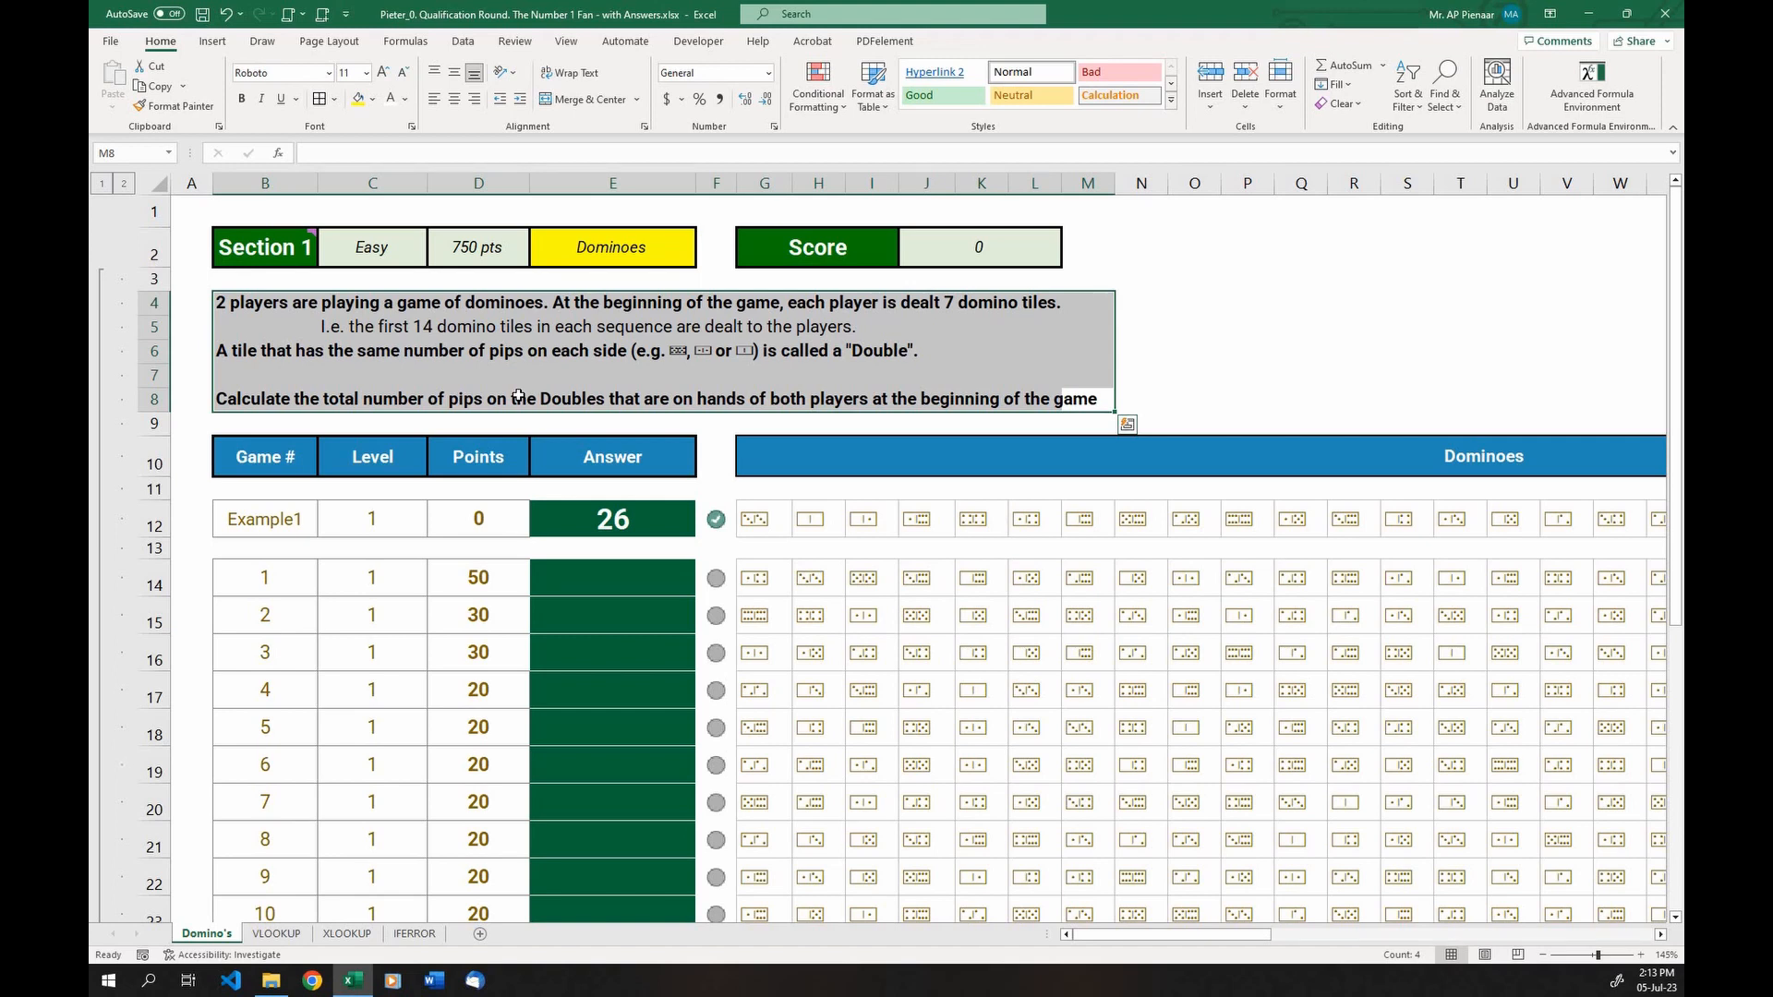
Read the domino game rules, covering the seven tiles dealt per player and the first 14 tiles of each sequence
{"action": "left_click_drag", "start_coordinate": [263, 302], "coordinate": [1120, 406]}
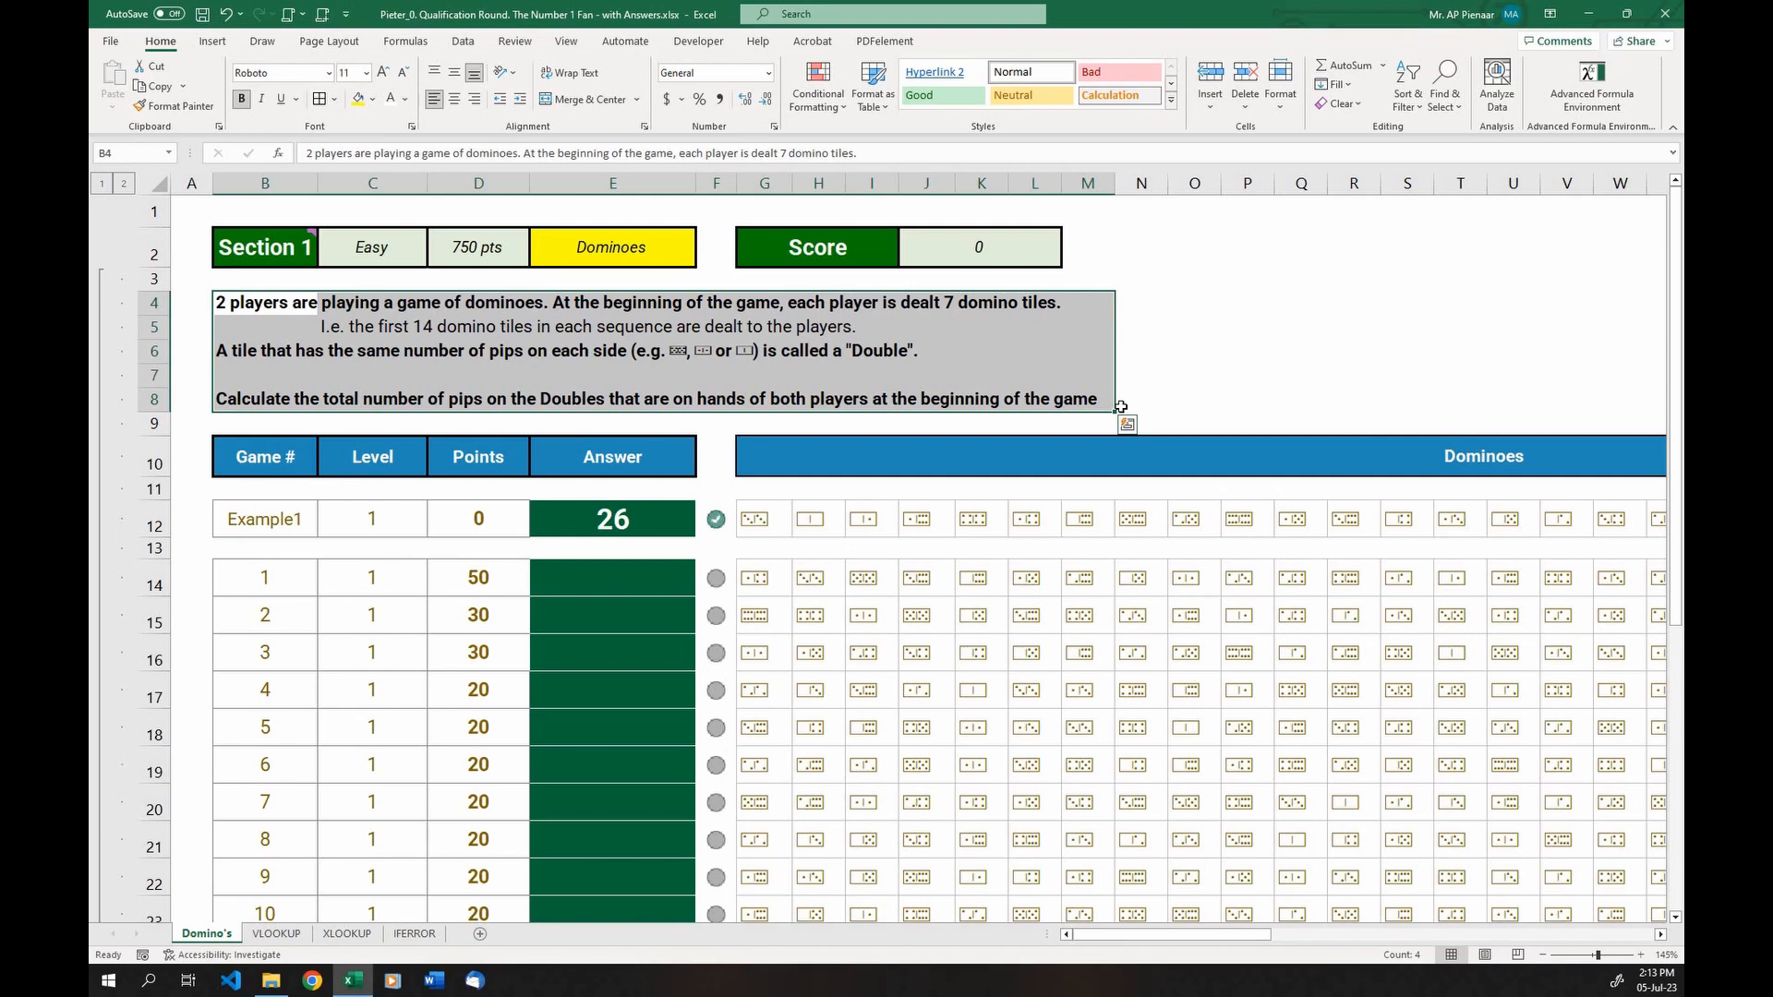
{"action": "left_click", "coordinate": [1130, 324]}
{"action": "left_click_drag", "start_coordinate": [235, 305], "coordinate": [1110, 416]}
{"action": "left_click", "coordinate": [1099, 378]}
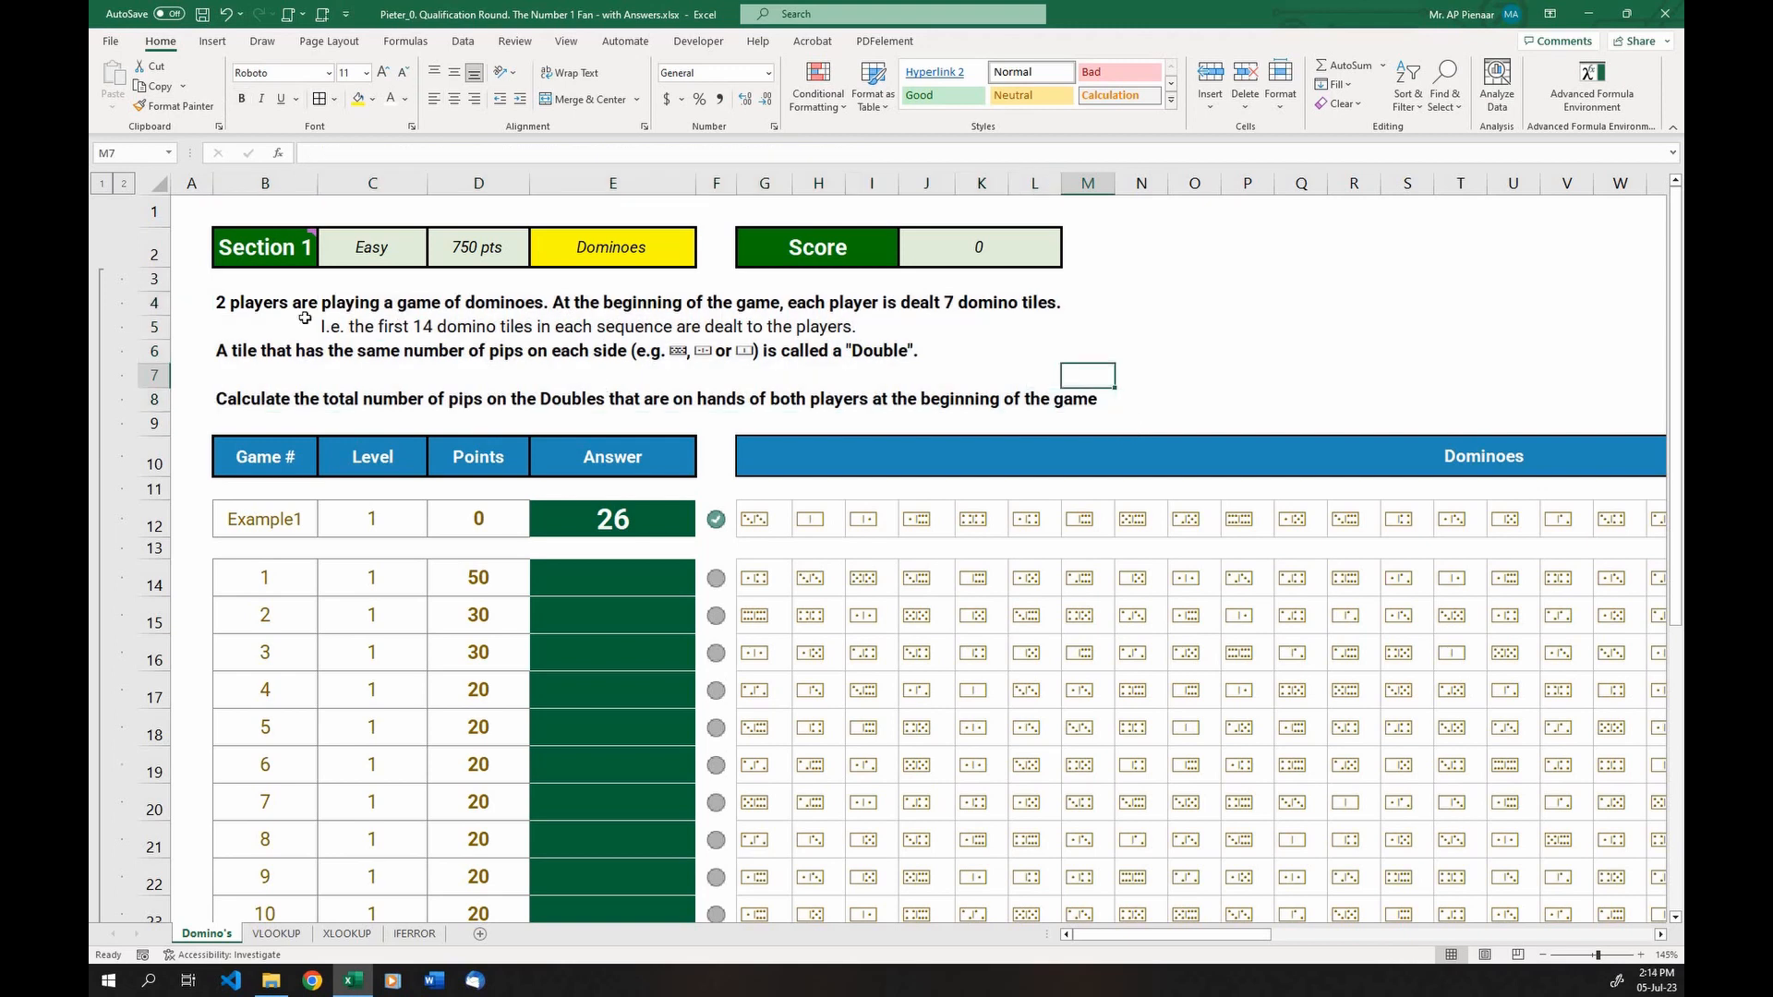
{"action": "left_click_drag", "start_coordinate": [249, 300], "coordinate": [524, 295]}
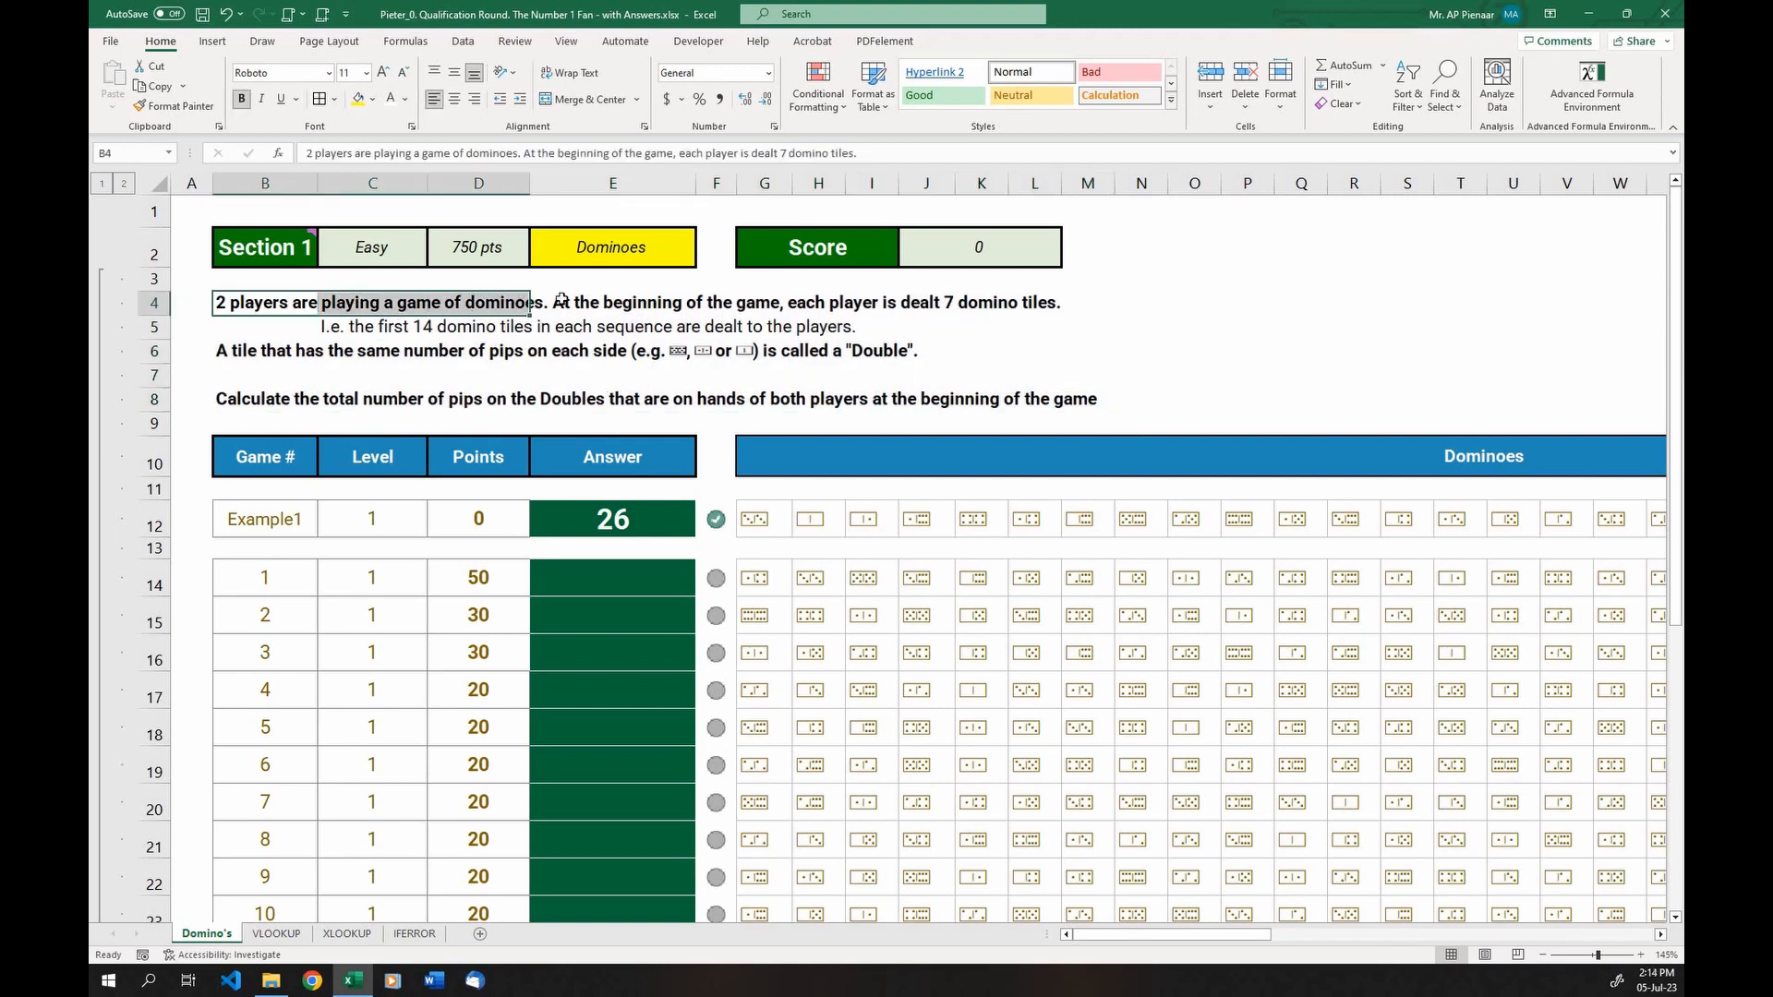
{"action": "left_click_drag", "start_coordinate": [680, 308], "coordinate": [1046, 305]}
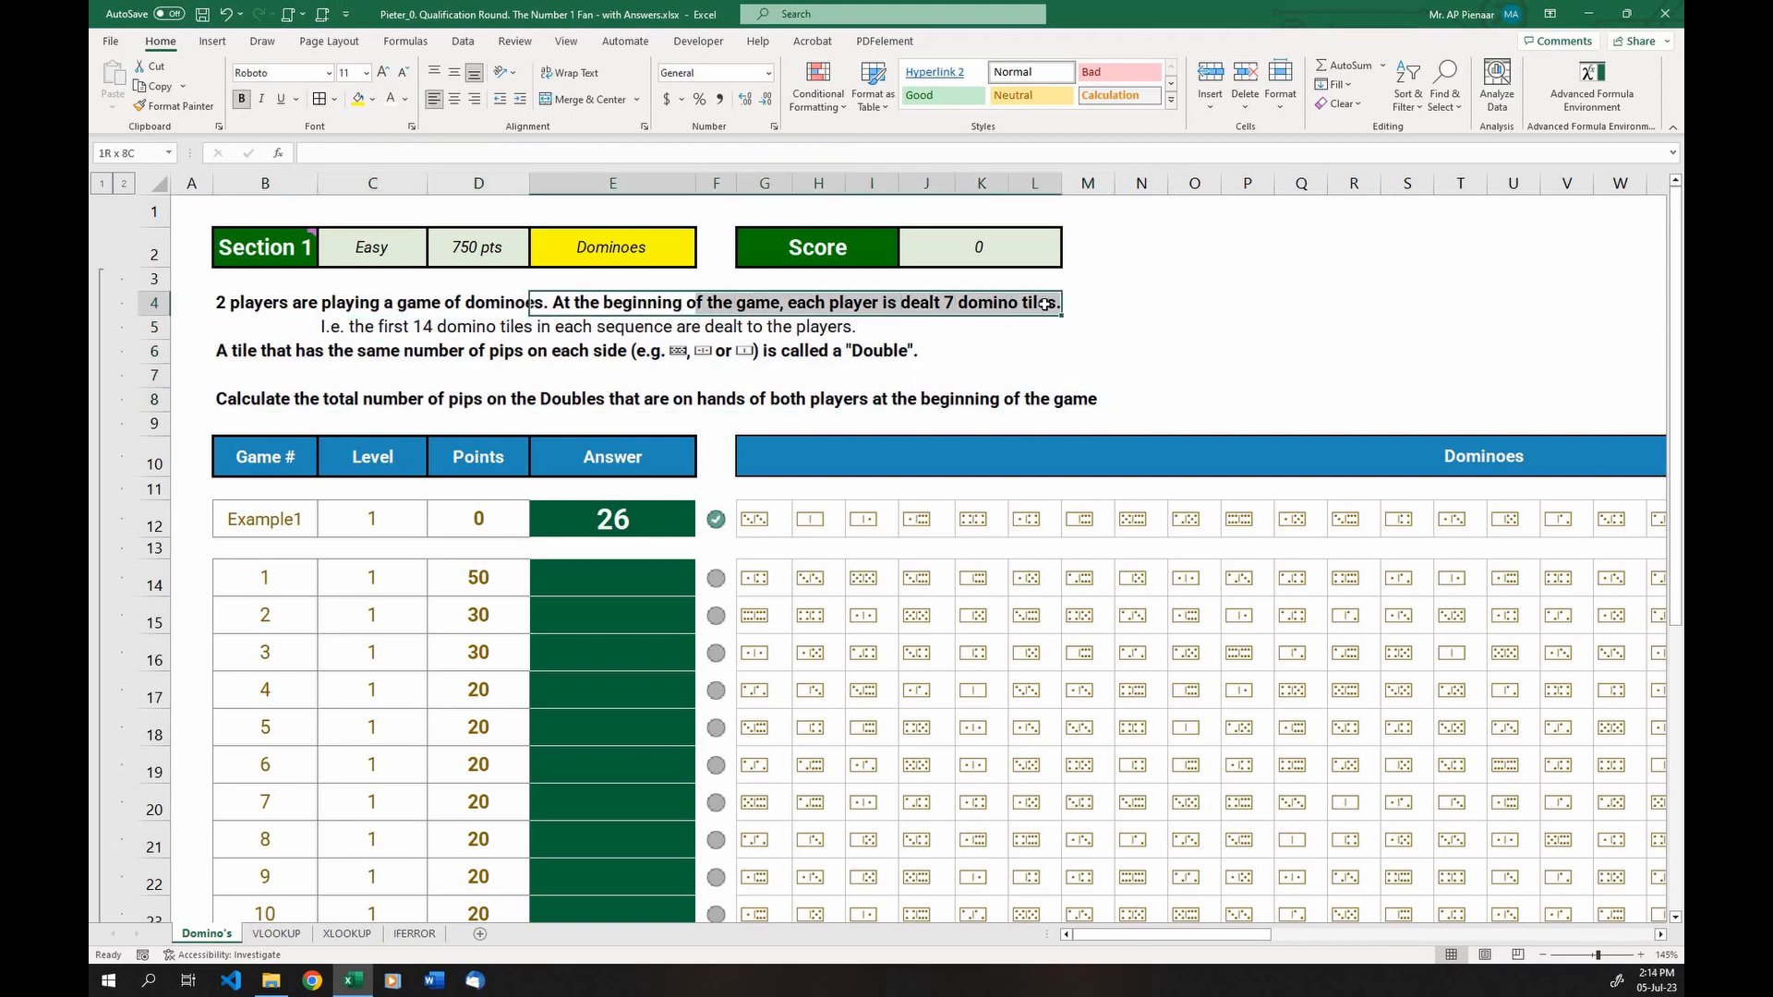
{"action": "left_click_drag", "start_coordinate": [321, 331], "coordinate": [868, 323]}
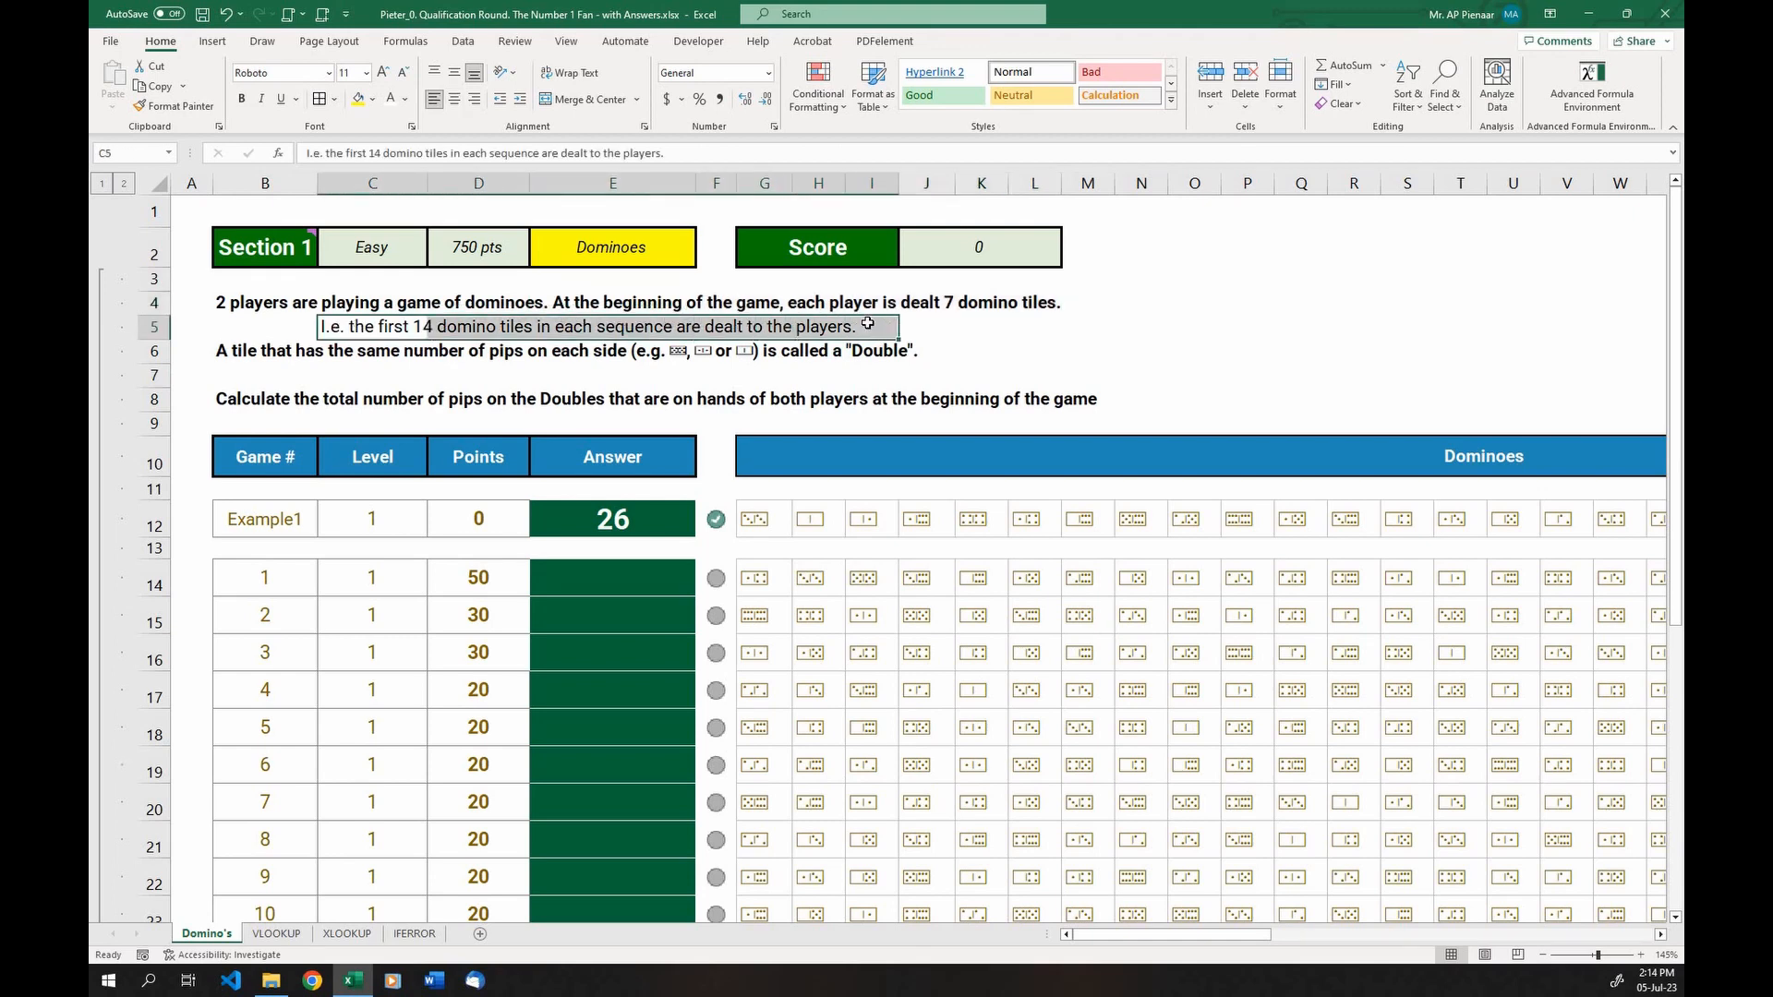
Examine the full block of domino sequences and count the tiles in game 1's row, G14:AH14
{"action": "left_click_drag", "start_coordinate": [868, 577], "coordinate": [1306, 882]}
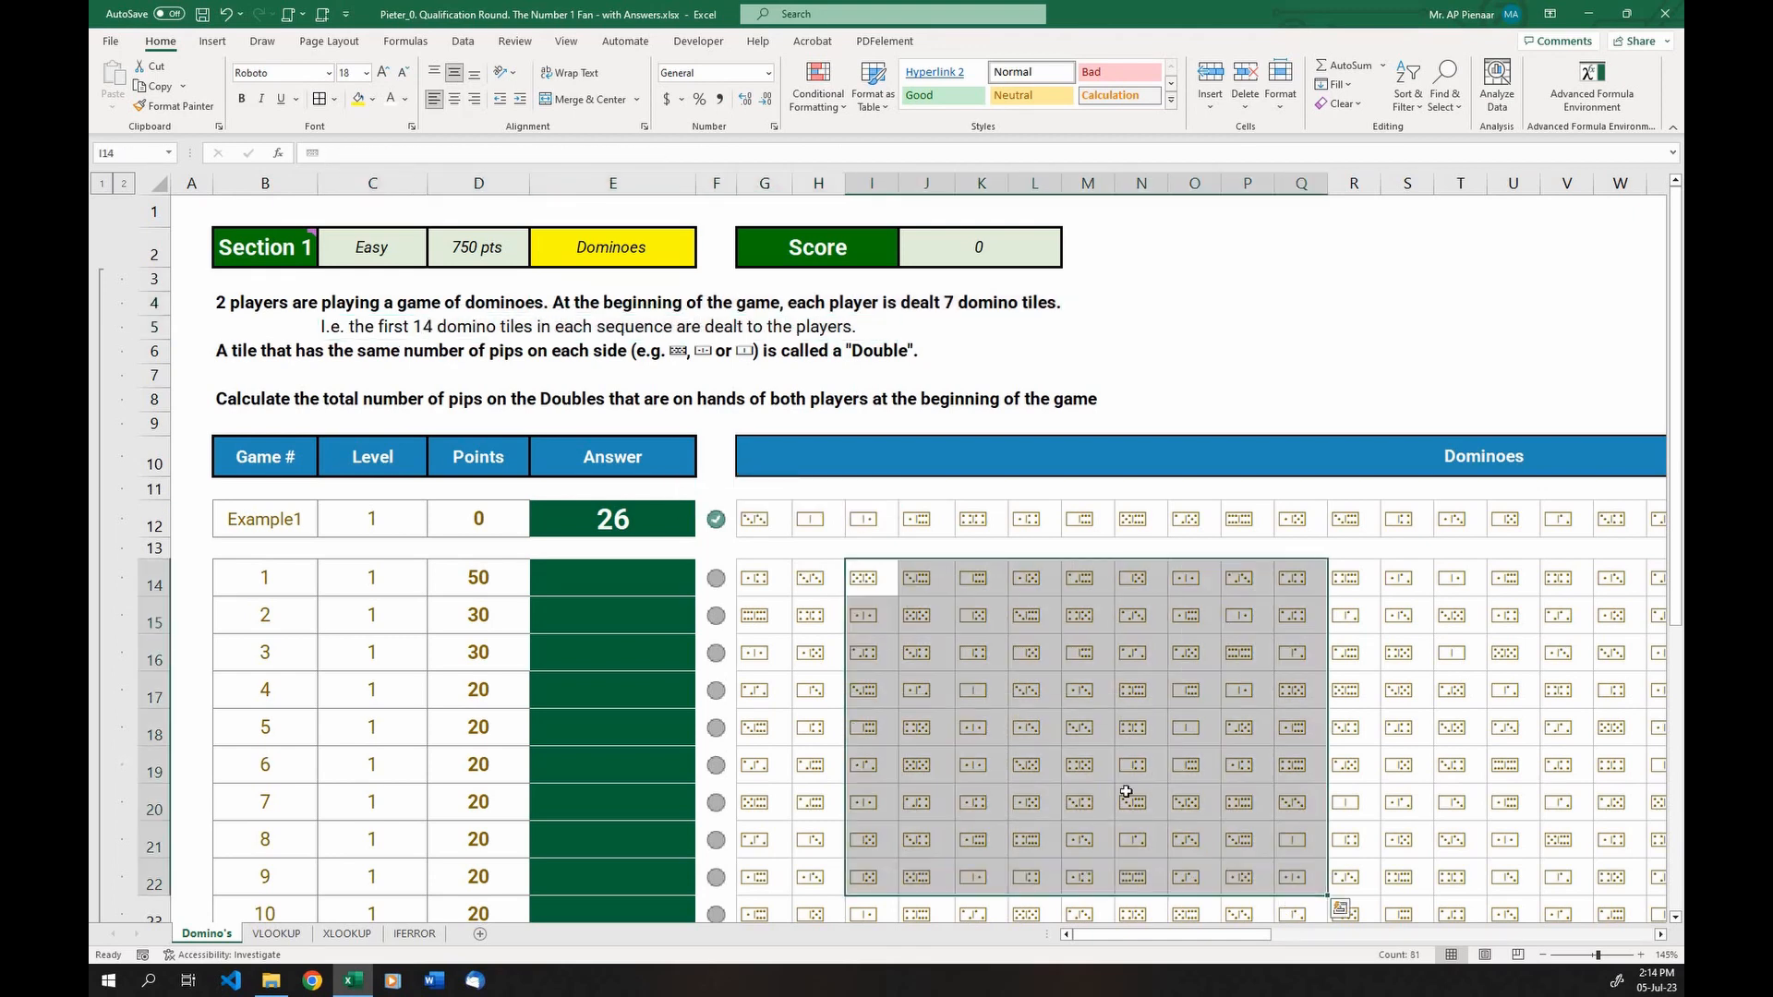
{"action": "scroll", "coordinate": [896, 625], "scroll_direction": "down", "scroll_amount": 2}
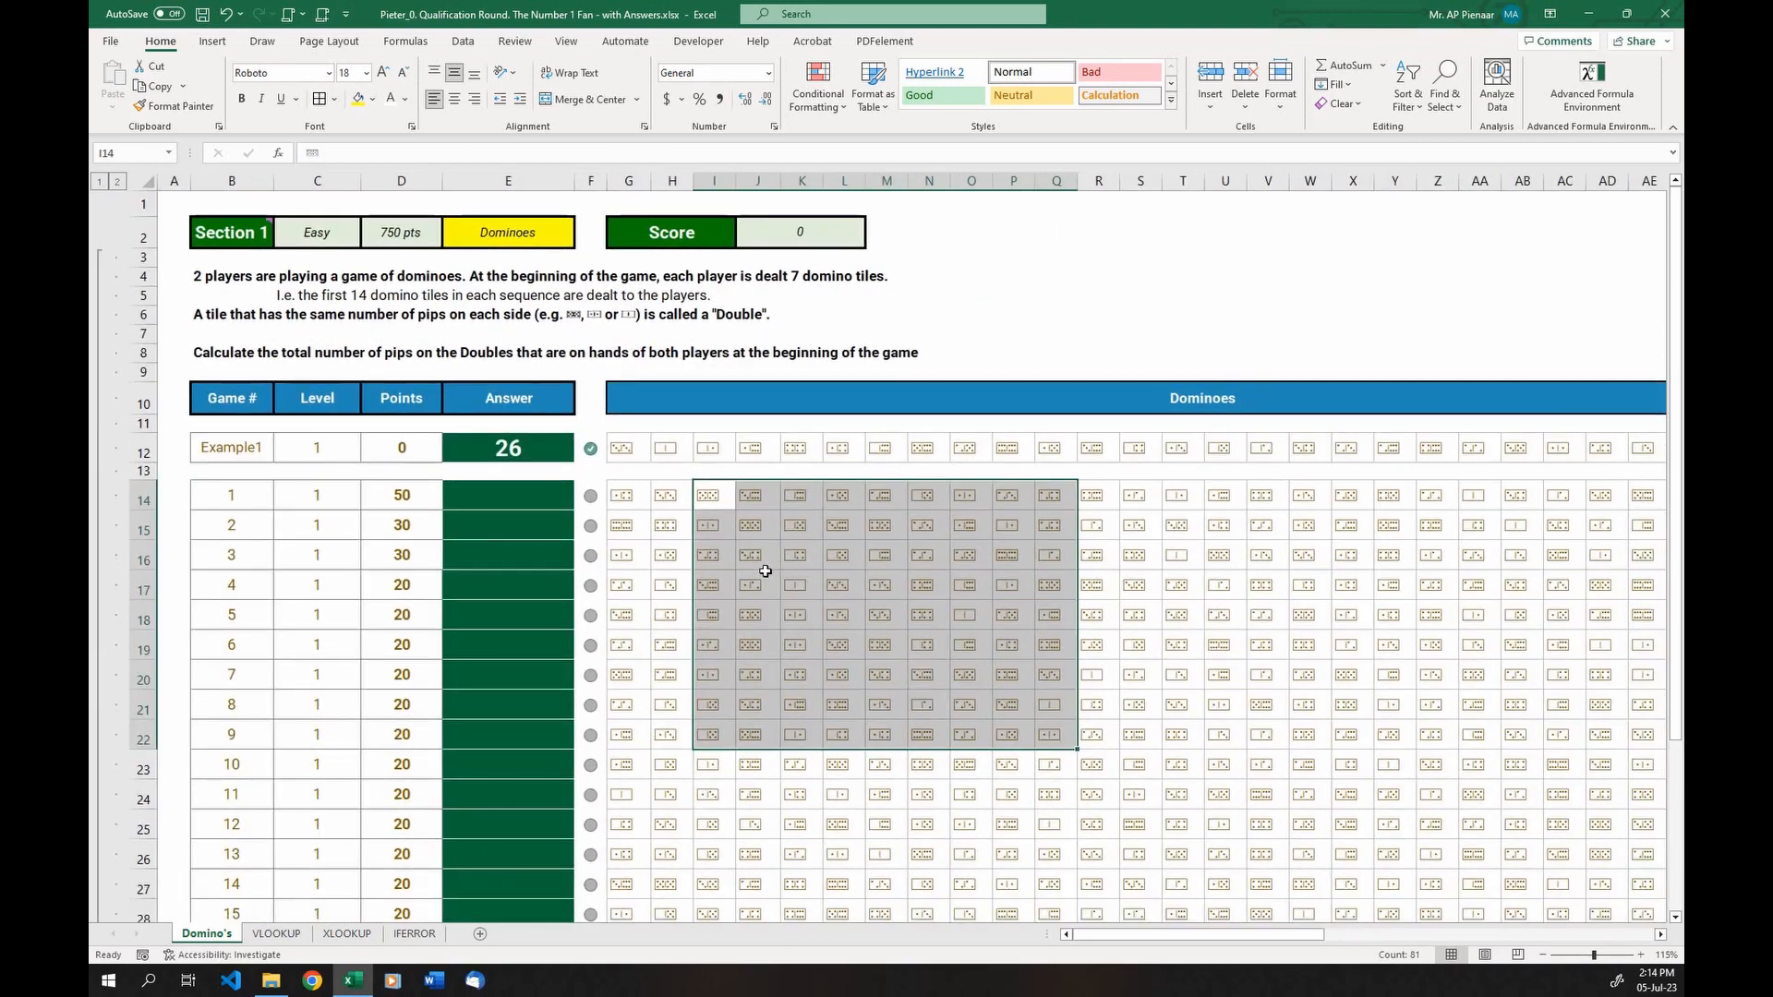
{"action": "scroll", "coordinate": [753, 547], "scroll_direction": "down", "scroll_amount": 2}
{"action": "left_click_drag", "start_coordinate": [1041, 516], "coordinate": [1041, 495]}
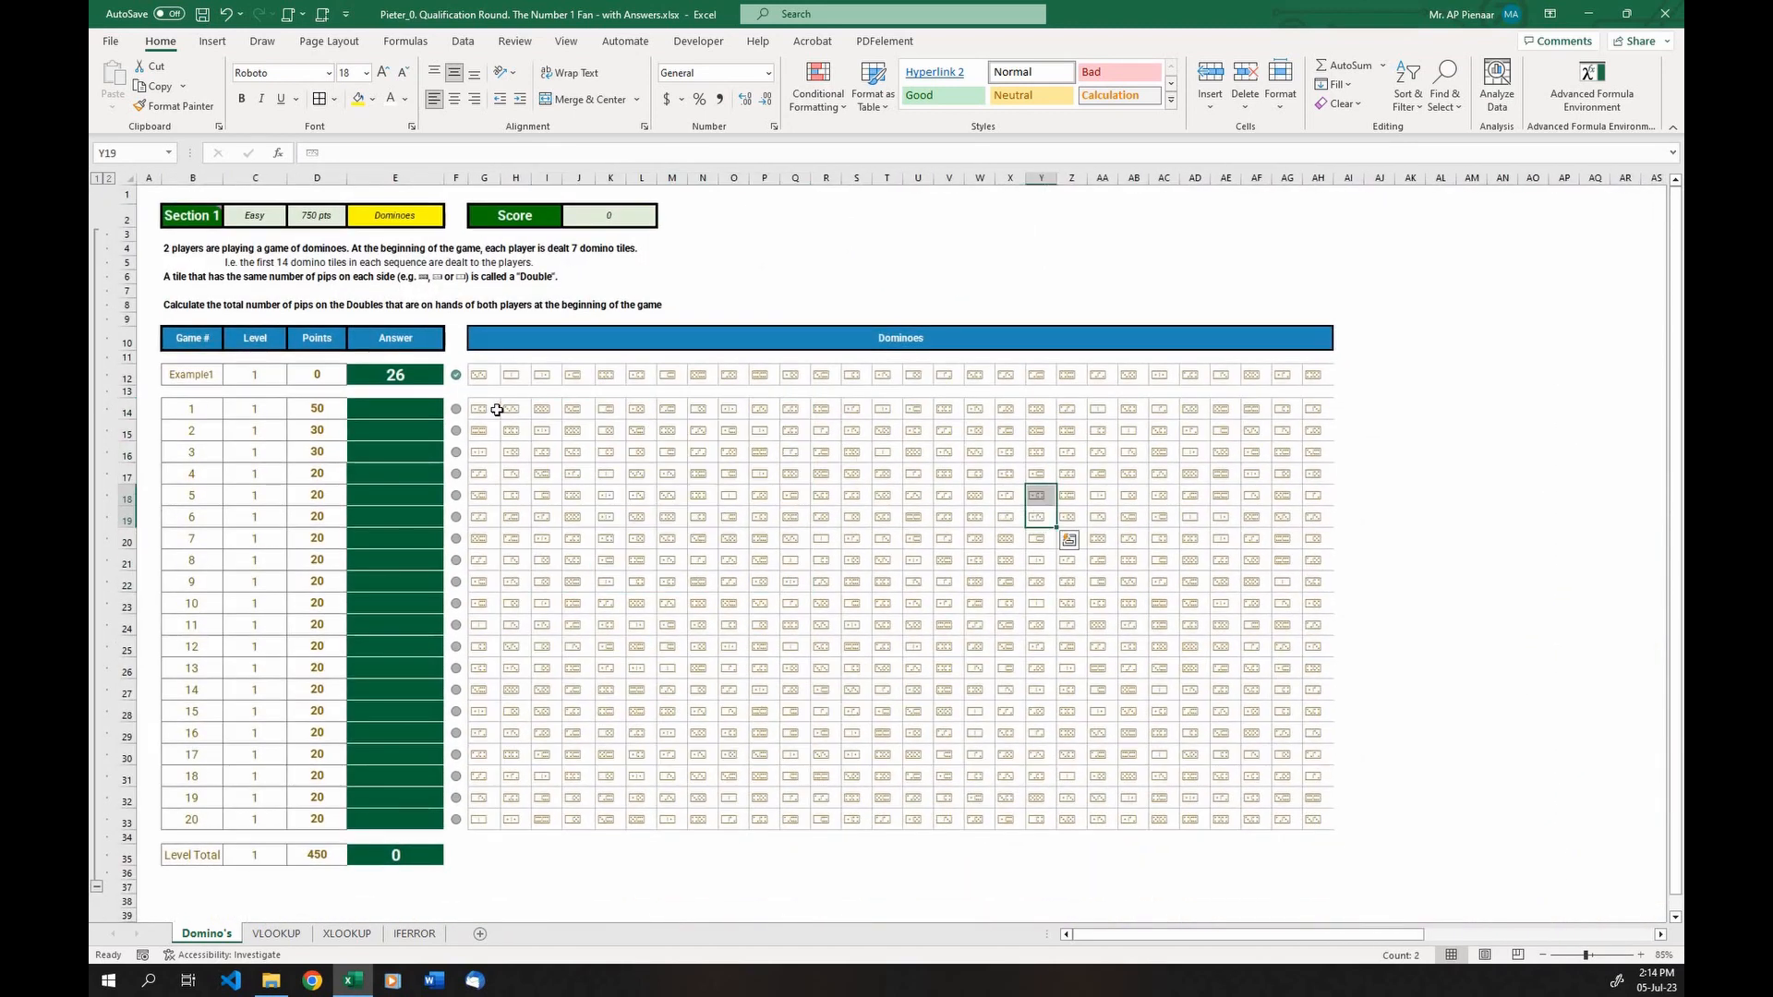
{"action": "left_click_drag", "start_coordinate": [473, 408], "coordinate": [1310, 397]}
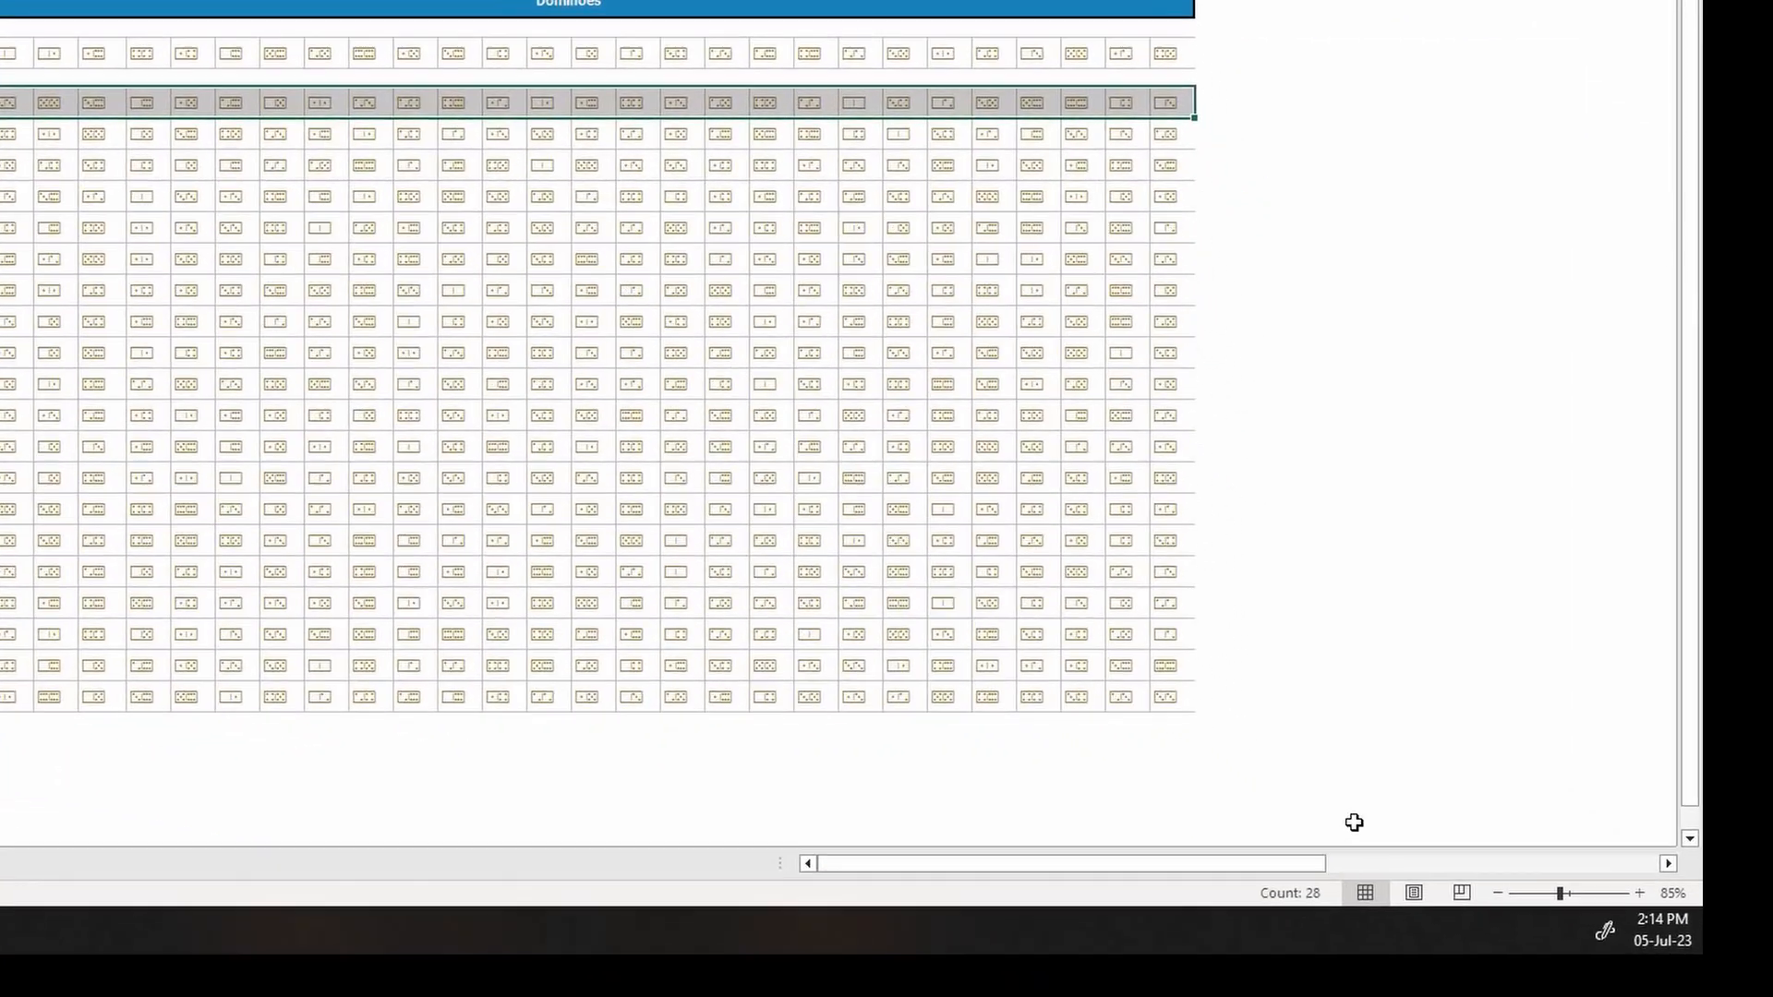
{"action": "key", "text": "ctrl"}
{"action": "key", "text": "ctrl"}
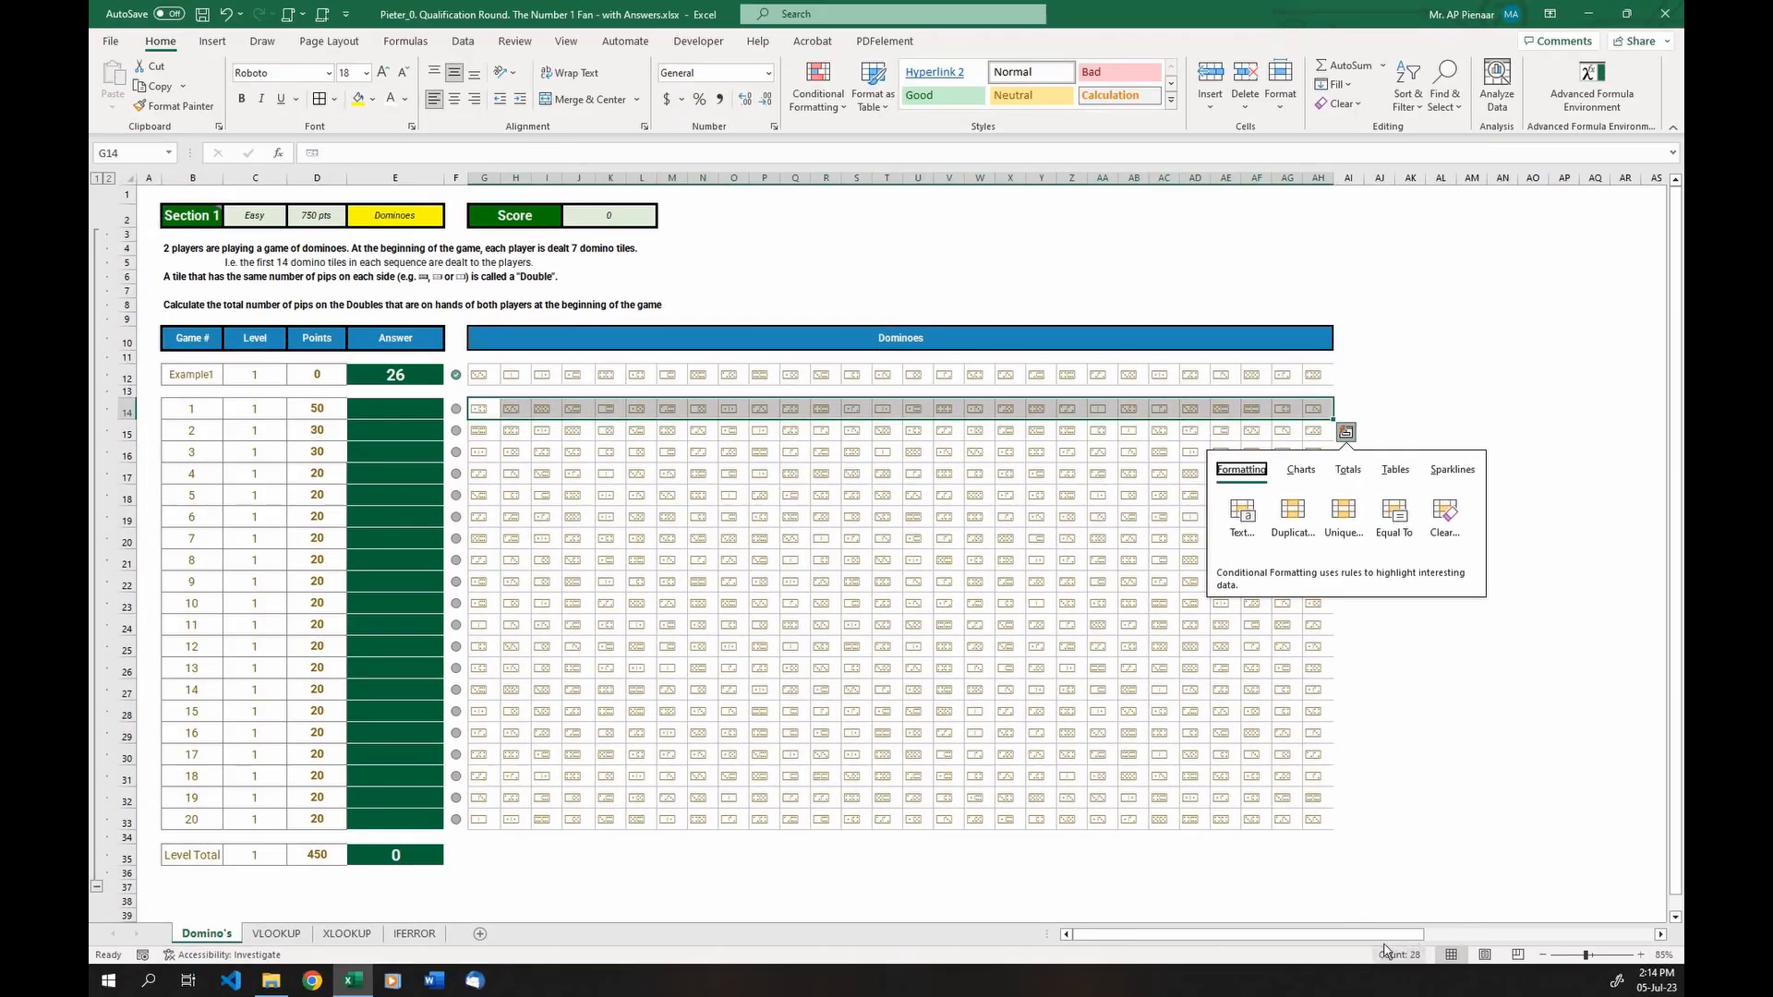
{"action": "left_click", "coordinate": [1400, 801]}
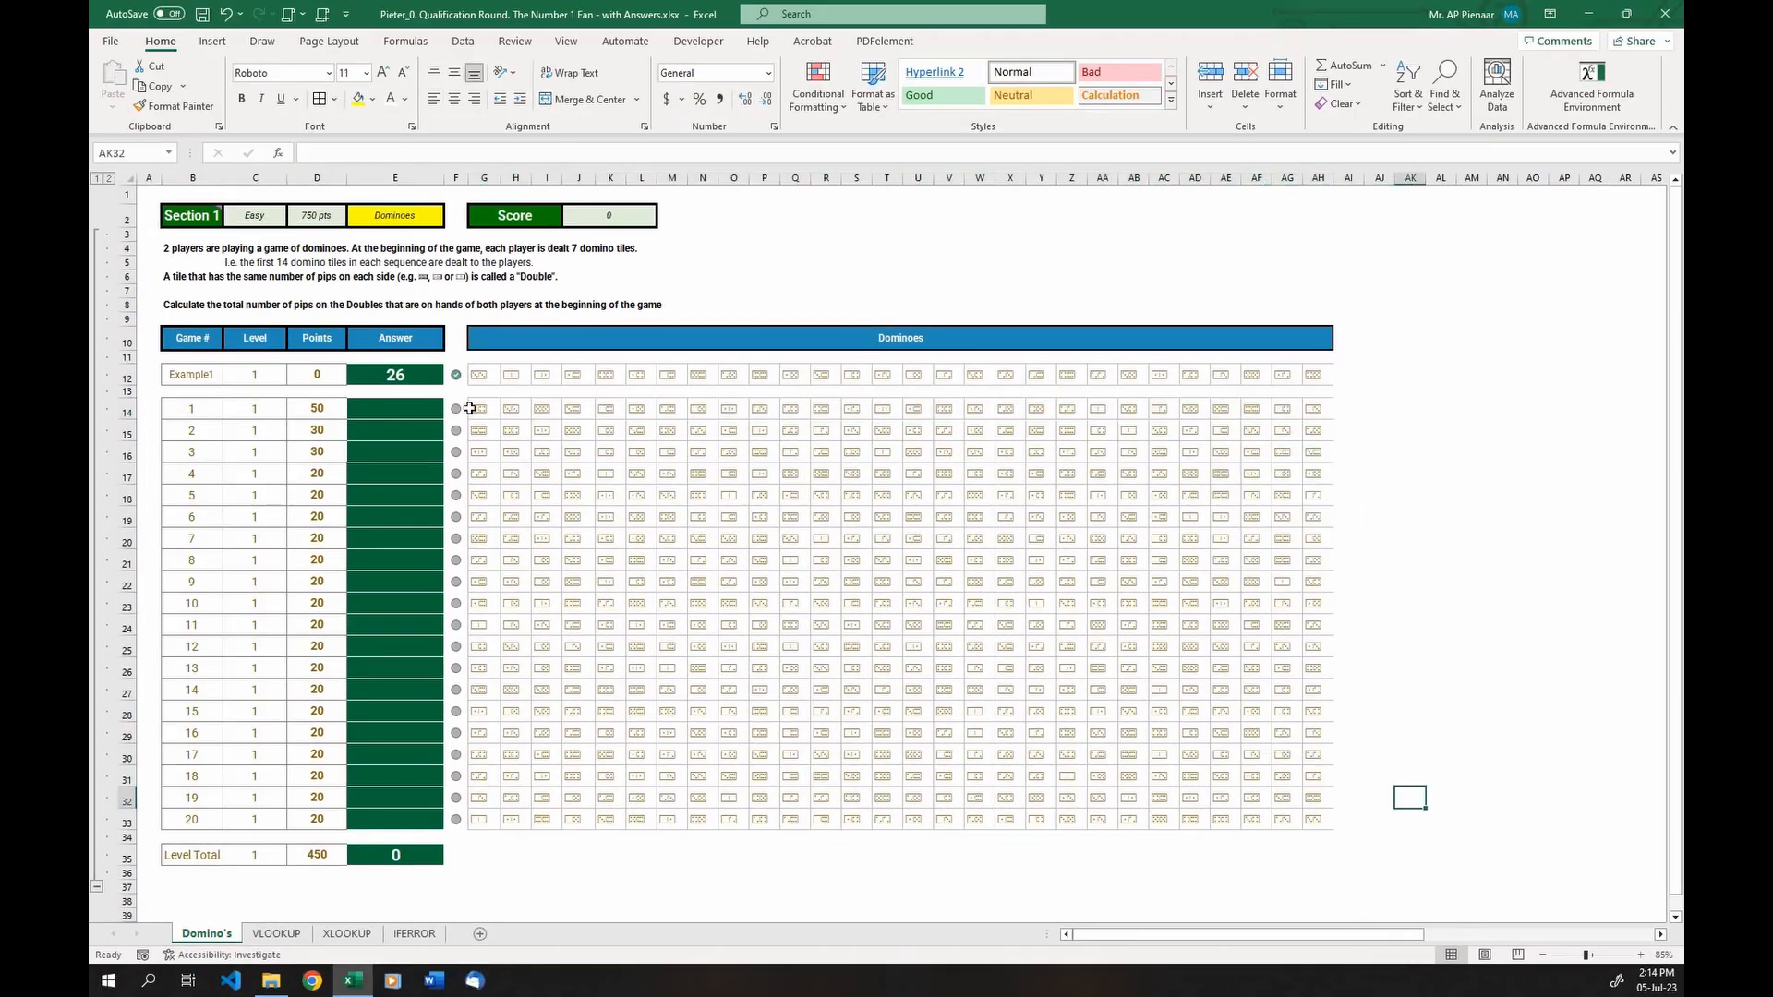
Fill the first 14 domino tiles of game 1, G14:T14, with yellow
{"action": "left_click_drag", "start_coordinate": [473, 407], "coordinate": [883, 413]}
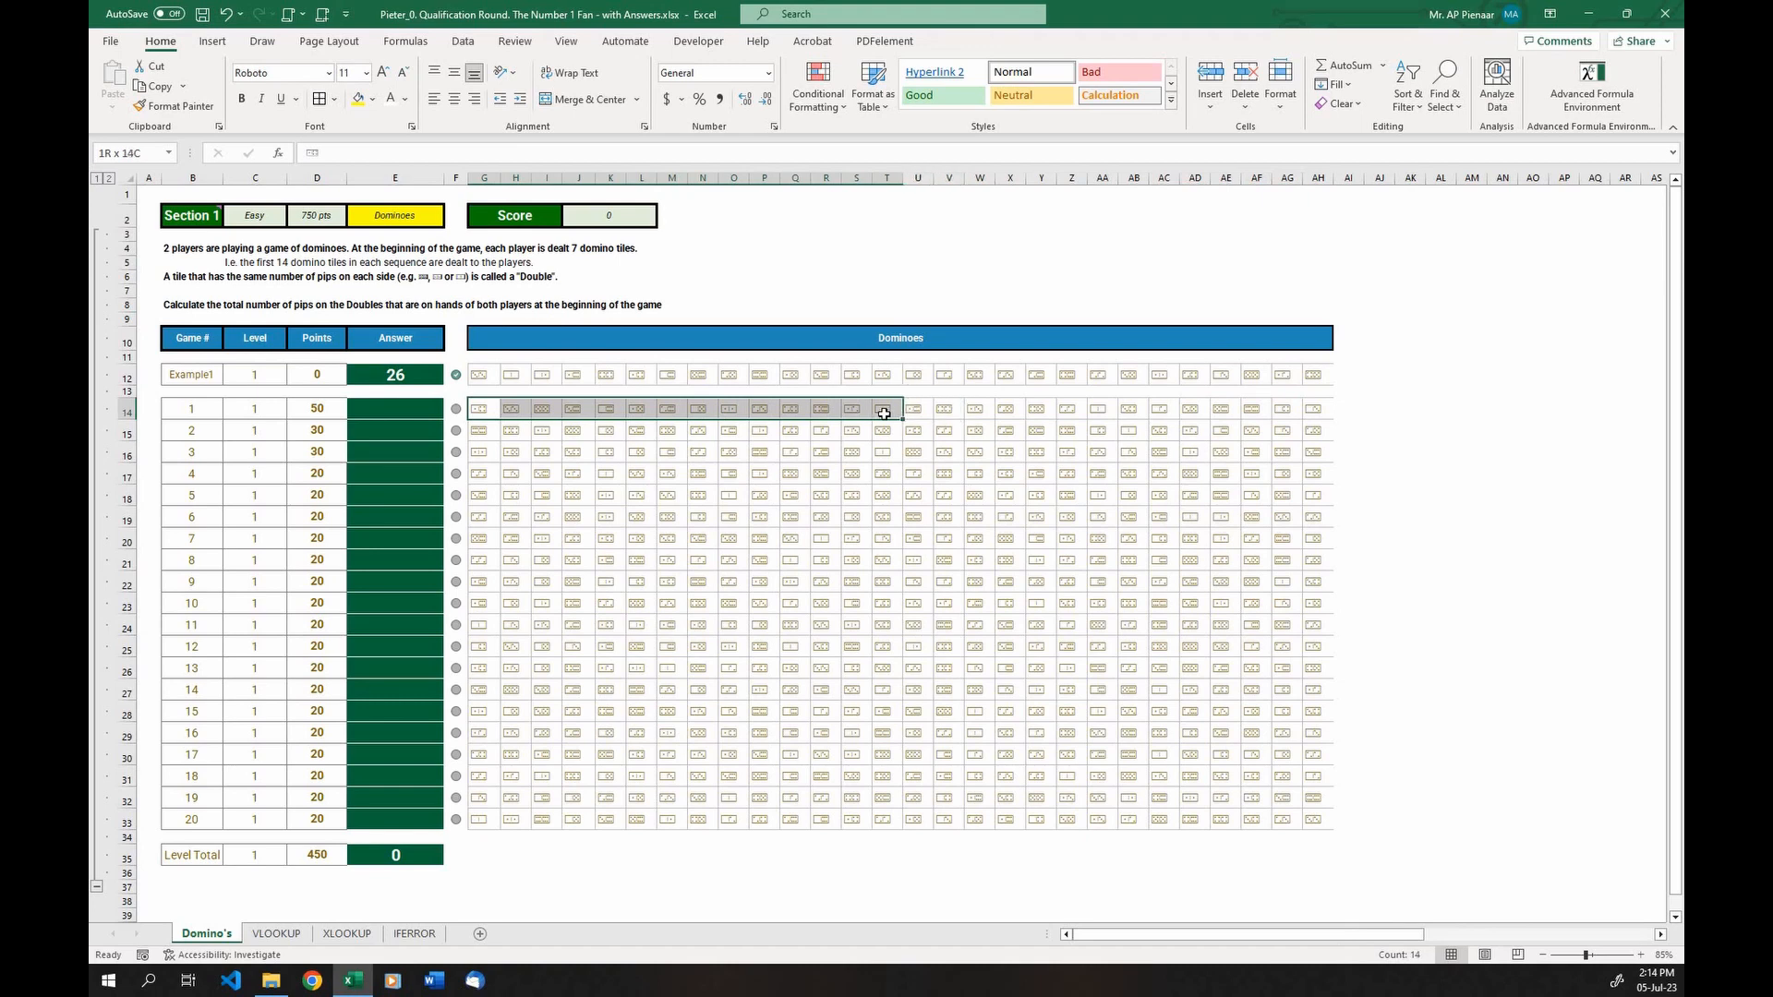
{"action": "left_click", "coordinate": [358, 99]}
{"action": "left_click", "coordinate": [702, 473]}
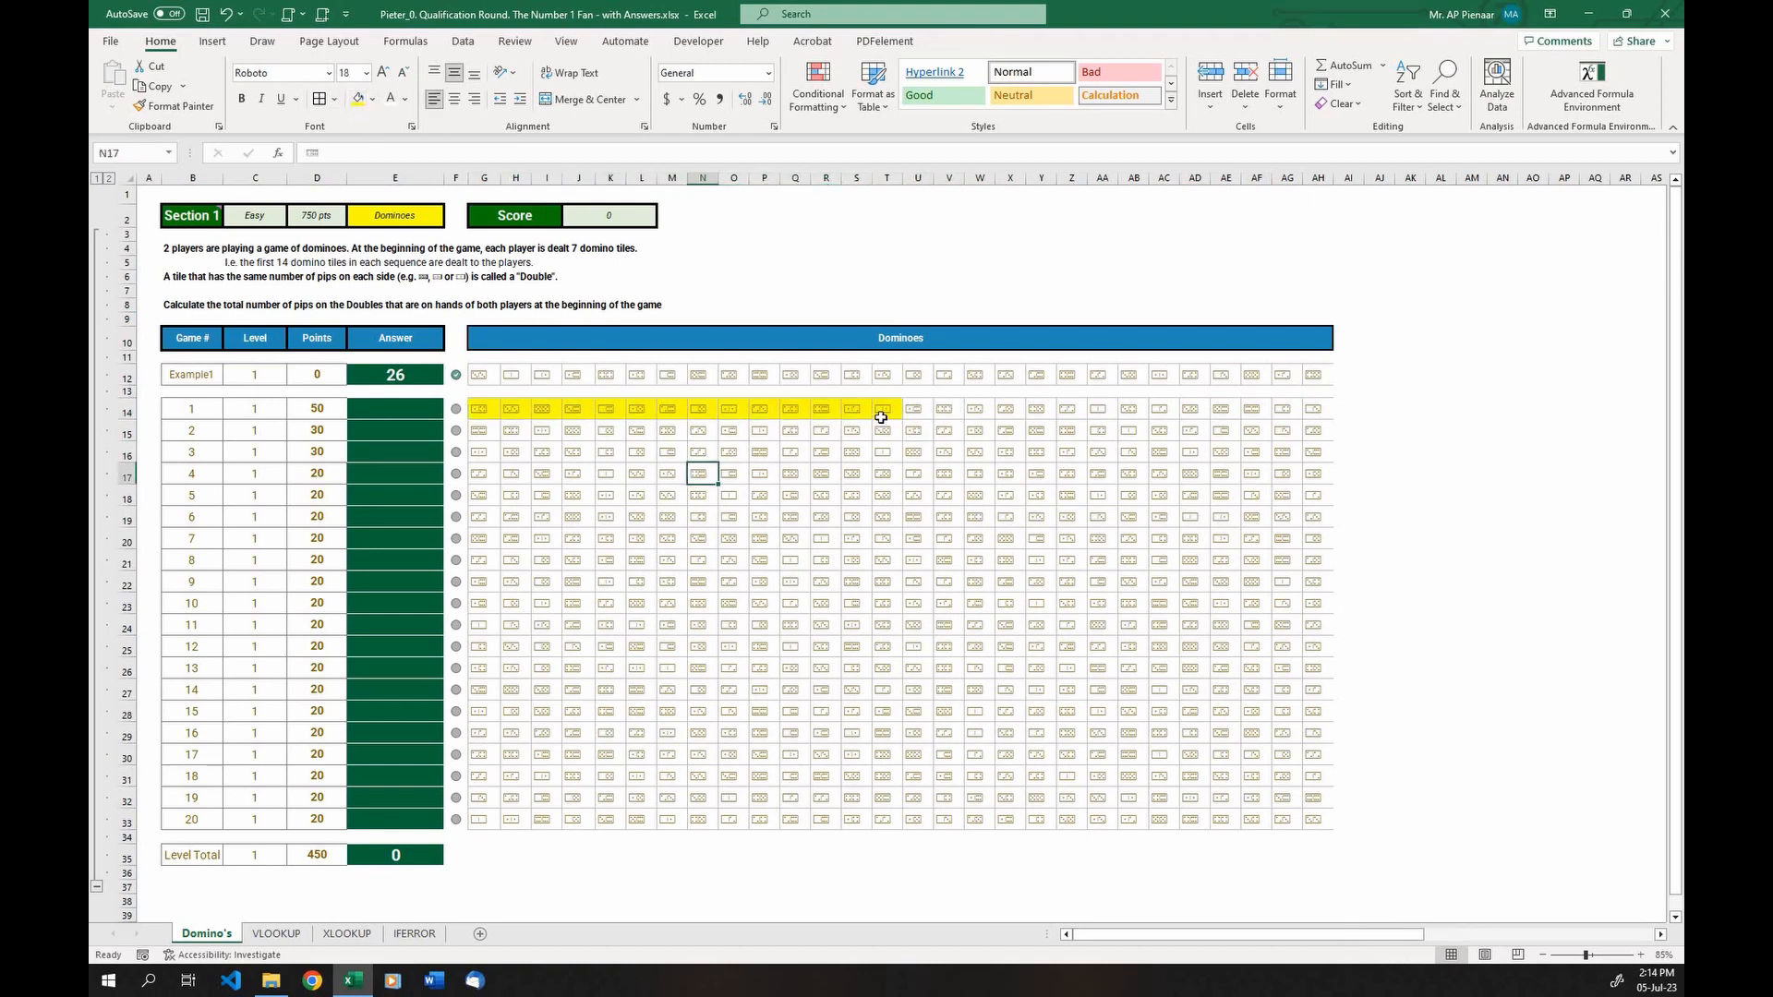
Read the definition of a "Double" and the instruction for totalling the pips on both players' Doubles
{"action": "scroll", "coordinate": [608, 316], "scroll_direction": "up", "scroll_amount": 2}
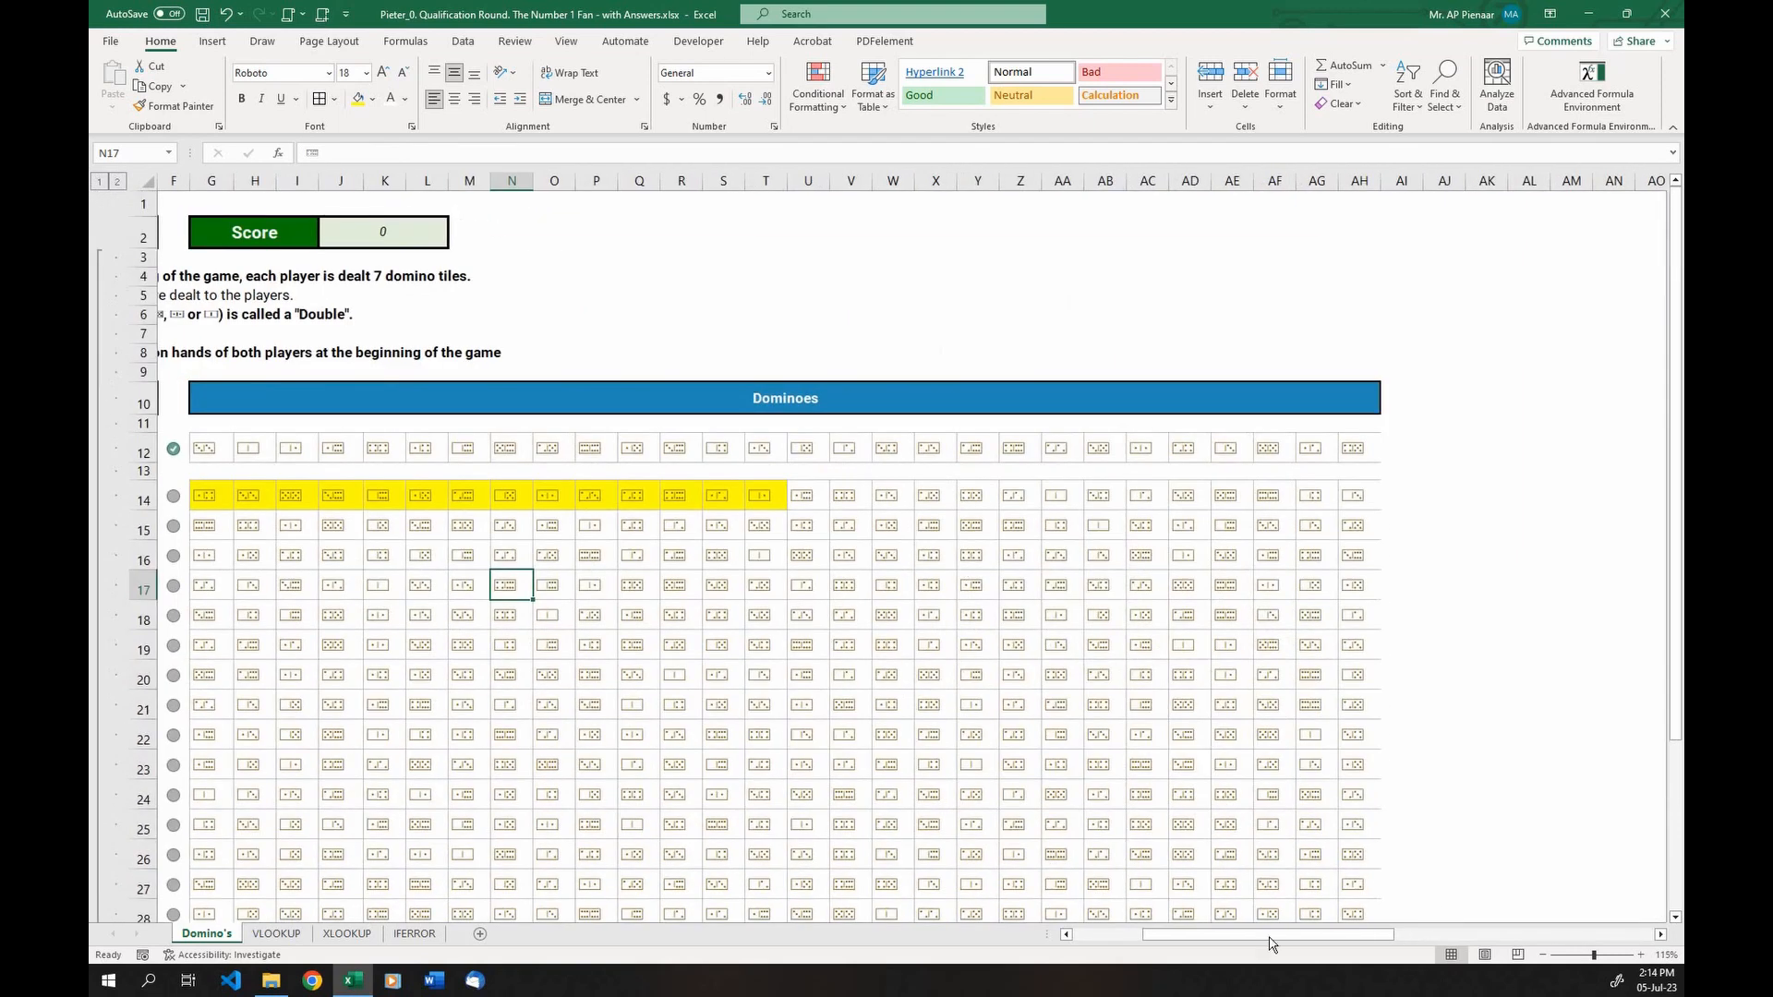
{"action": "left_click_drag", "start_coordinate": [1270, 944], "coordinate": [1197, 944]}
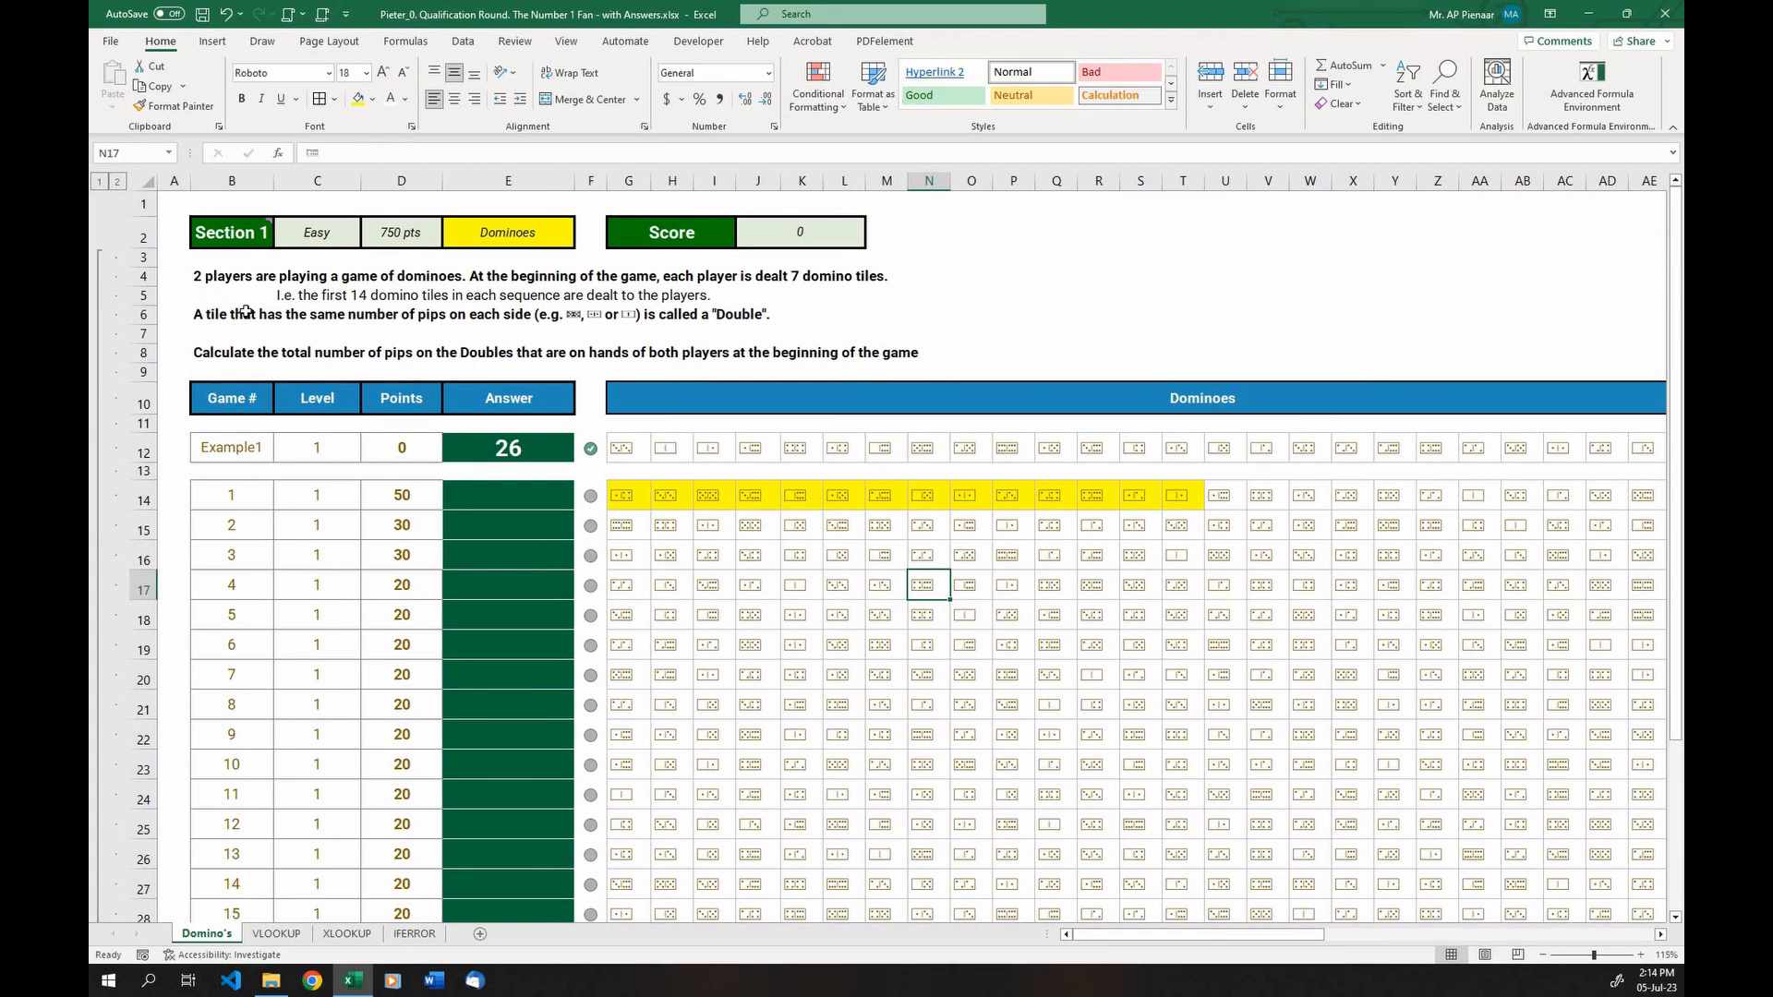
{"action": "left_click_drag", "start_coordinate": [242, 312], "coordinate": [649, 314]}
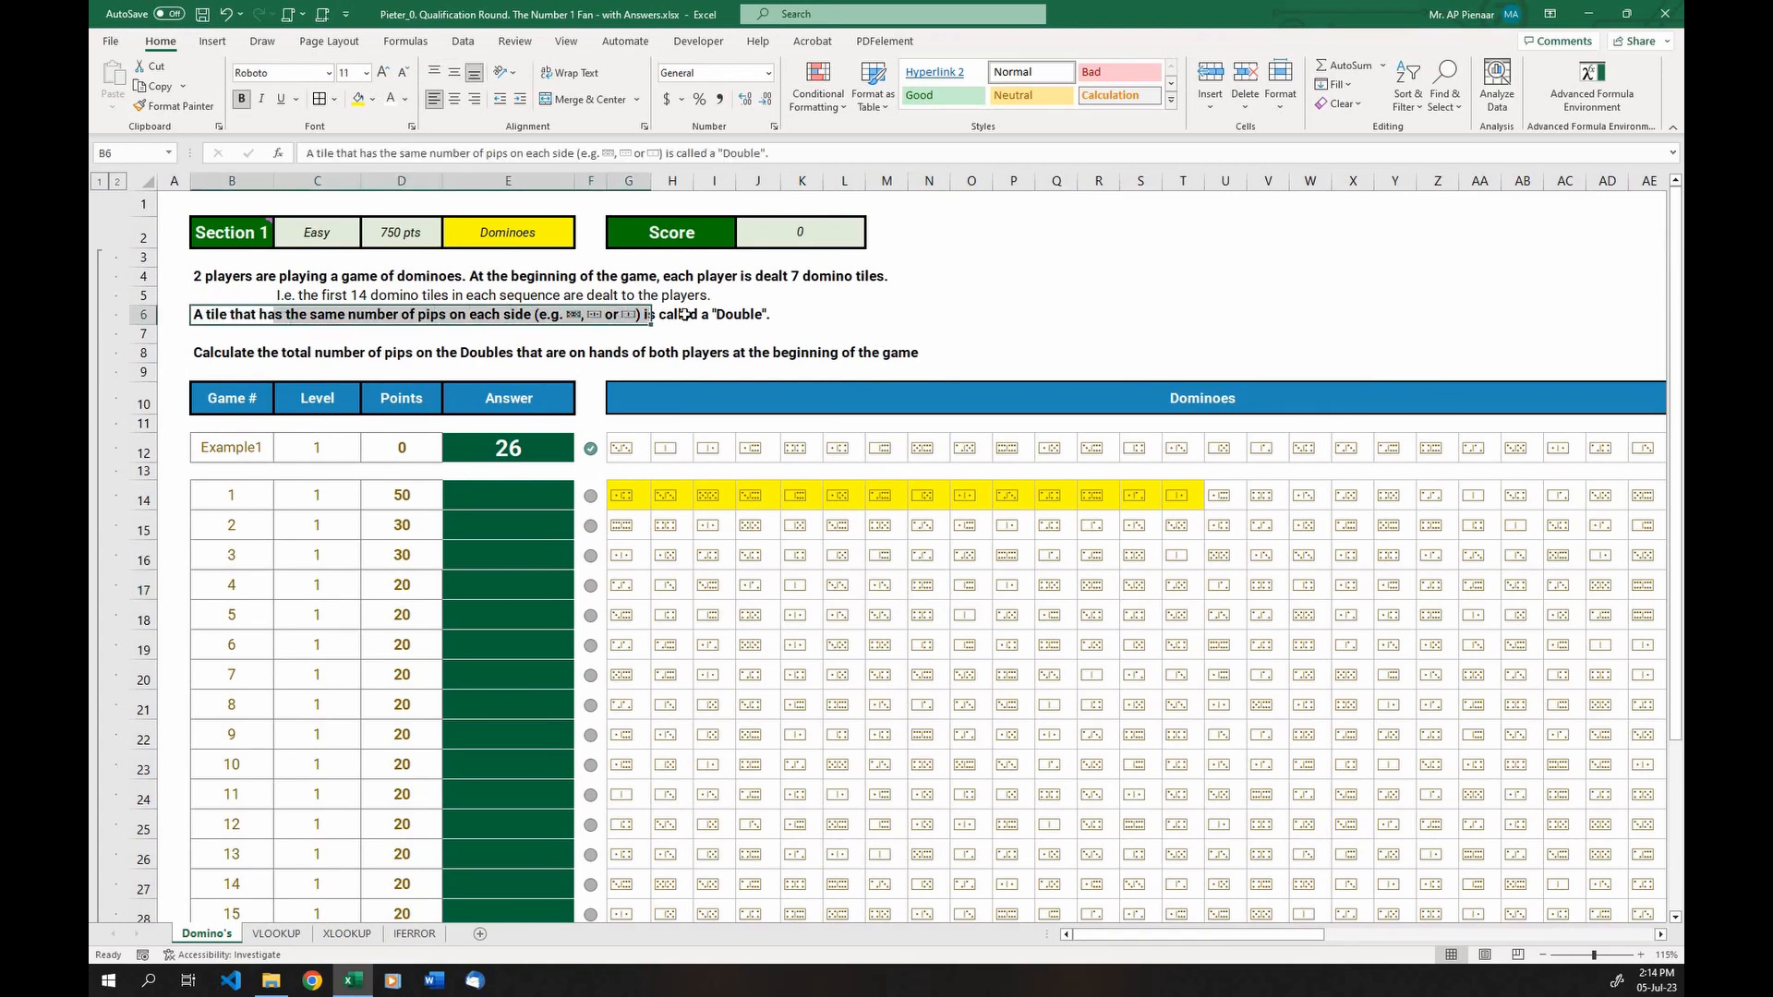
{"action": "left_click", "coordinate": [742, 318]}
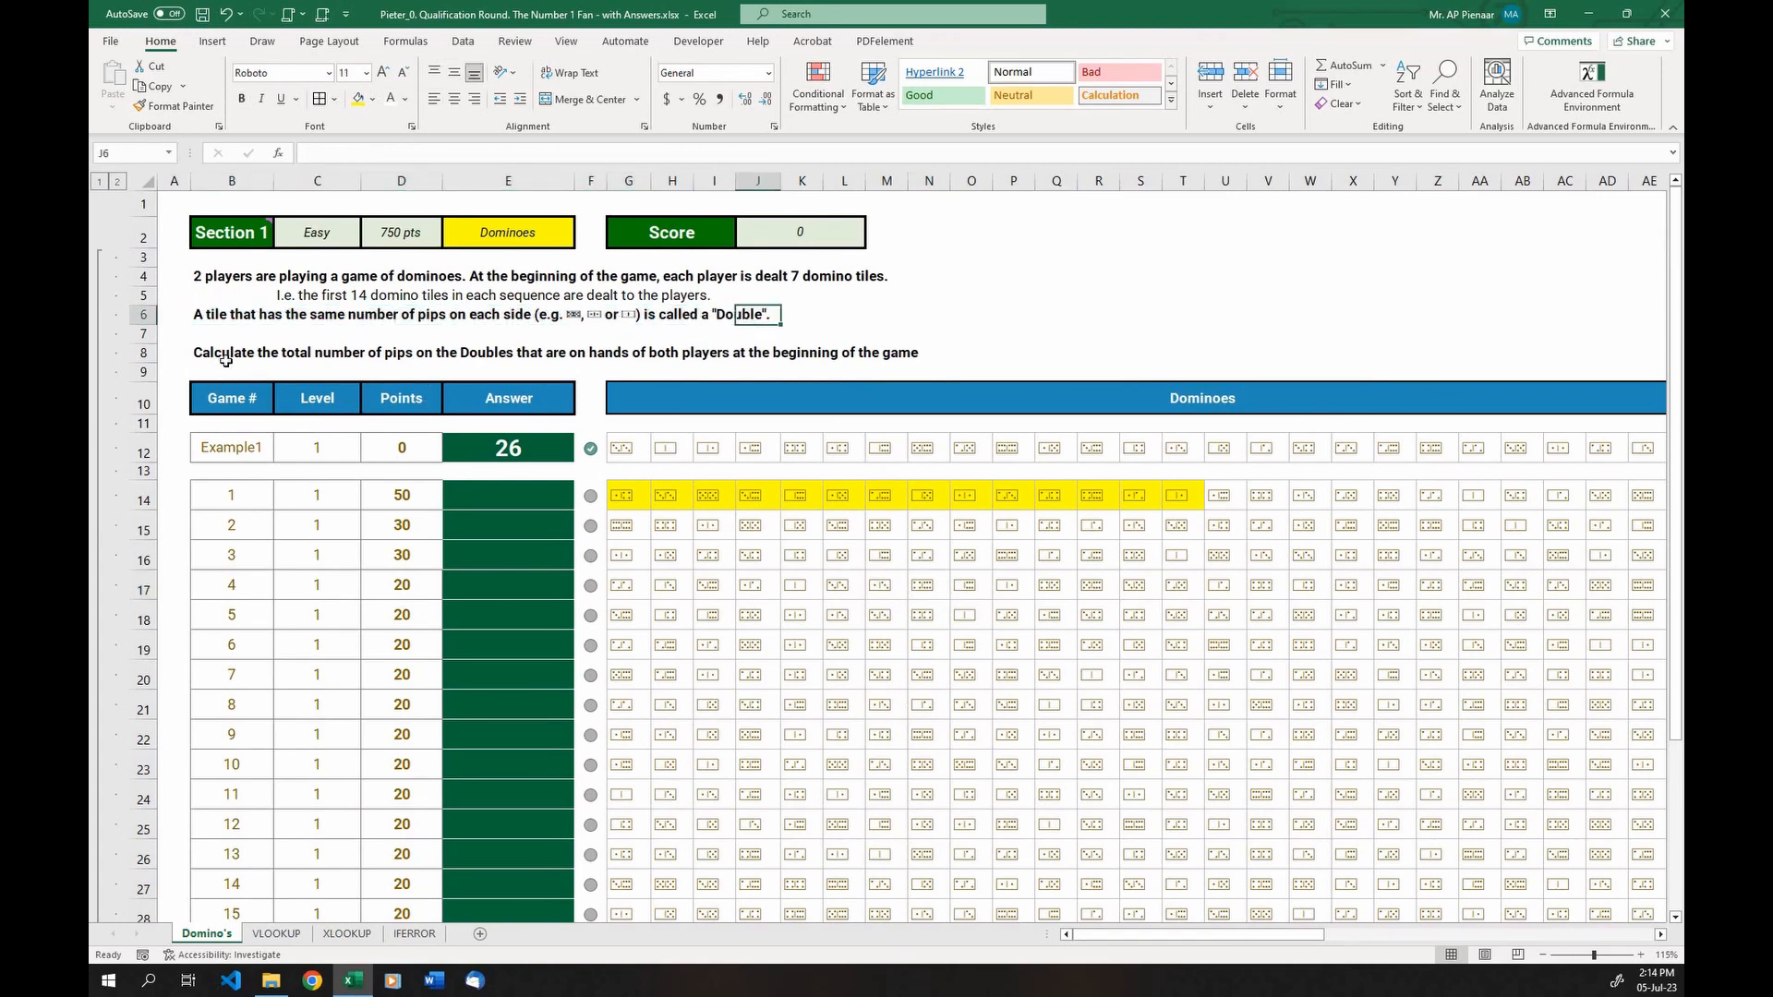
{"action": "left_click", "coordinate": [477, 353]}
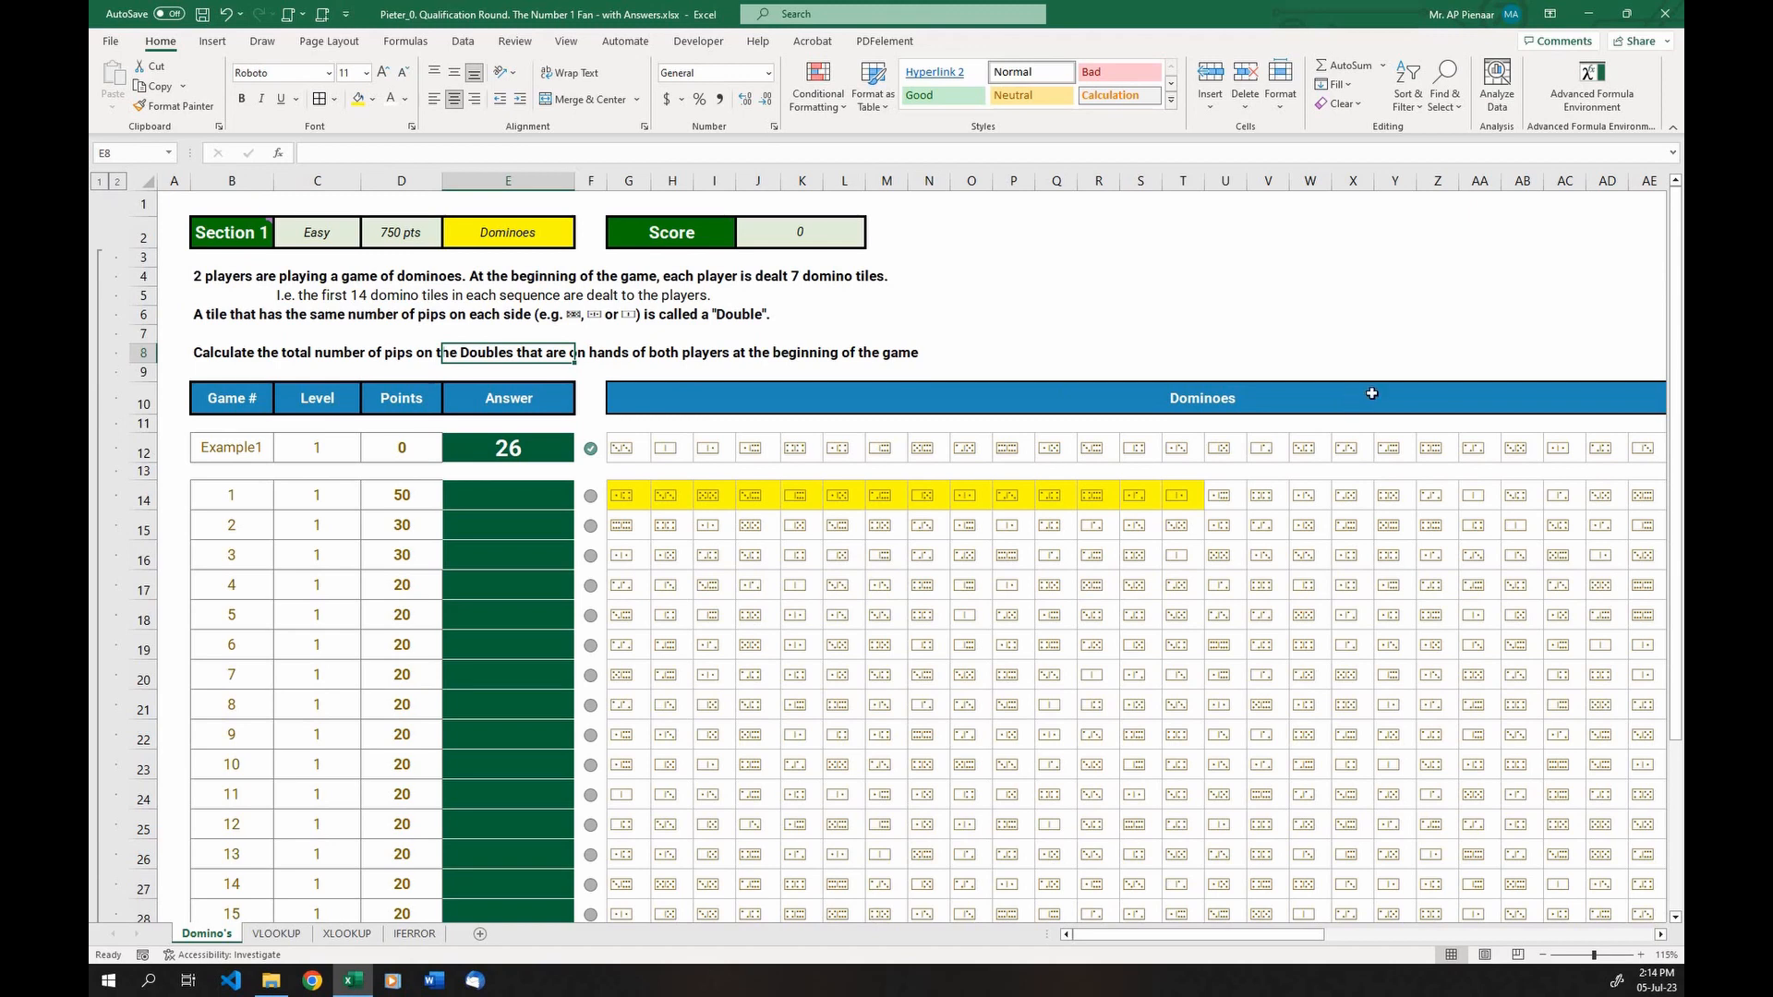
Compare the example tiles under Doubles with those under Not-Doubles above the domino sequences
{"action": "scroll", "coordinate": [1373, 393], "scroll_direction": "up", "scroll_amount": 1}
{"action": "scroll", "coordinate": [1299, 332], "scroll_direction": "up", "scroll_amount": 1}
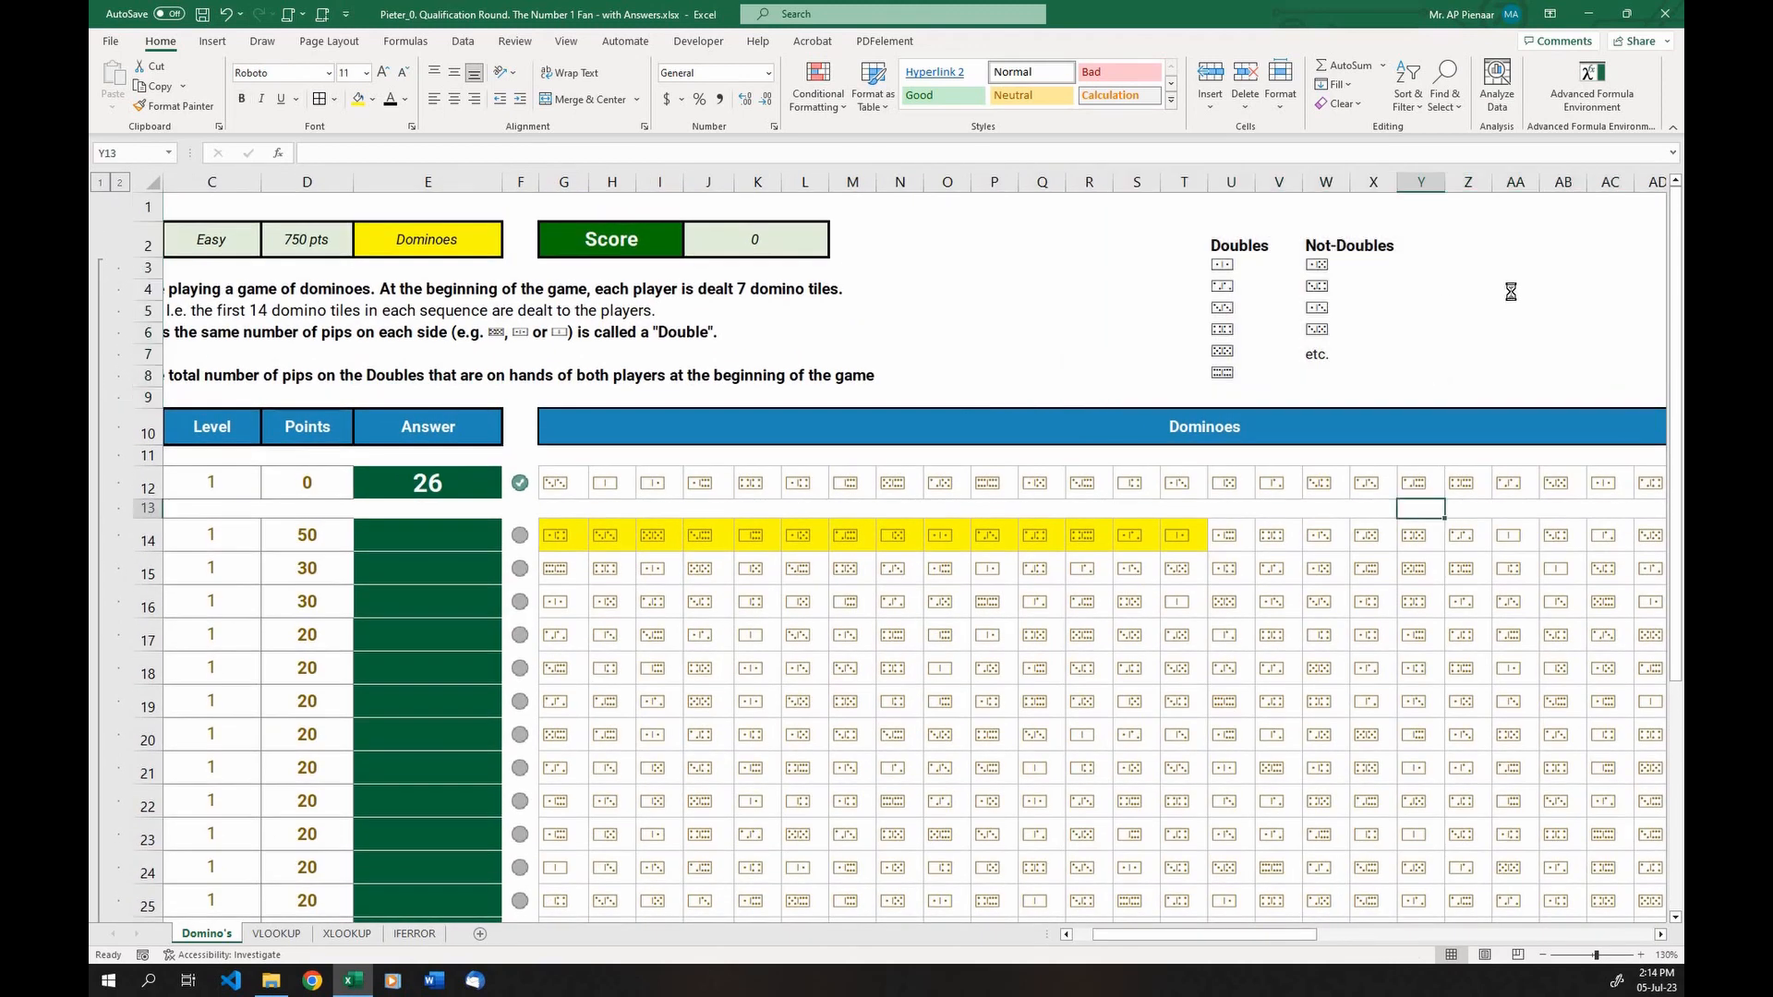
{"action": "scroll", "coordinate": [1511, 292], "scroll_direction": "up", "scroll_amount": 3}
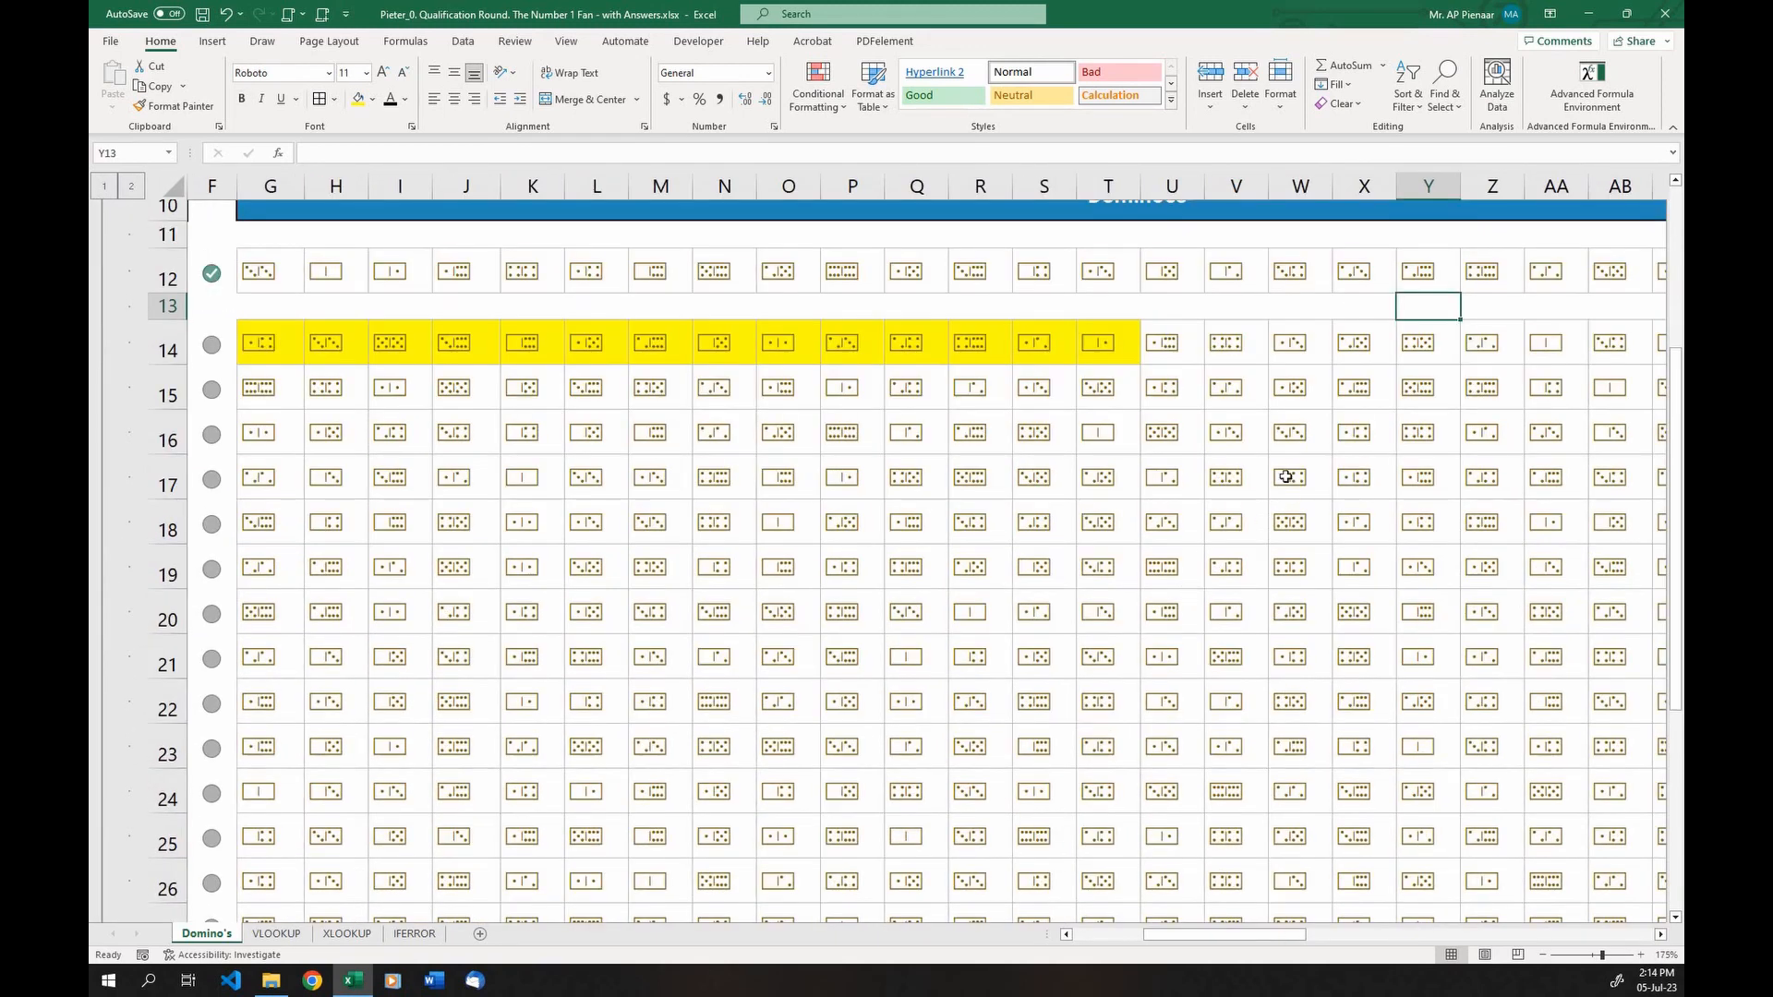
{"action": "scroll", "coordinate": [1287, 476], "scroll_direction": "down", "scroll_amount": 1}
{"action": "left_click_drag", "start_coordinate": [1287, 477], "coordinate": [845, 901]}
{"action": "scroll", "coordinate": [1275, 498], "scroll_direction": "up", "scroll_amount": 4}
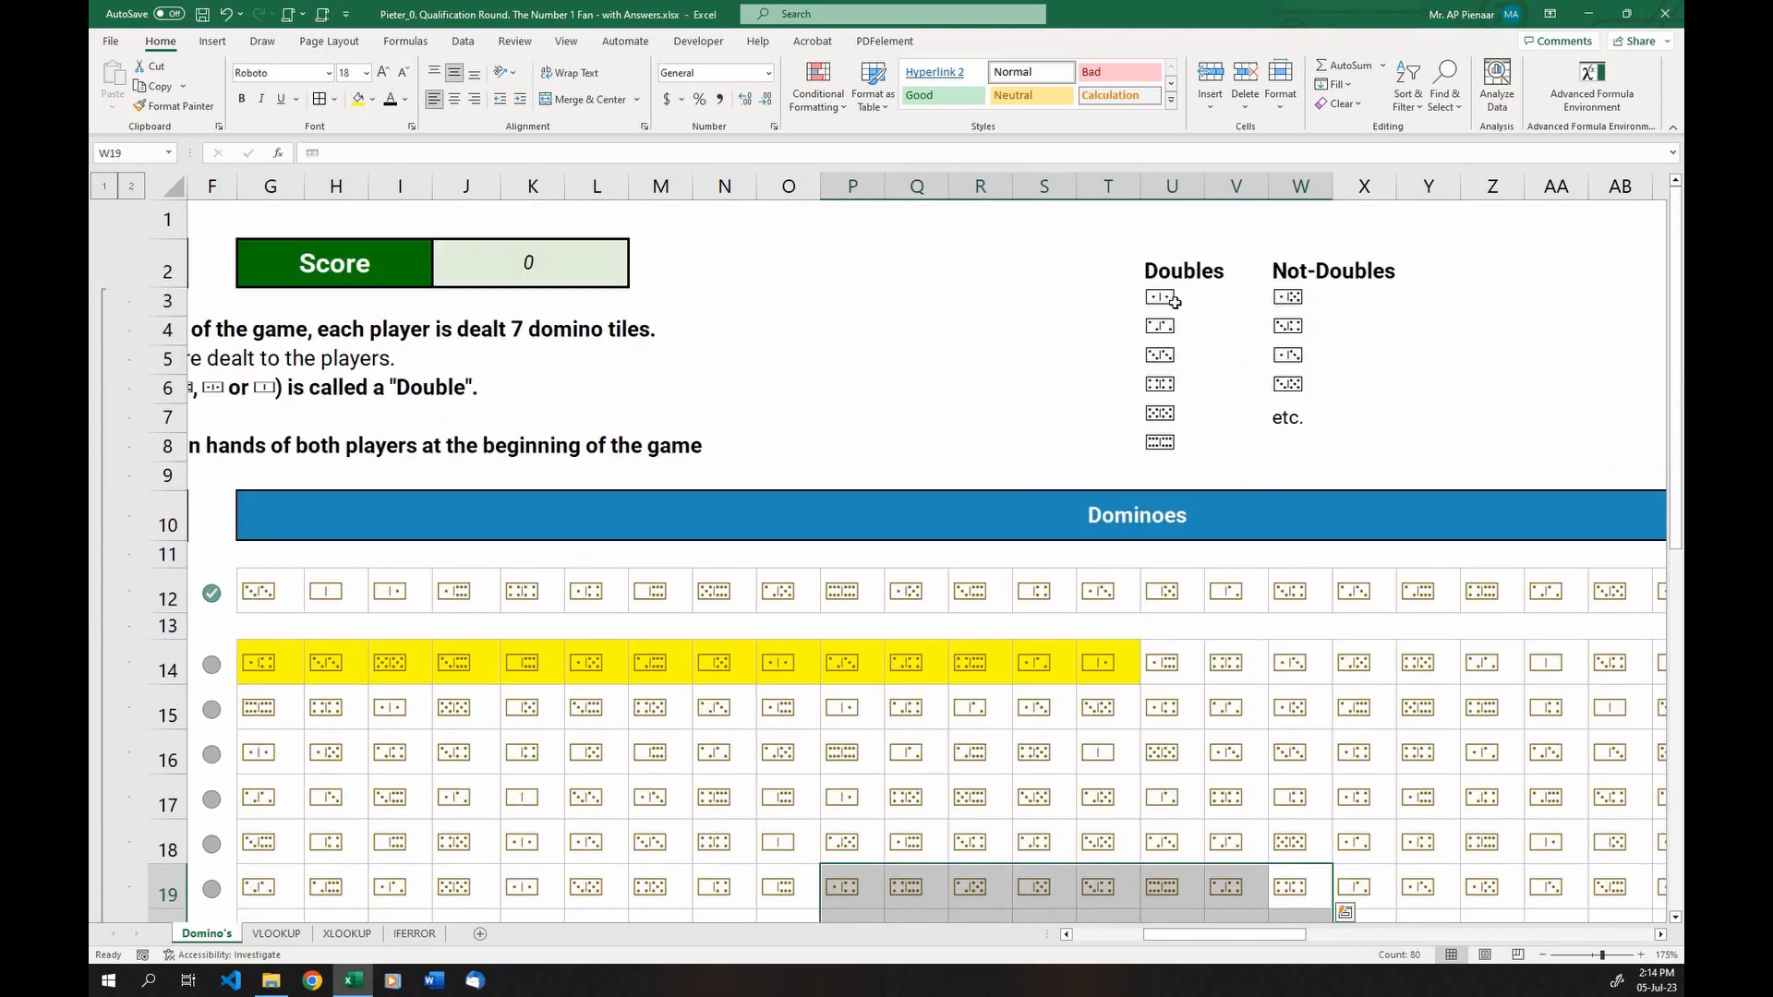
{"action": "left_click_drag", "start_coordinate": [1172, 301], "coordinate": [1177, 437]}
{"action": "left_click", "coordinate": [1218, 440]}
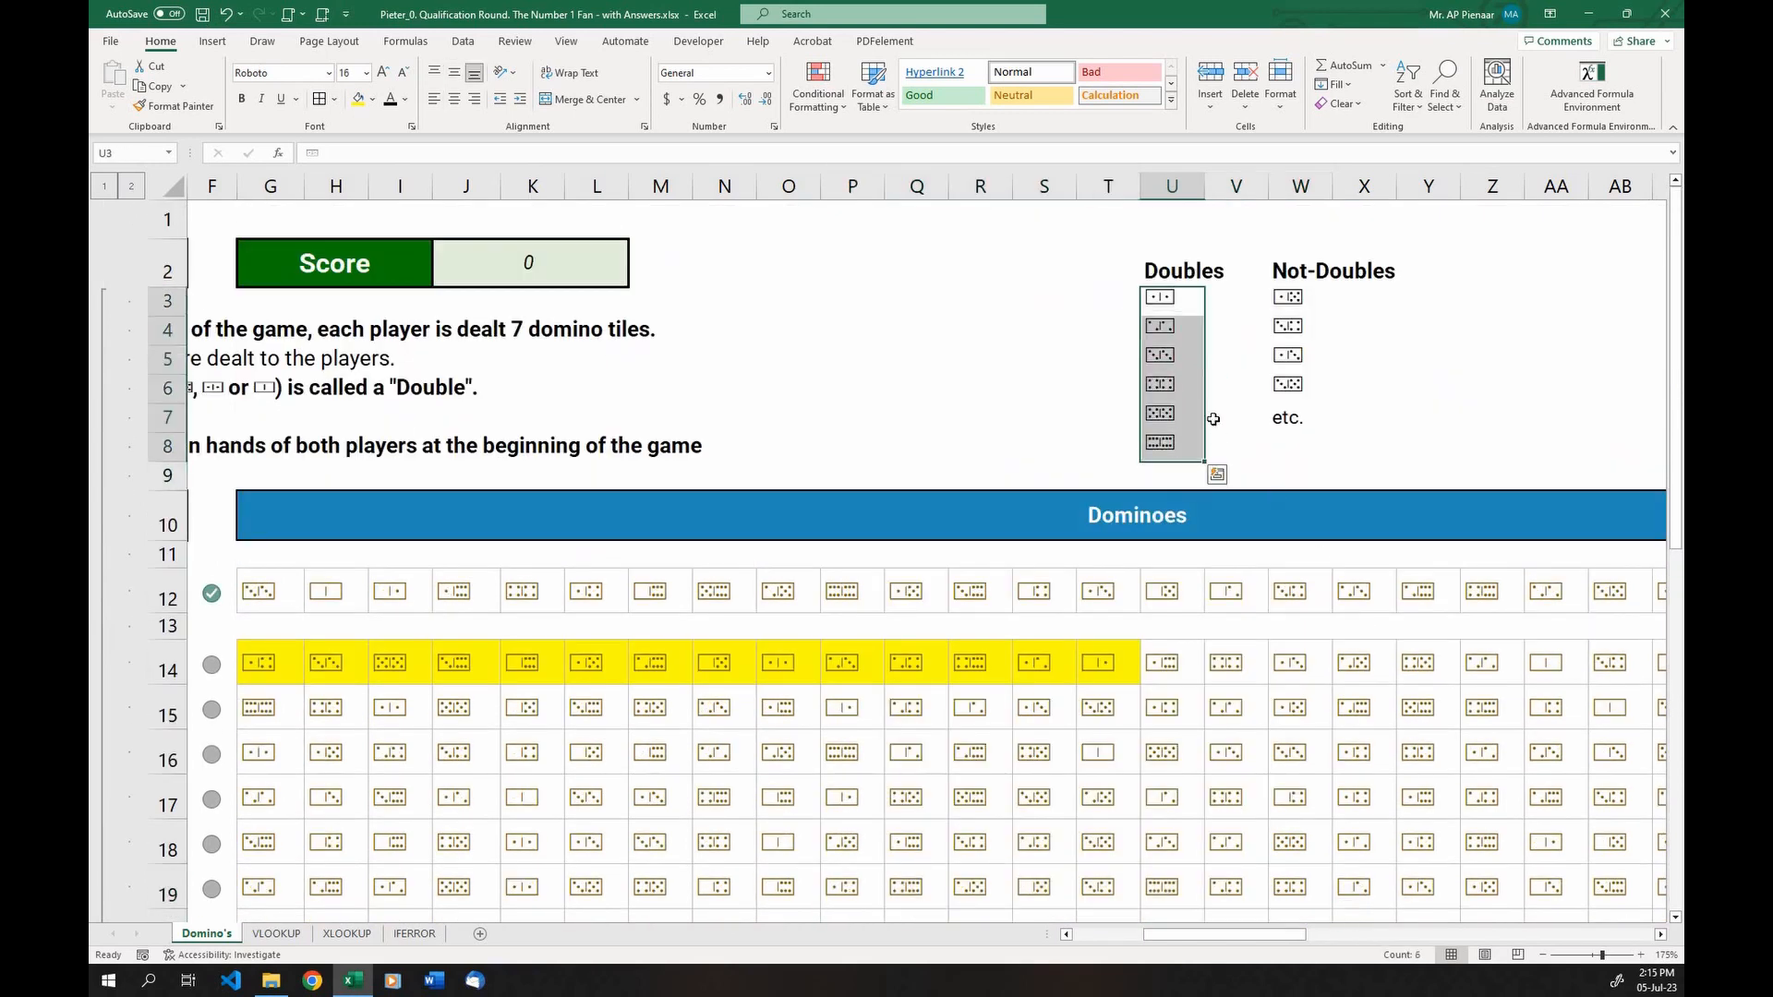
{"action": "left_click", "coordinate": [1166, 301]}
{"action": "left_click", "coordinate": [1167, 331]}
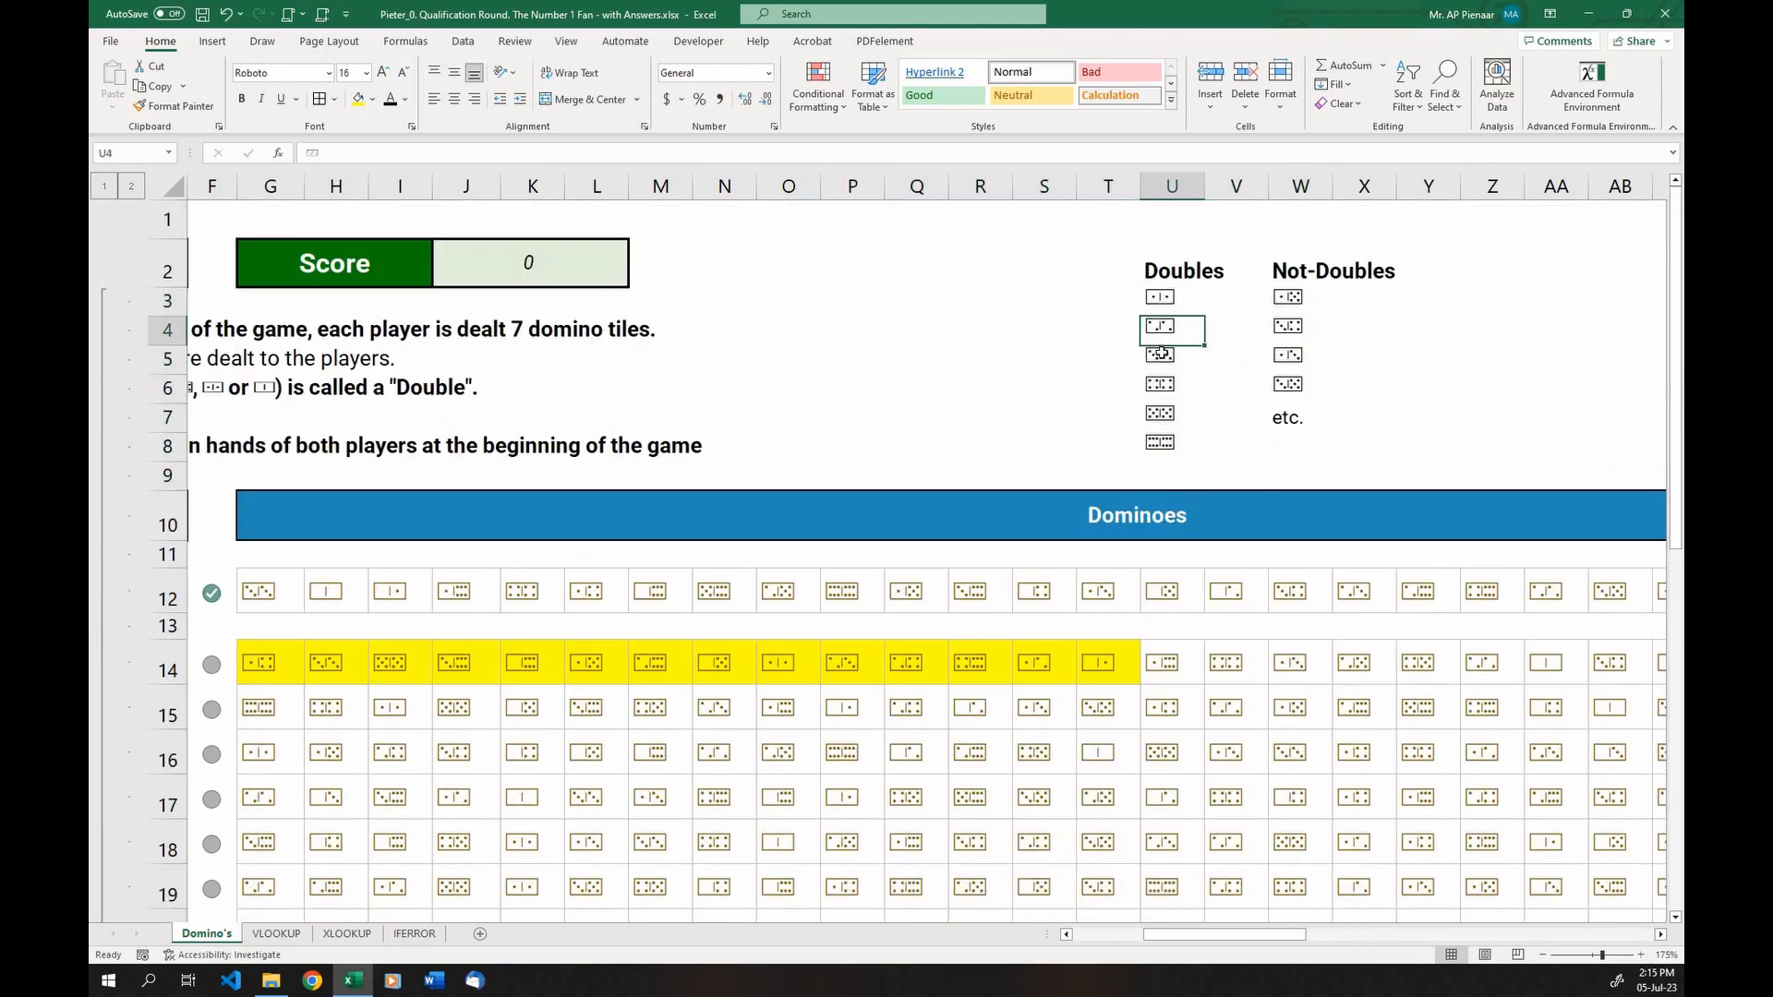
{"action": "left_click", "coordinate": [1160, 353]}
{"action": "left_click", "coordinate": [1280, 411]}
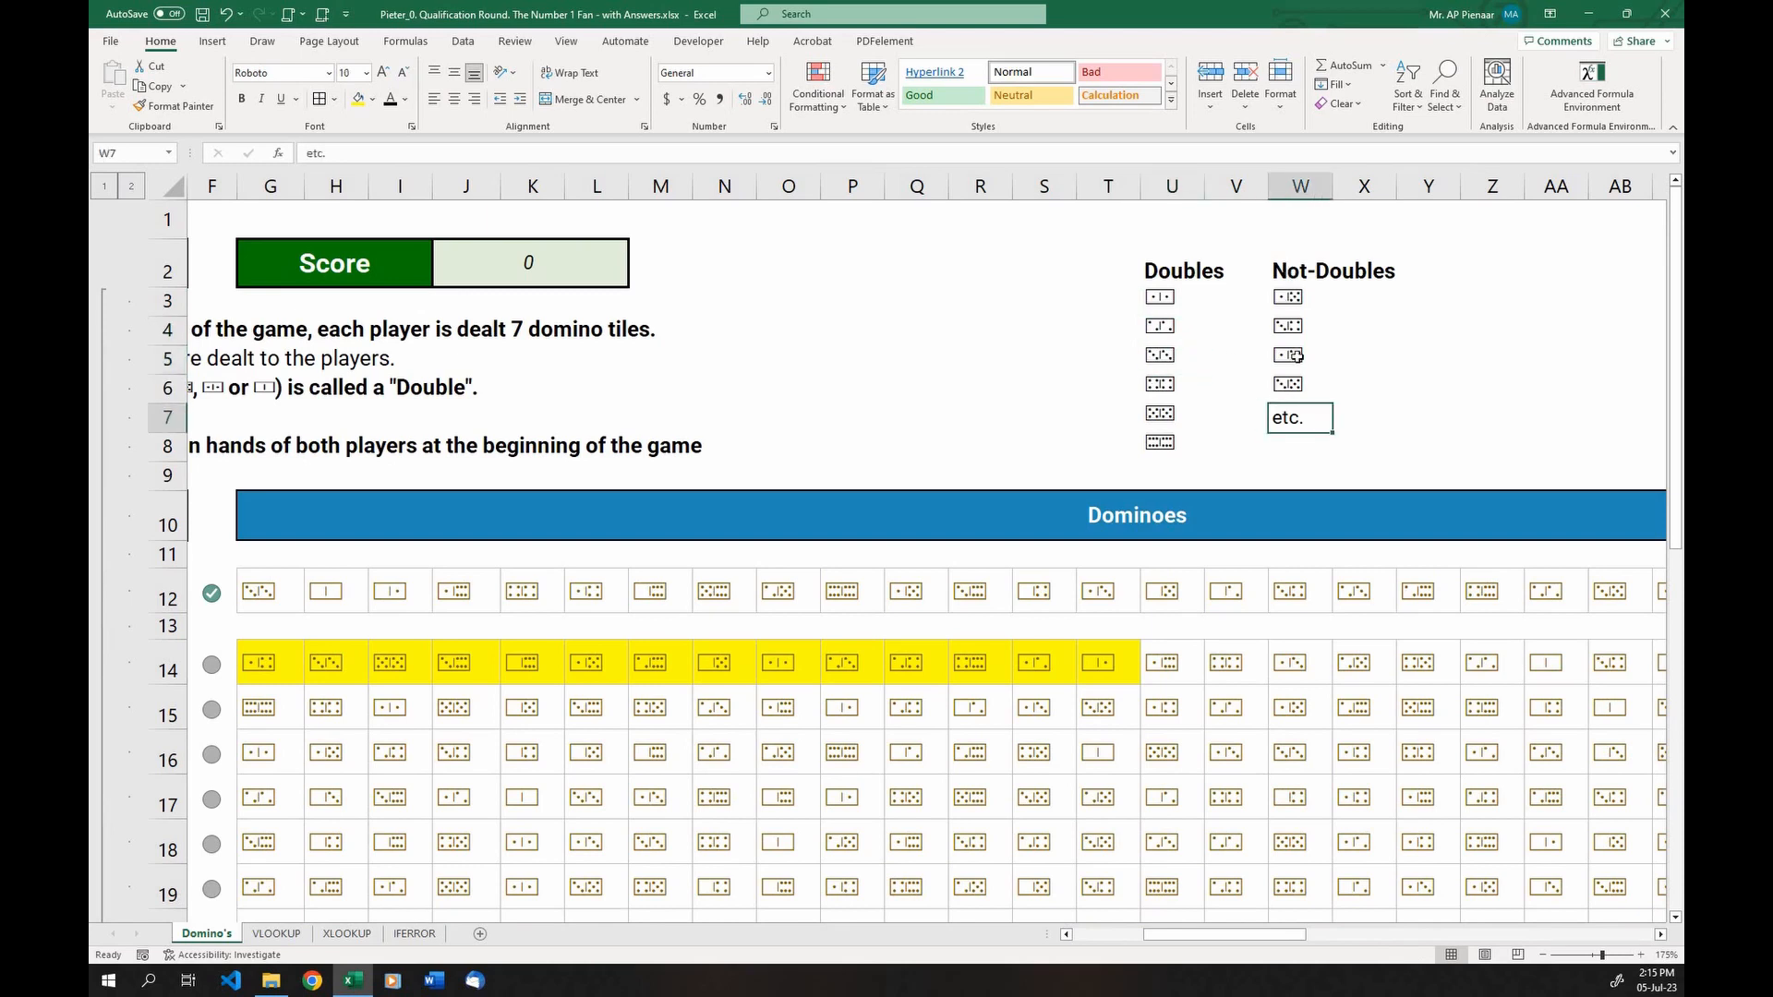
{"action": "left_click_drag", "start_coordinate": [1289, 296], "coordinate": [1293, 386]}
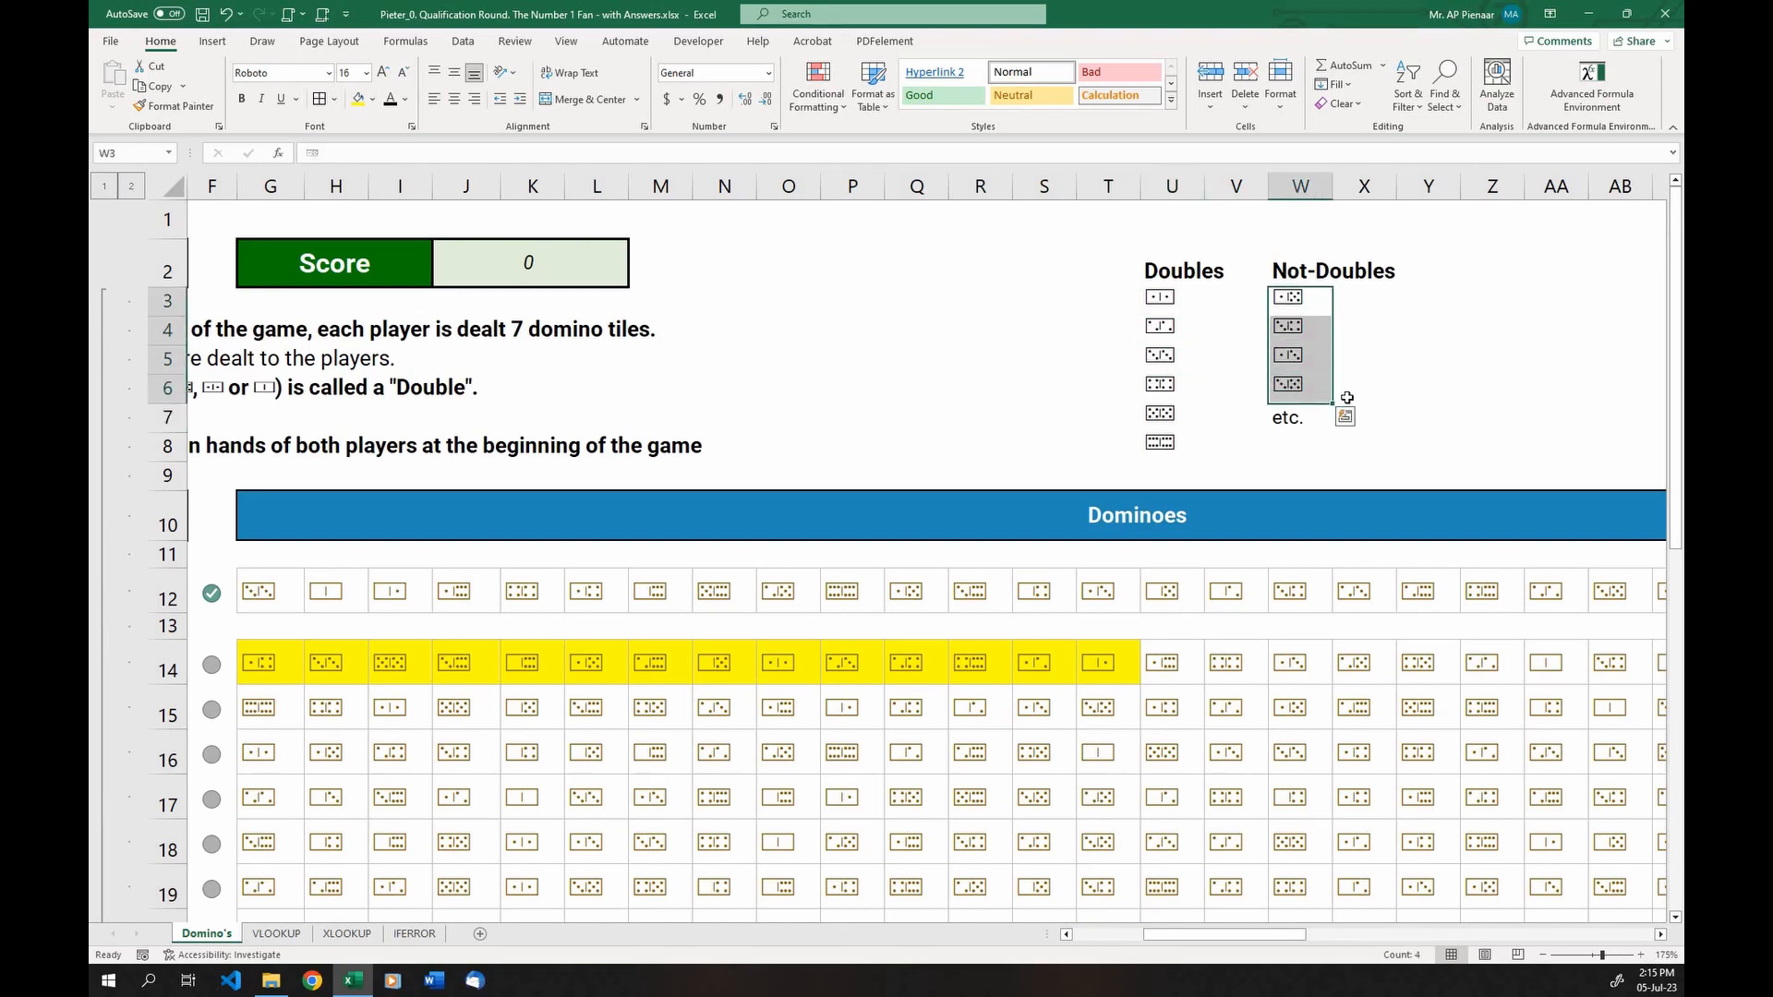
Check game 1's yellow tiles one by one from G14 to O14 for Doubles, and return to the task description
{"action": "scroll", "coordinate": [1053, 558], "scroll_direction": "down", "scroll_amount": 4}
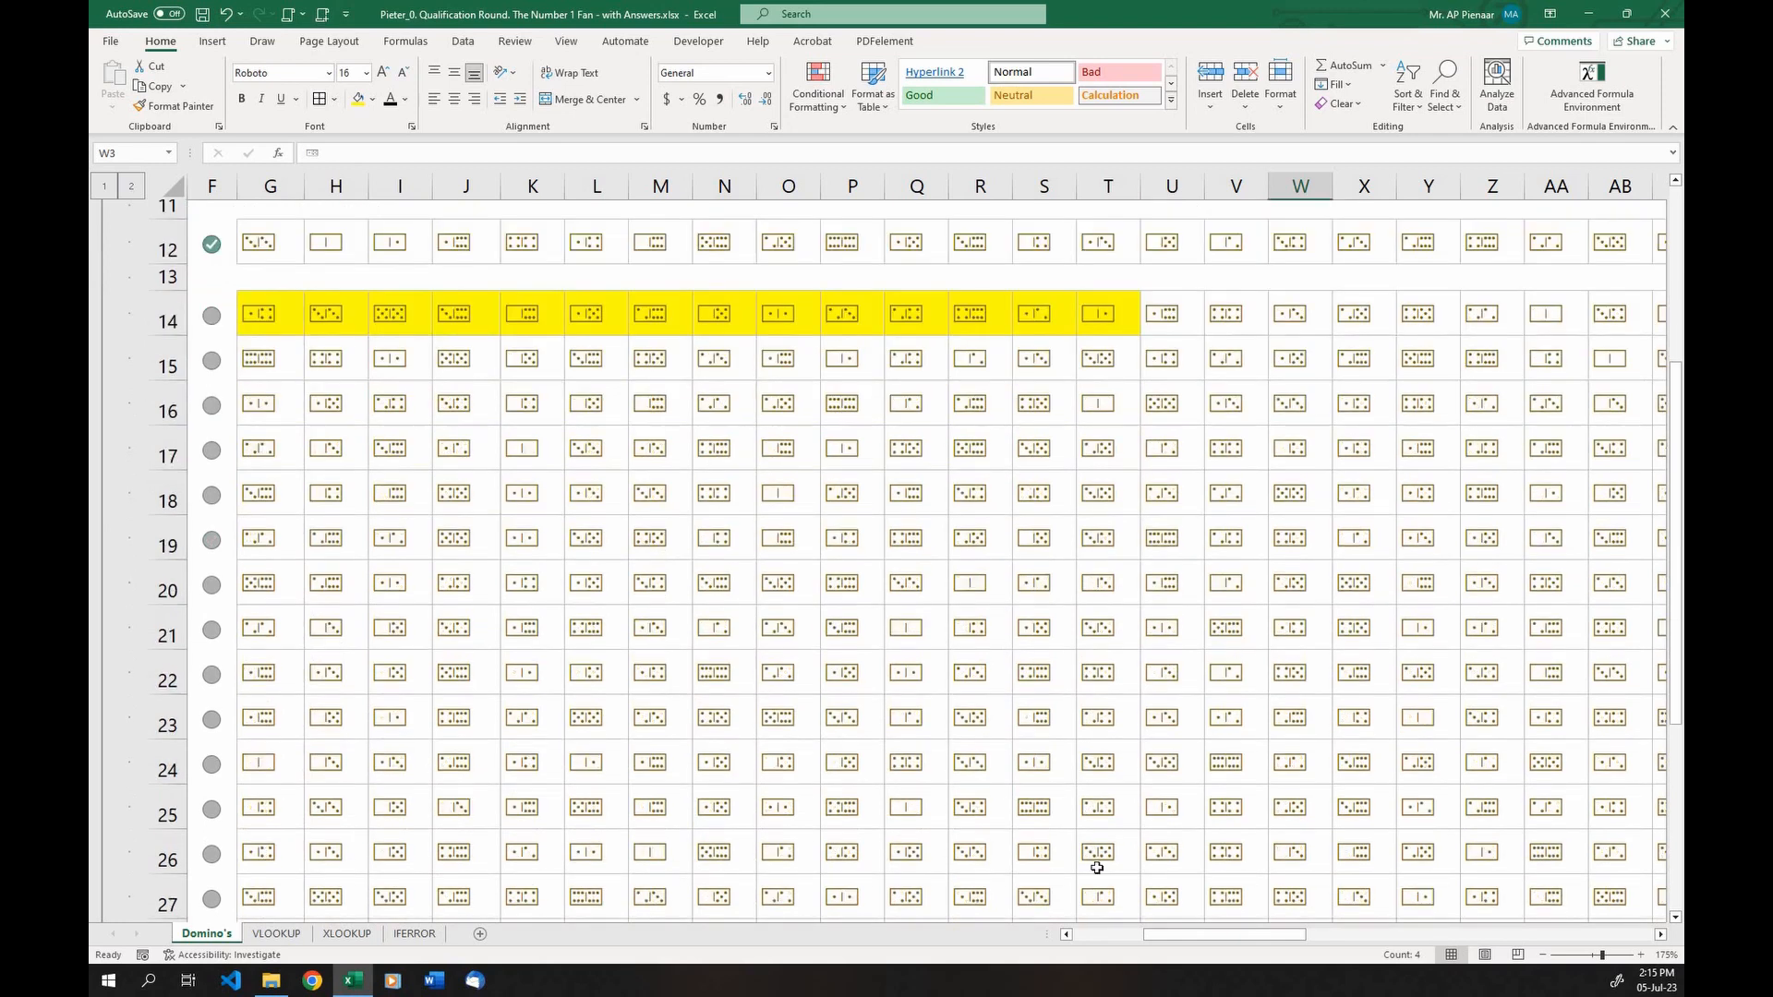
{"action": "left_click_drag", "start_coordinate": [1155, 939], "coordinate": [1078, 942]}
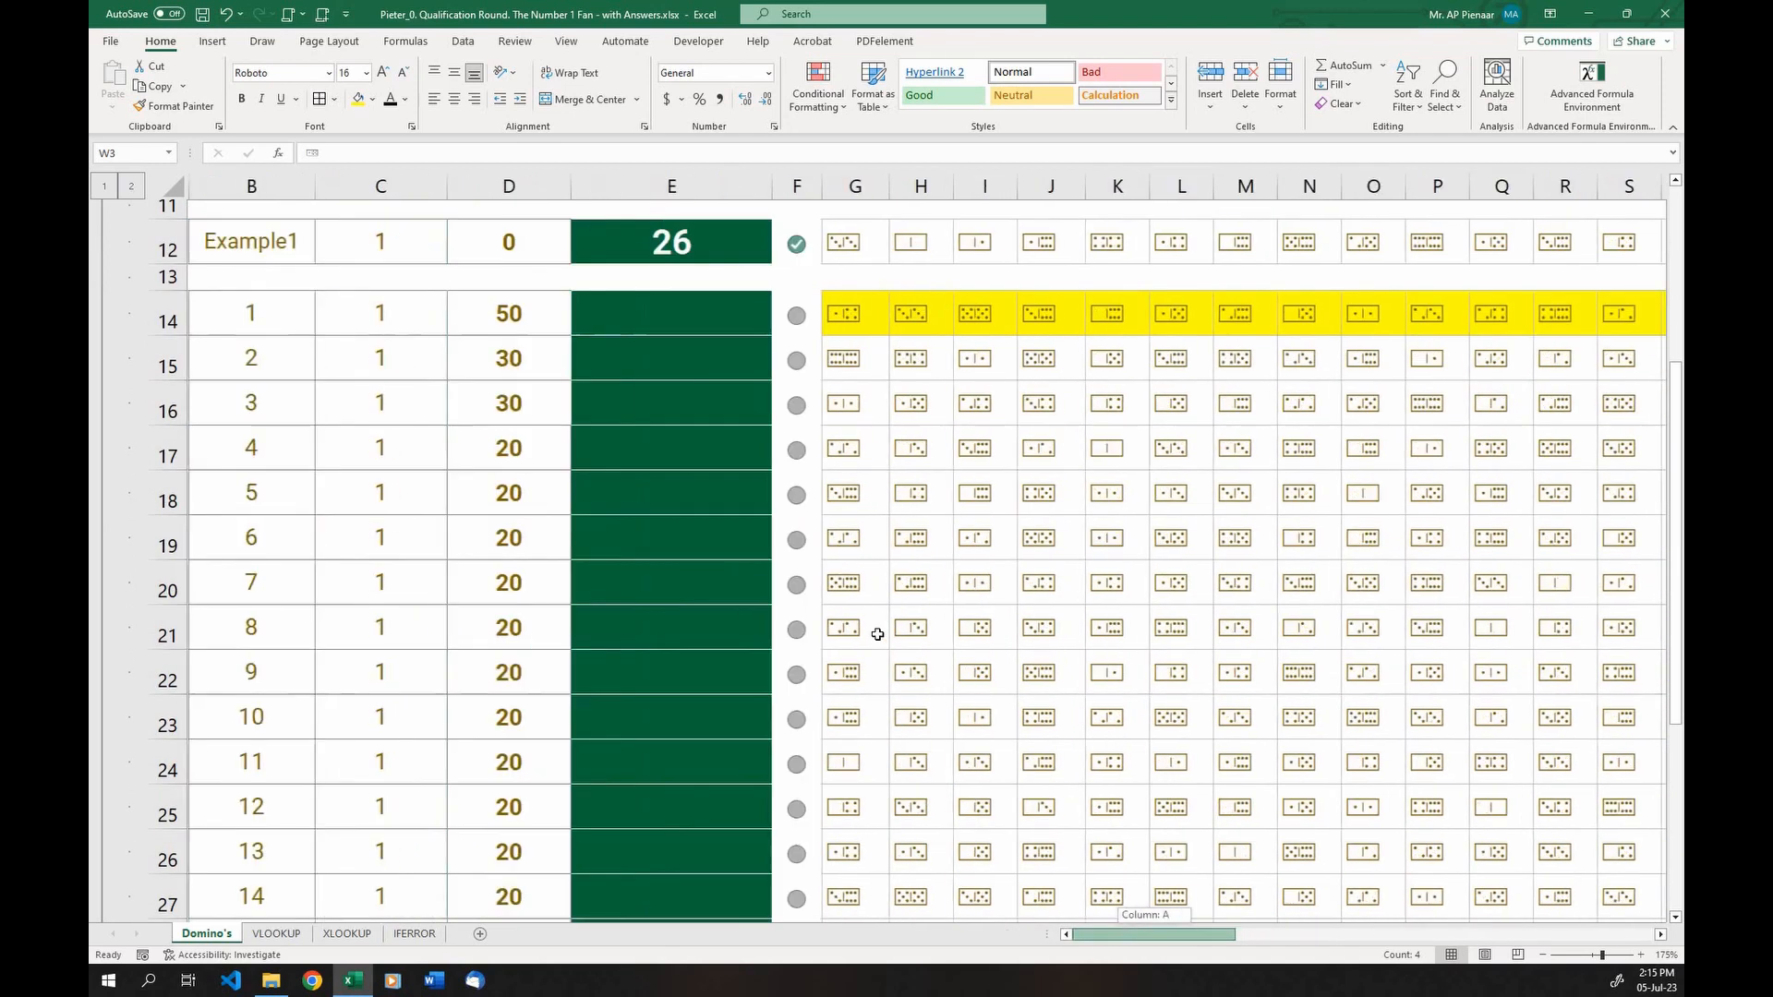
{"action": "scroll", "coordinate": [1063, 628], "scroll_direction": "up", "scroll_amount": 1}
{"action": "scroll", "coordinate": [1062, 627], "scroll_direction": "up", "scroll_amount": 1}
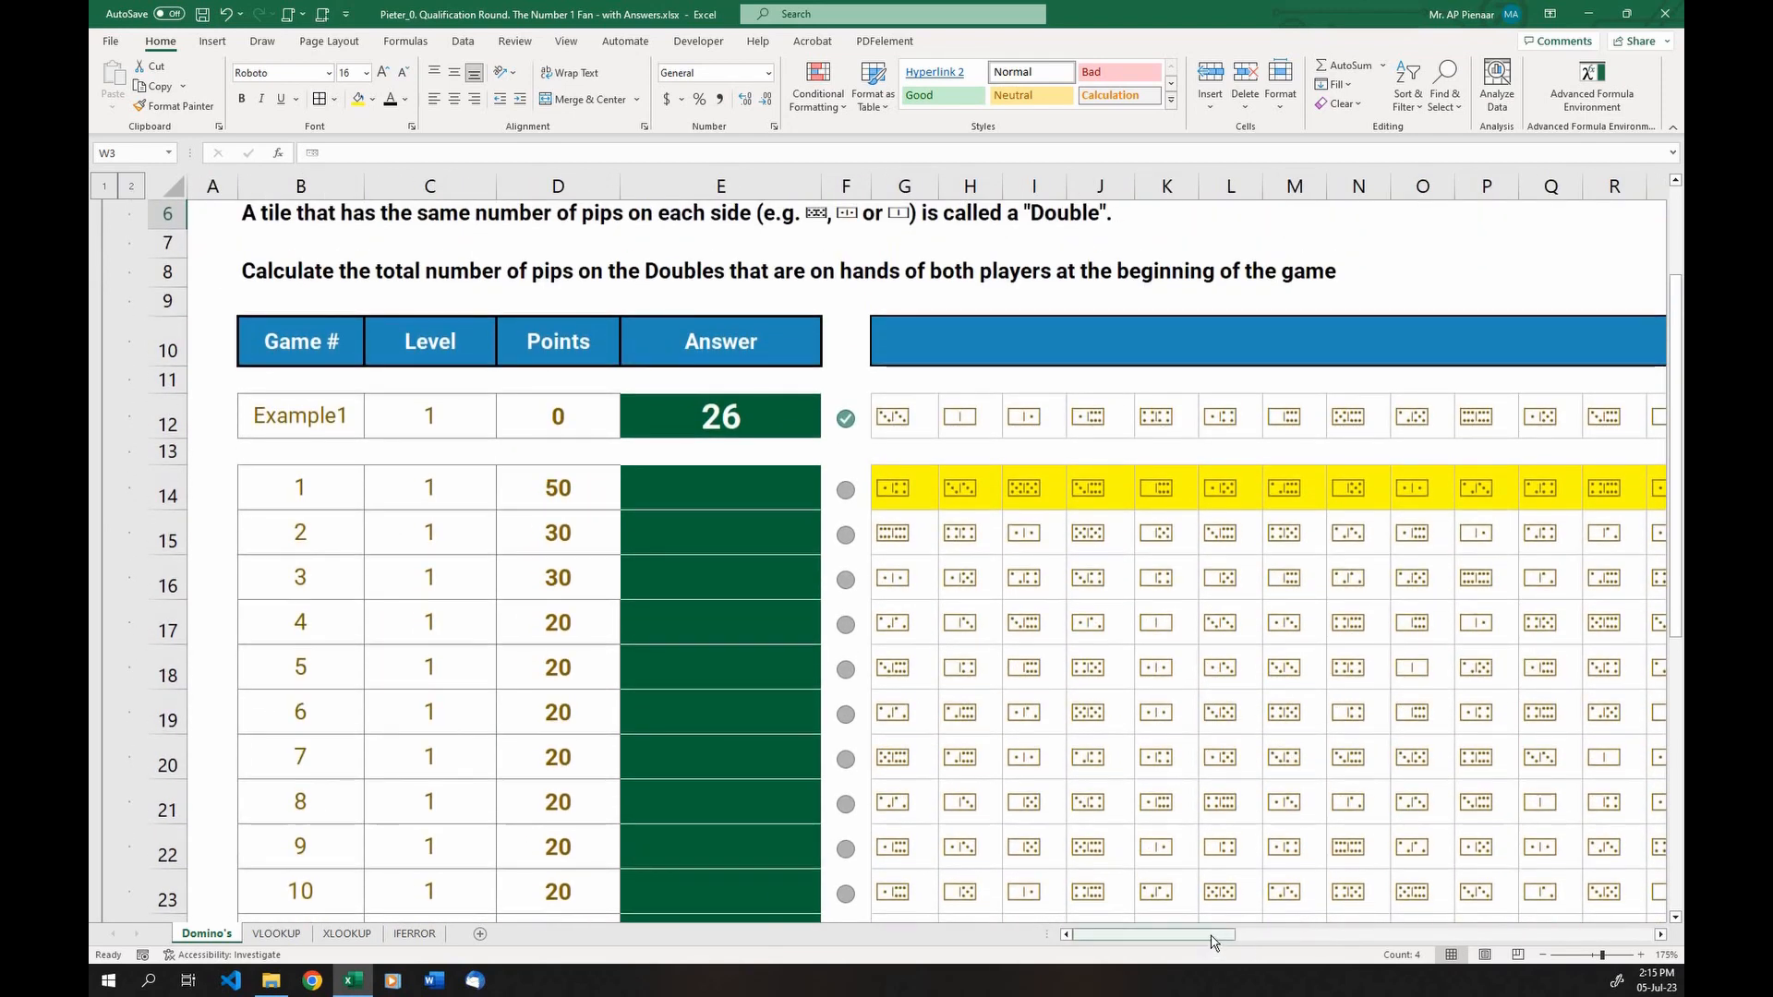
{"action": "left_click_drag", "start_coordinate": [1216, 935], "coordinate": [1264, 936]}
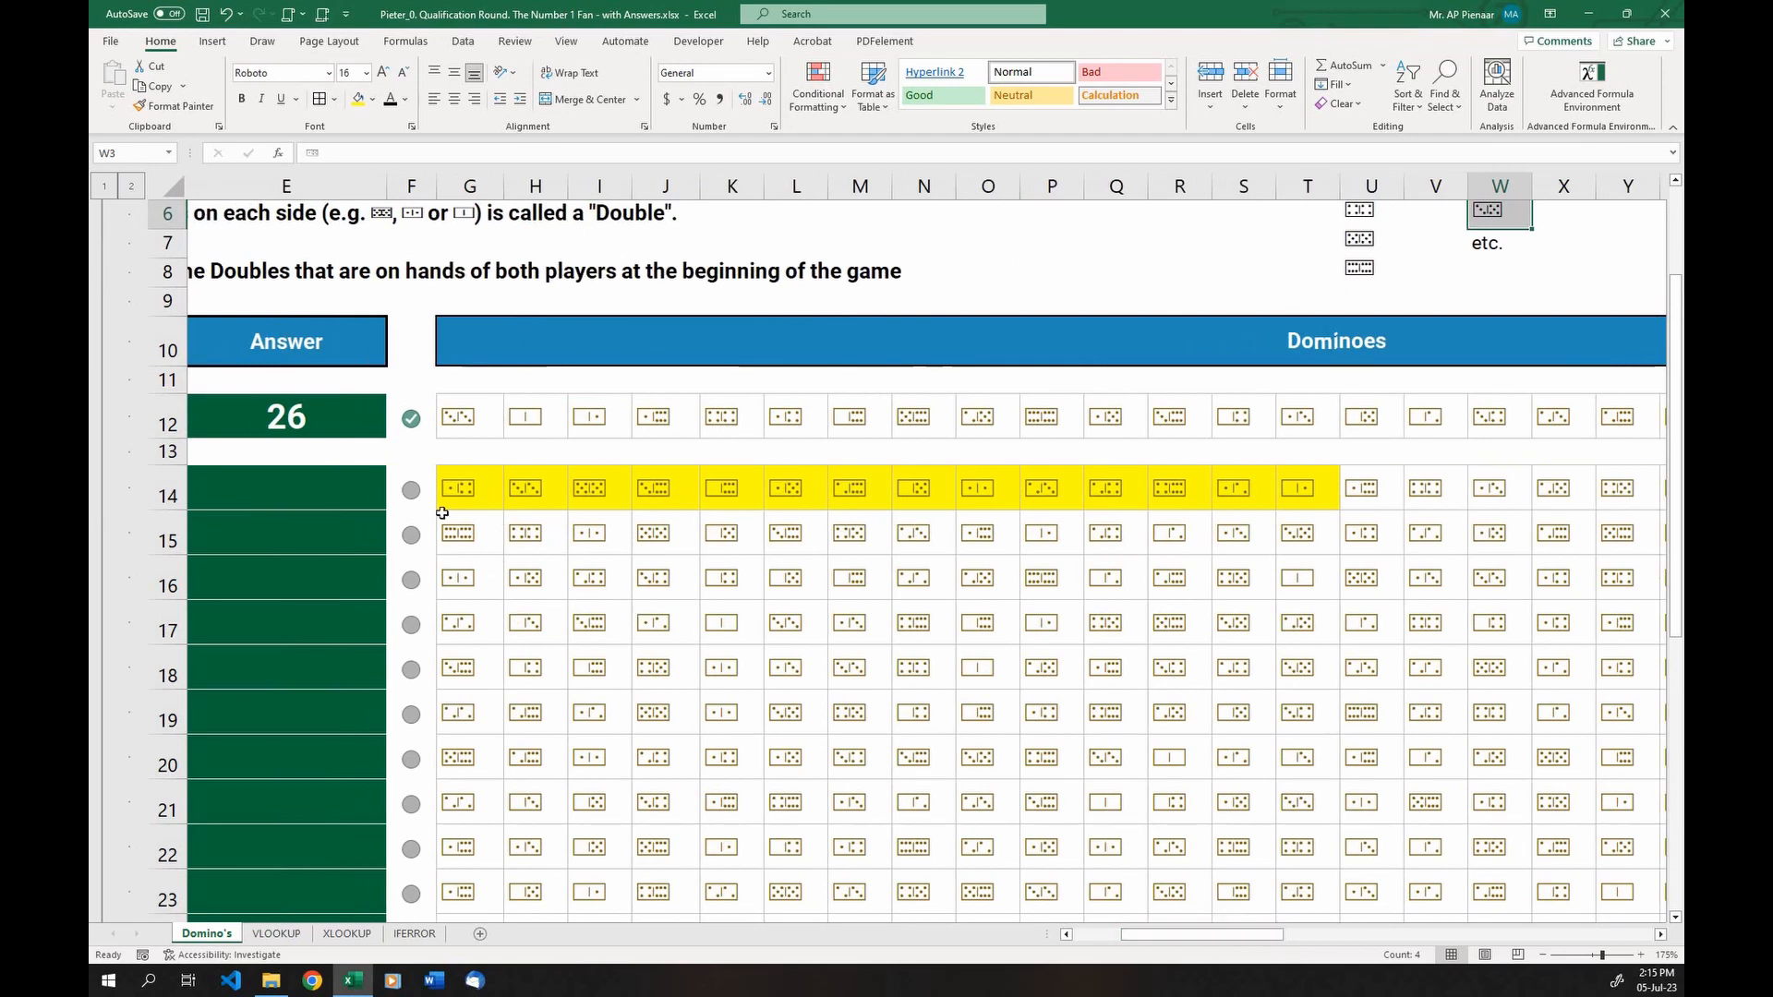
{"action": "left_click", "coordinate": [458, 479]}
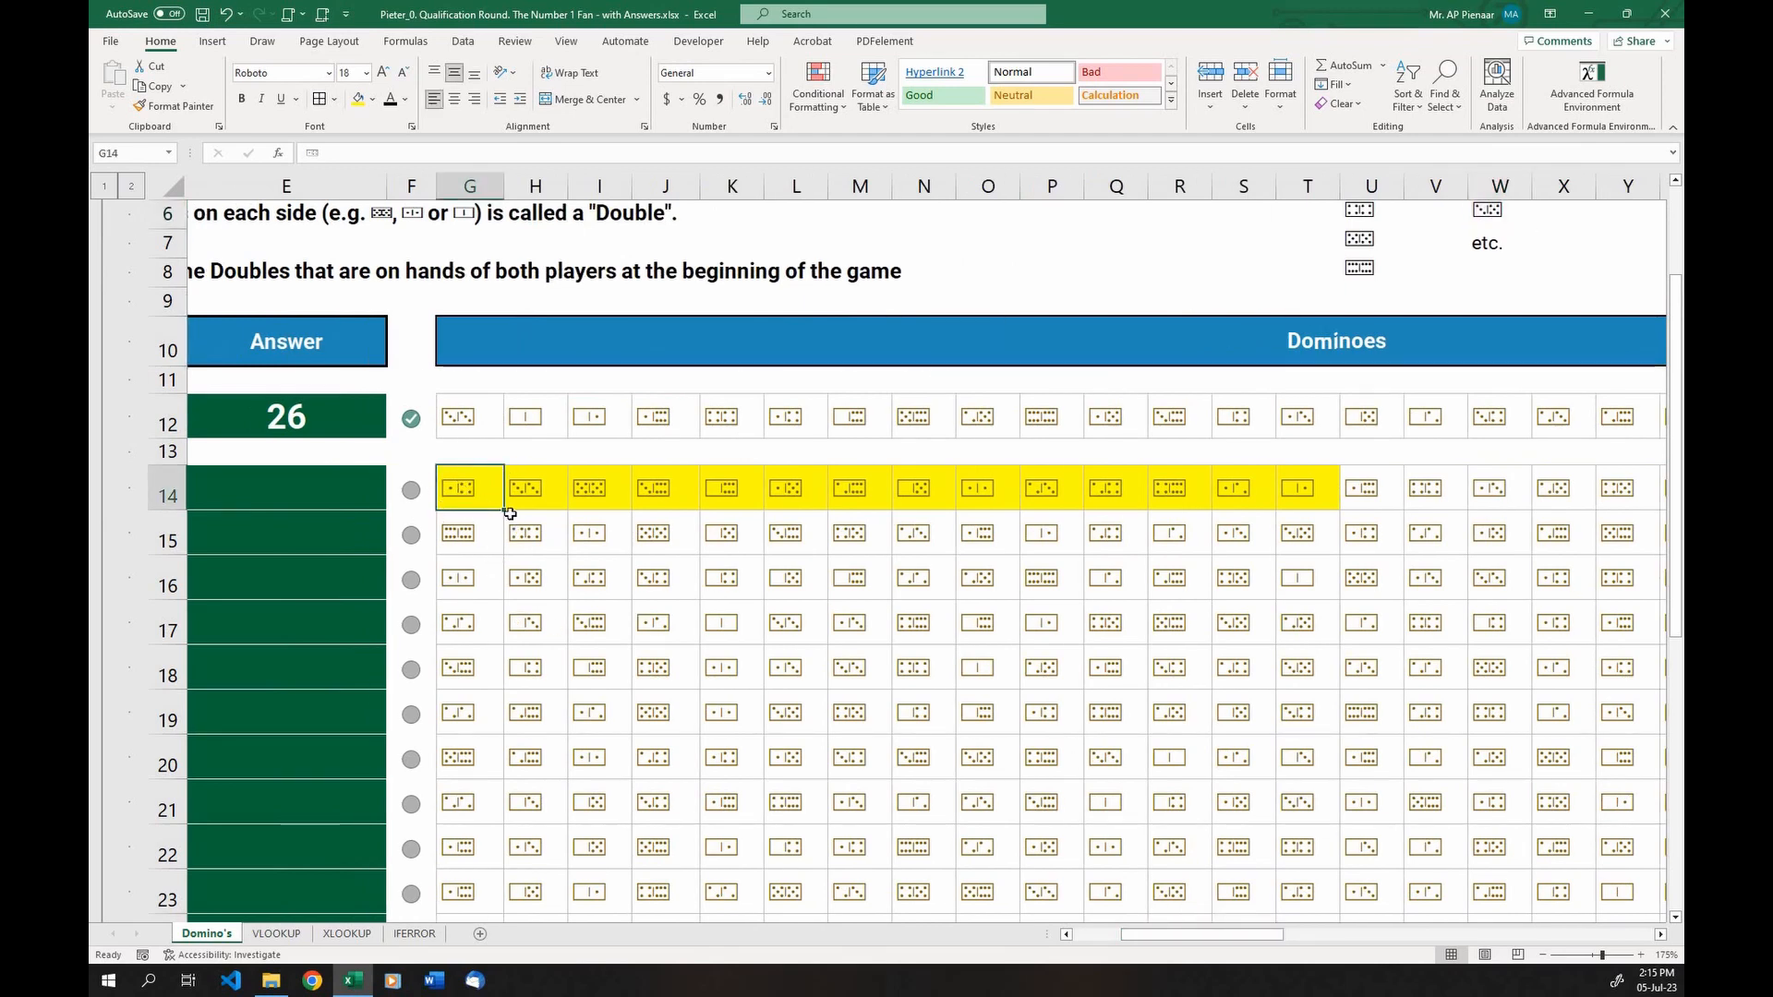
{"action": "left_click", "coordinate": [528, 482]}
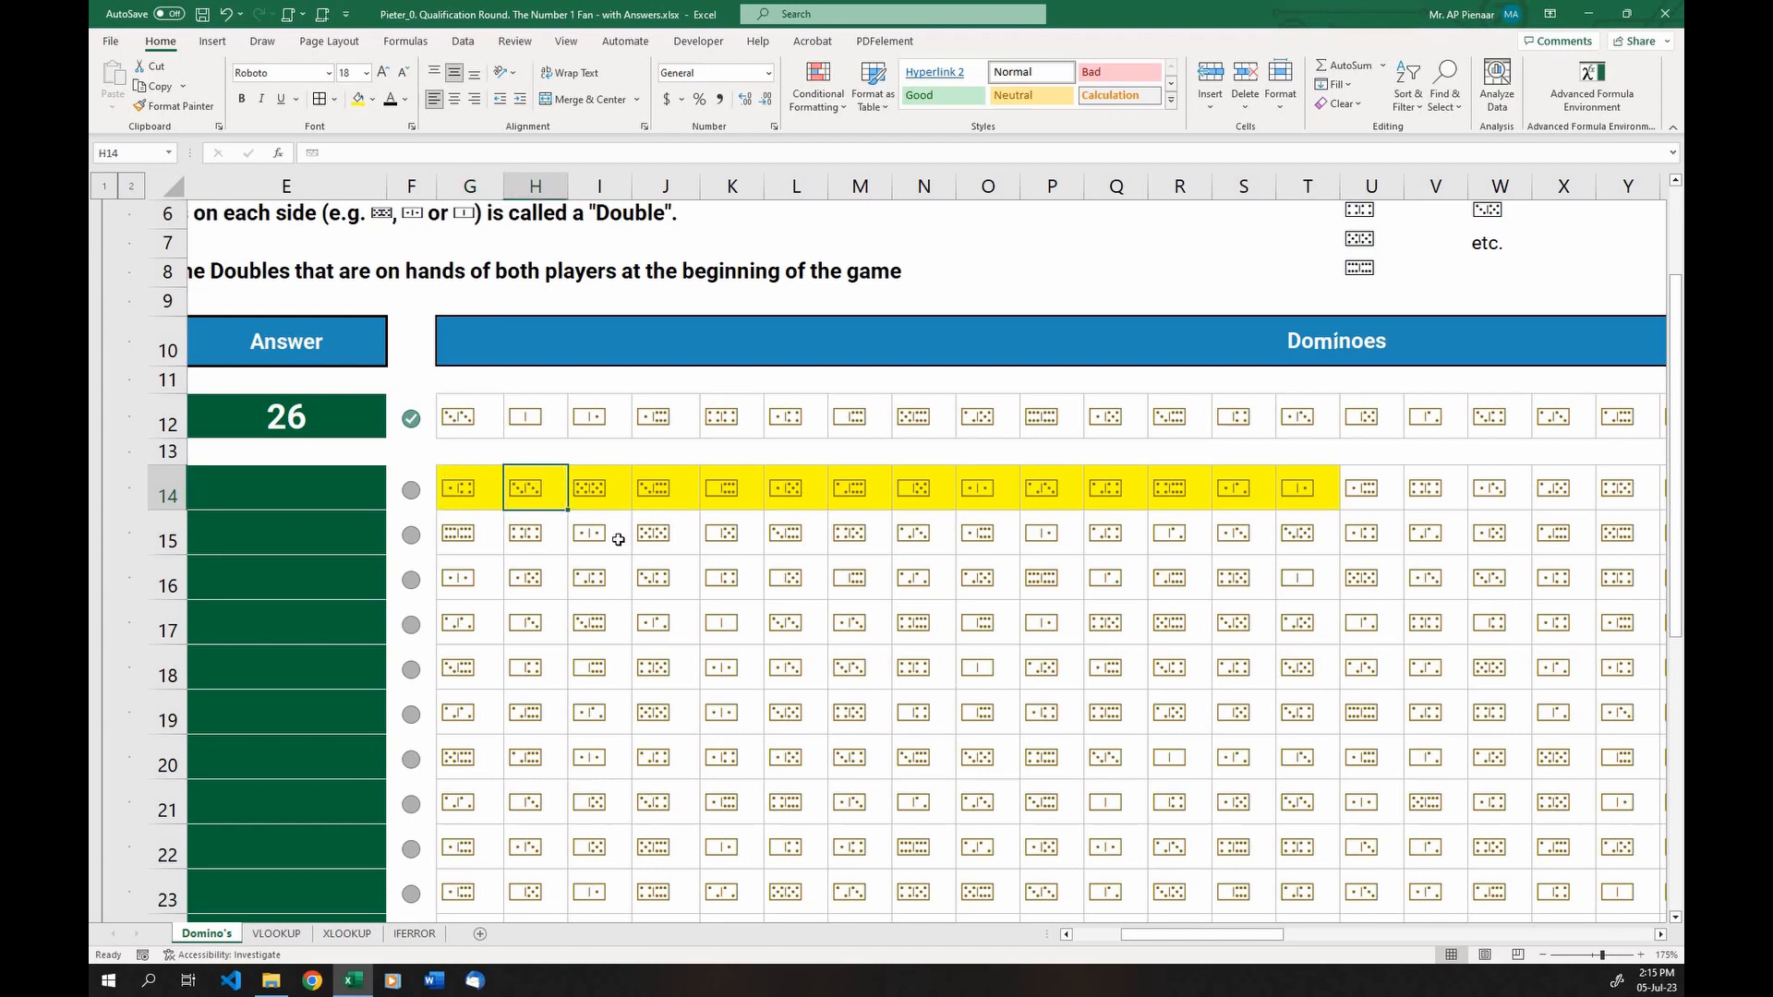
{"action": "left_click", "coordinate": [607, 490]}
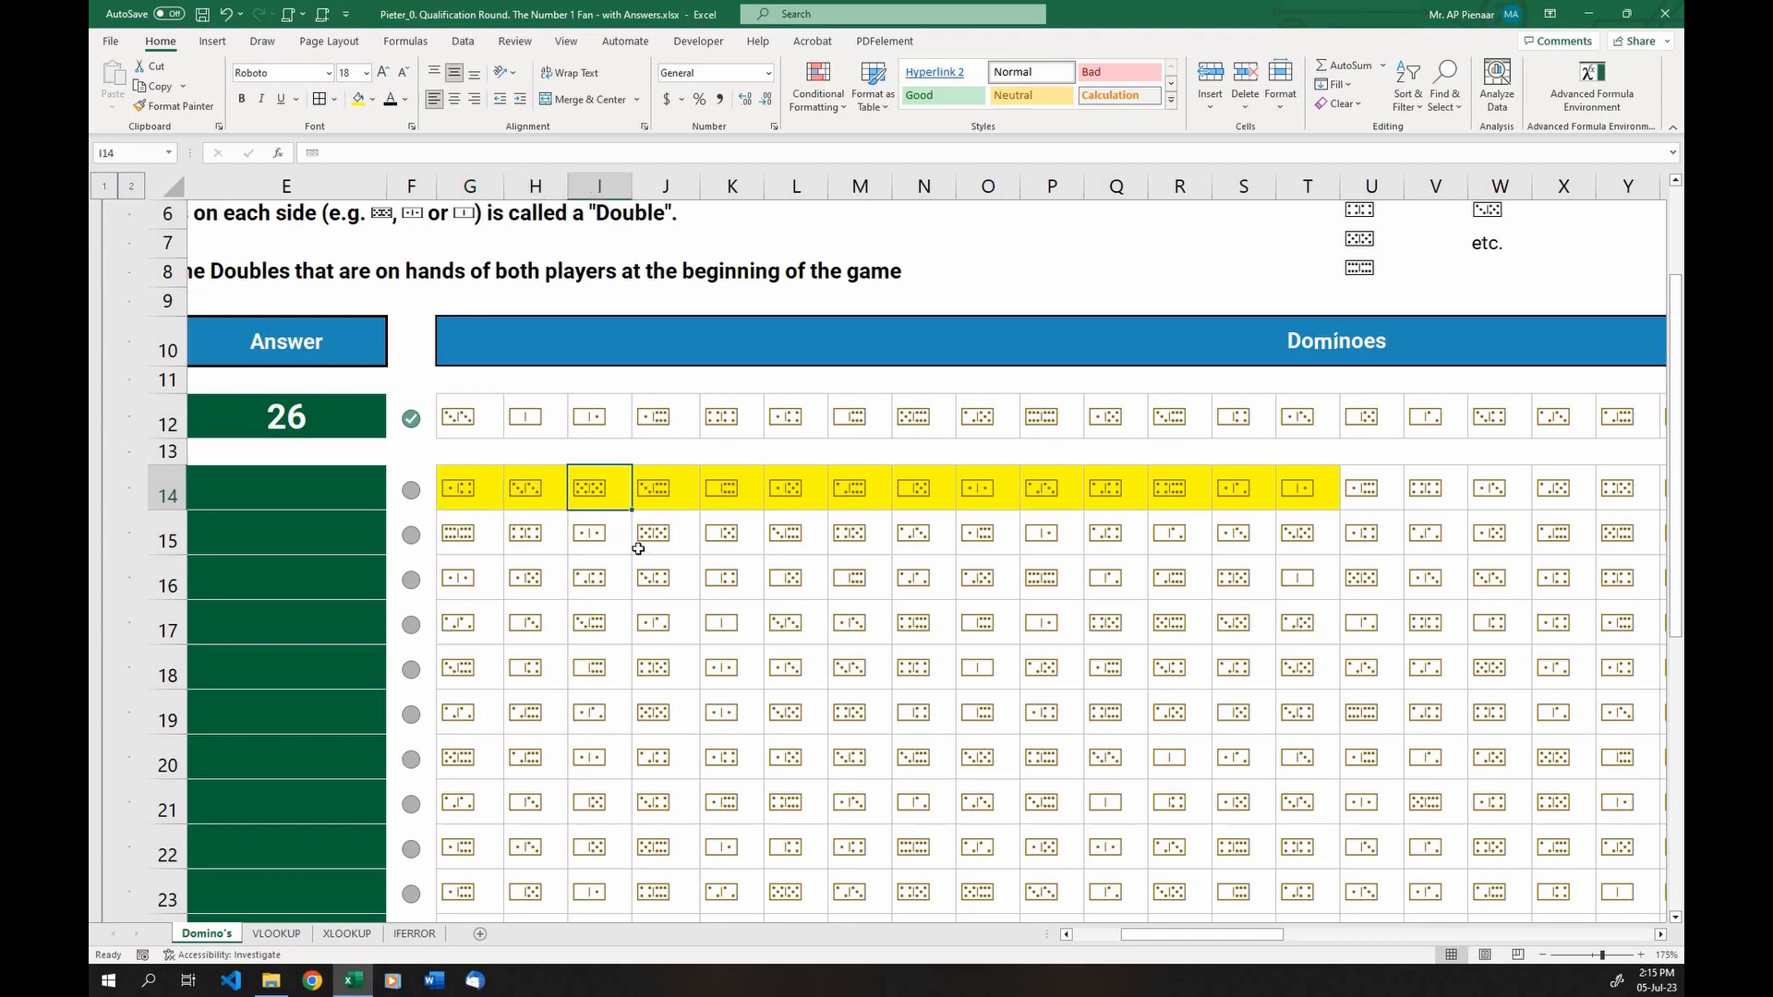
{"action": "left_click", "coordinate": [677, 487]}
{"action": "left_click", "coordinate": [758, 490]}
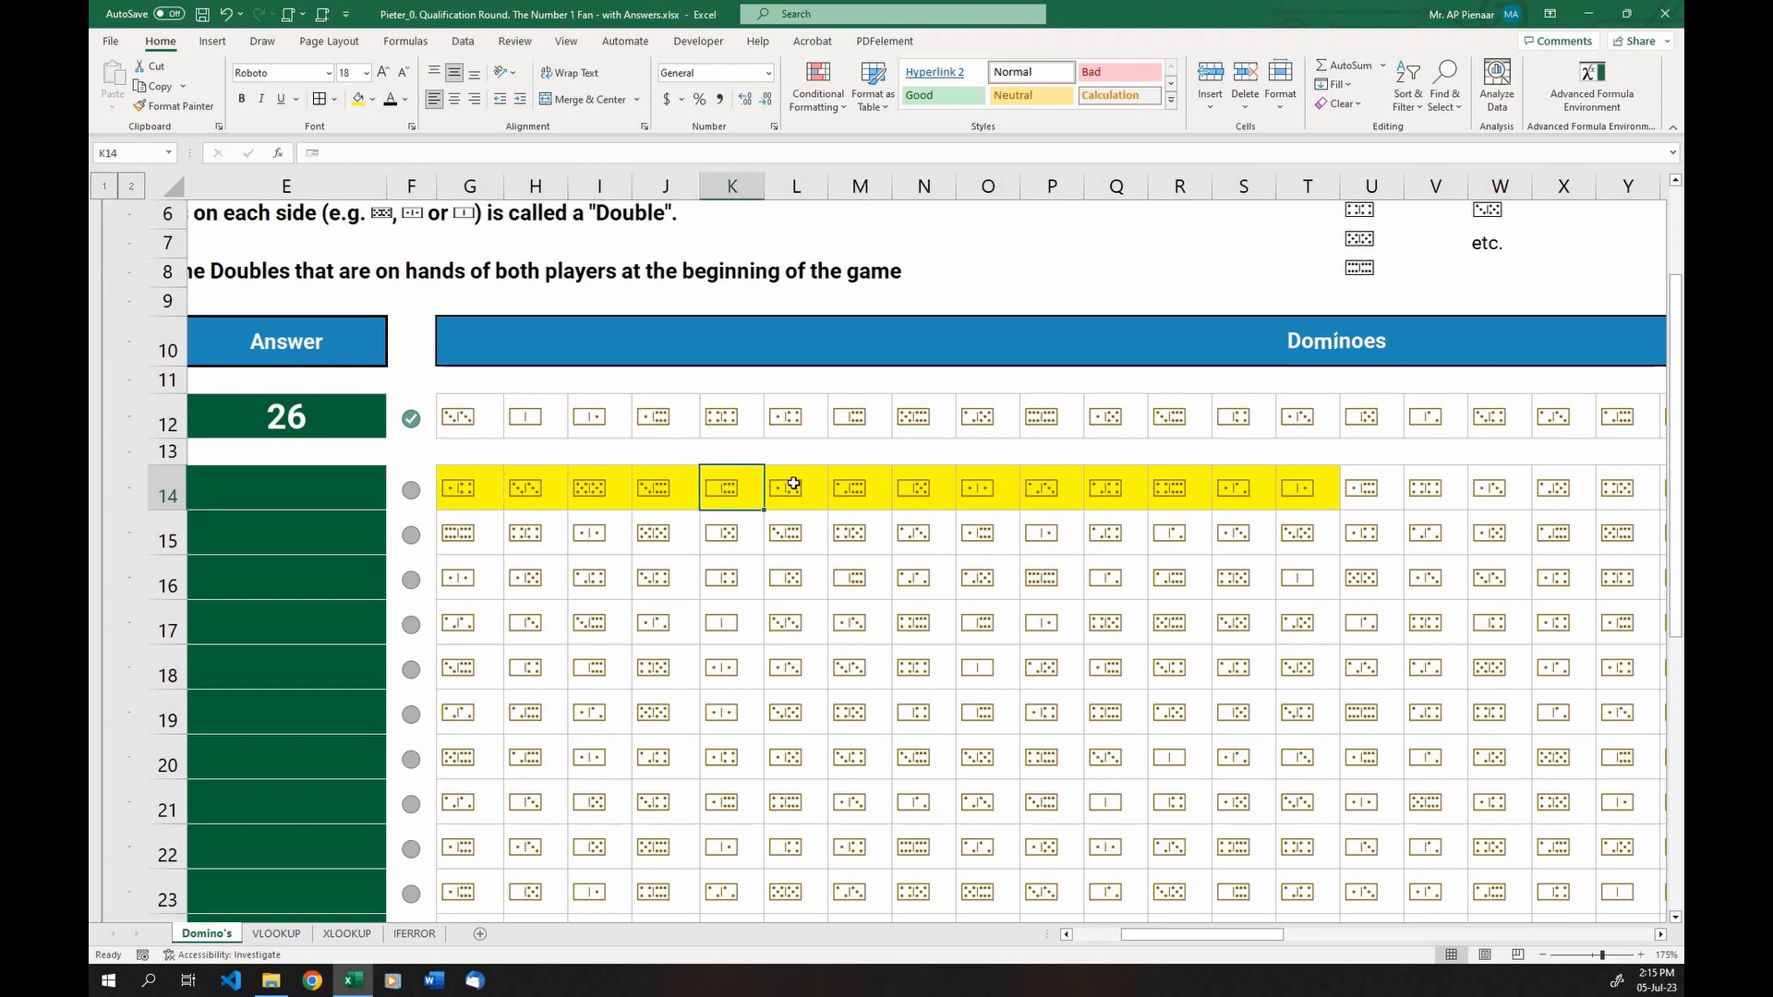
{"action": "left_click", "coordinate": [794, 484]}
{"action": "left_click", "coordinate": [850, 488]}
{"action": "left_click", "coordinate": [950, 480]}
{"action": "left_click", "coordinate": [961, 480]}
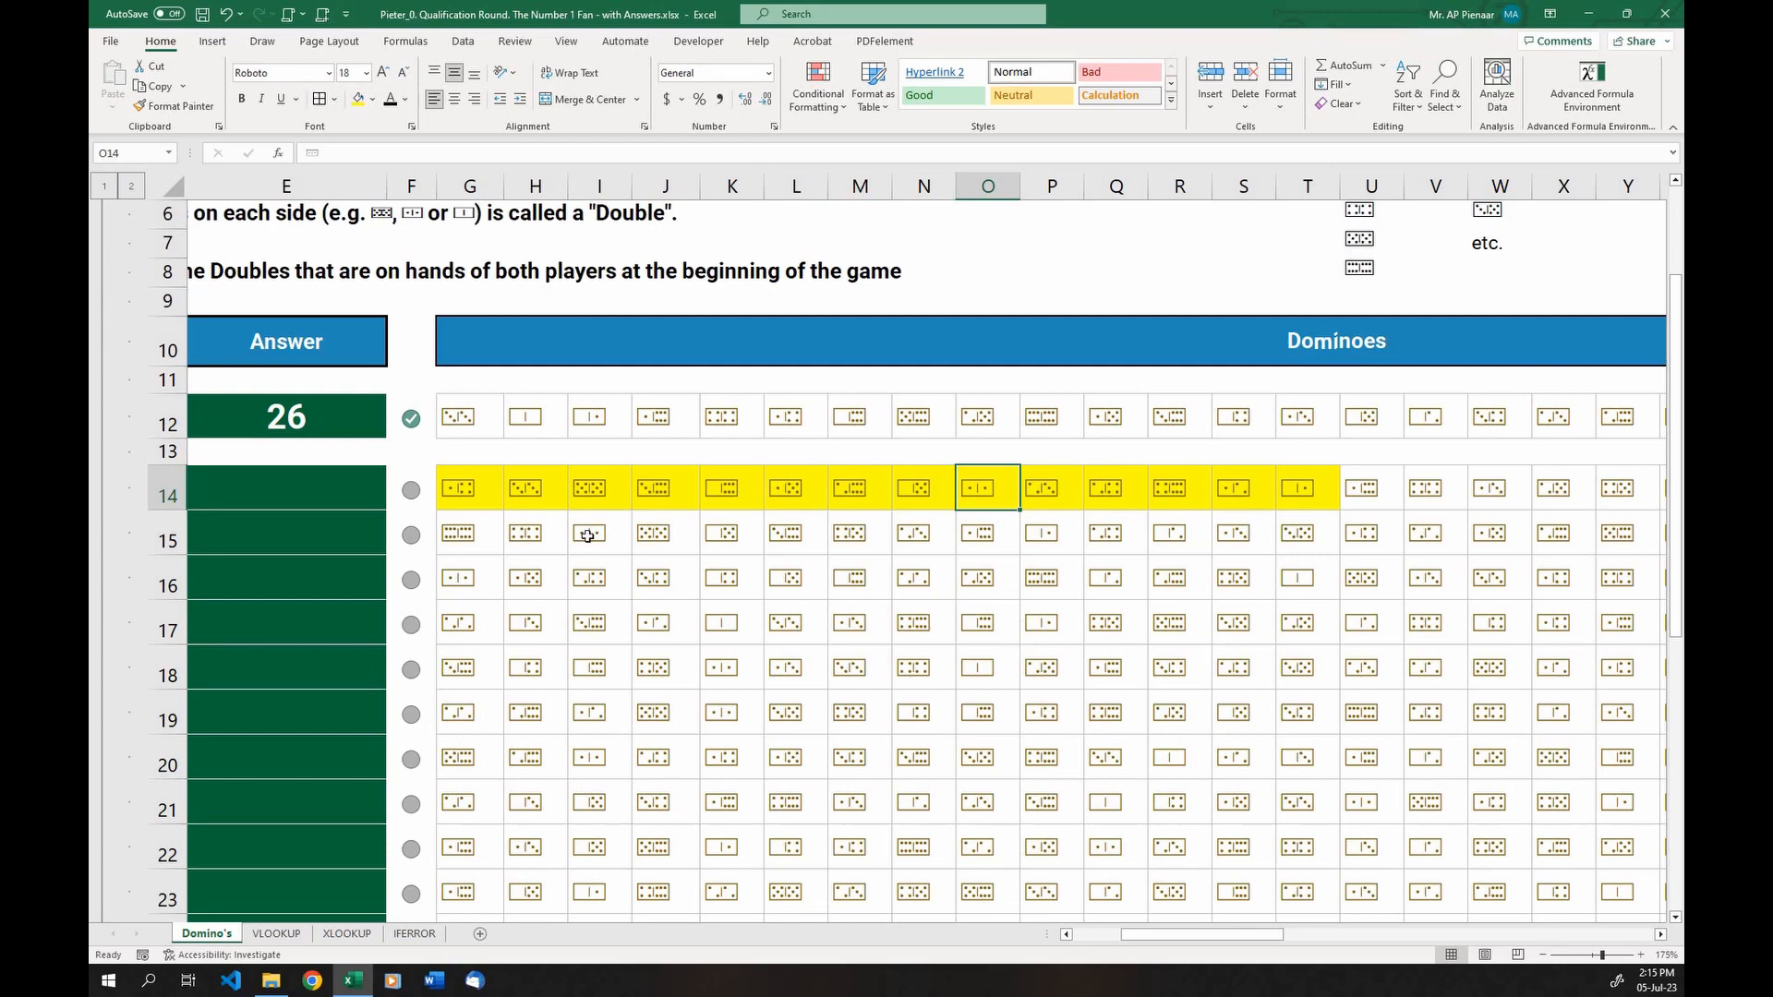
{"action": "left_click_drag", "start_coordinate": [1118, 942], "coordinate": [1076, 940]}
{"action": "scroll", "coordinate": [1099, 944], "scroll_direction": "up", "scroll_amount": 2}
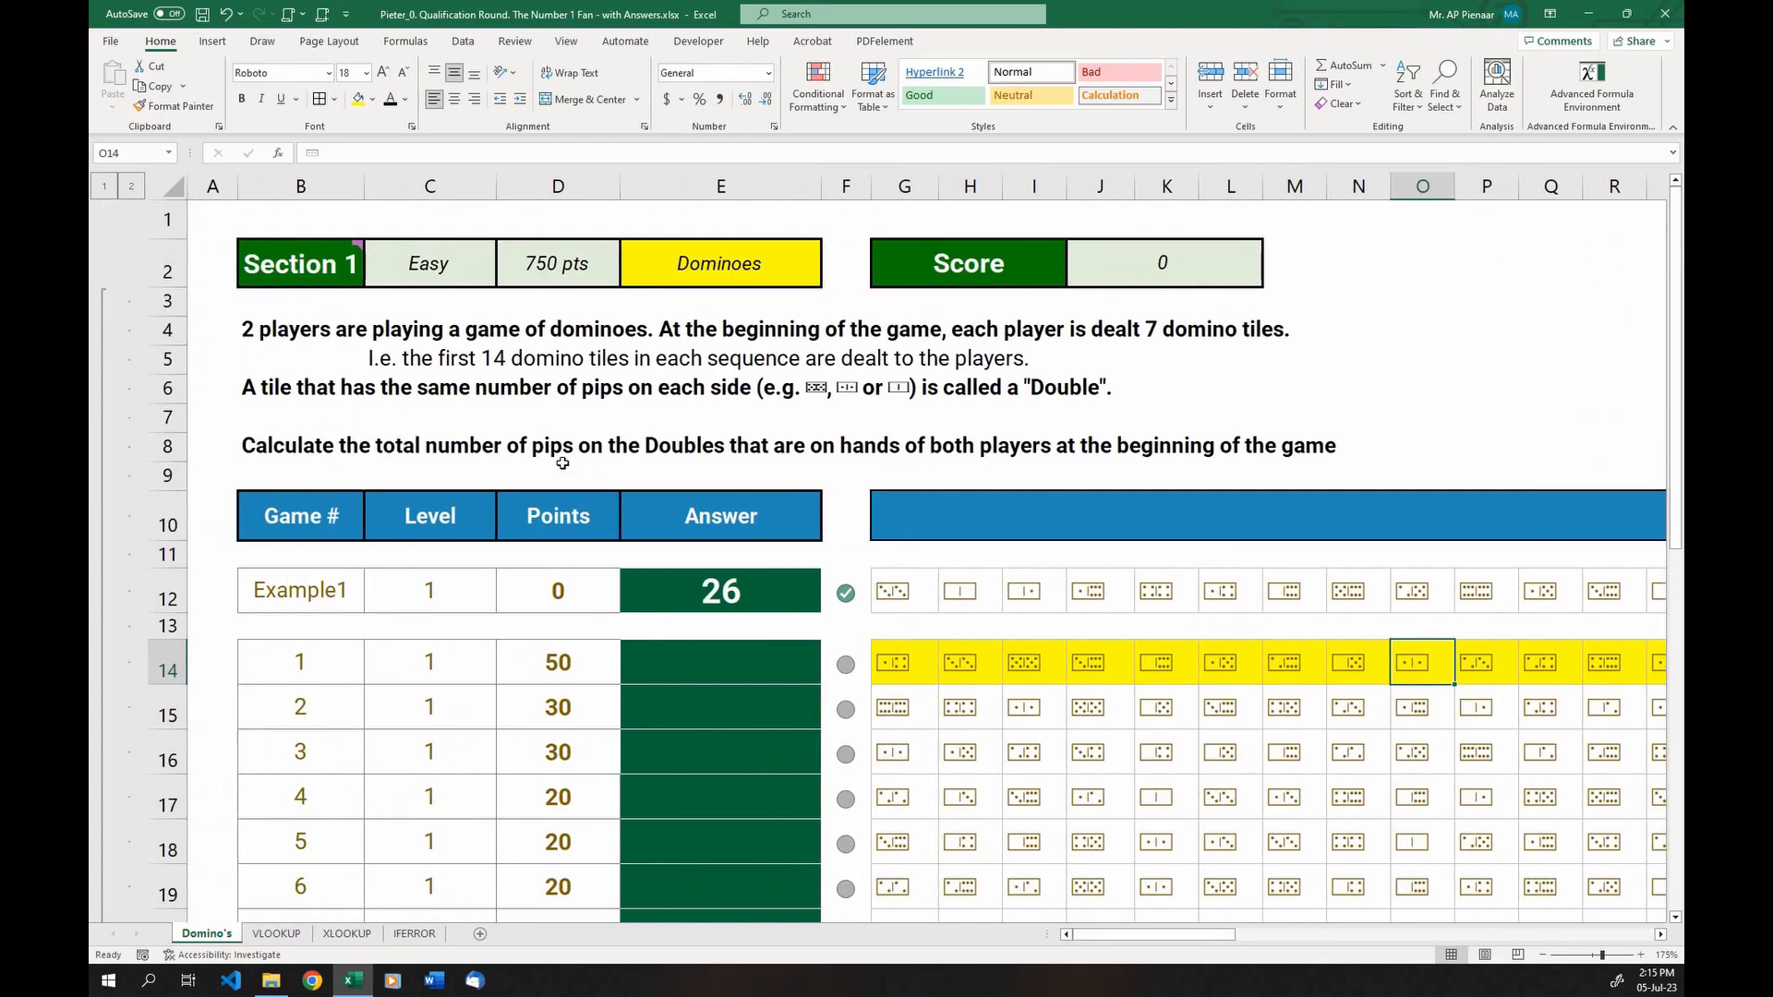
Reread the instruction for totalling the pips on the Doubles and relate it to game 1's first 14 tiles, G14:T14
{"action": "left_click", "coordinate": [661, 444]}
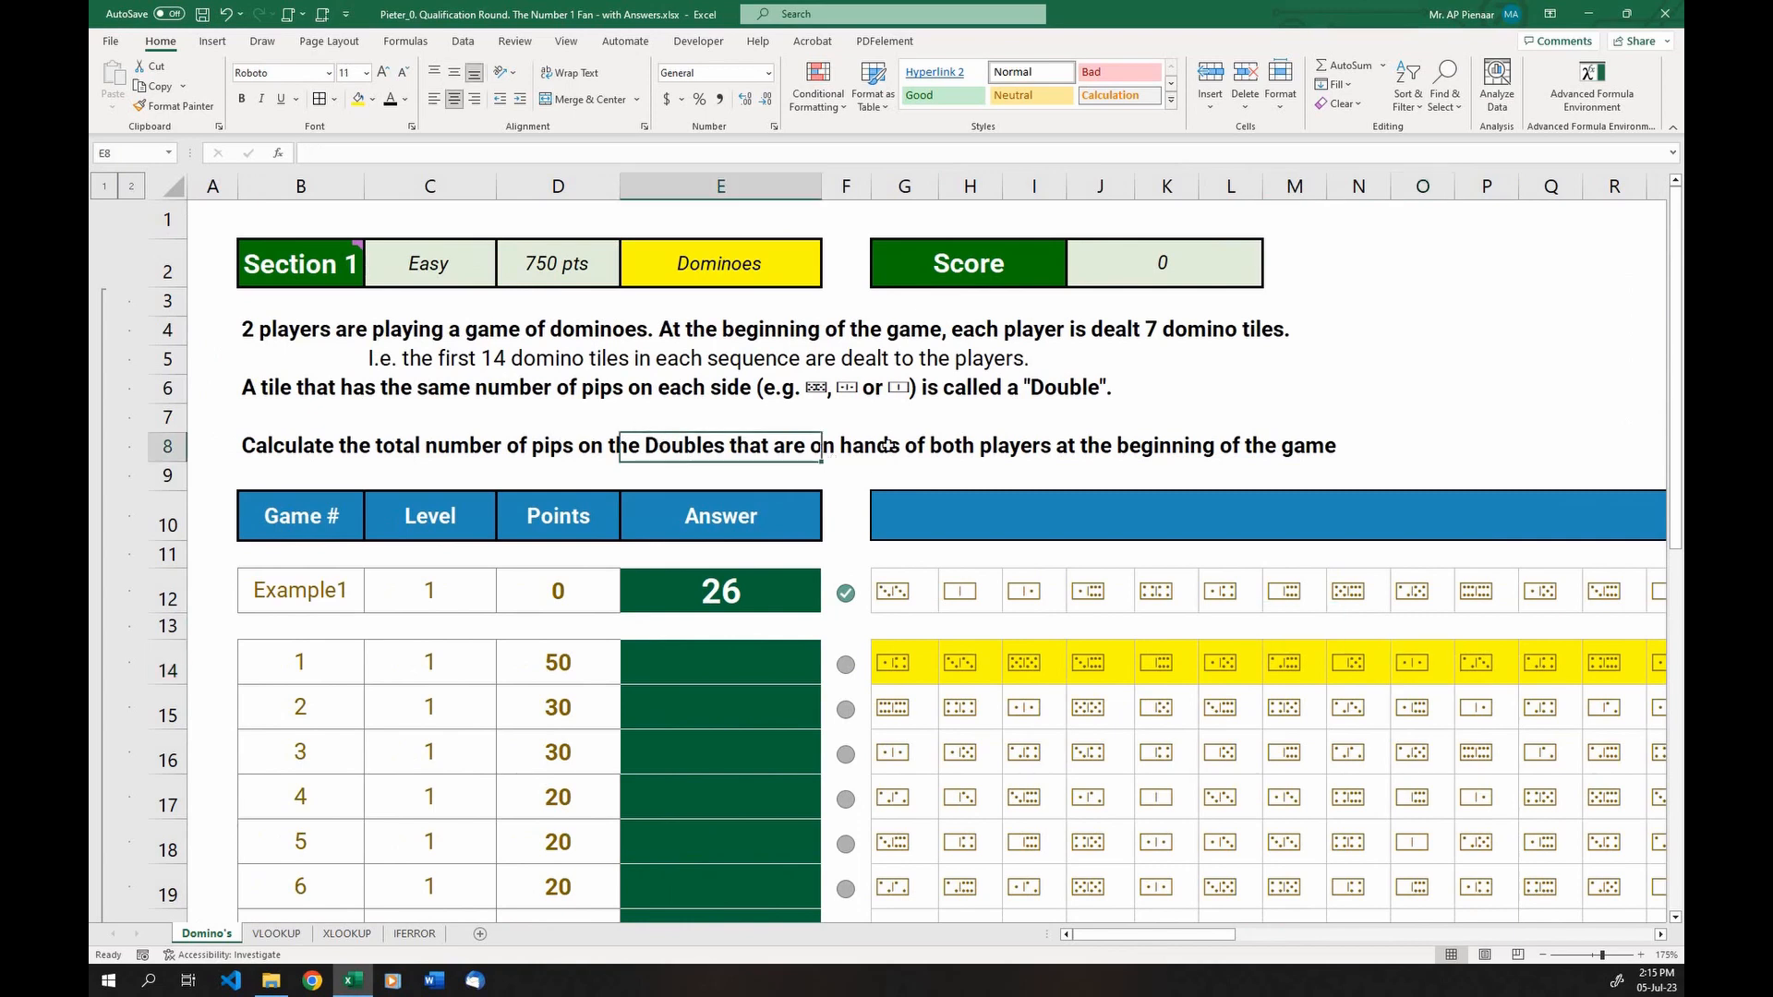
{"action": "left_click", "coordinate": [970, 447]}
{"action": "left_click_drag", "start_coordinate": [1088, 940], "coordinate": [1119, 940]}
{"action": "left_click_drag", "start_coordinate": [1443, 662], "coordinate": [634, 659]}
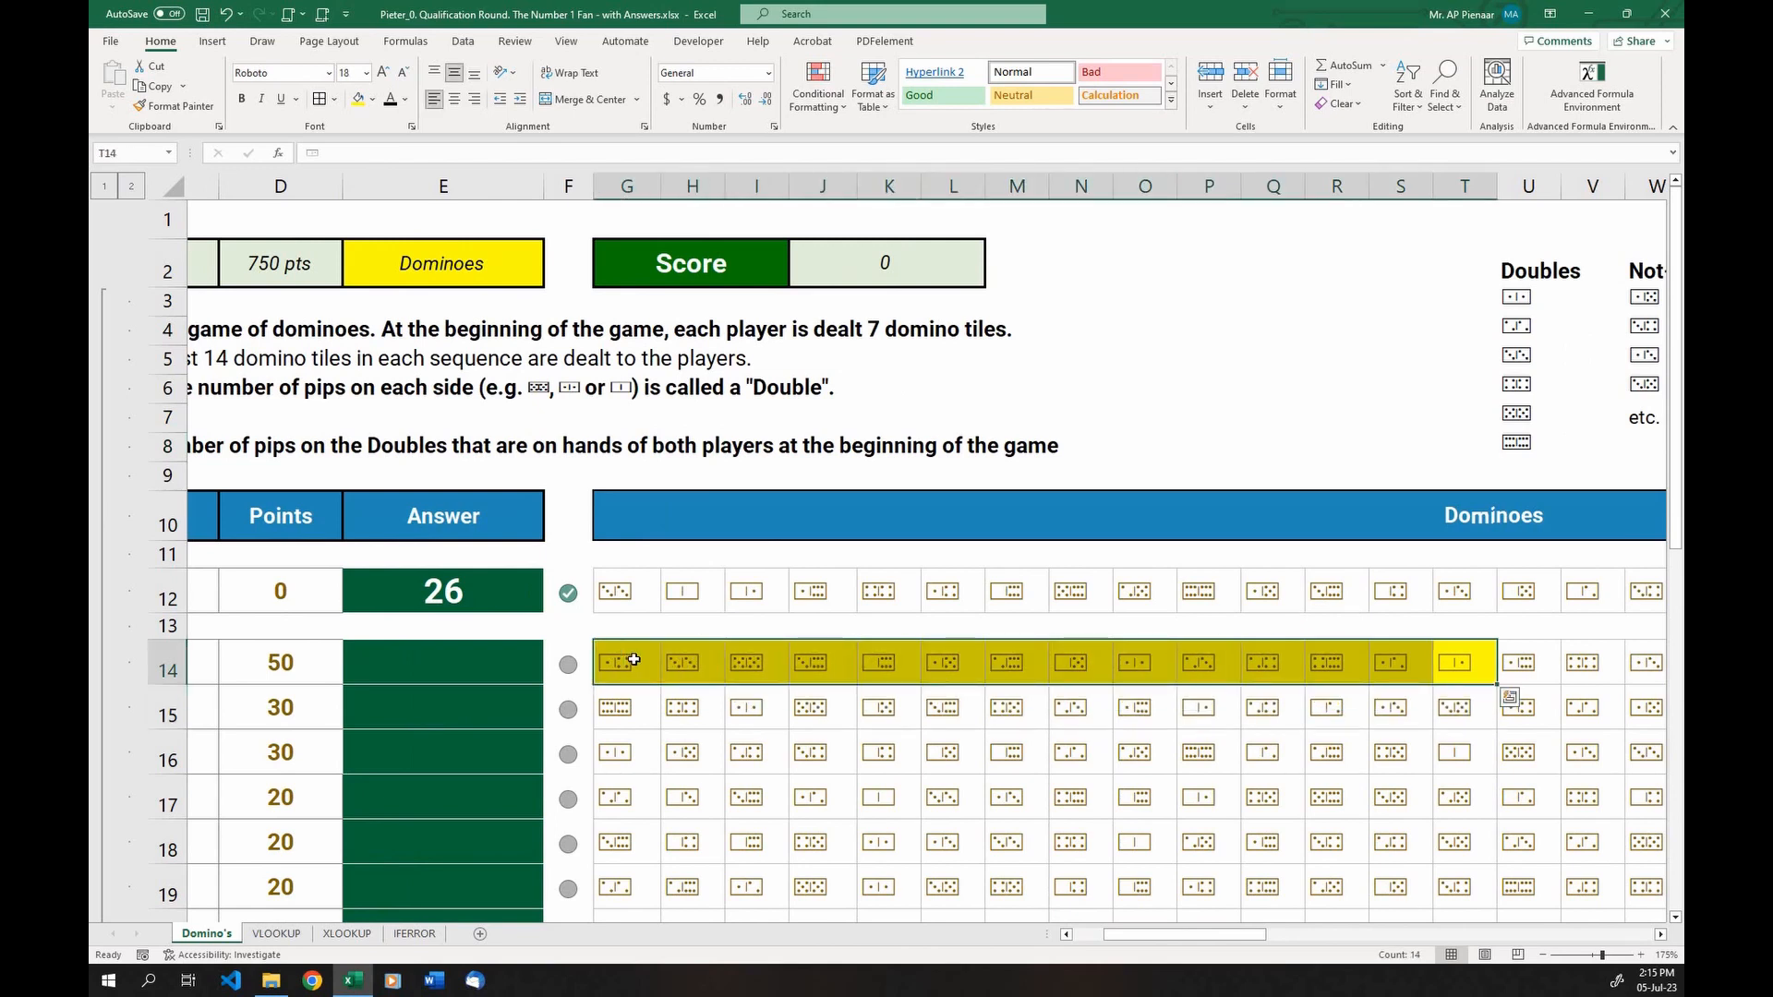
{"action": "left_click", "coordinate": [752, 556]}
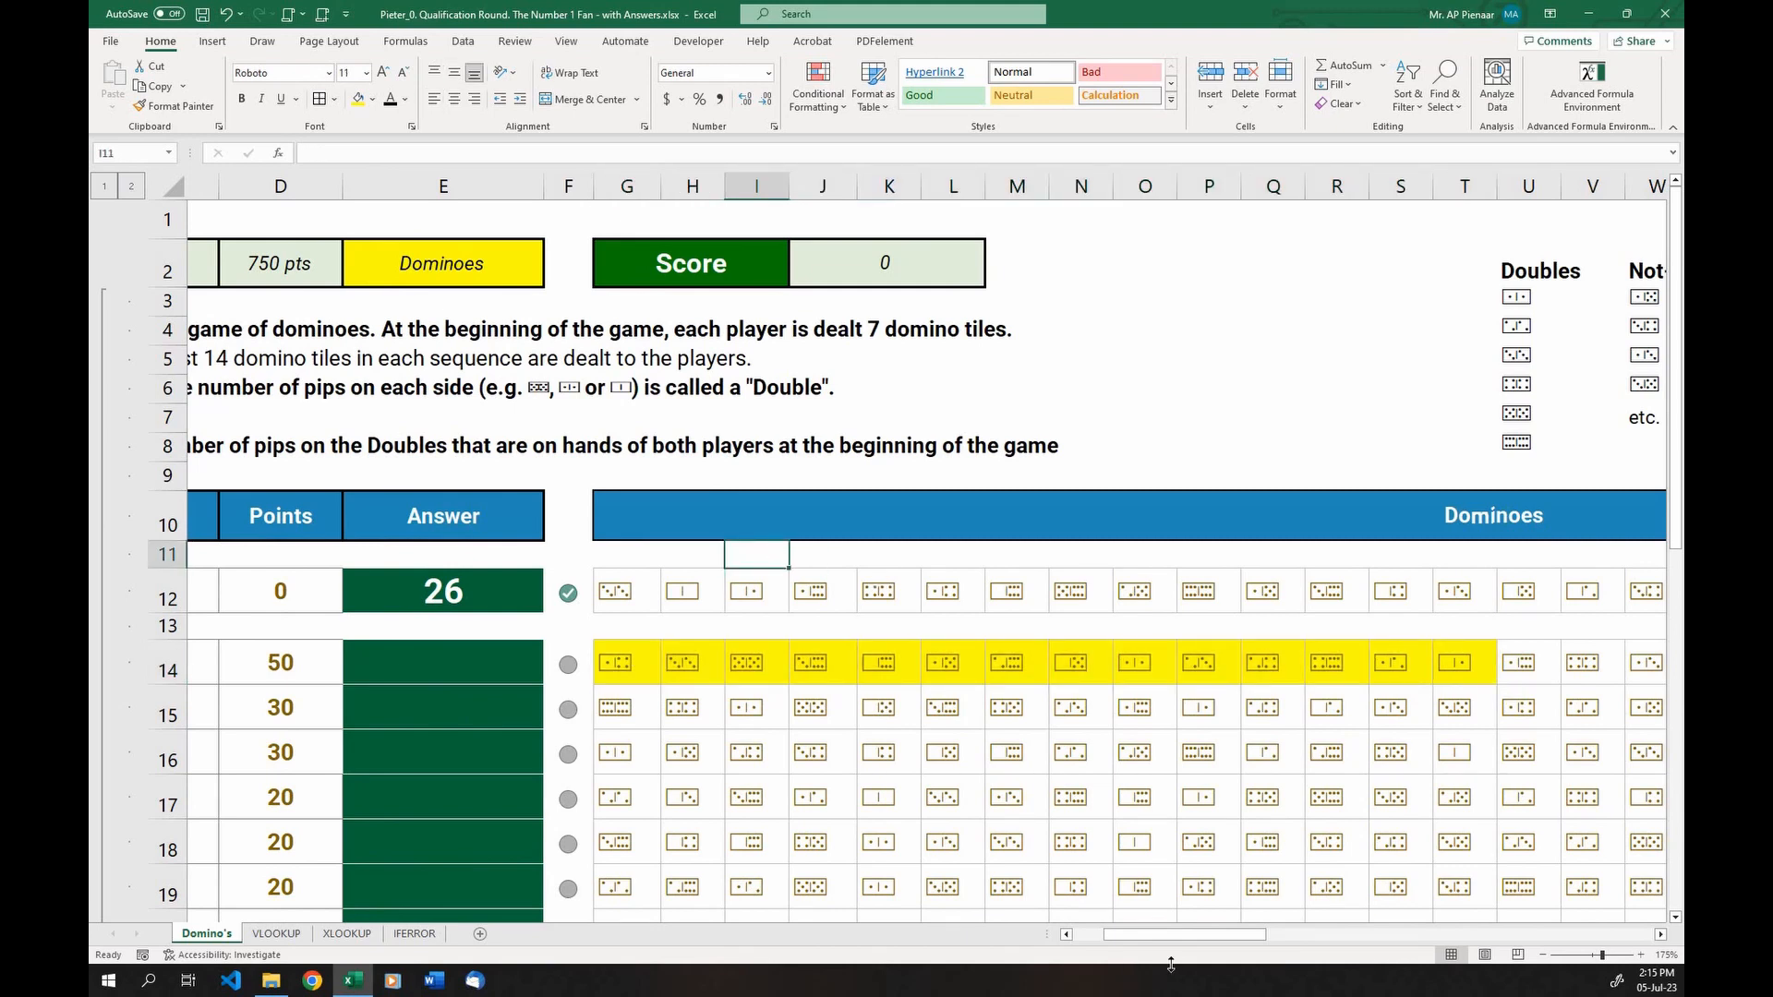
{"action": "left_click_drag", "start_coordinate": [1166, 940], "coordinate": [1188, 938]}
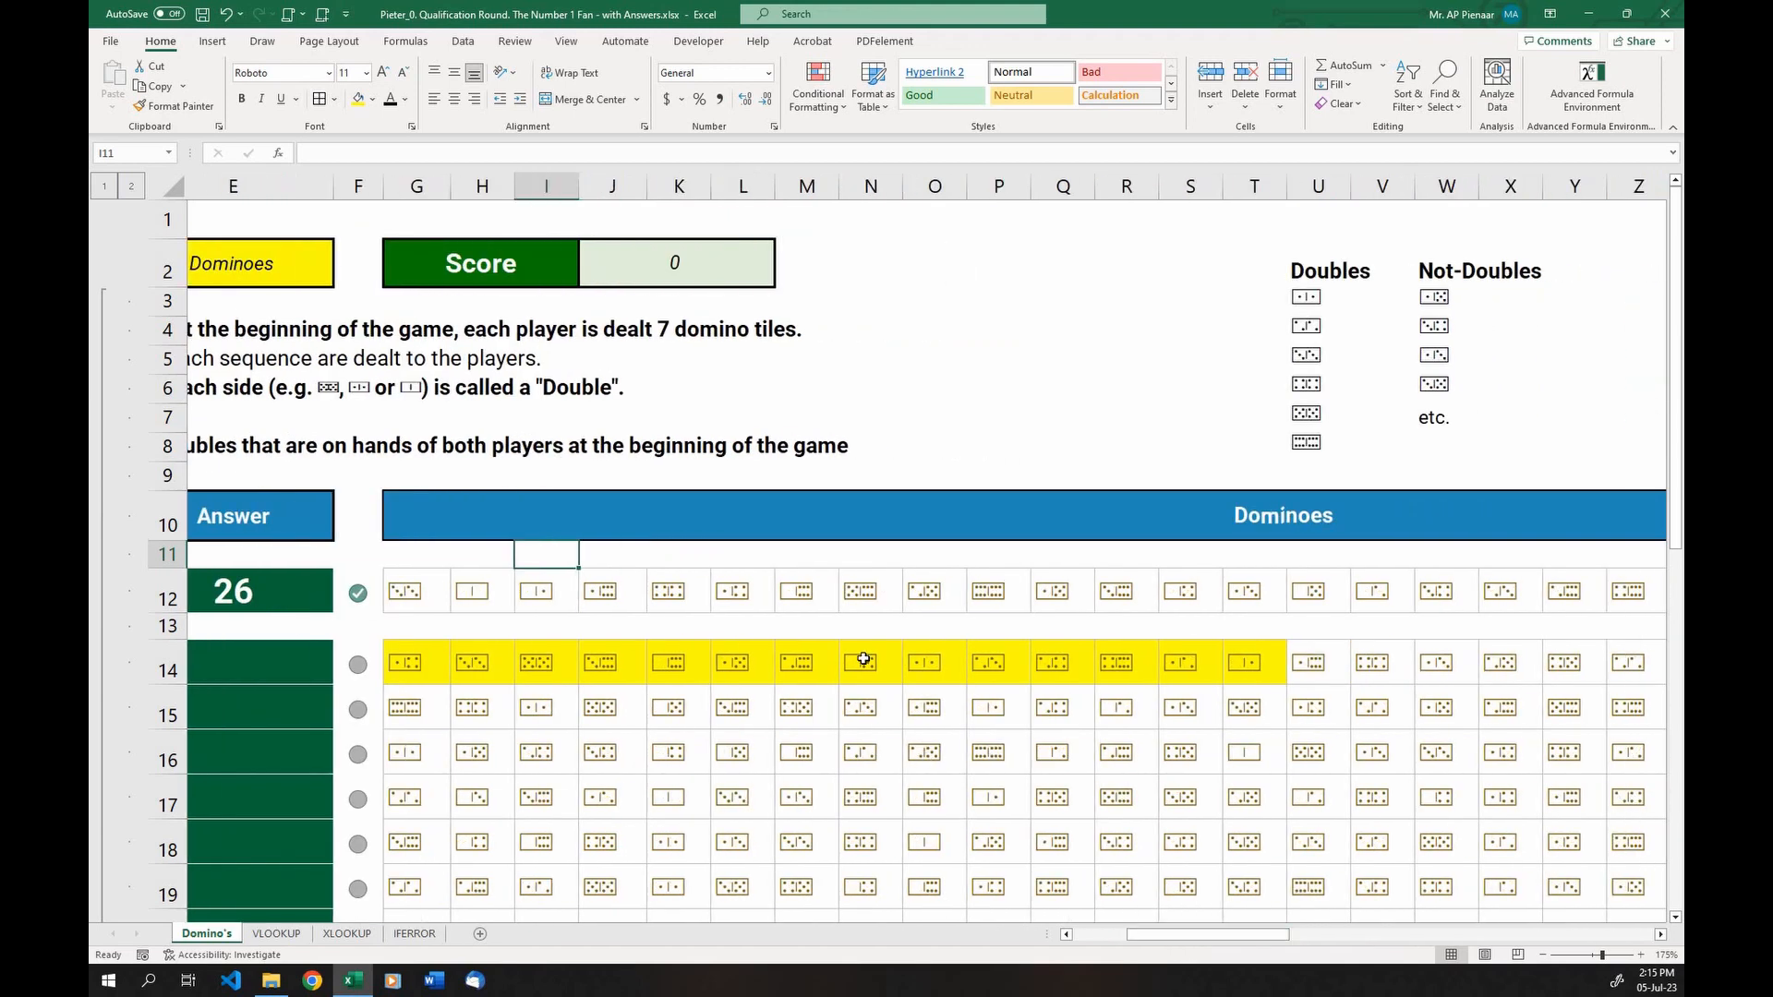
Check game 1's tiles G14 to J14 for Doubles and look over the tile sequences of the games below
{"action": "left_click", "coordinate": [435, 657]}
{"action": "left_click", "coordinate": [477, 669]}
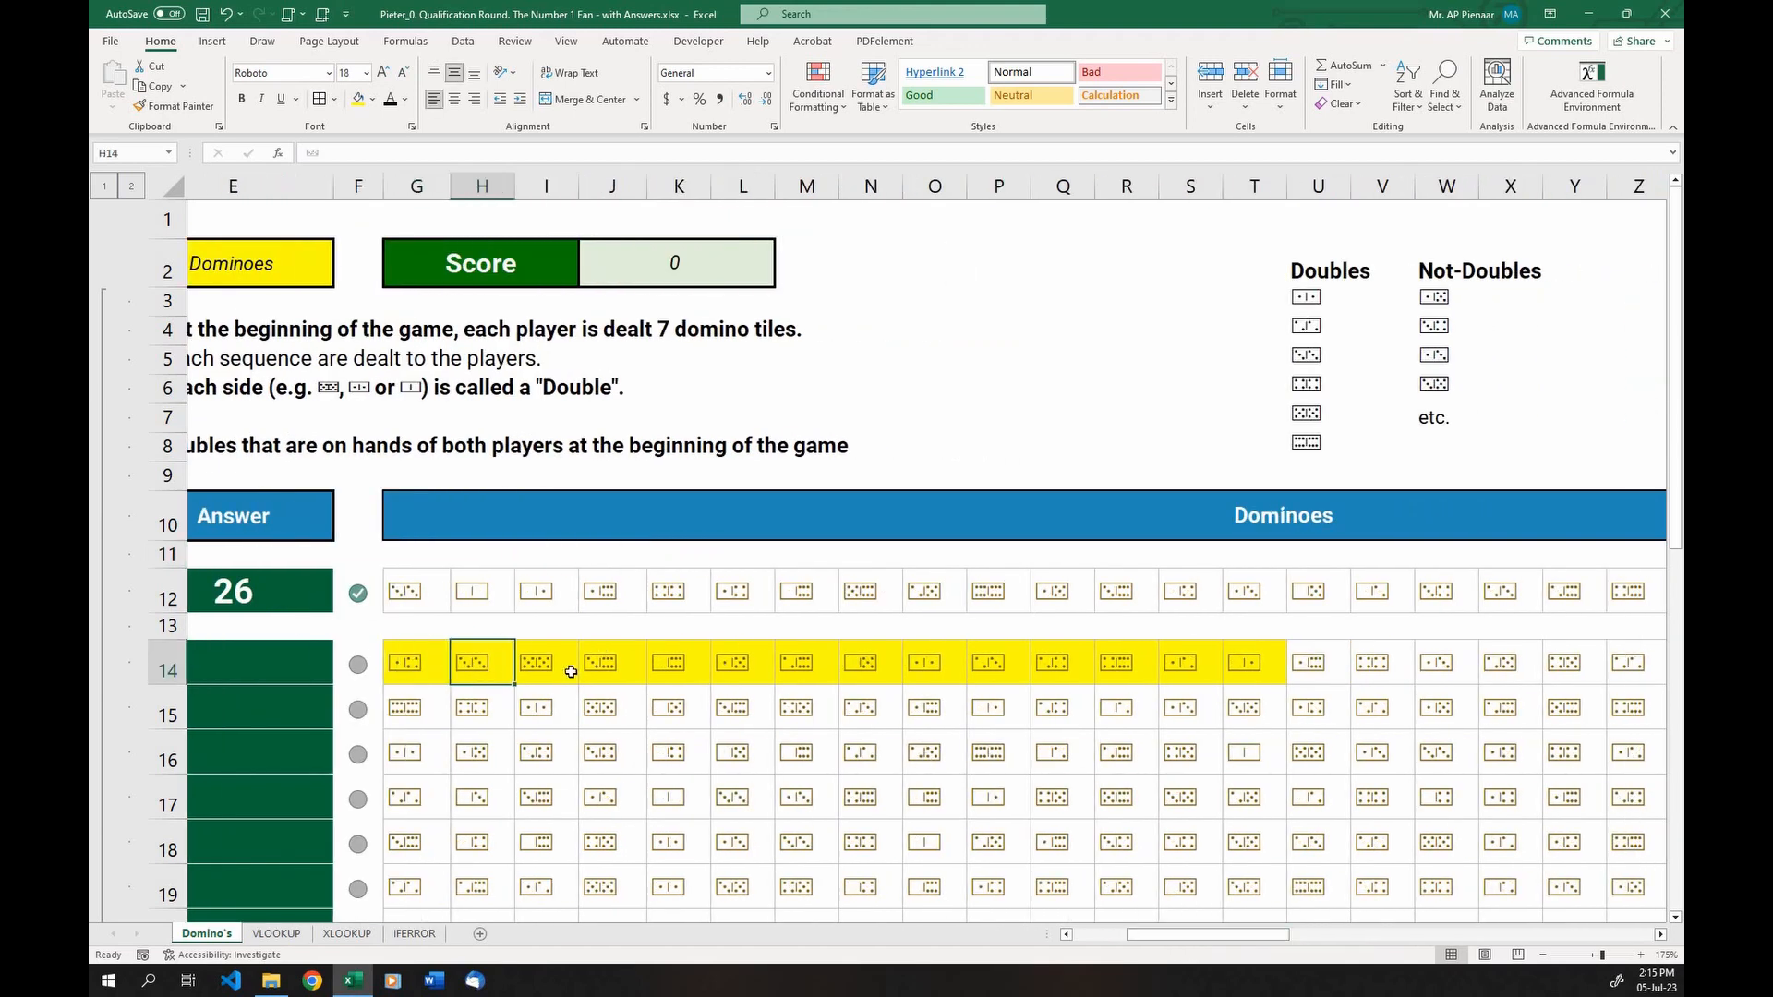
{"action": "left_click", "coordinate": [570, 672]}
{"action": "left_click", "coordinate": [614, 666]}
{"action": "scroll", "coordinate": [804, 608], "scroll_direction": "down", "scroll_amount": 2}
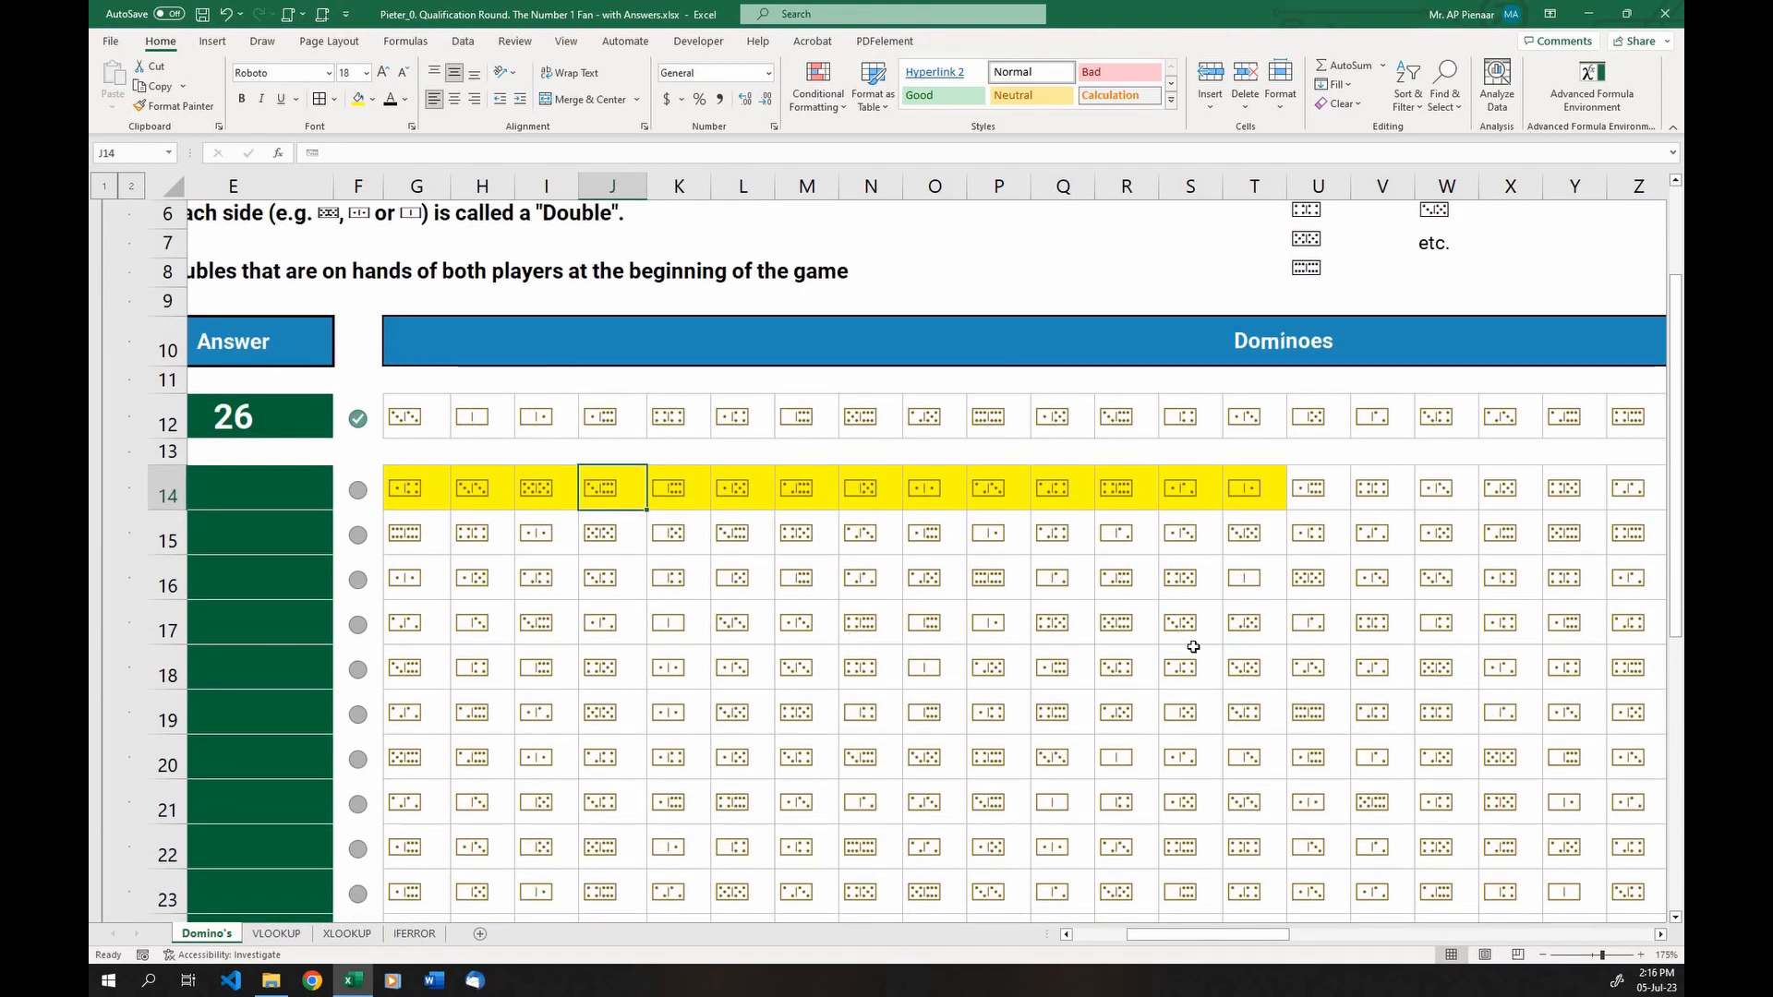
{"action": "scroll", "coordinate": [1196, 638], "scroll_direction": "up", "scroll_amount": 2}
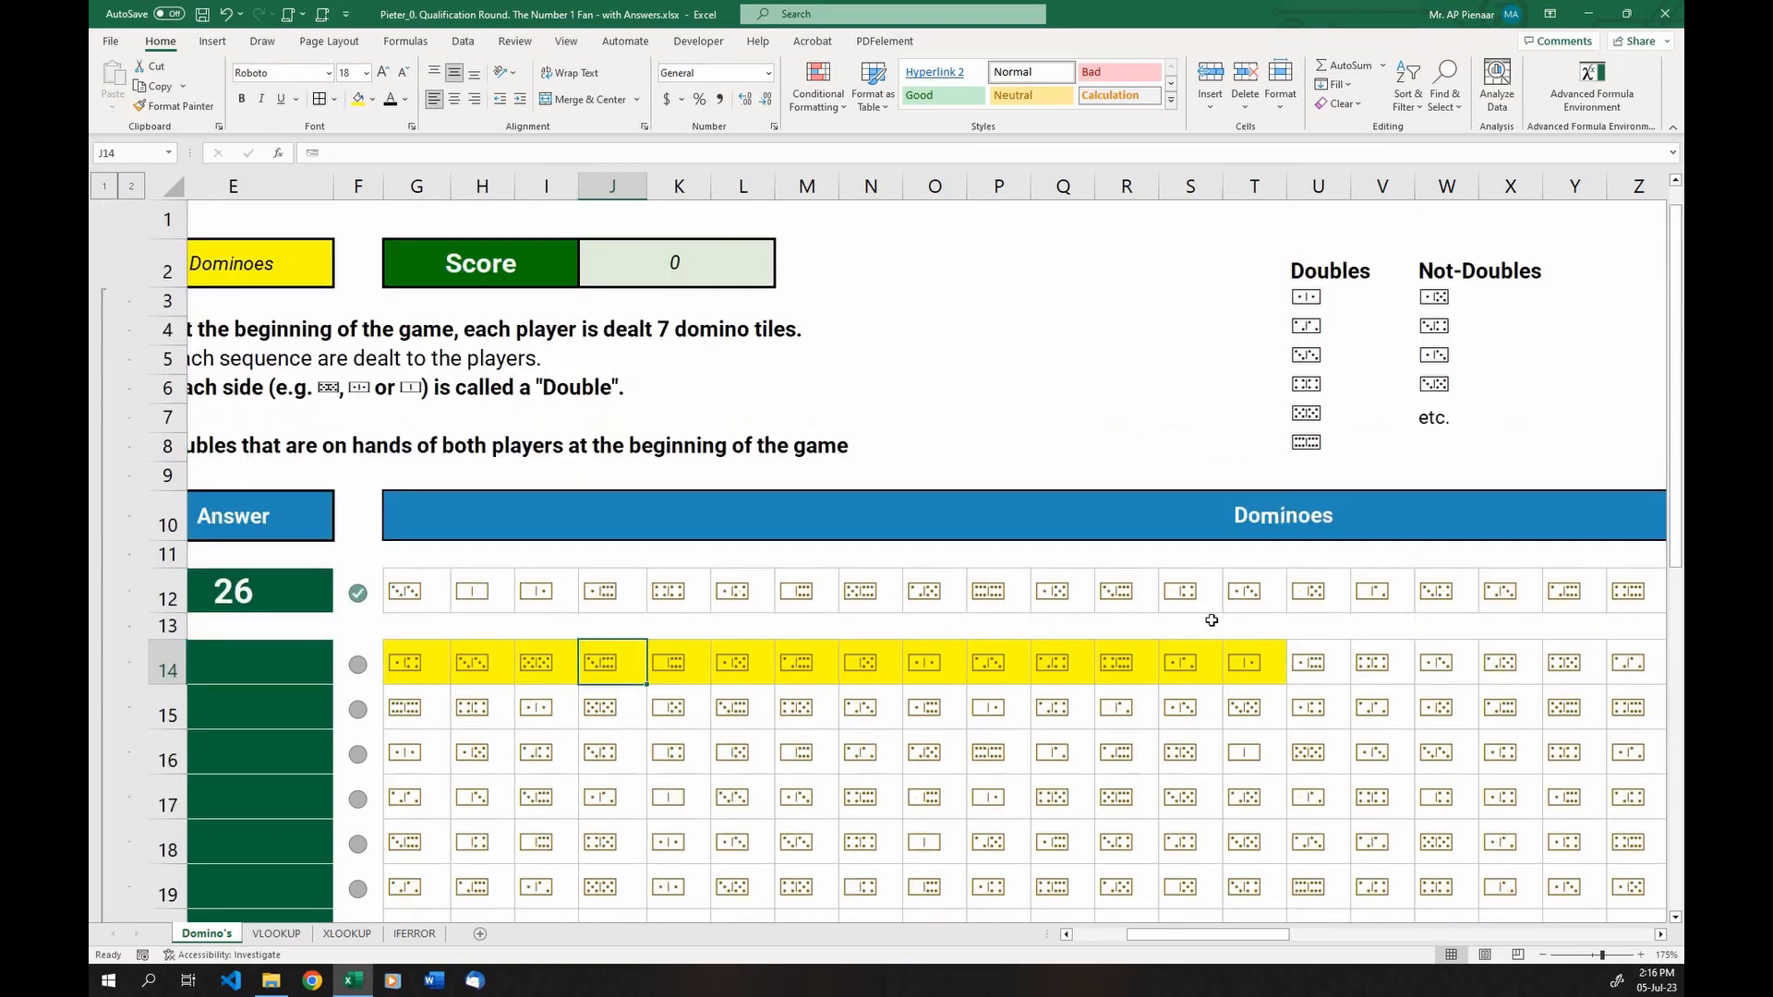
Move the six example Doubles to P2:P7 and enter their pip totals 2, 4, 6, 8, 10 and 12 beside them in Q2:Q7
{"action": "left_click_drag", "start_coordinate": [1306, 296], "coordinate": [987, 420]}
{"action": "left_click", "coordinate": [1165, 417]}
{"action": "left_click", "coordinate": [1065, 265]}
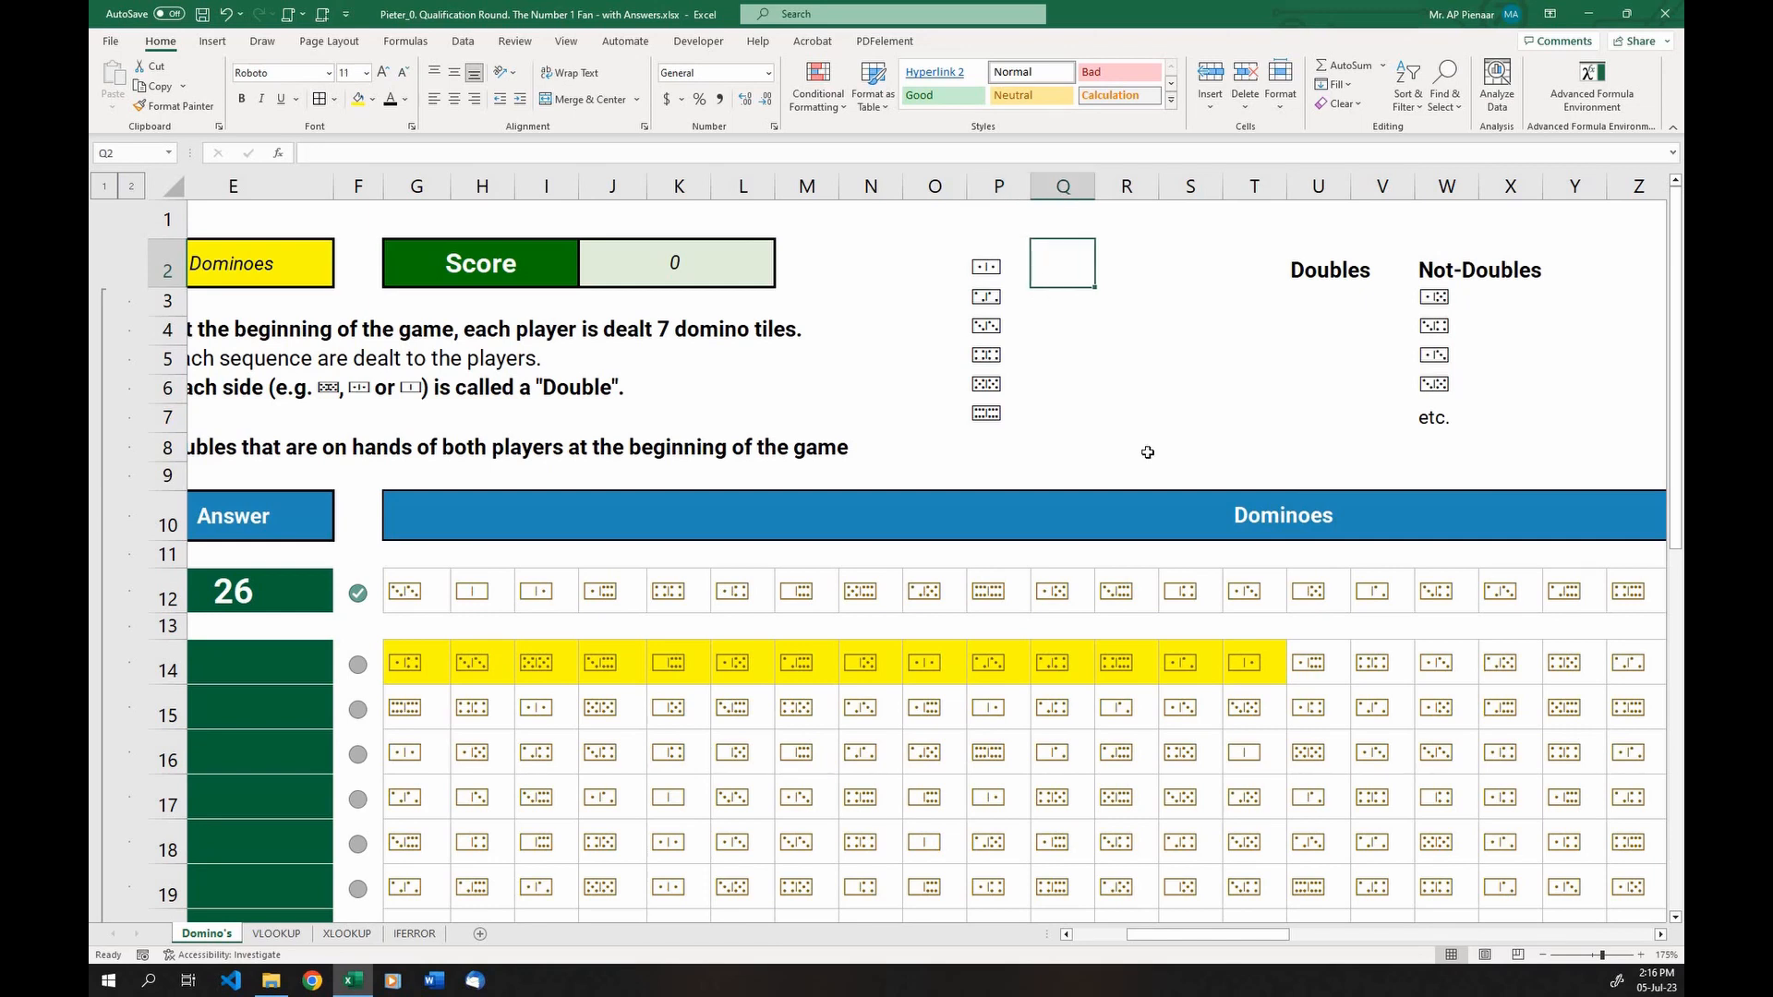
{"action": "type", "text": "2"}
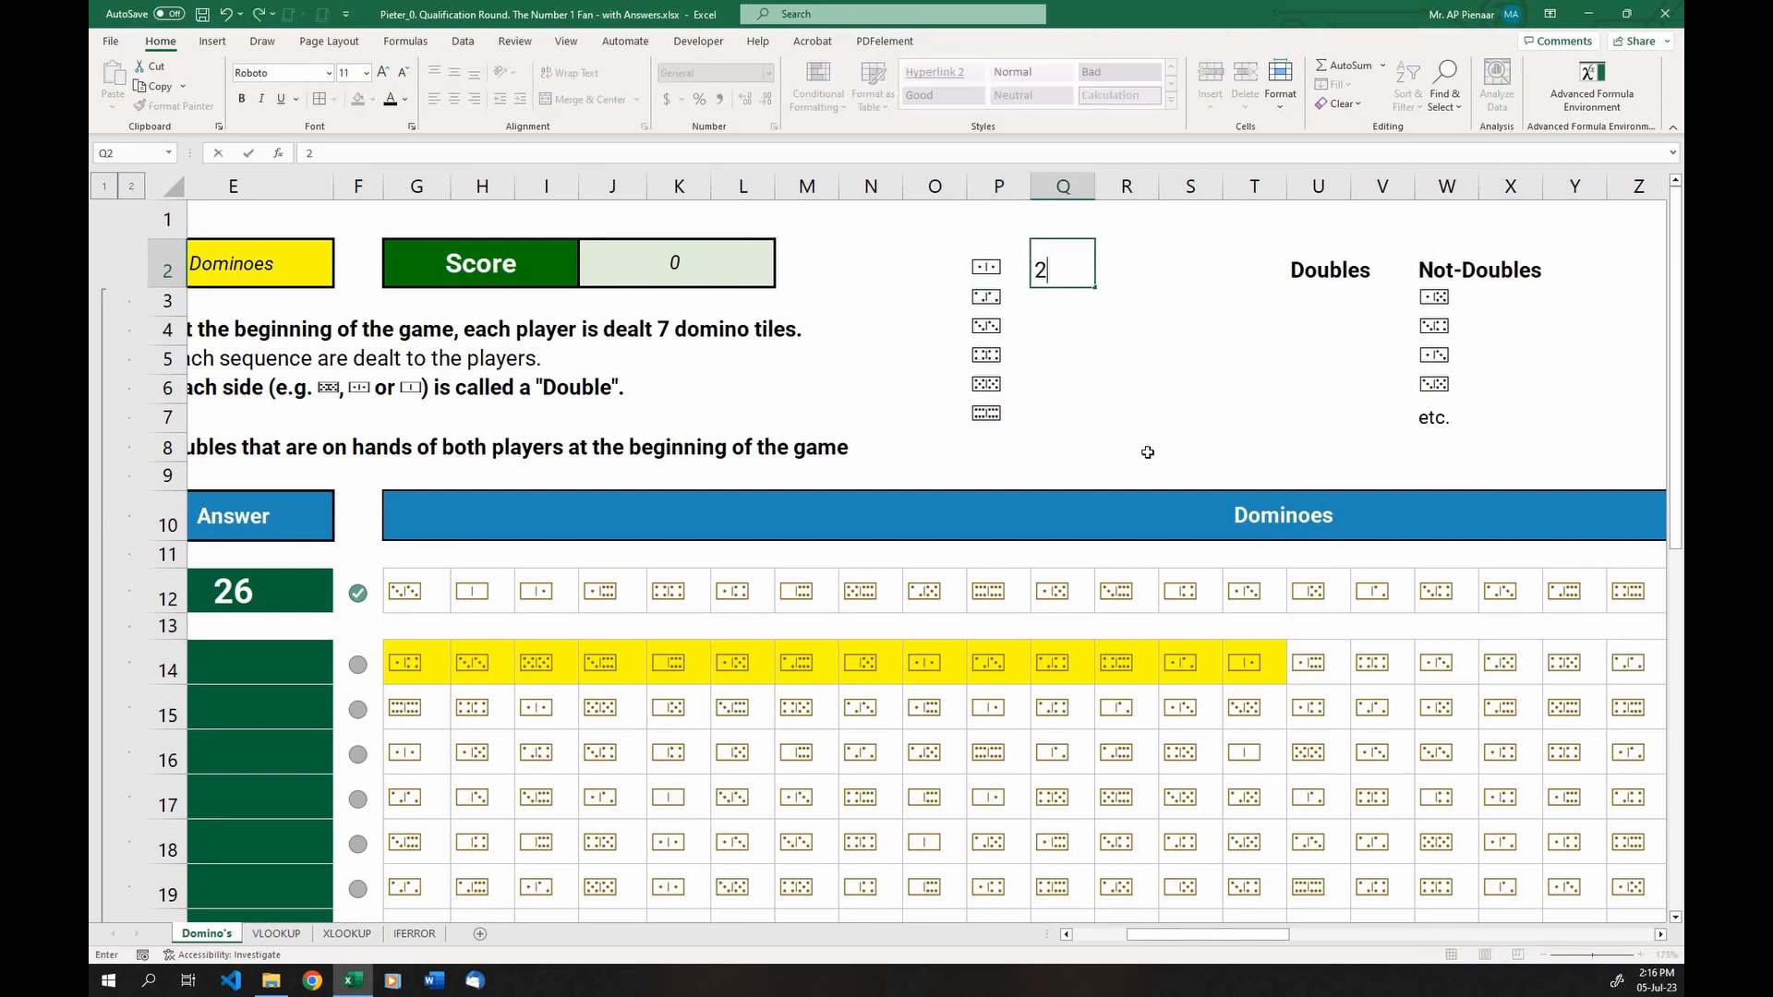
{"action": "key", "text": "Return"}
{"action": "type", "text": "4"}
{"action": "key", "text": "Return"}
{"action": "type", "text": "6"}
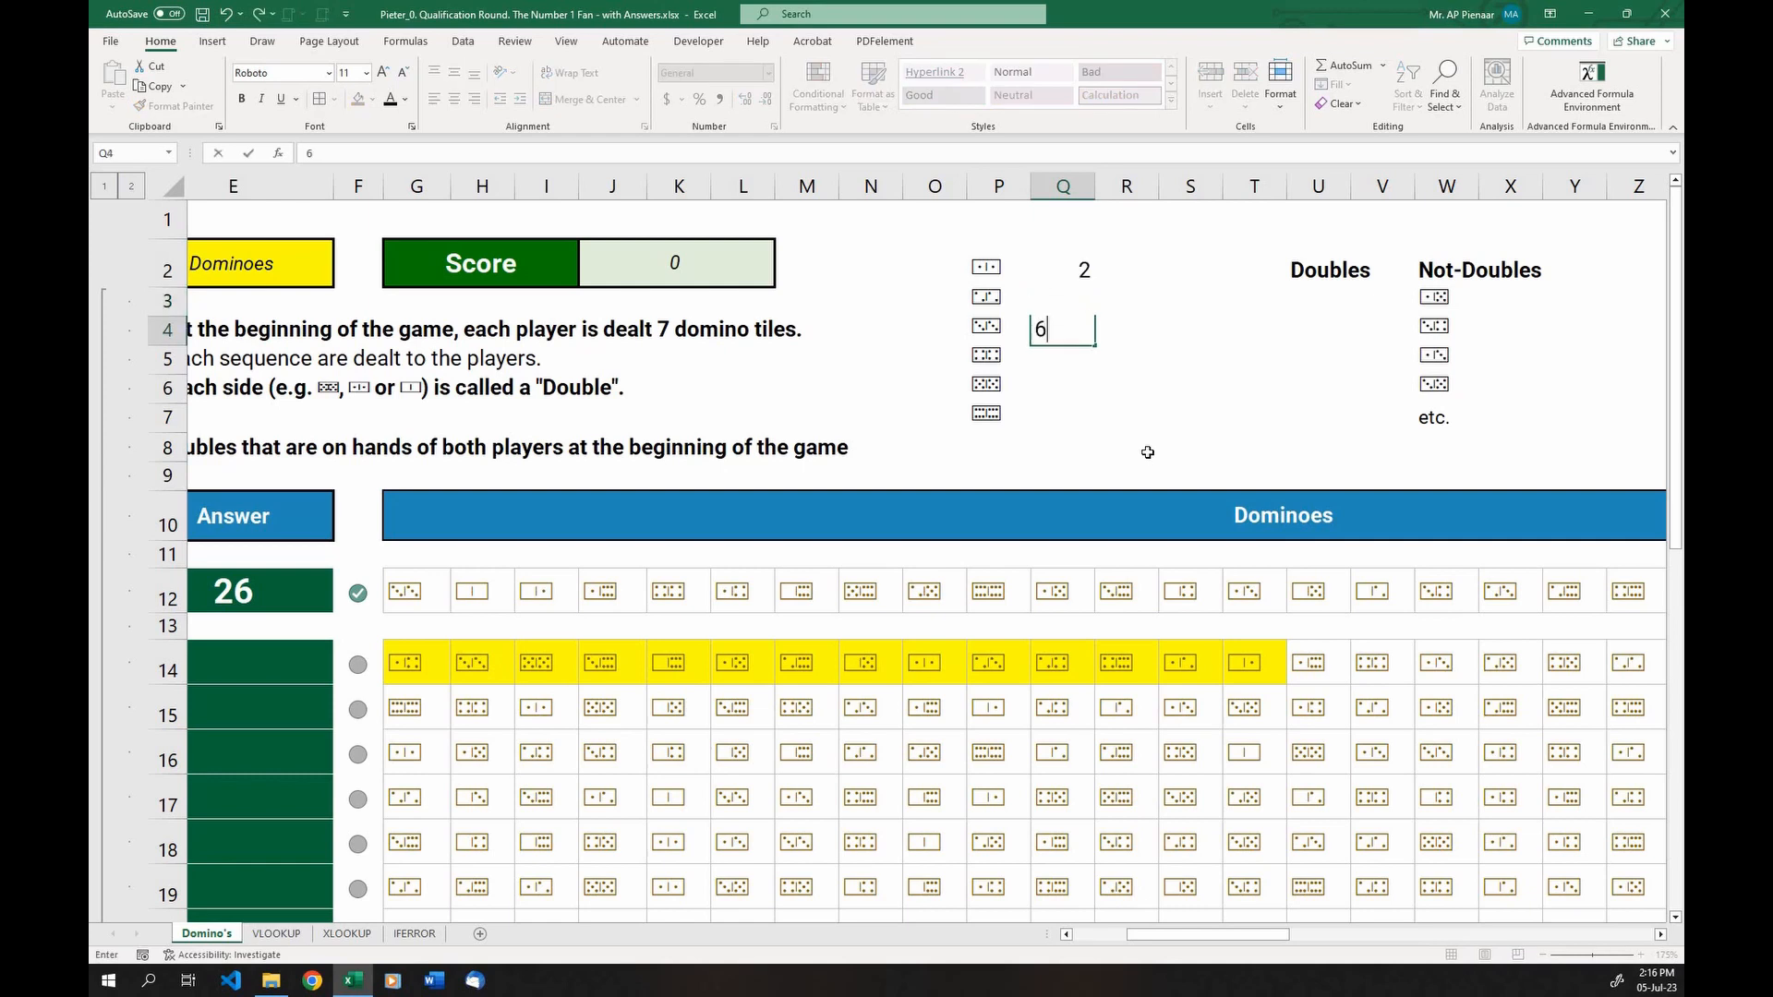
{"action": "key", "text": "Return"}
{"action": "key", "text": "Return"}
{"action": "type", "text": "10"}
{"action": "key", "text": "Return"}
{"action": "type", "text": "12"}
{"action": "key", "text": "Return"}
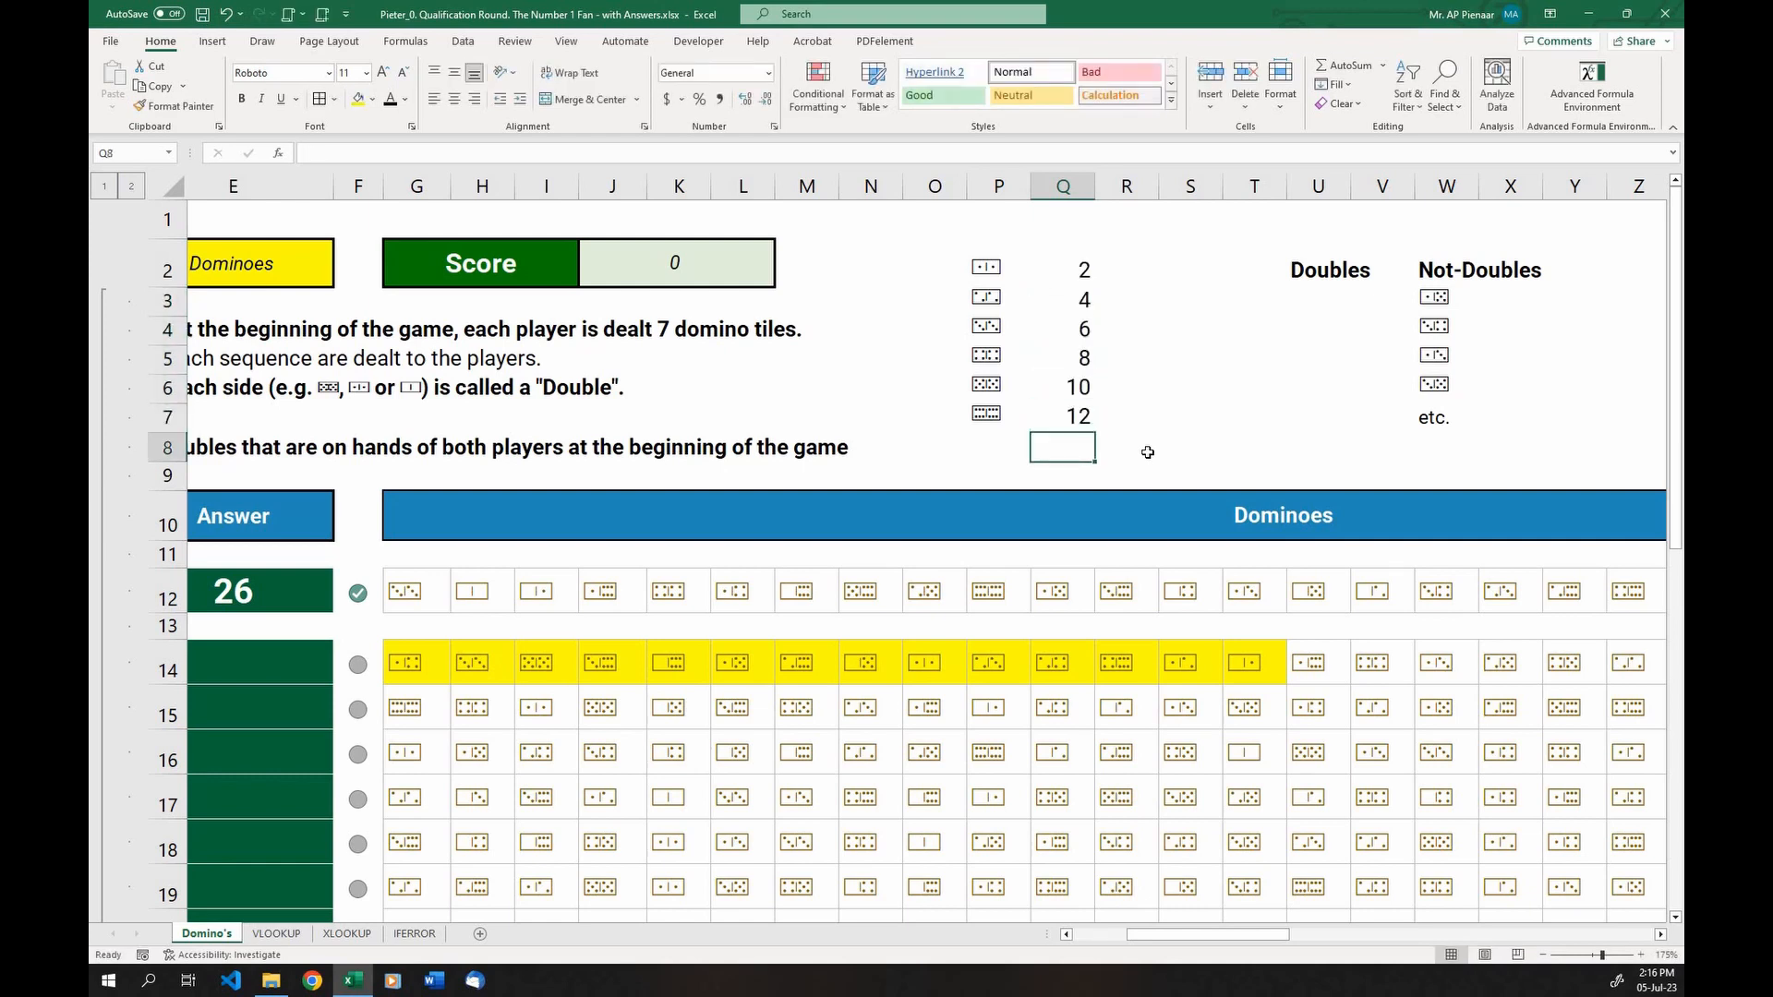
Compare game 1's yellow tiles in G14:T14 with the tile and pip-total pairs in P2:Q7
{"action": "left_click", "coordinate": [1066, 266]}
{"action": "left_click", "coordinate": [974, 267]}
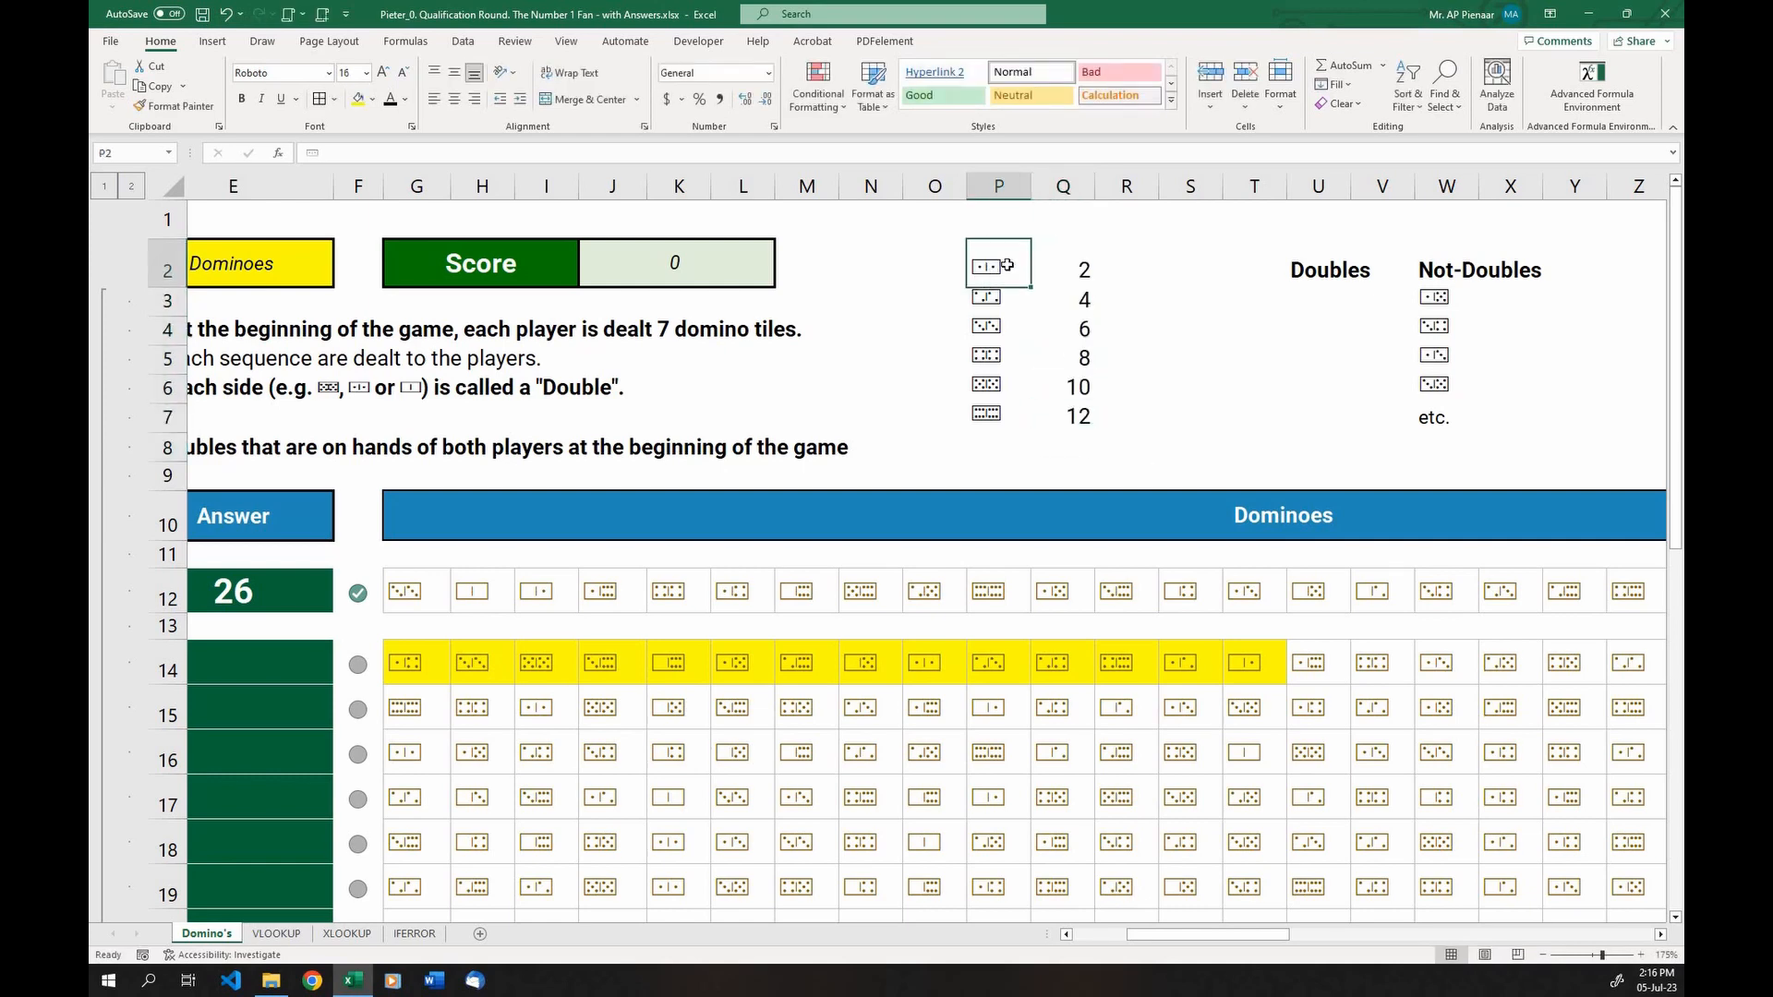
{"action": "left_click", "coordinate": [1145, 296]}
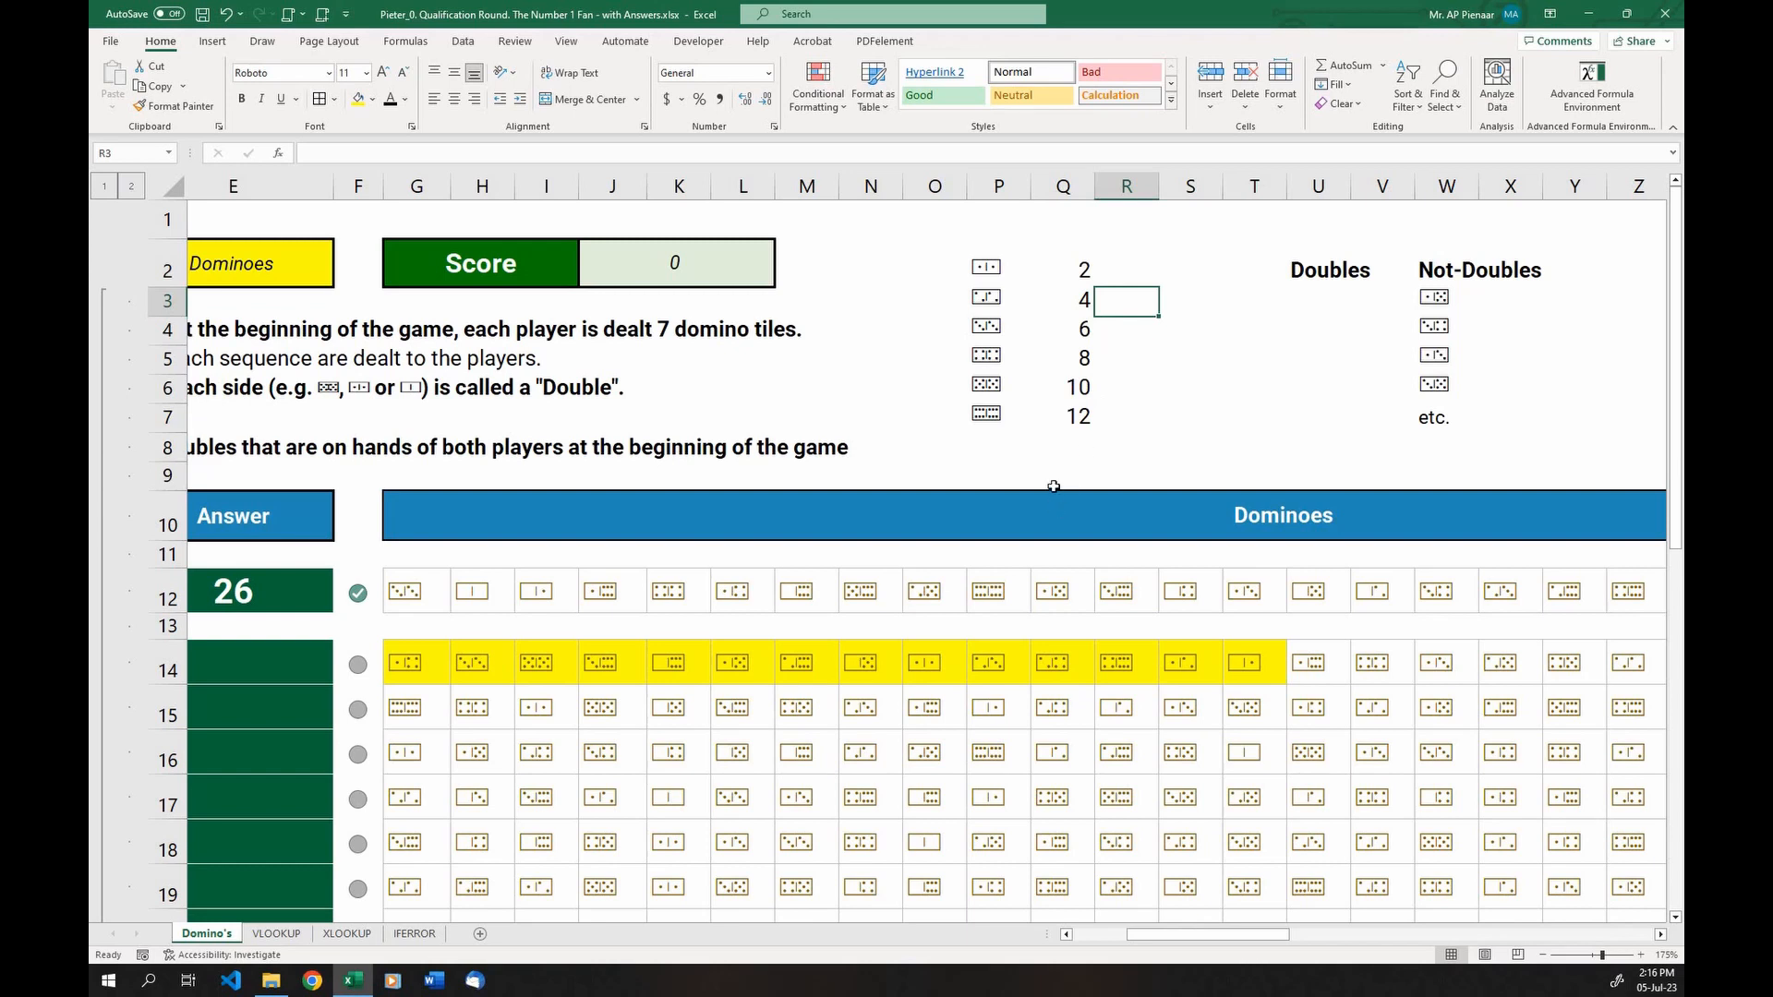
{"action": "left_click_drag", "start_coordinate": [420, 664], "coordinate": [1275, 663]}
{"action": "left_click", "coordinate": [1062, 663]}
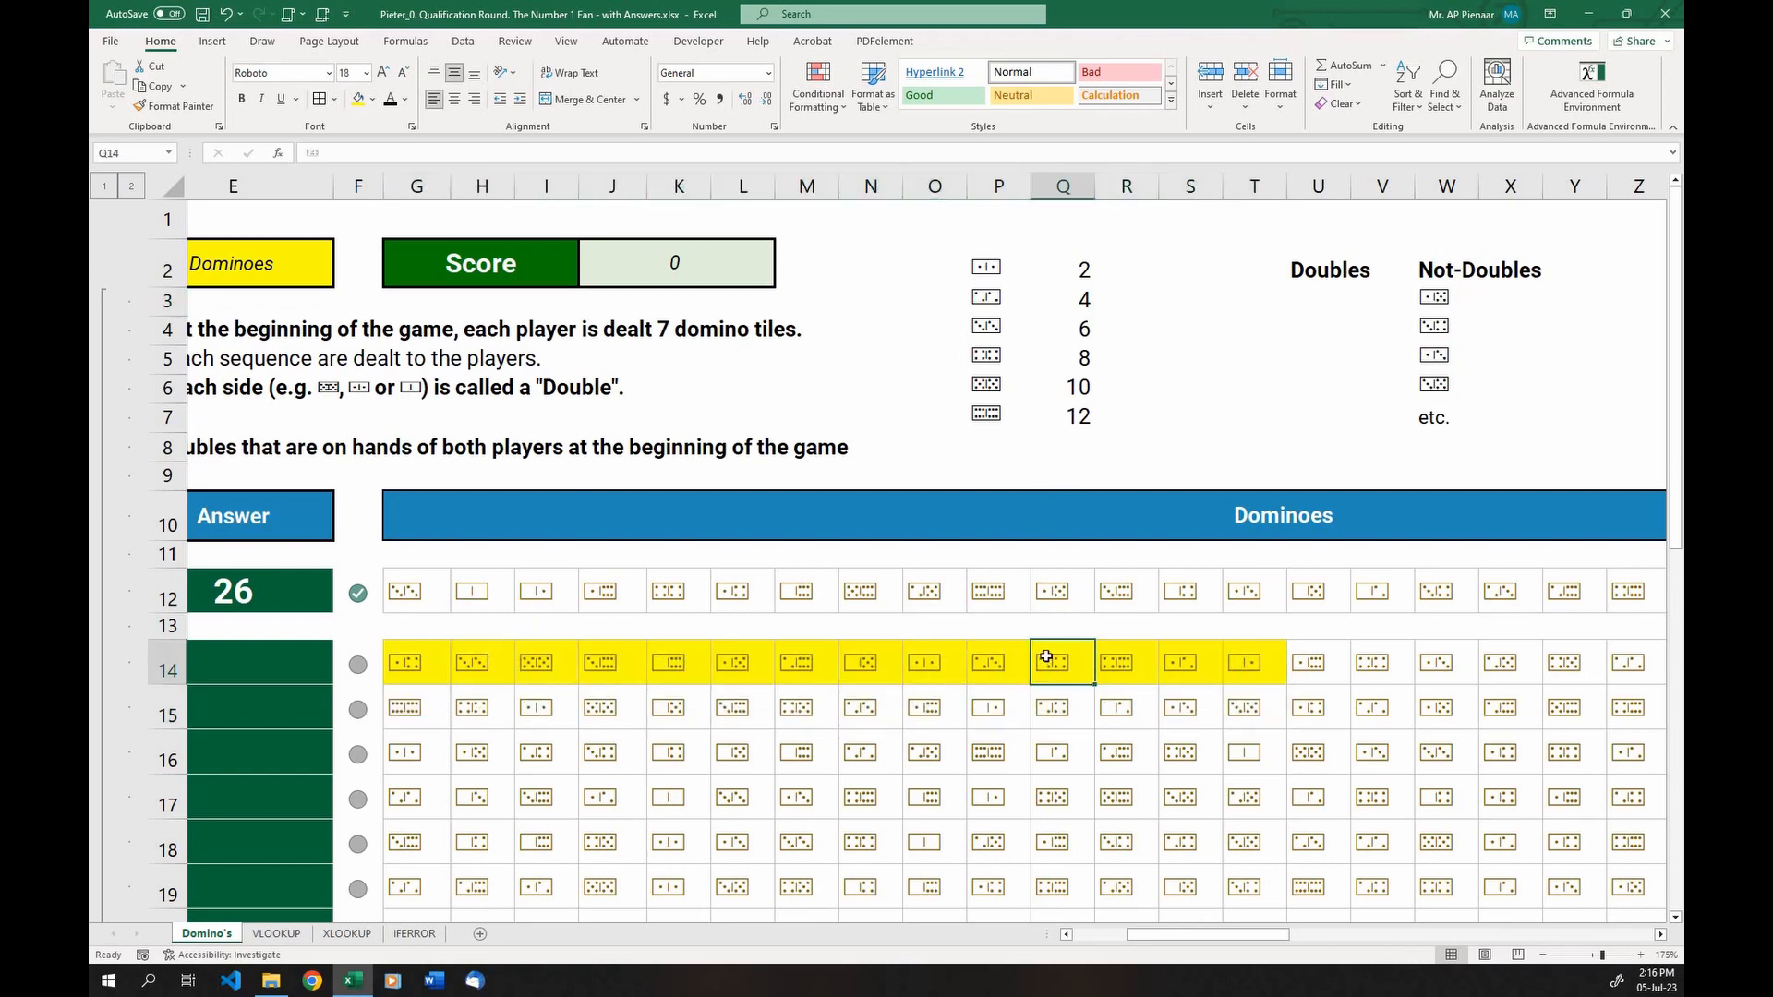
{"action": "left_click_drag", "start_coordinate": [988, 261], "coordinate": [1076, 423]}
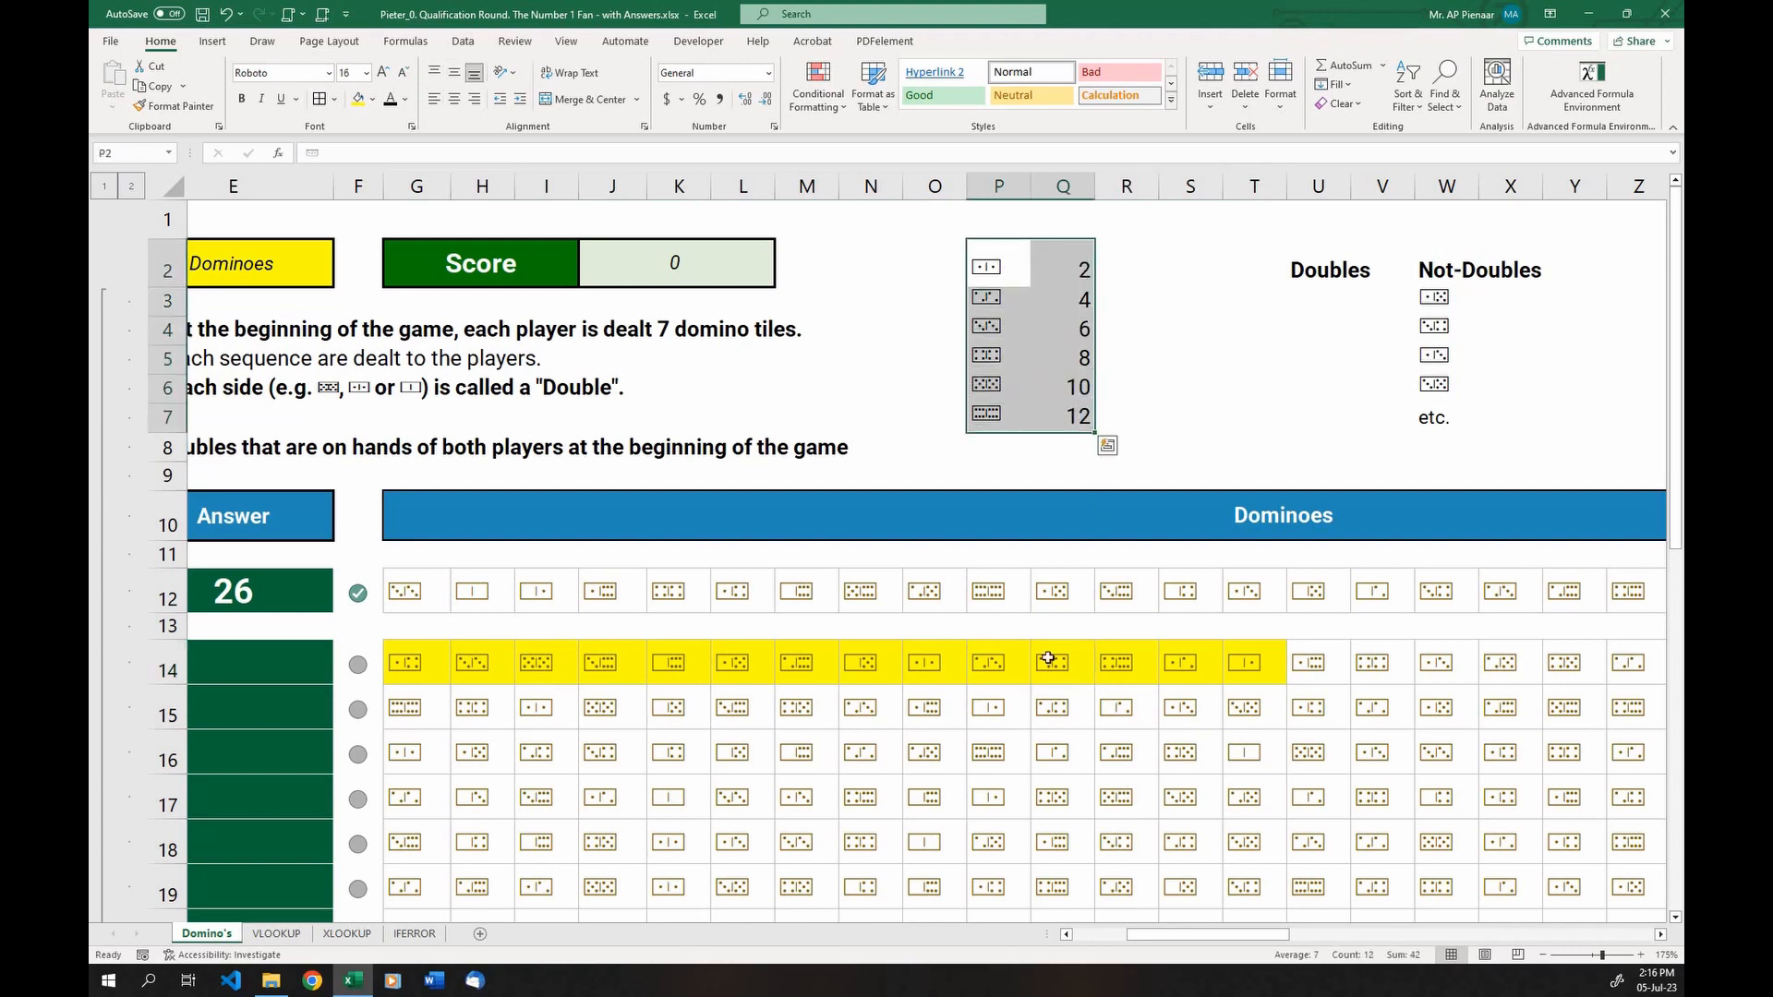
{"action": "left_click", "coordinate": [1002, 406], "text": "shift"}
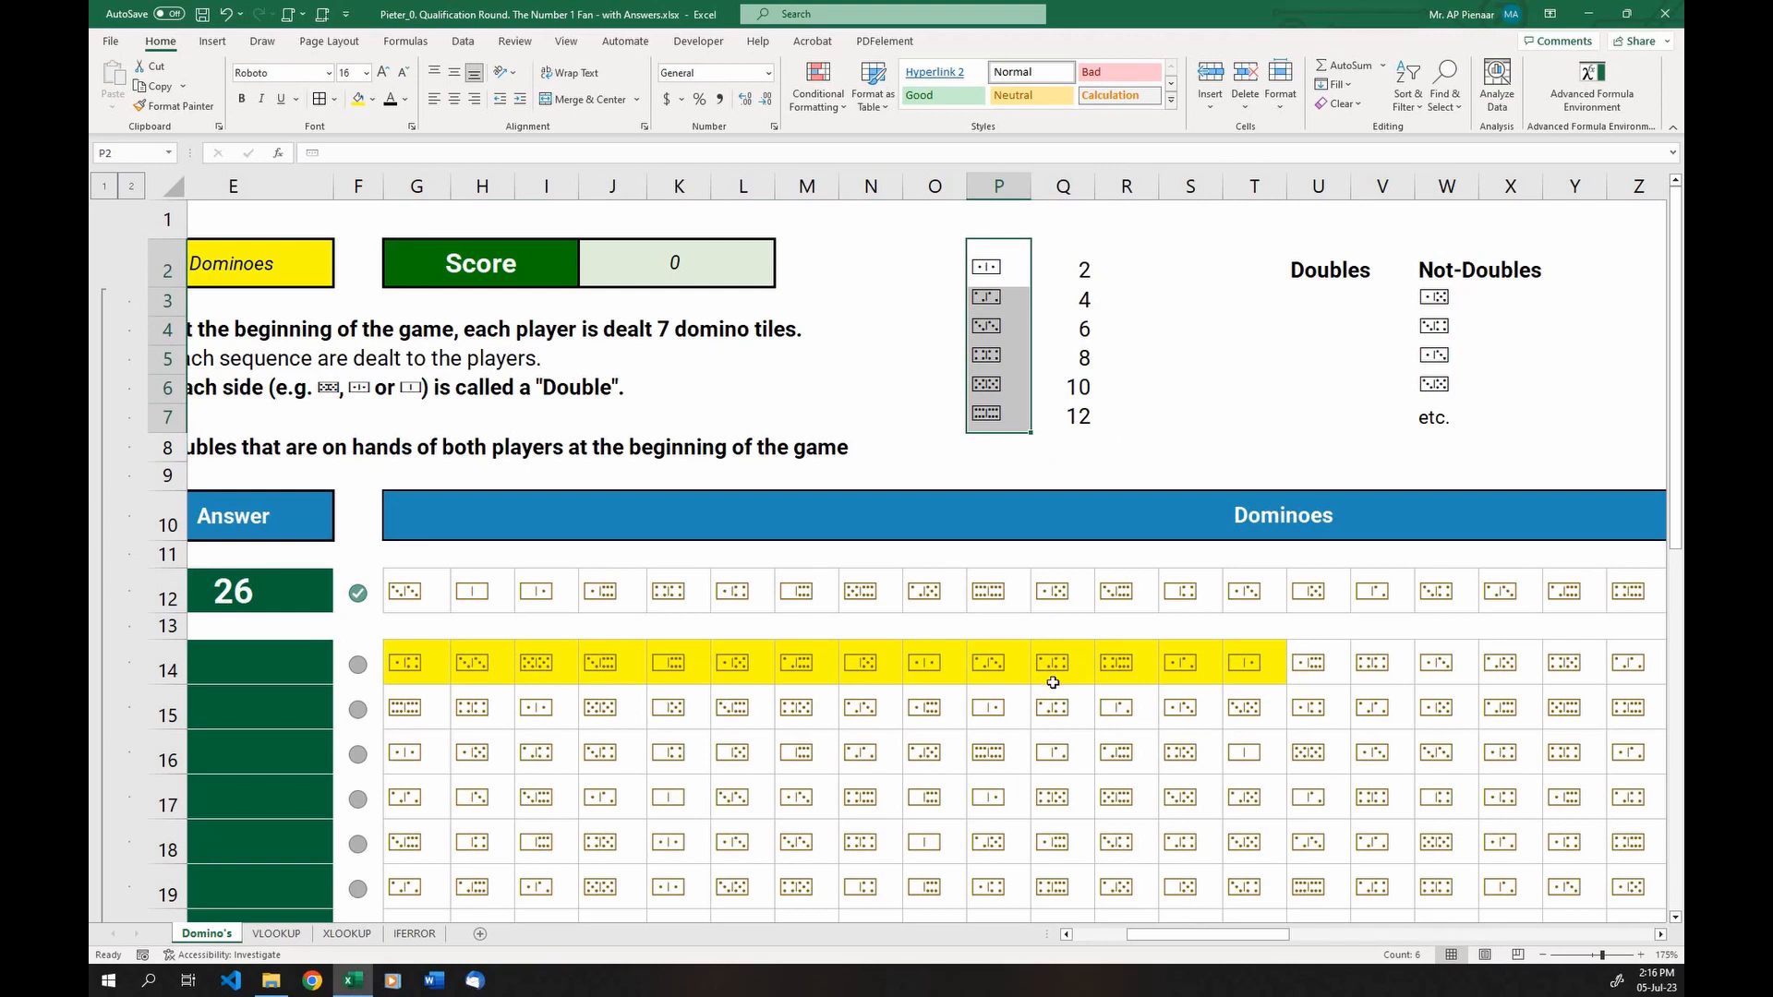
Review the pip totals in column Q and check tiles N14 and O14 against the Doubles in P2:P7
{"action": "left_click", "coordinate": [1074, 268]}
{"action": "key", "text": "Down"}
{"action": "key", "text": "Down"}
{"action": "key", "text": "Down"}
{"action": "key", "text": "Down"}
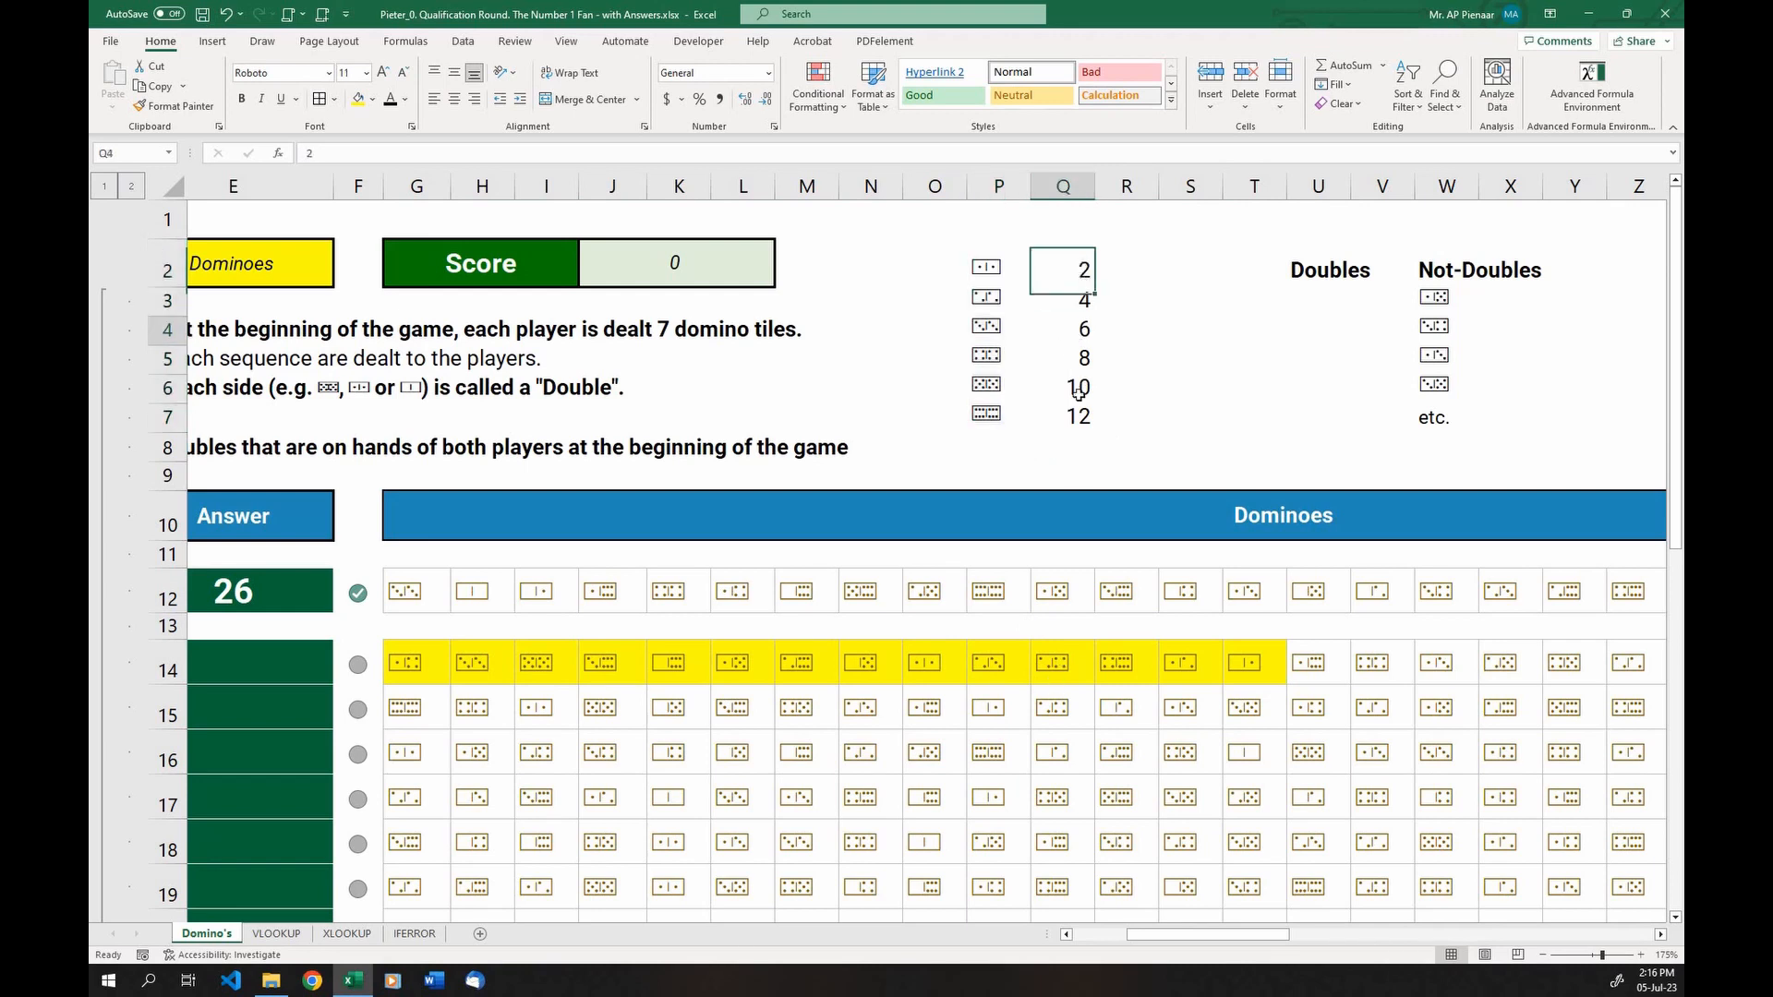
{"action": "left_click", "coordinate": [1064, 304]}
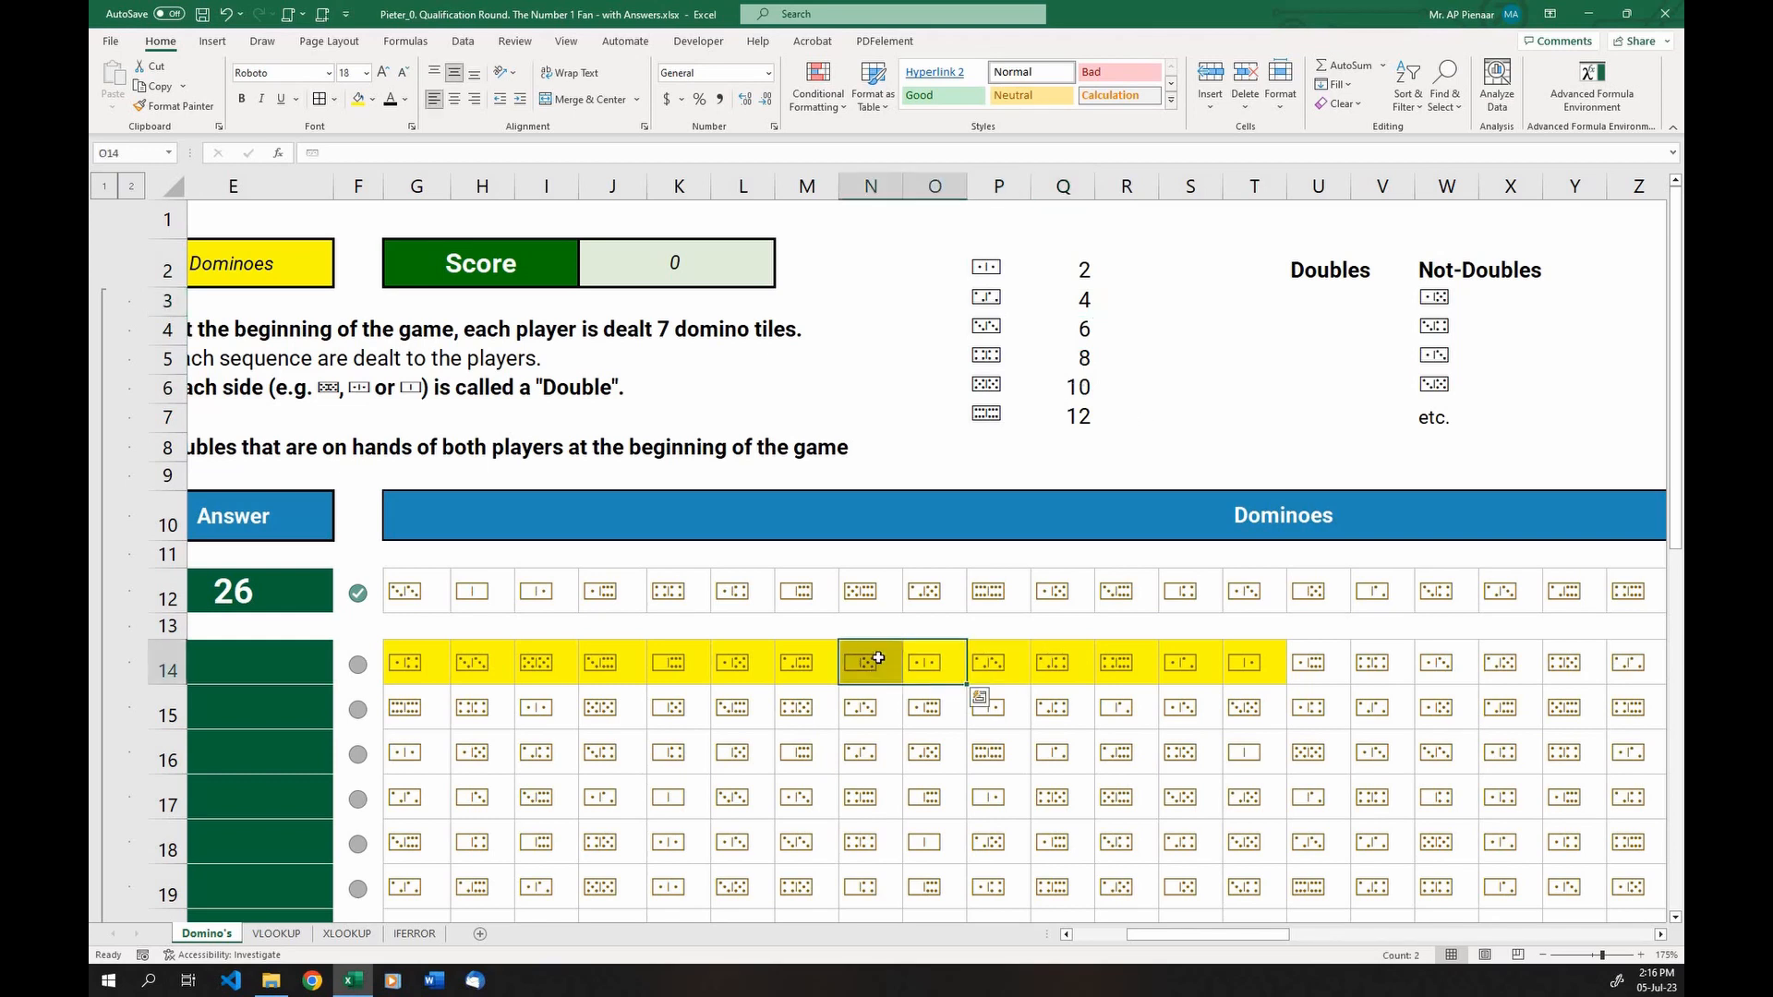
{"action": "left_click_drag", "start_coordinate": [986, 267], "coordinate": [1004, 417]}
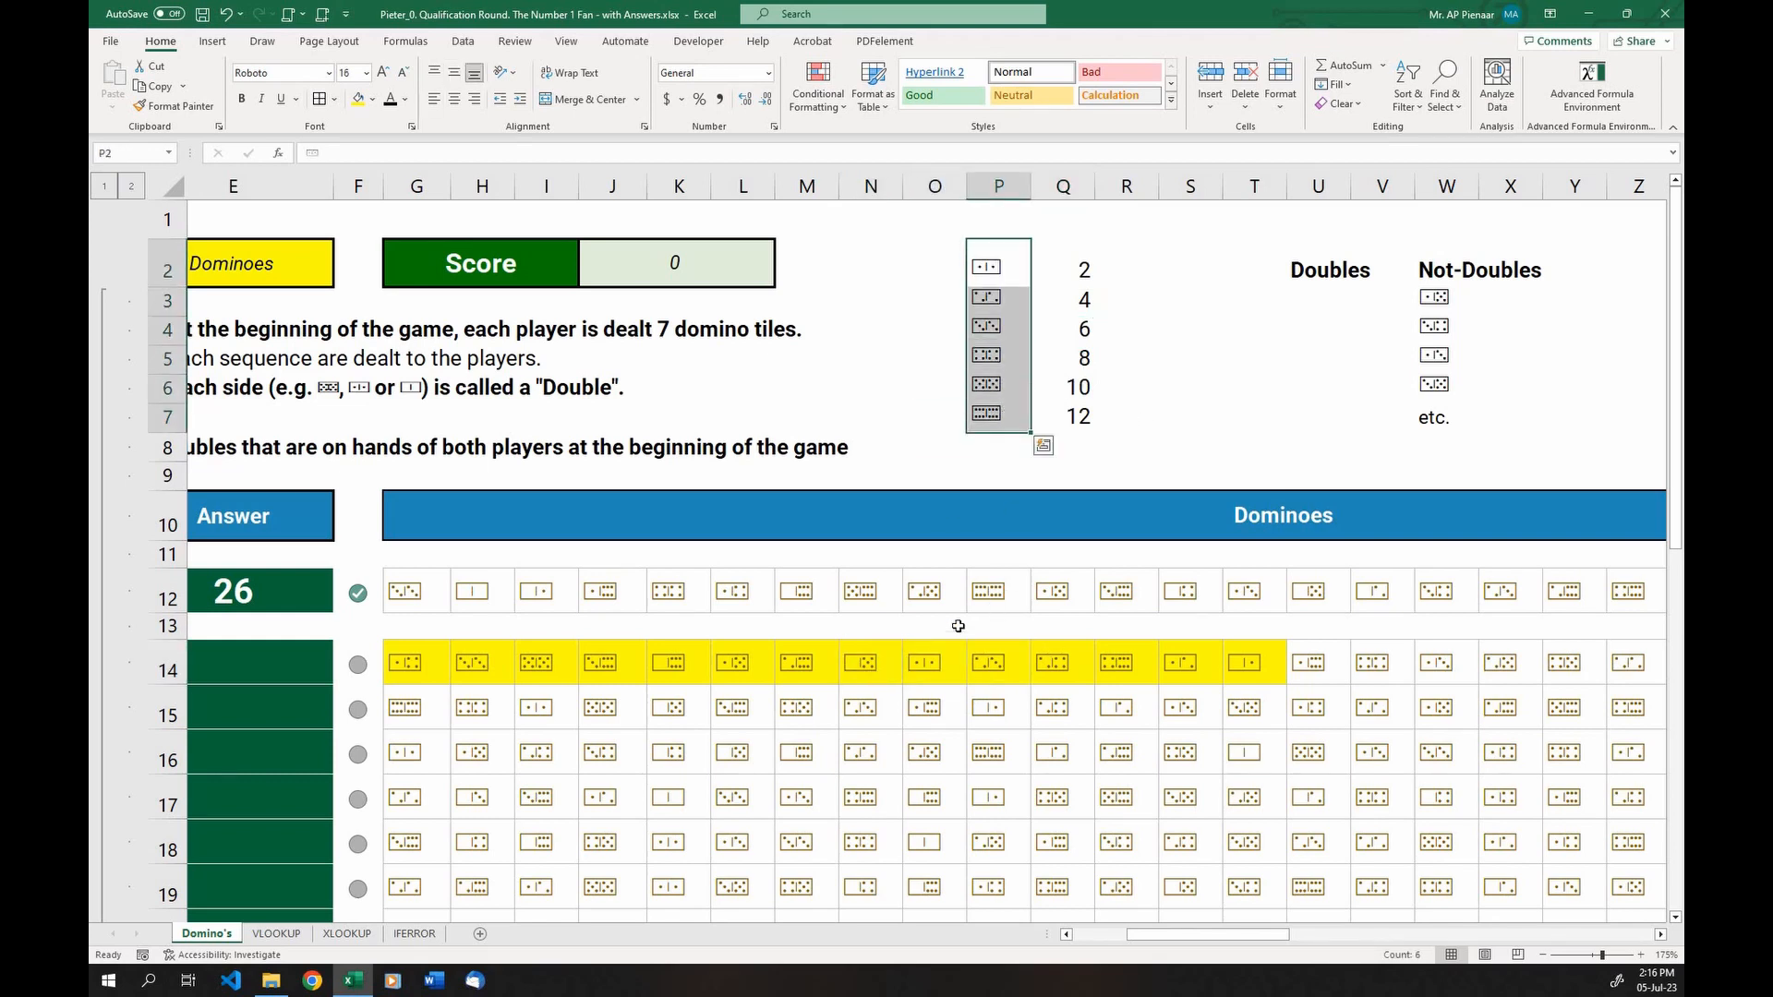
{"action": "left_click", "coordinate": [860, 655]}
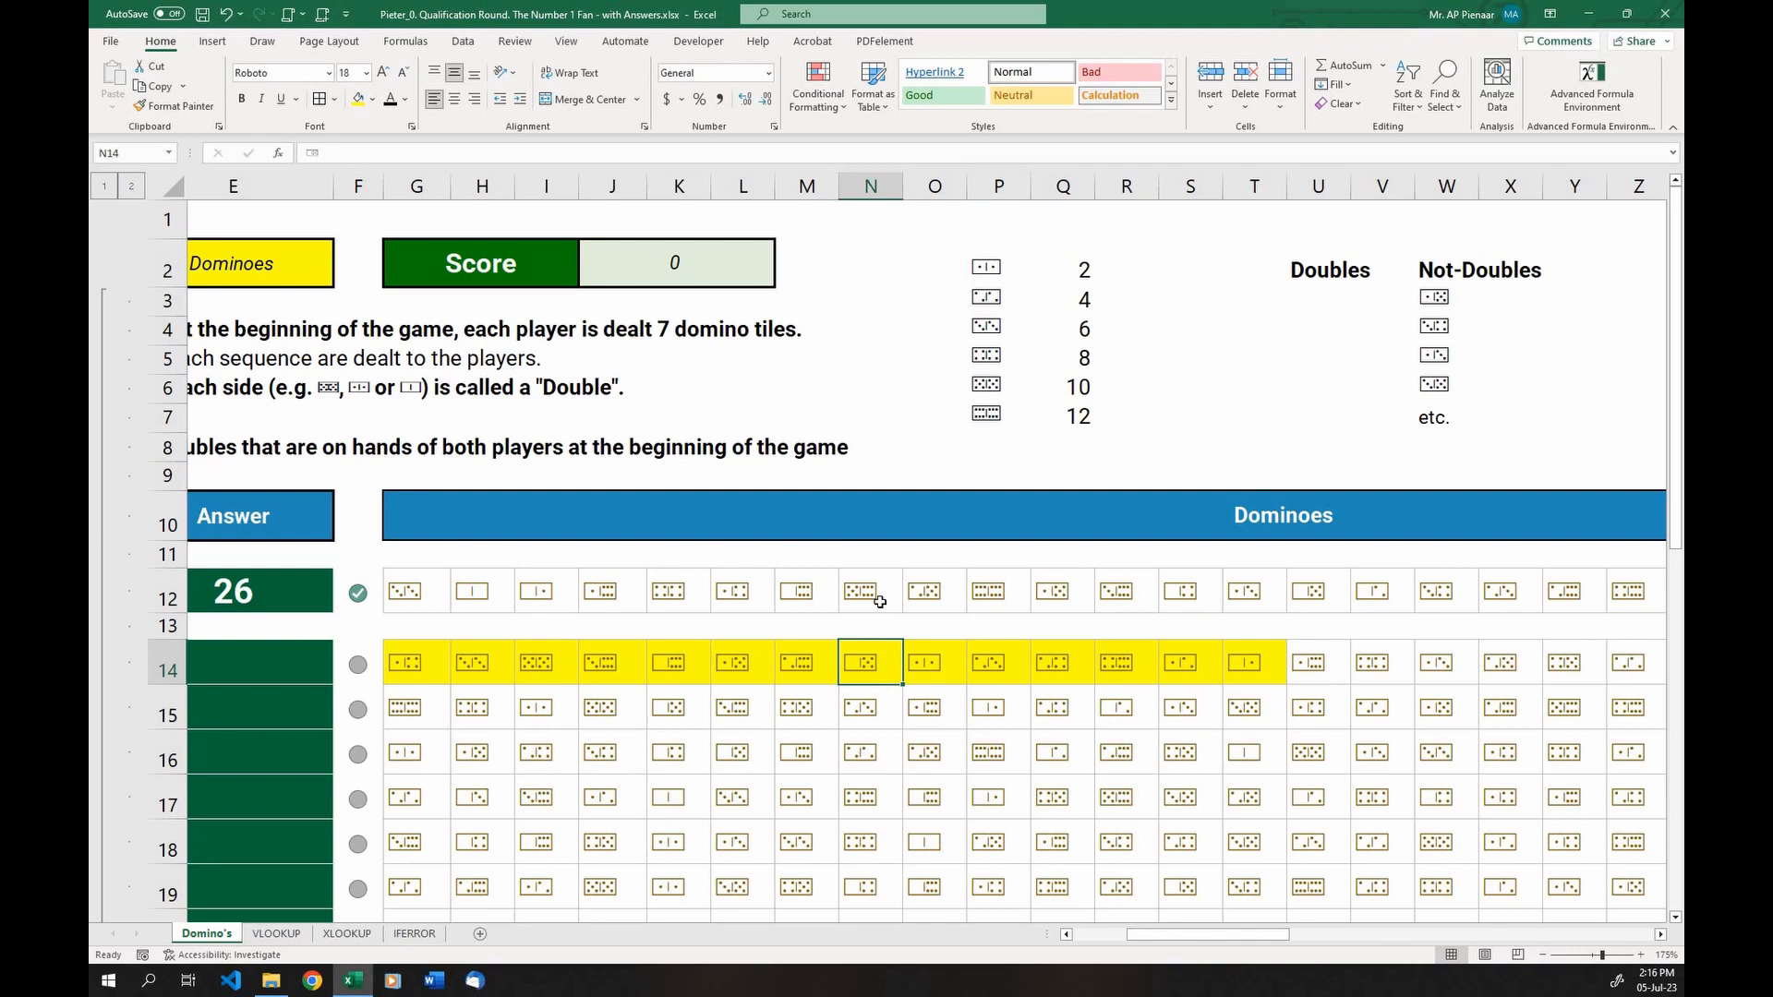
Apply the Neutral cell style to the Doubles lookup table P2:Q7 and review its tile and total columns
{"action": "left_click_drag", "start_coordinate": [999, 274], "coordinate": [1090, 425]}
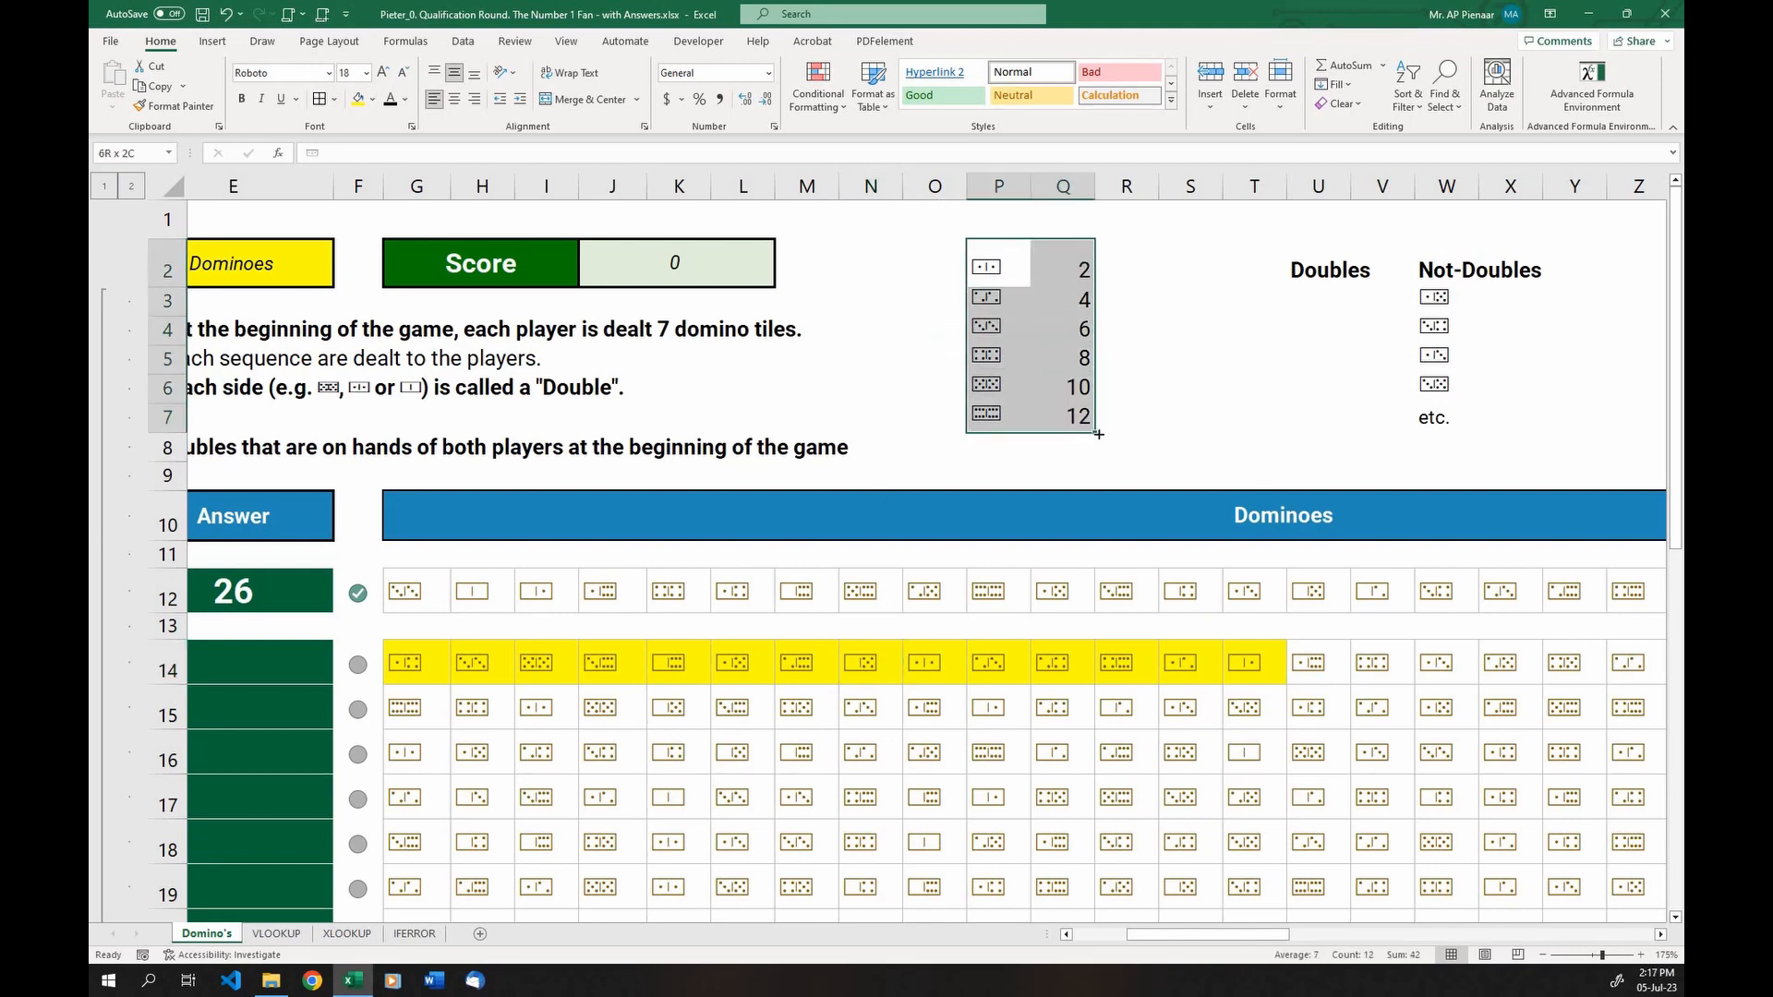
{"action": "left_click", "coordinate": [1027, 96]}
{"action": "left_click", "coordinate": [1191, 301]}
{"action": "left_click_drag", "start_coordinate": [1000, 266], "coordinate": [1078, 419]}
{"action": "left_click", "coordinate": [1188, 417]}
{"action": "left_click", "coordinate": [1021, 260]}
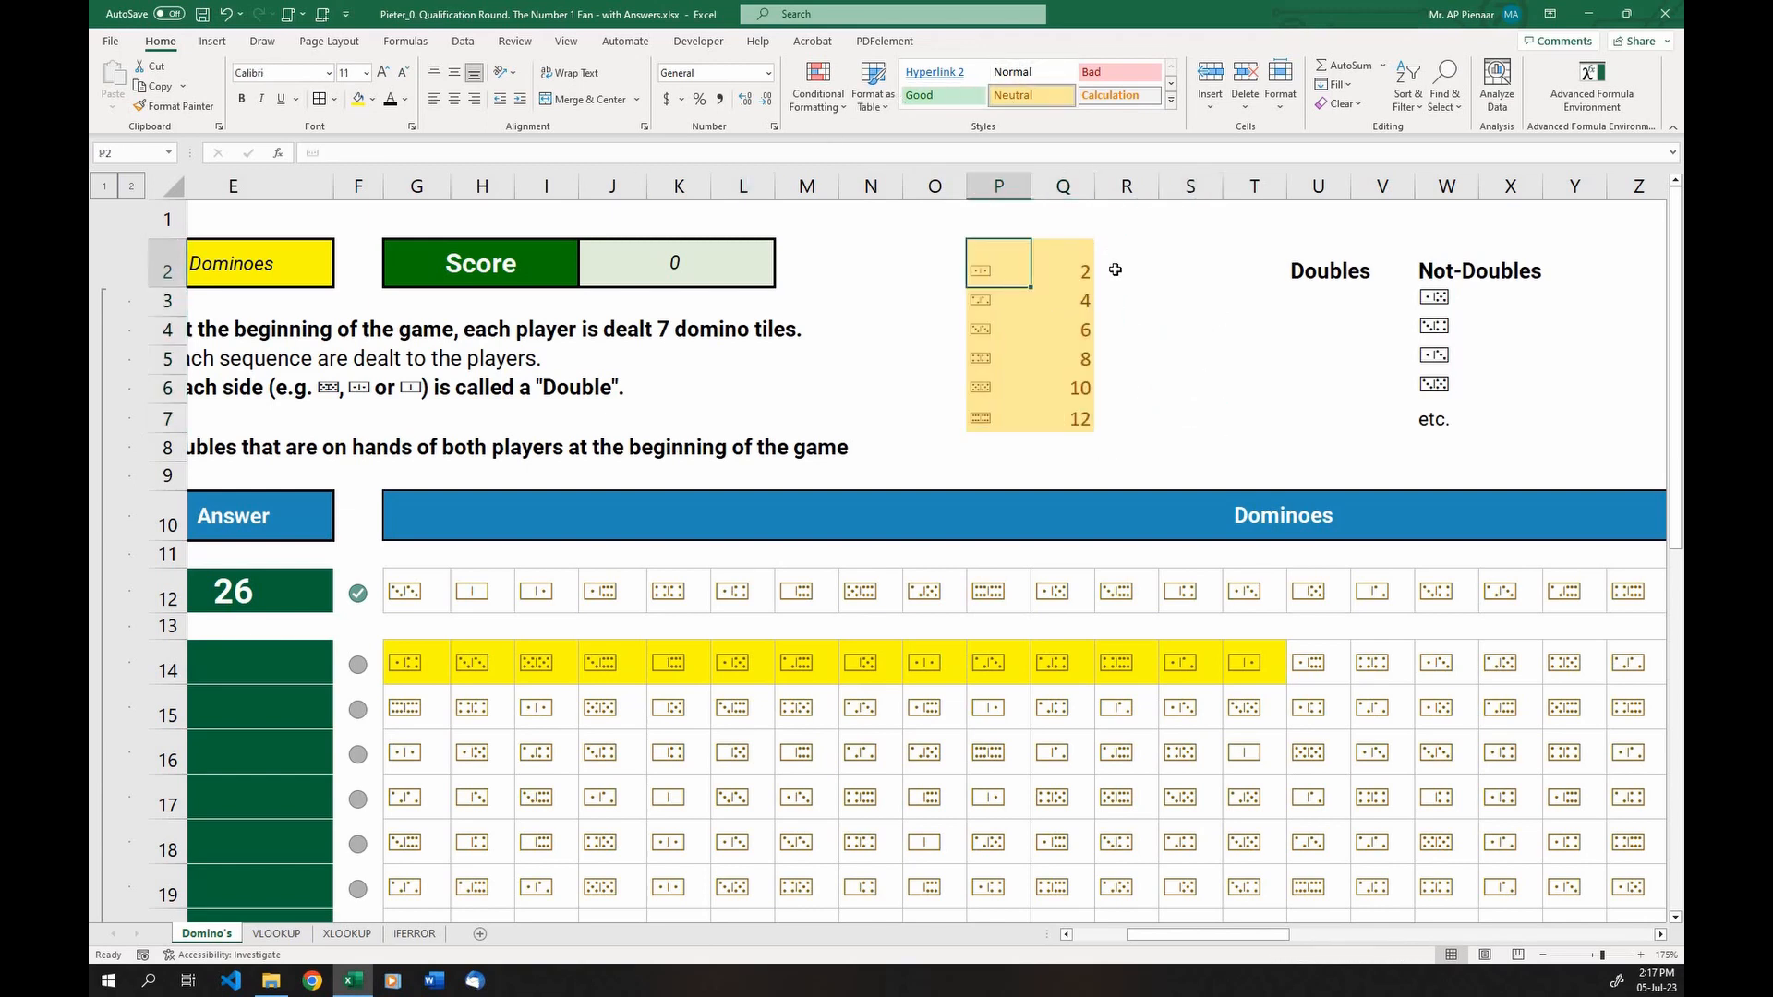
{"action": "left_click", "coordinate": [1116, 270]}
{"action": "left_click_drag", "start_coordinate": [1069, 269], "coordinate": [1086, 420]}
{"action": "left_click", "coordinate": [1175, 397]}
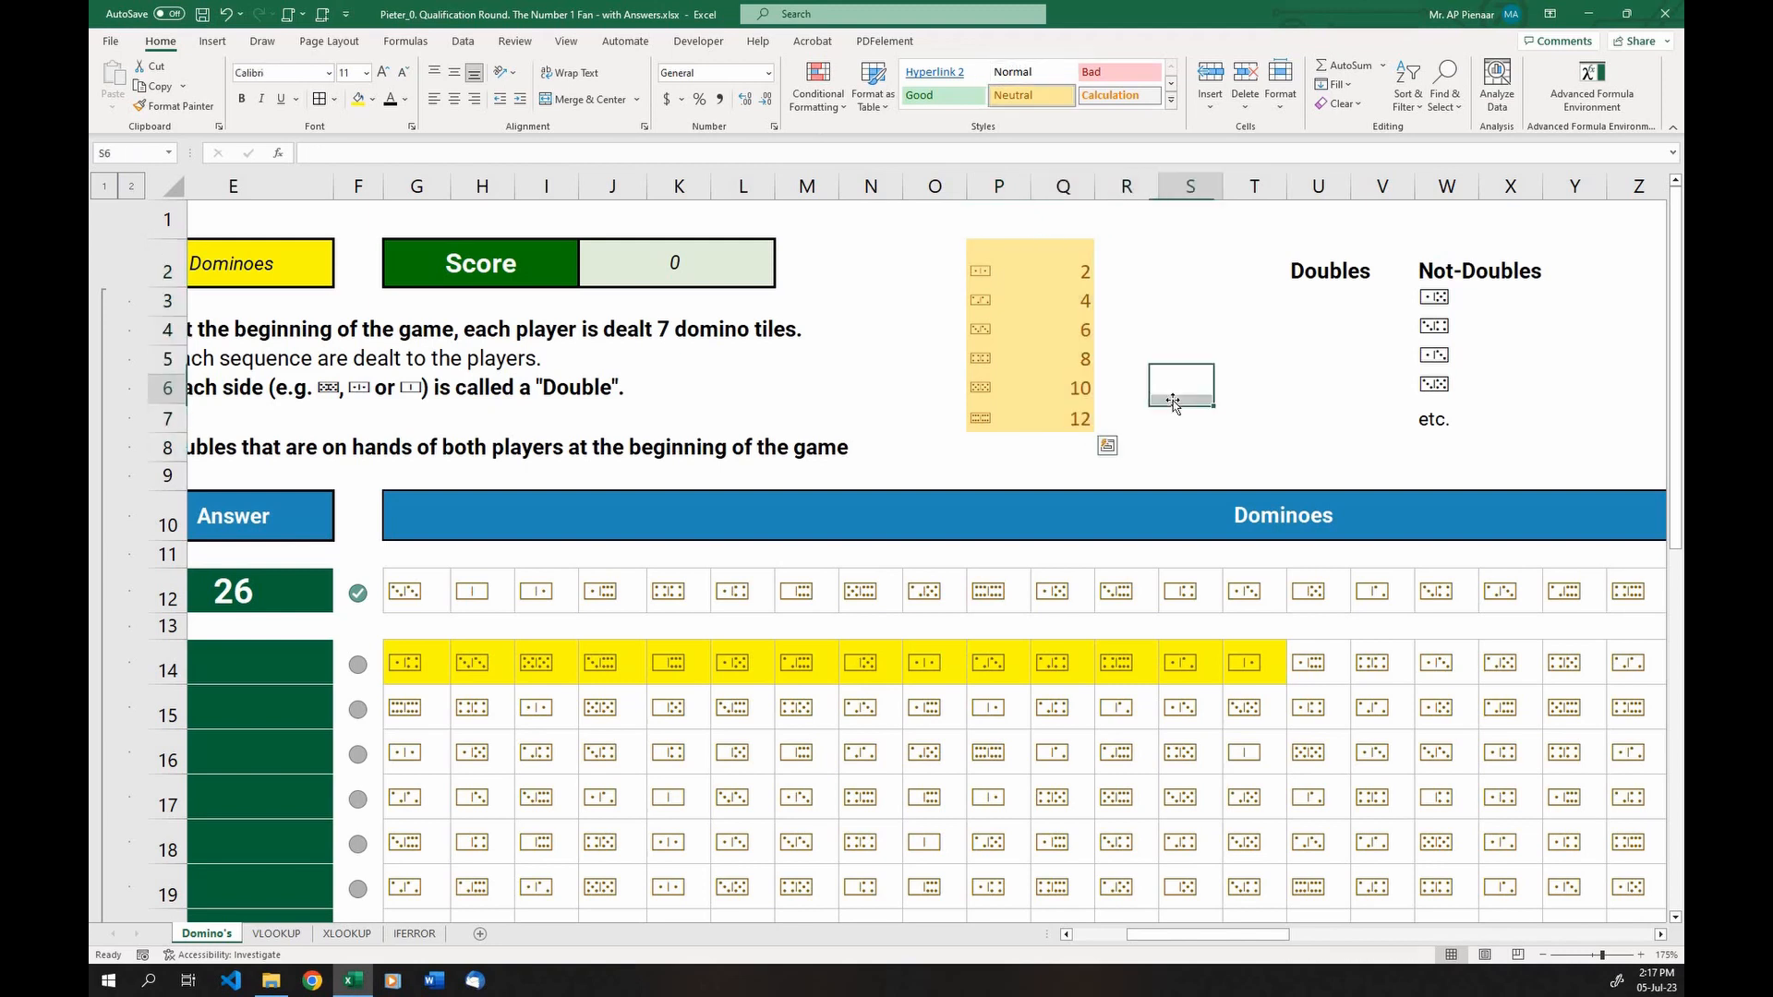
On the VLOOKUP sheet, trace the lookup value in D4 through D6:D14 to its matching entry in column F
{"action": "left_click", "coordinate": [276, 933]}
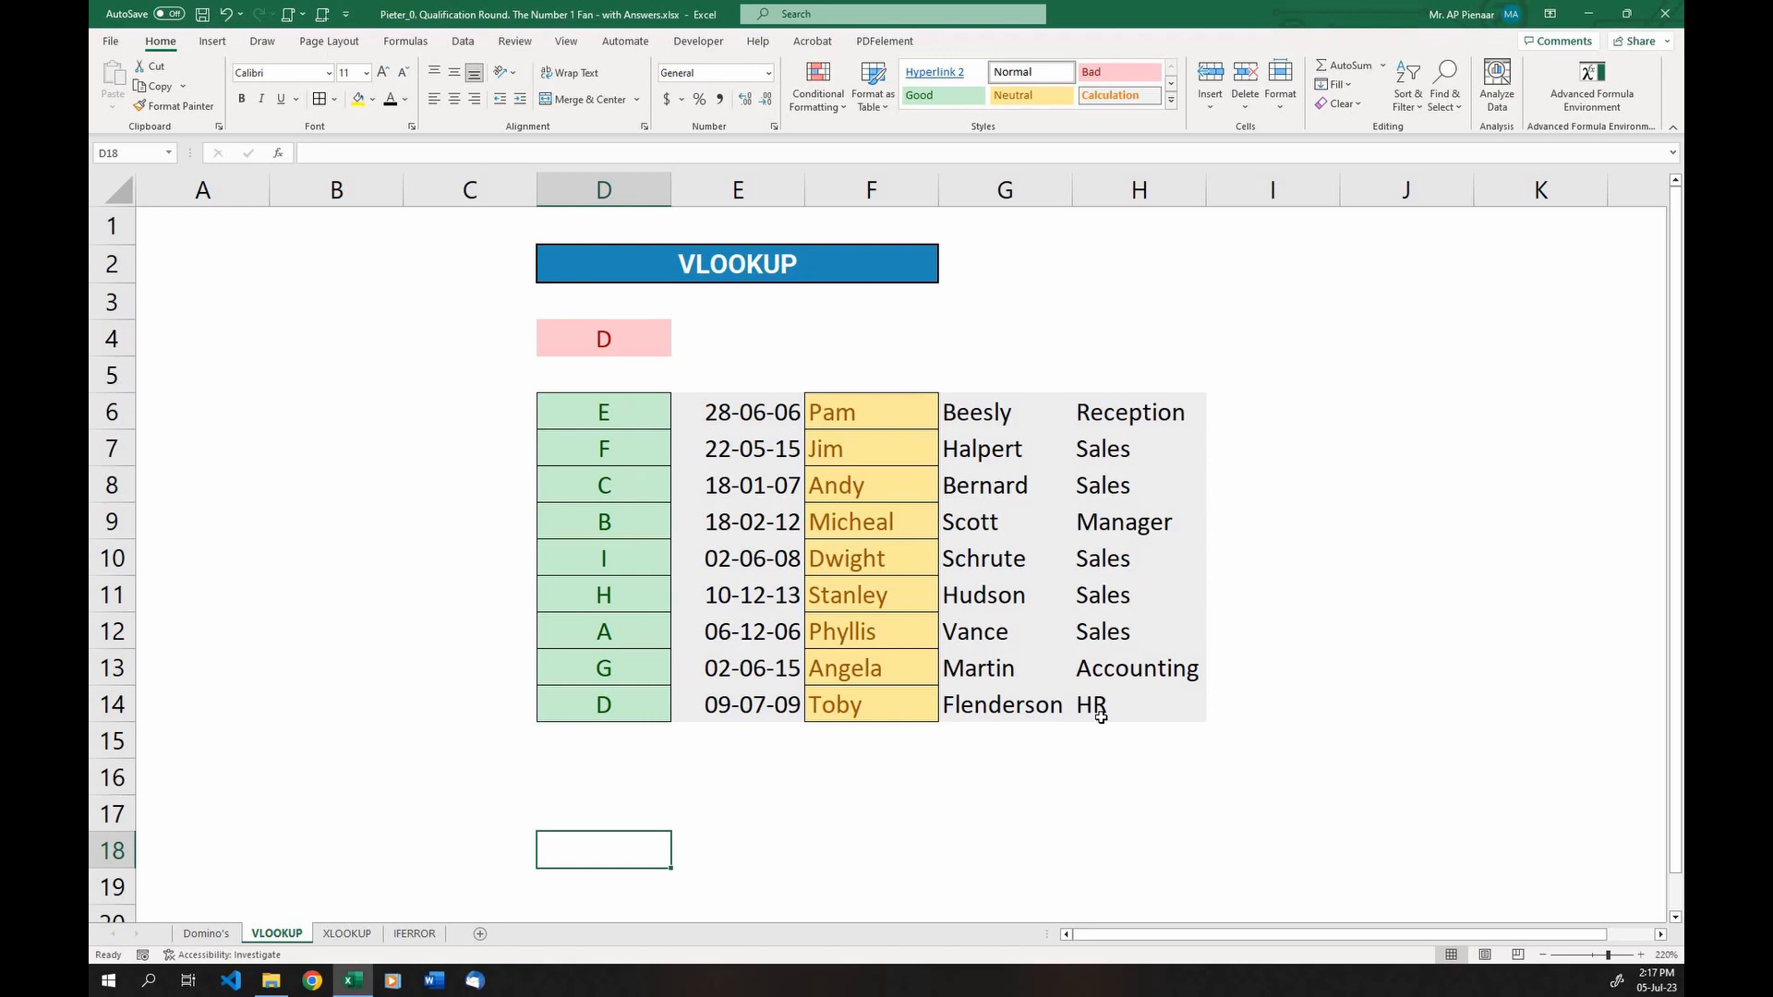
{"action": "left_click", "coordinate": [836, 341]}
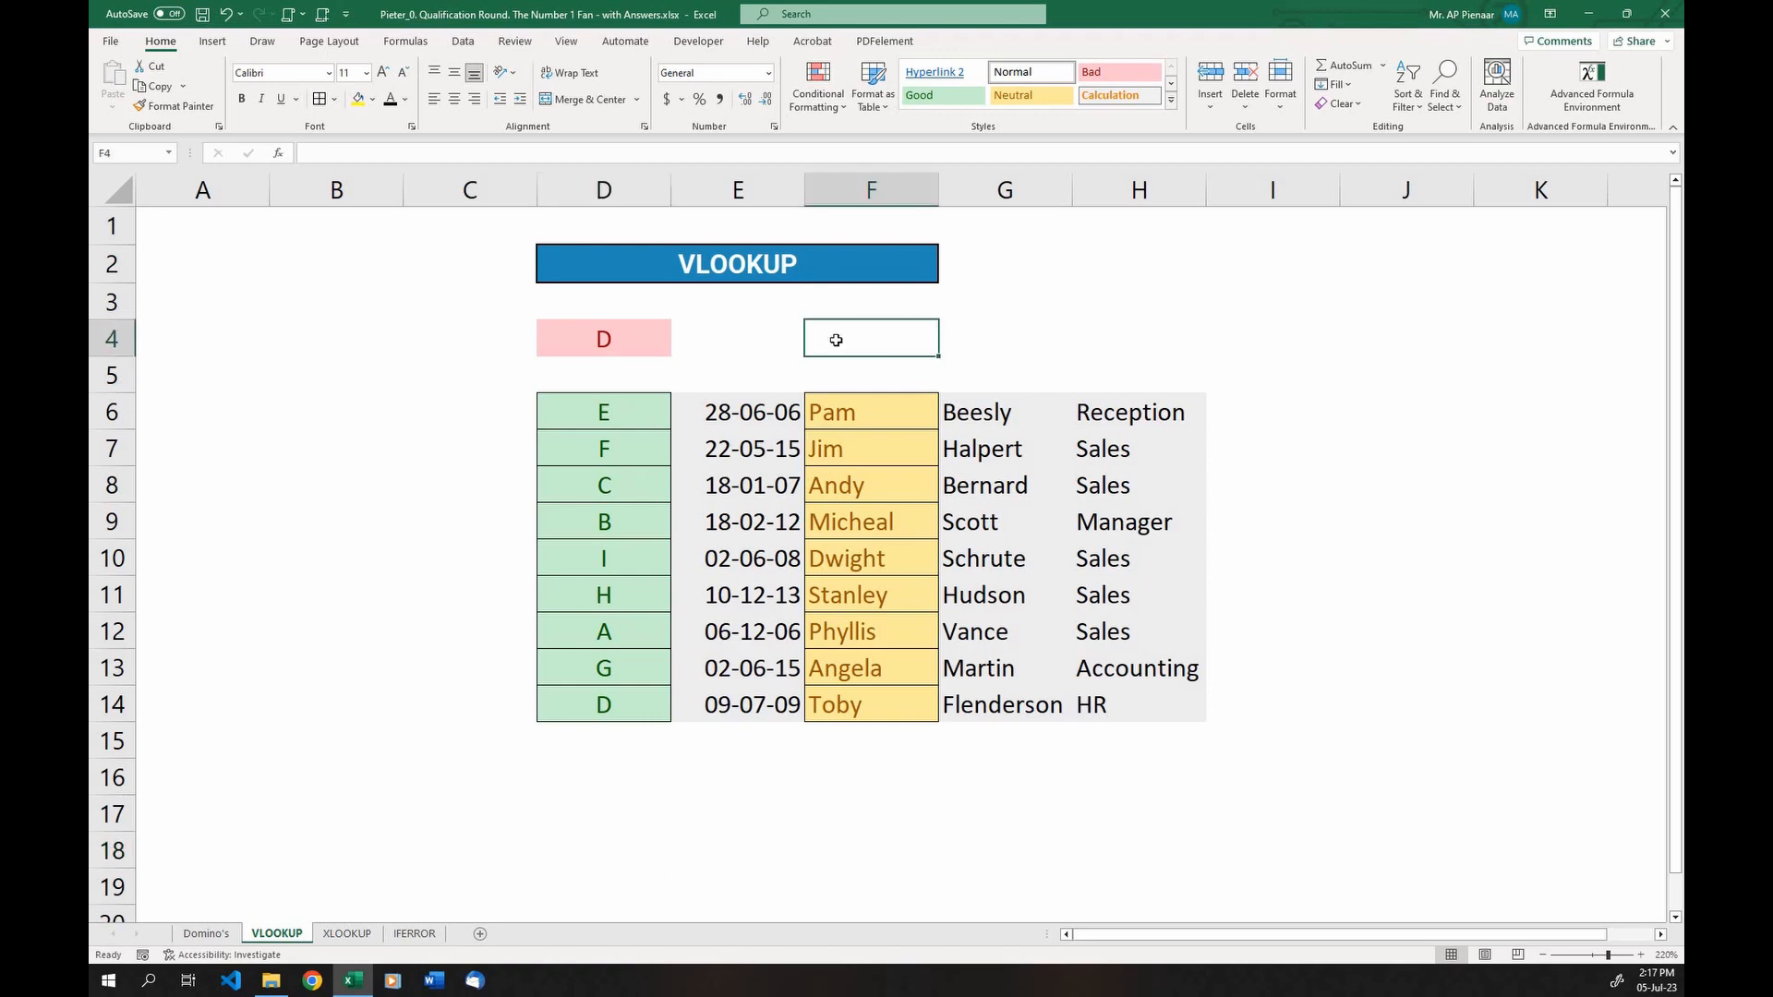
{"action": "left_click", "coordinate": [646, 335]}
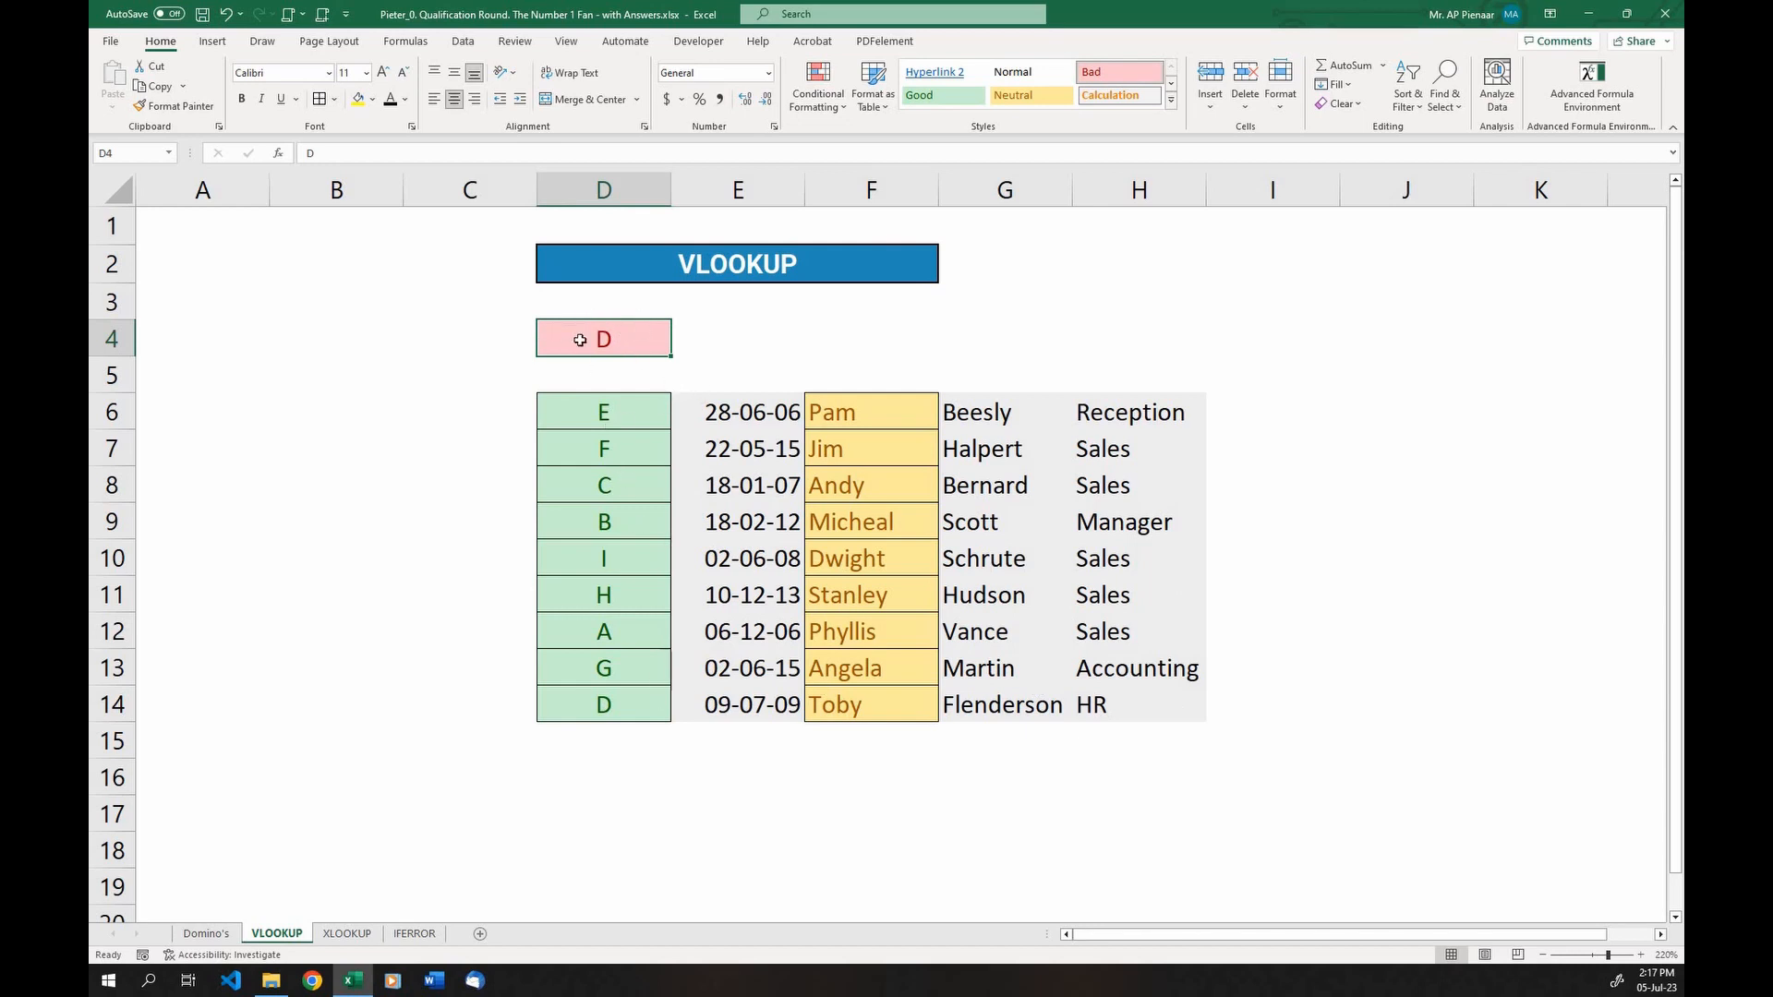
{"action": "left_click_drag", "start_coordinate": [620, 414], "coordinate": [606, 706]}
{"action": "left_click", "coordinate": [609, 706]}
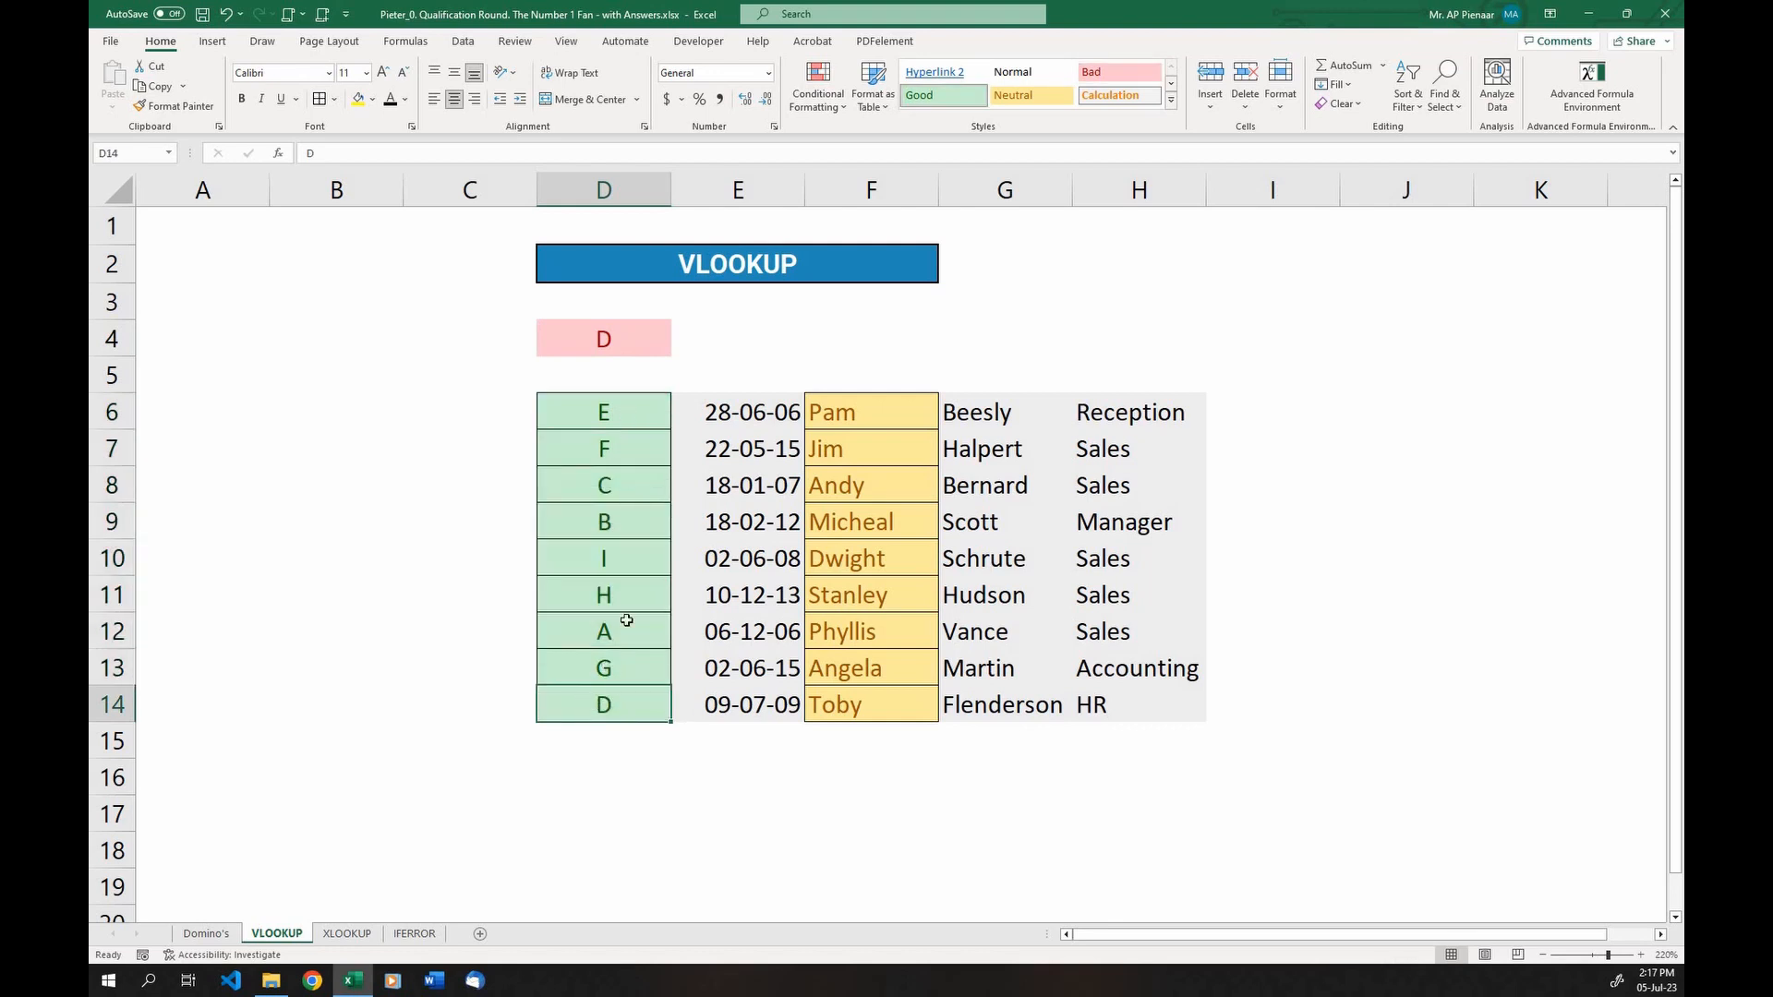
{"action": "left_click_drag", "start_coordinate": [837, 412], "coordinate": [837, 735]}
{"action": "left_click", "coordinate": [629, 701]}
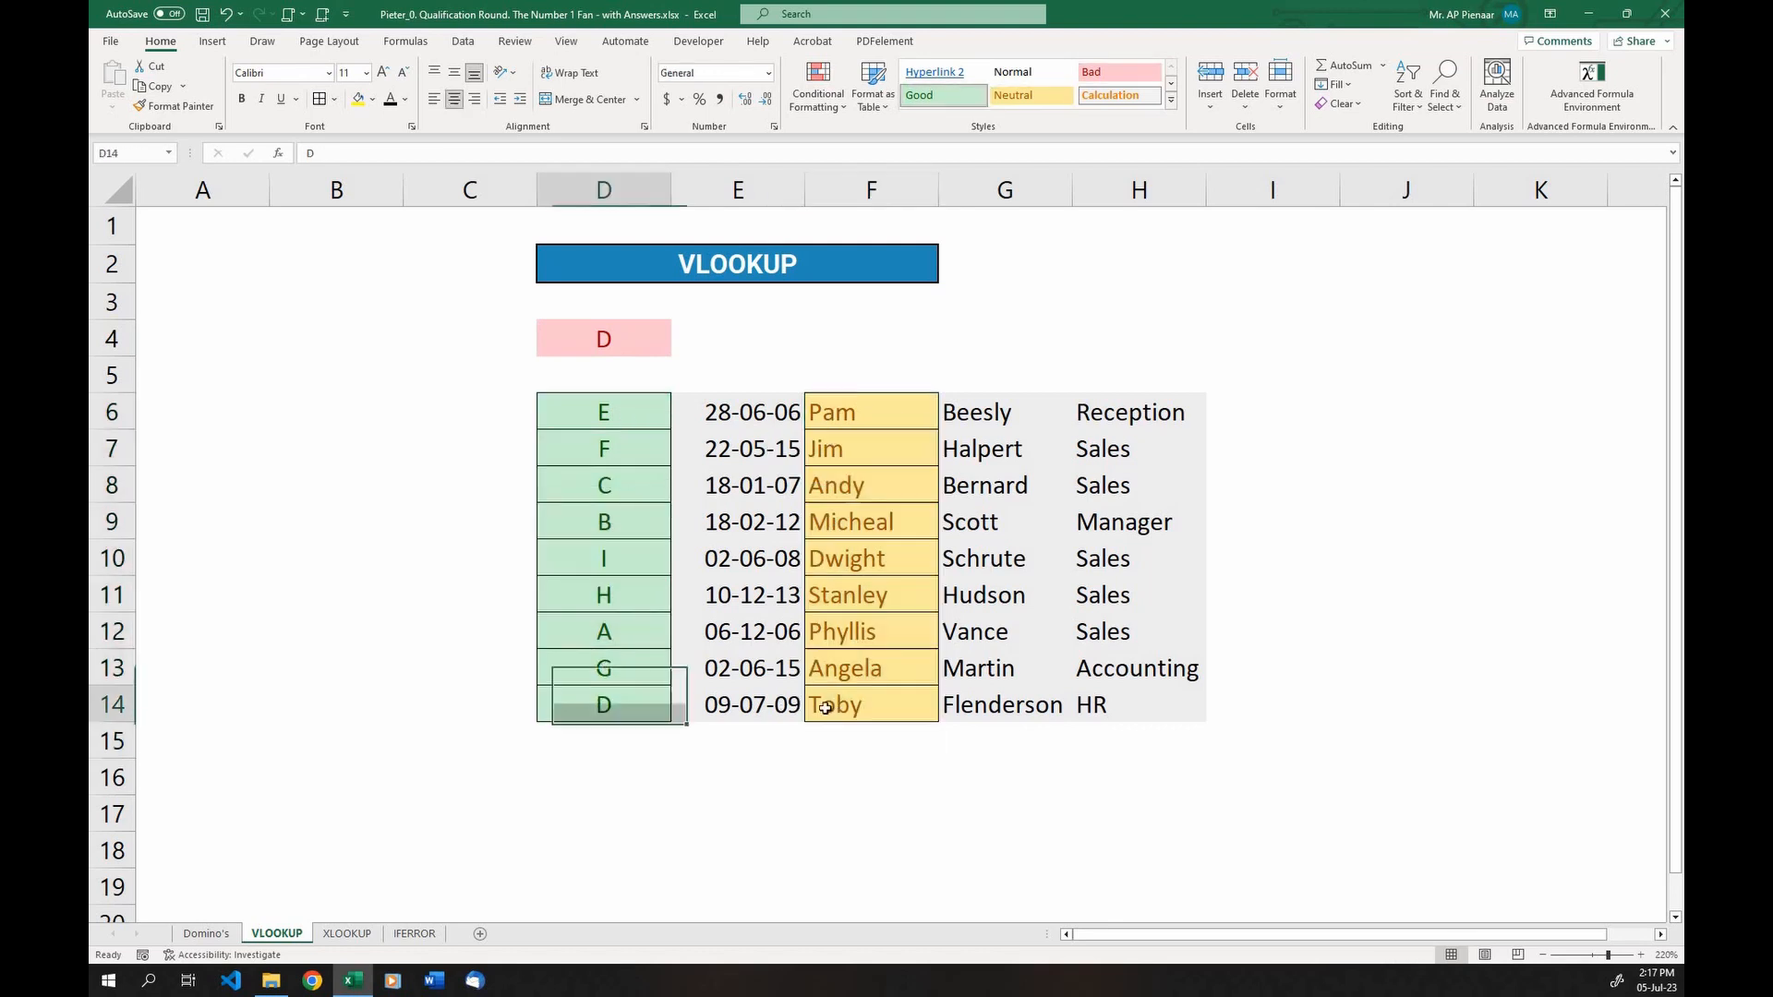
{"action": "left_click", "coordinate": [827, 703]}
In F4, enter a VLOOKUP formula for D4 with table array D6:H14, column index 3 and FALSE for an exact match
{"action": "left_click", "coordinate": [825, 342]}
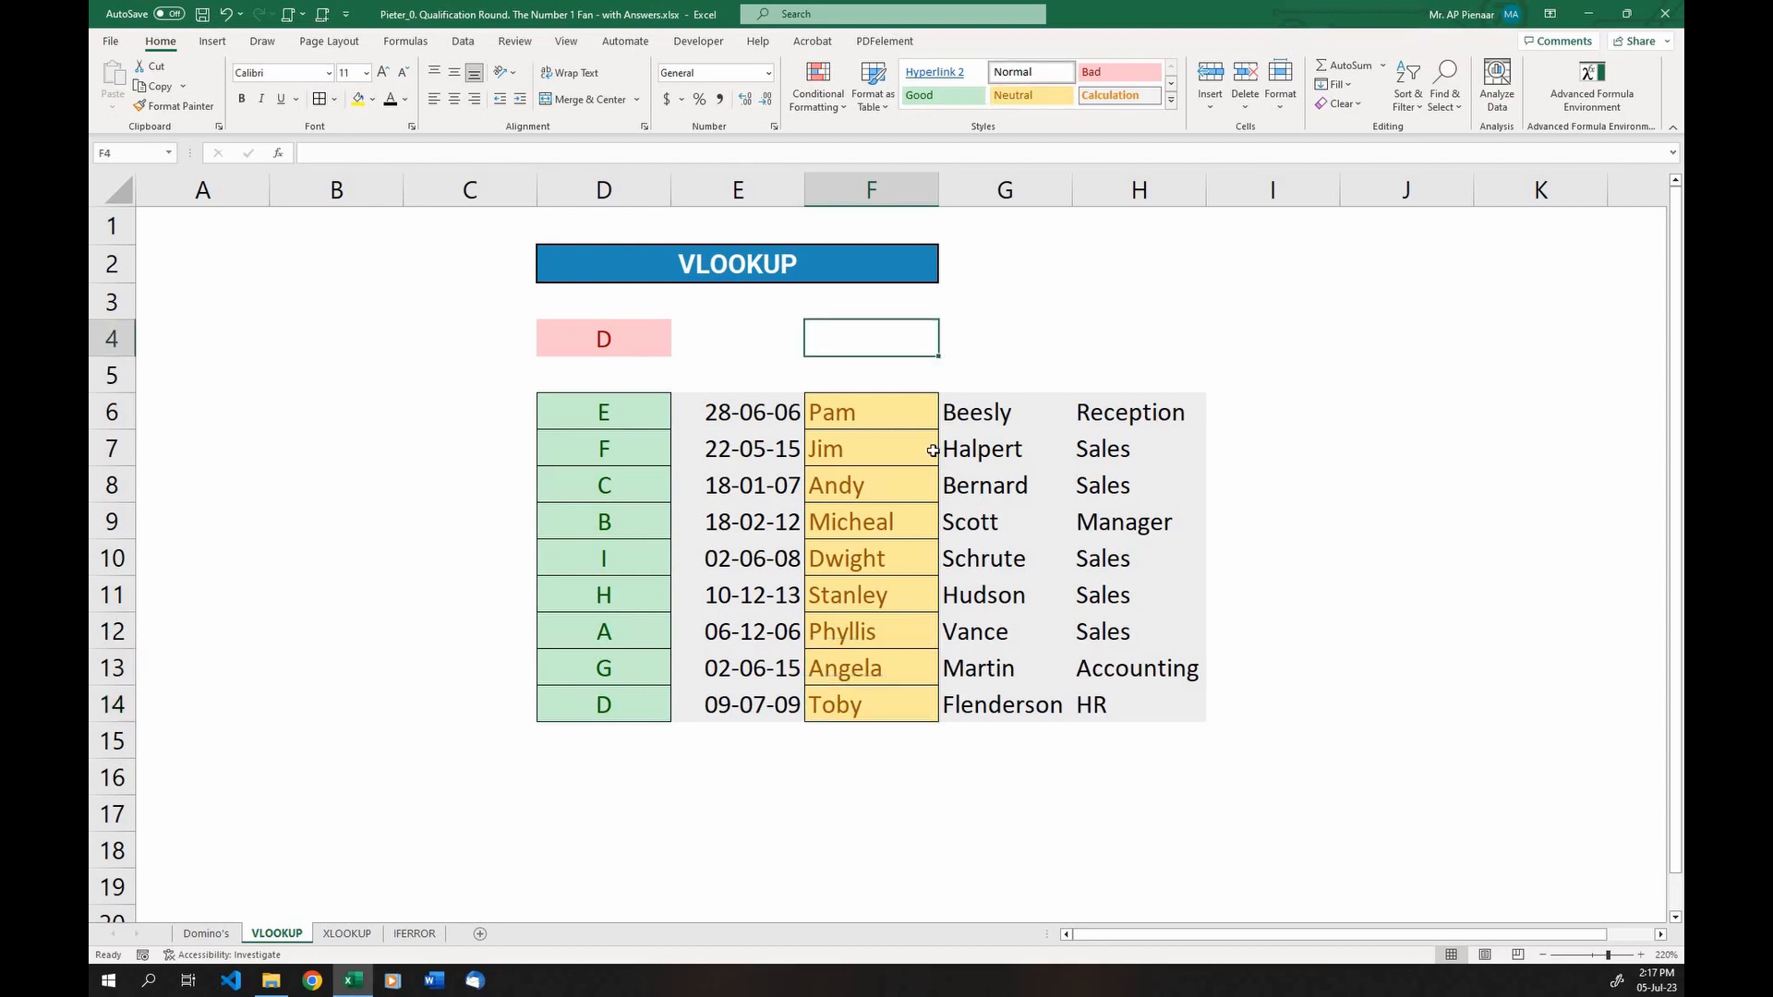
{"action": "type", "text": "=vlook"}
{"action": "key", "text": "Tab"}
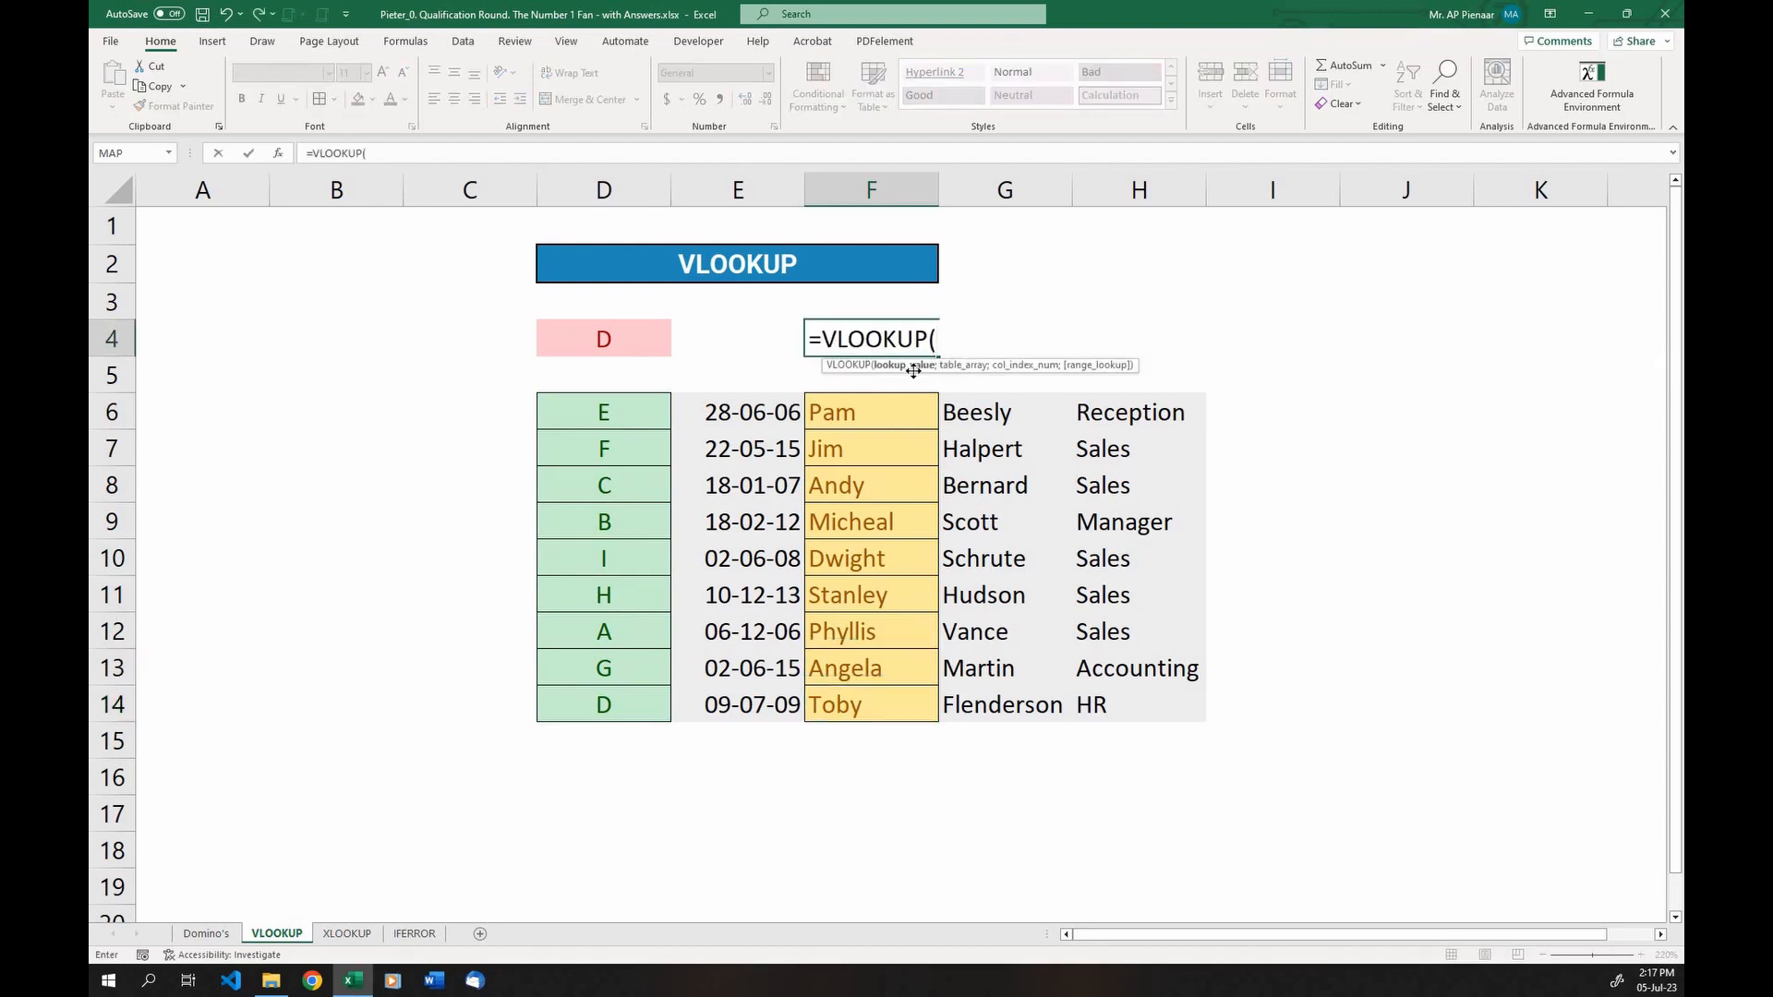
{"action": "left_click", "coordinate": [602, 338]}
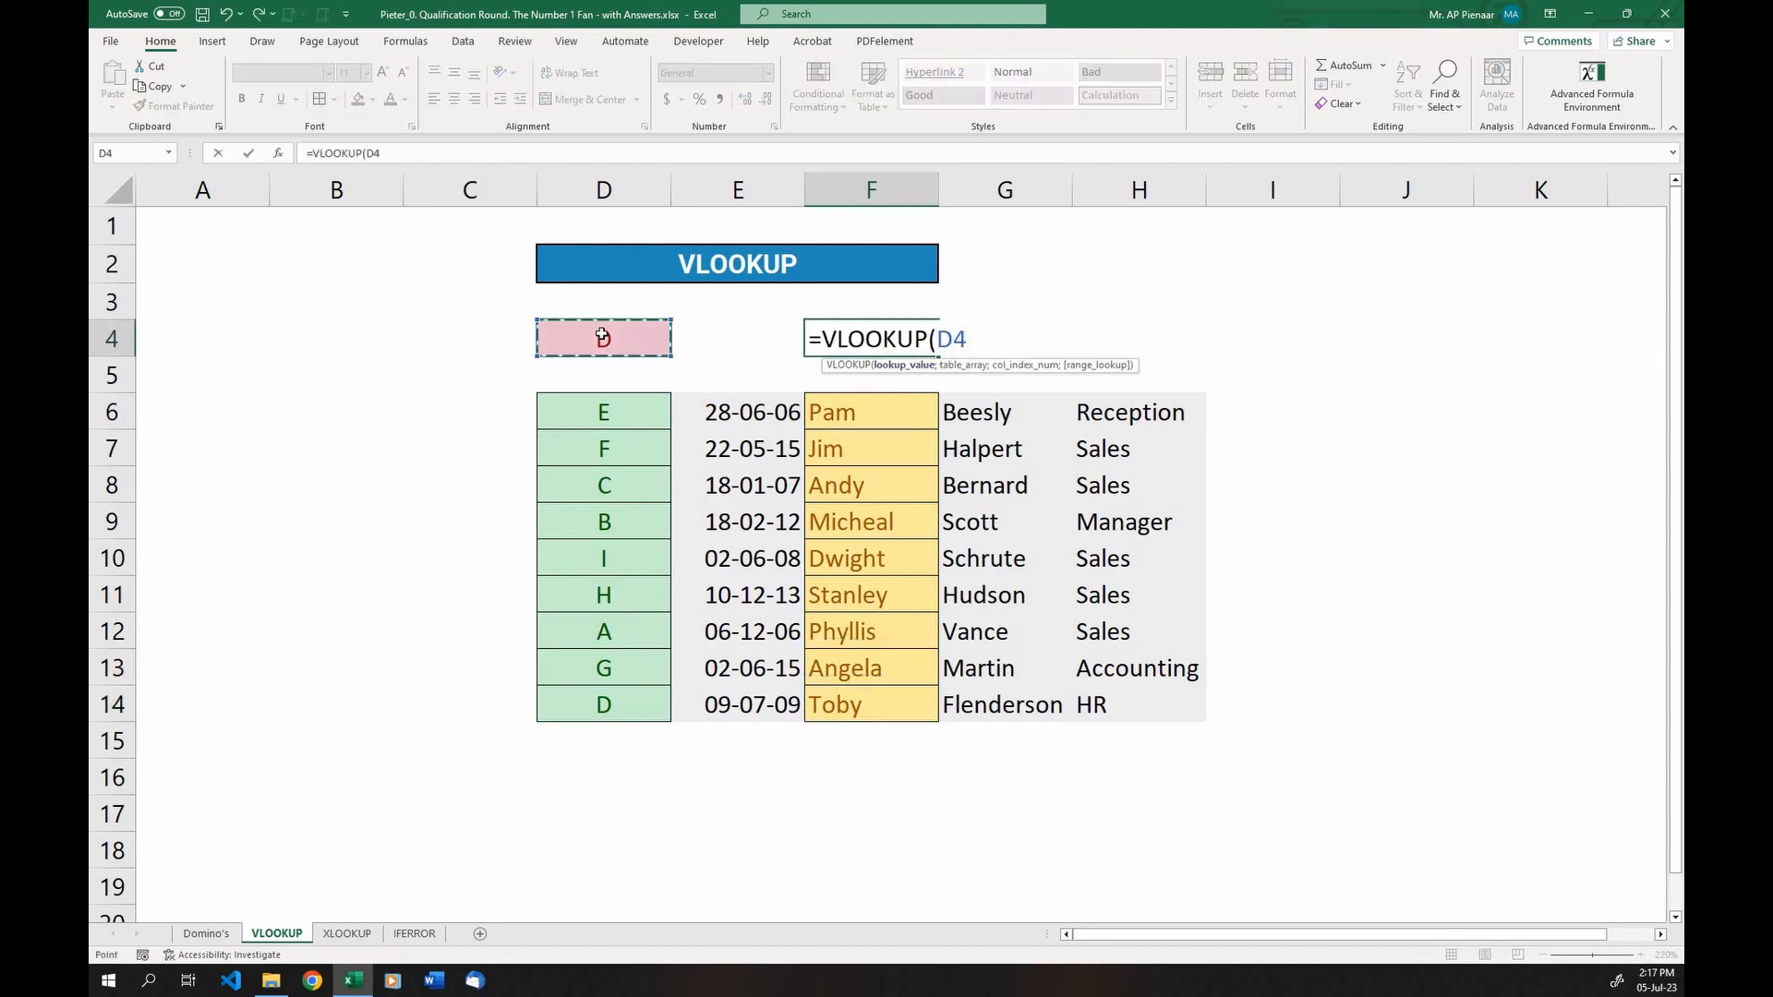
{"action": "type", "text": ";"}
{"action": "left_click_drag", "start_coordinate": [652, 422], "coordinate": [1155, 450]}
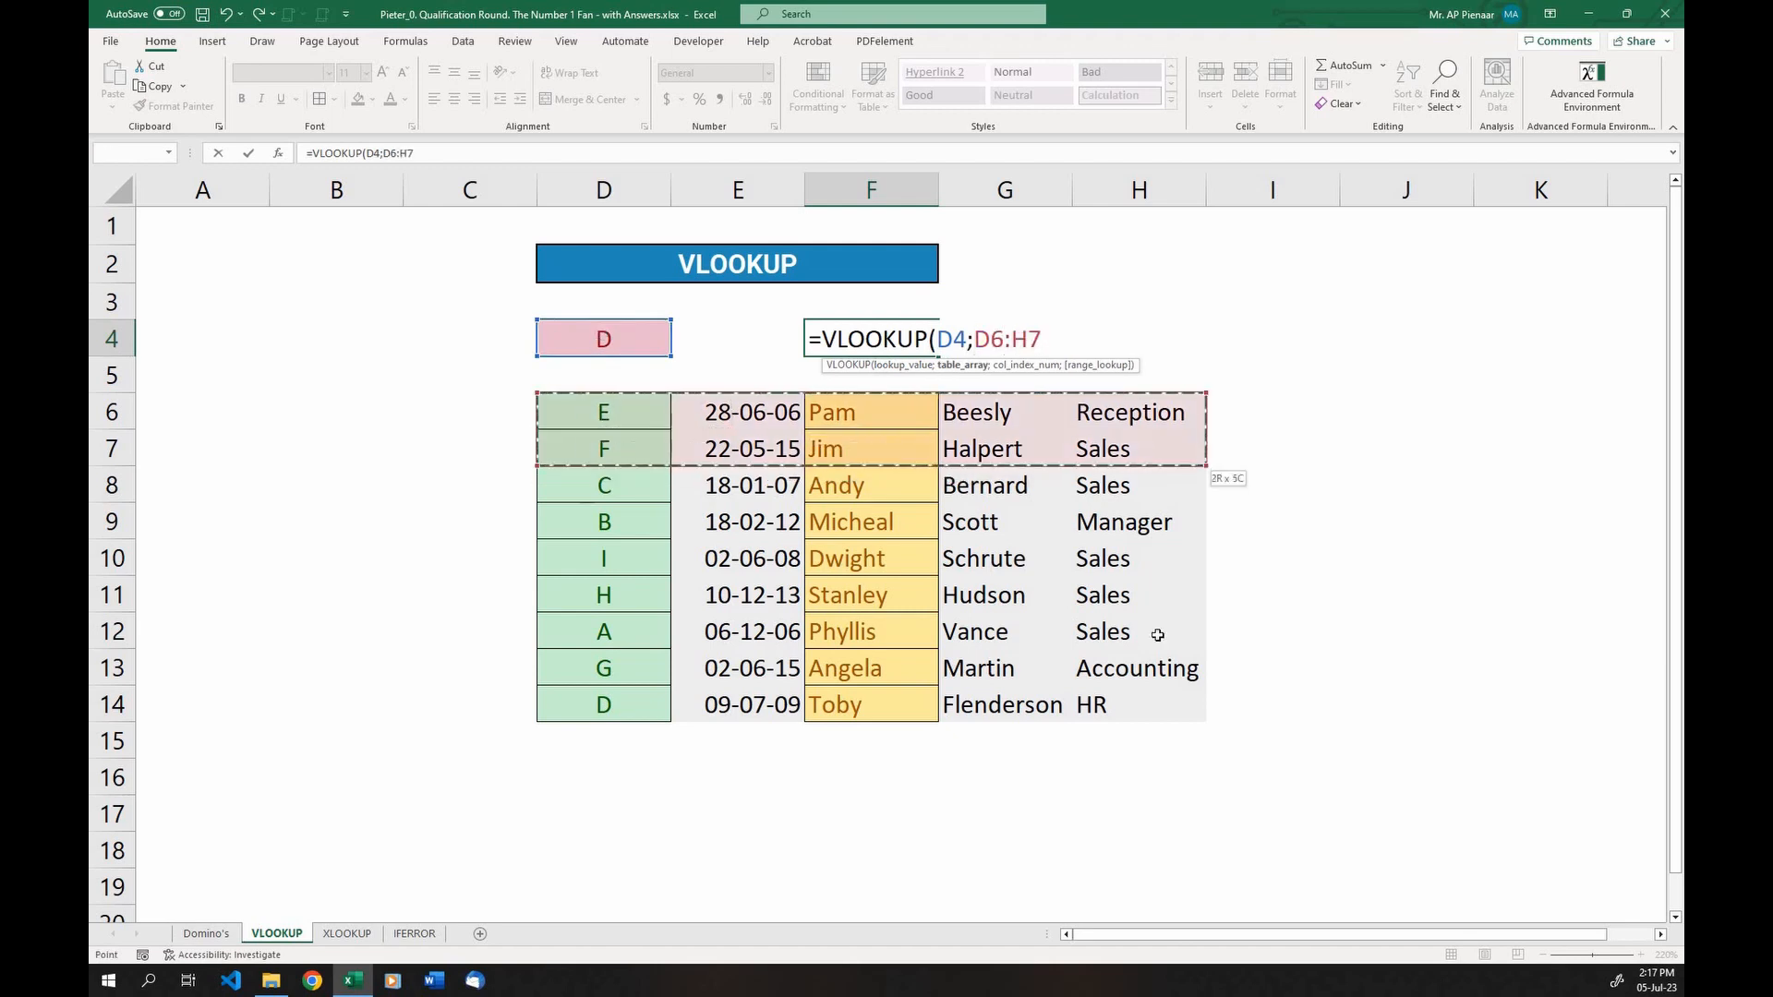
{"action": "left_click_drag", "start_coordinate": [1157, 635], "coordinate": [1160, 705]}
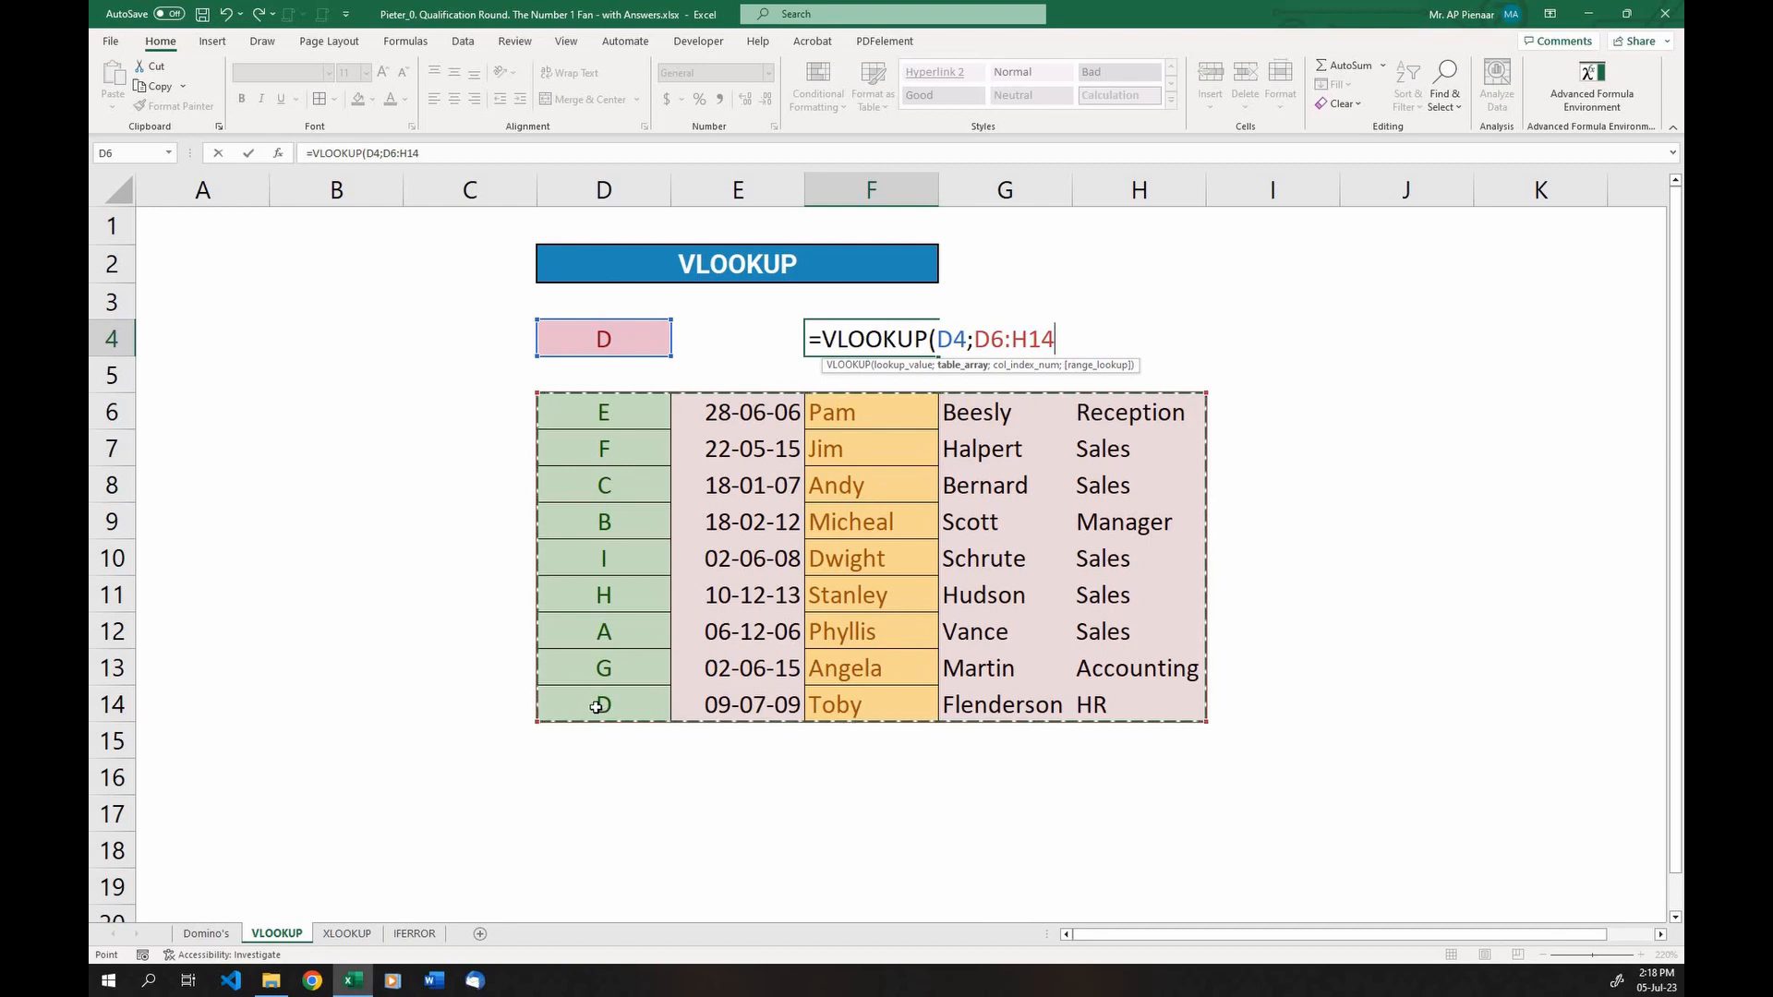
{"action": "type", "text": ";"}
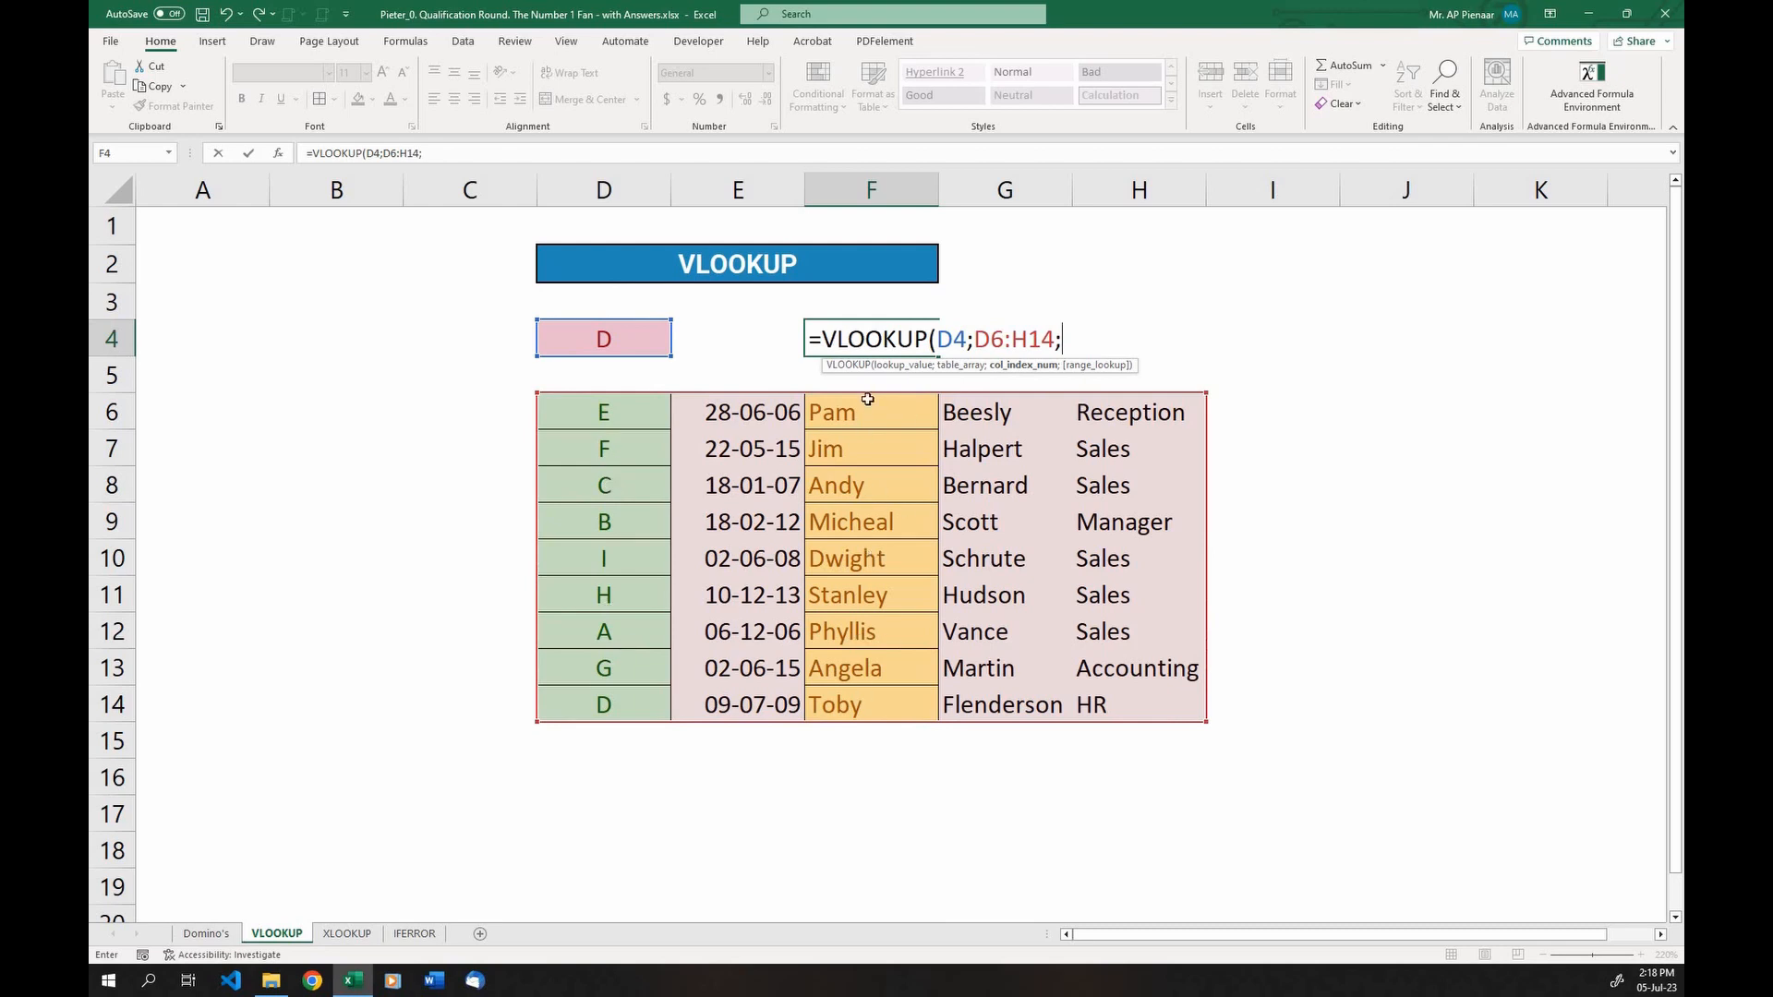
{"action": "type", "text": "3"}
{"action": "type", "text": ";"}
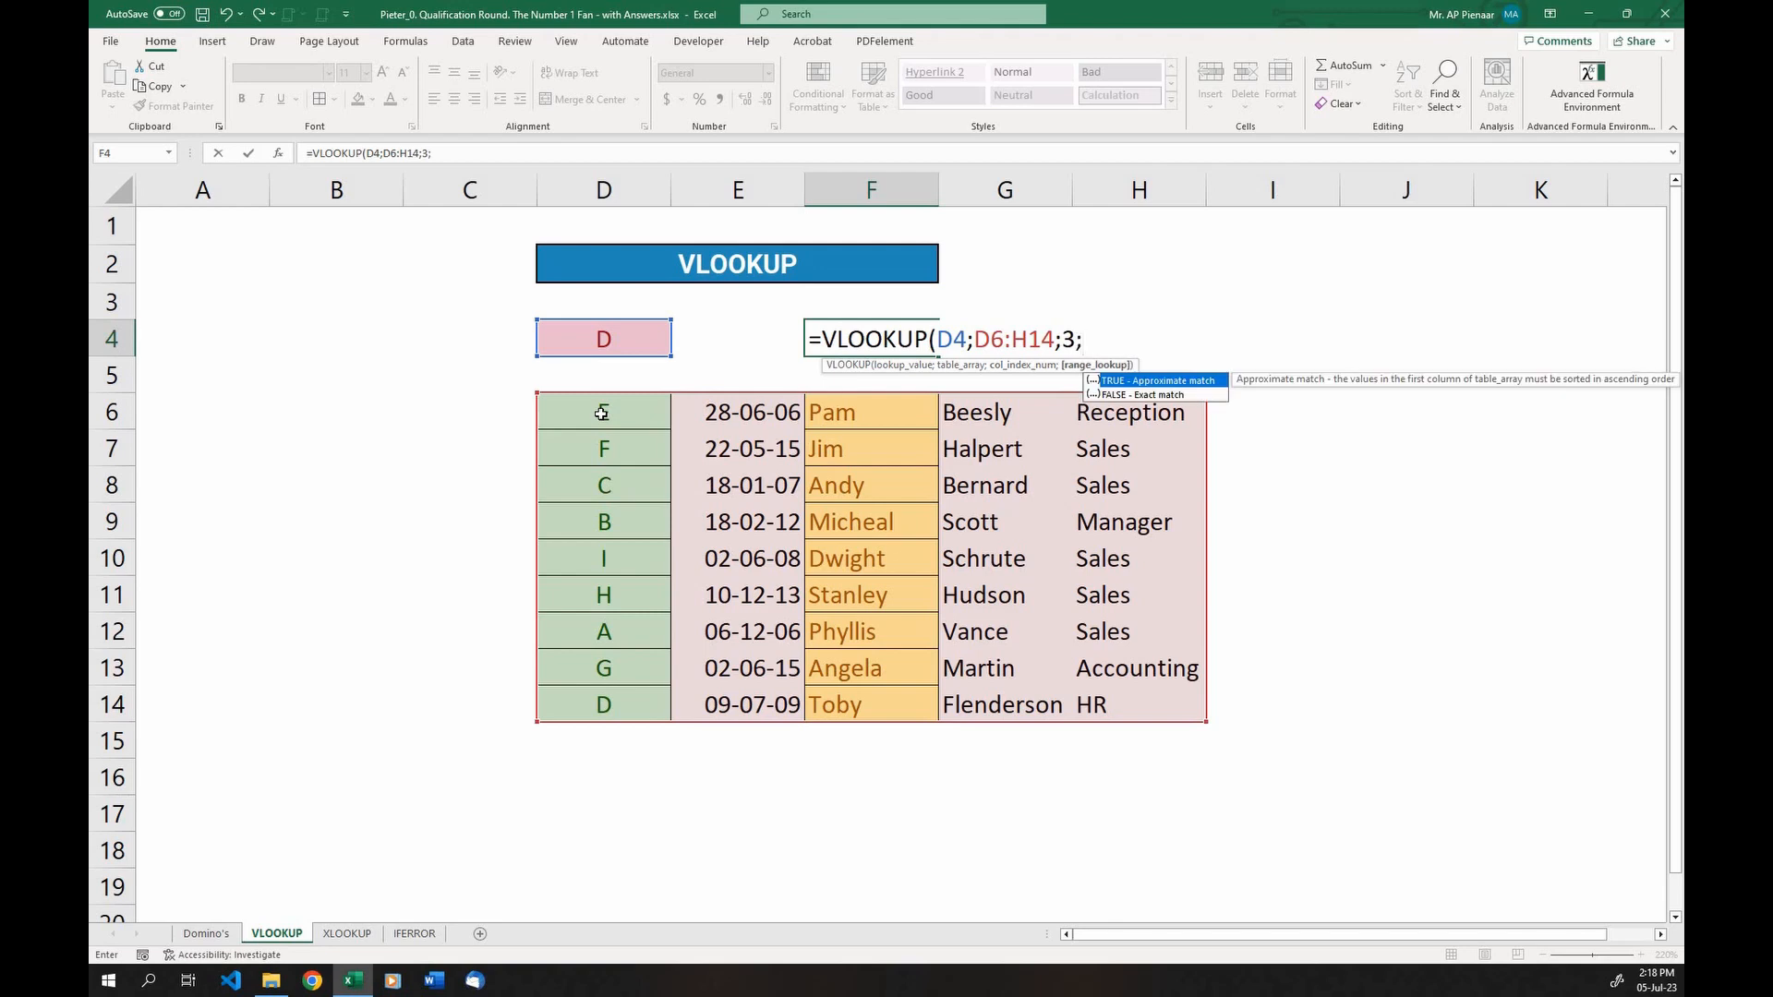
{"action": "type", "text": "FALSE)"}
{"action": "key", "text": "Return"}
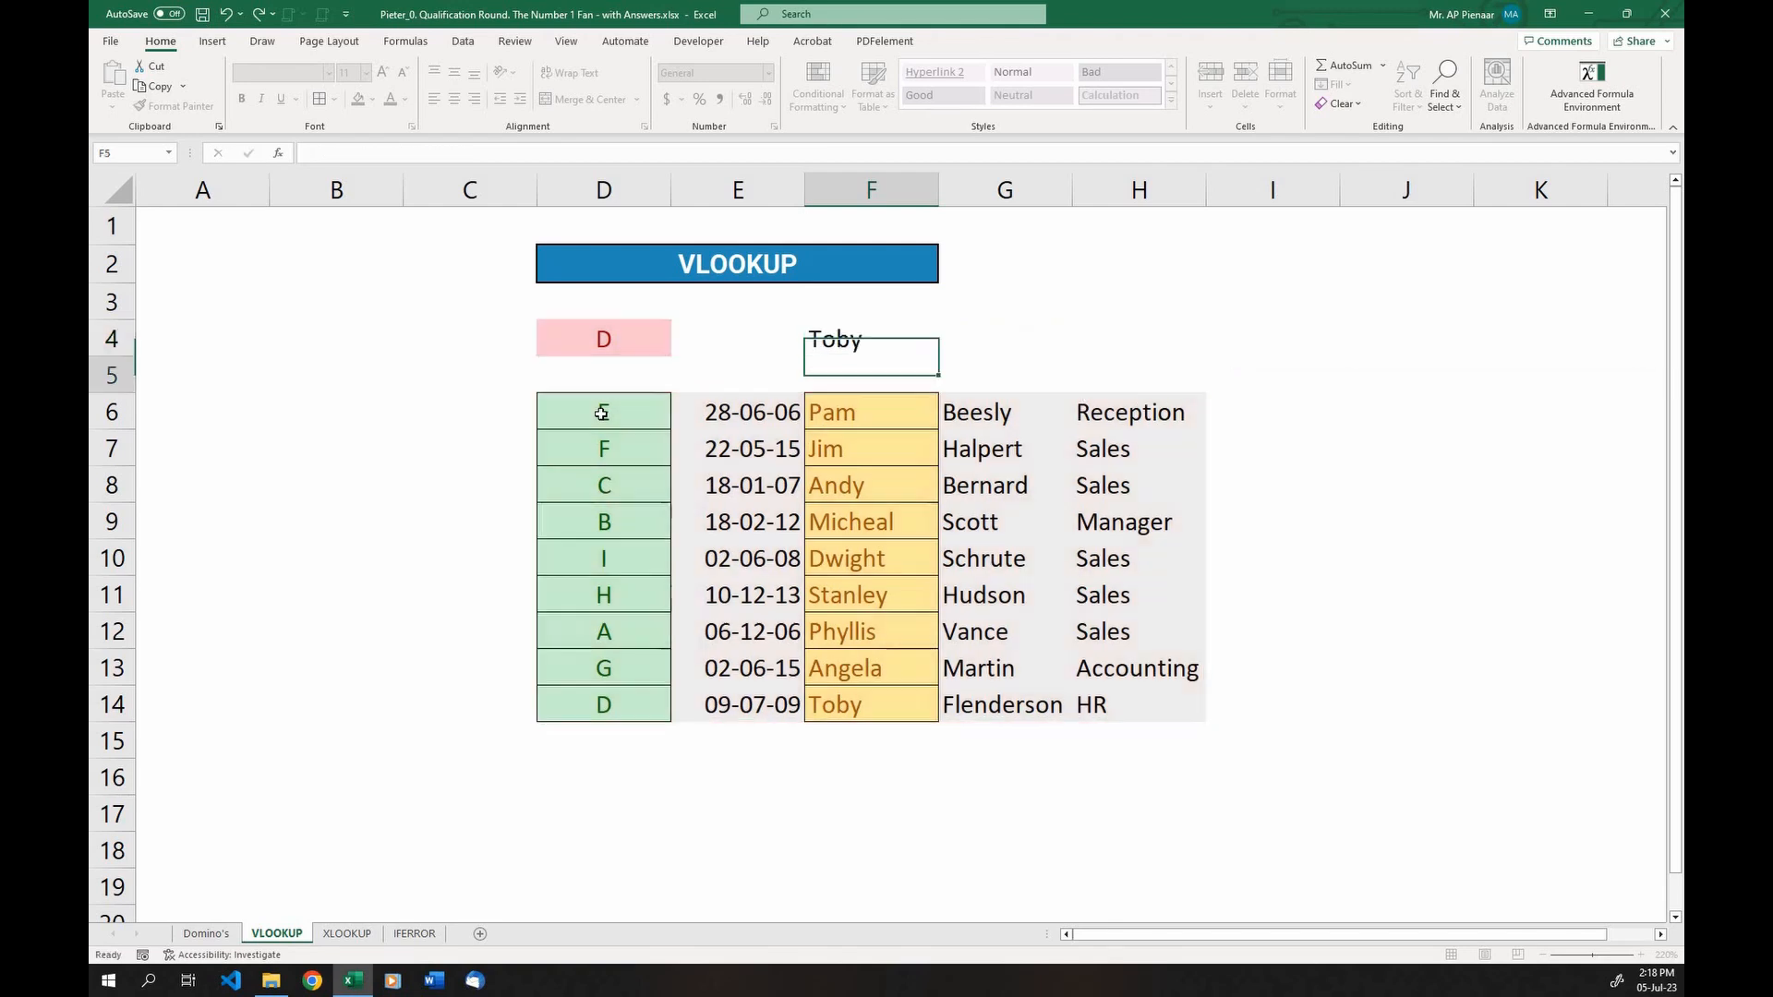
Change the lookup value in D4 to H and compare the F4 result with D11:F11
{"action": "left_click", "coordinate": [877, 333]}
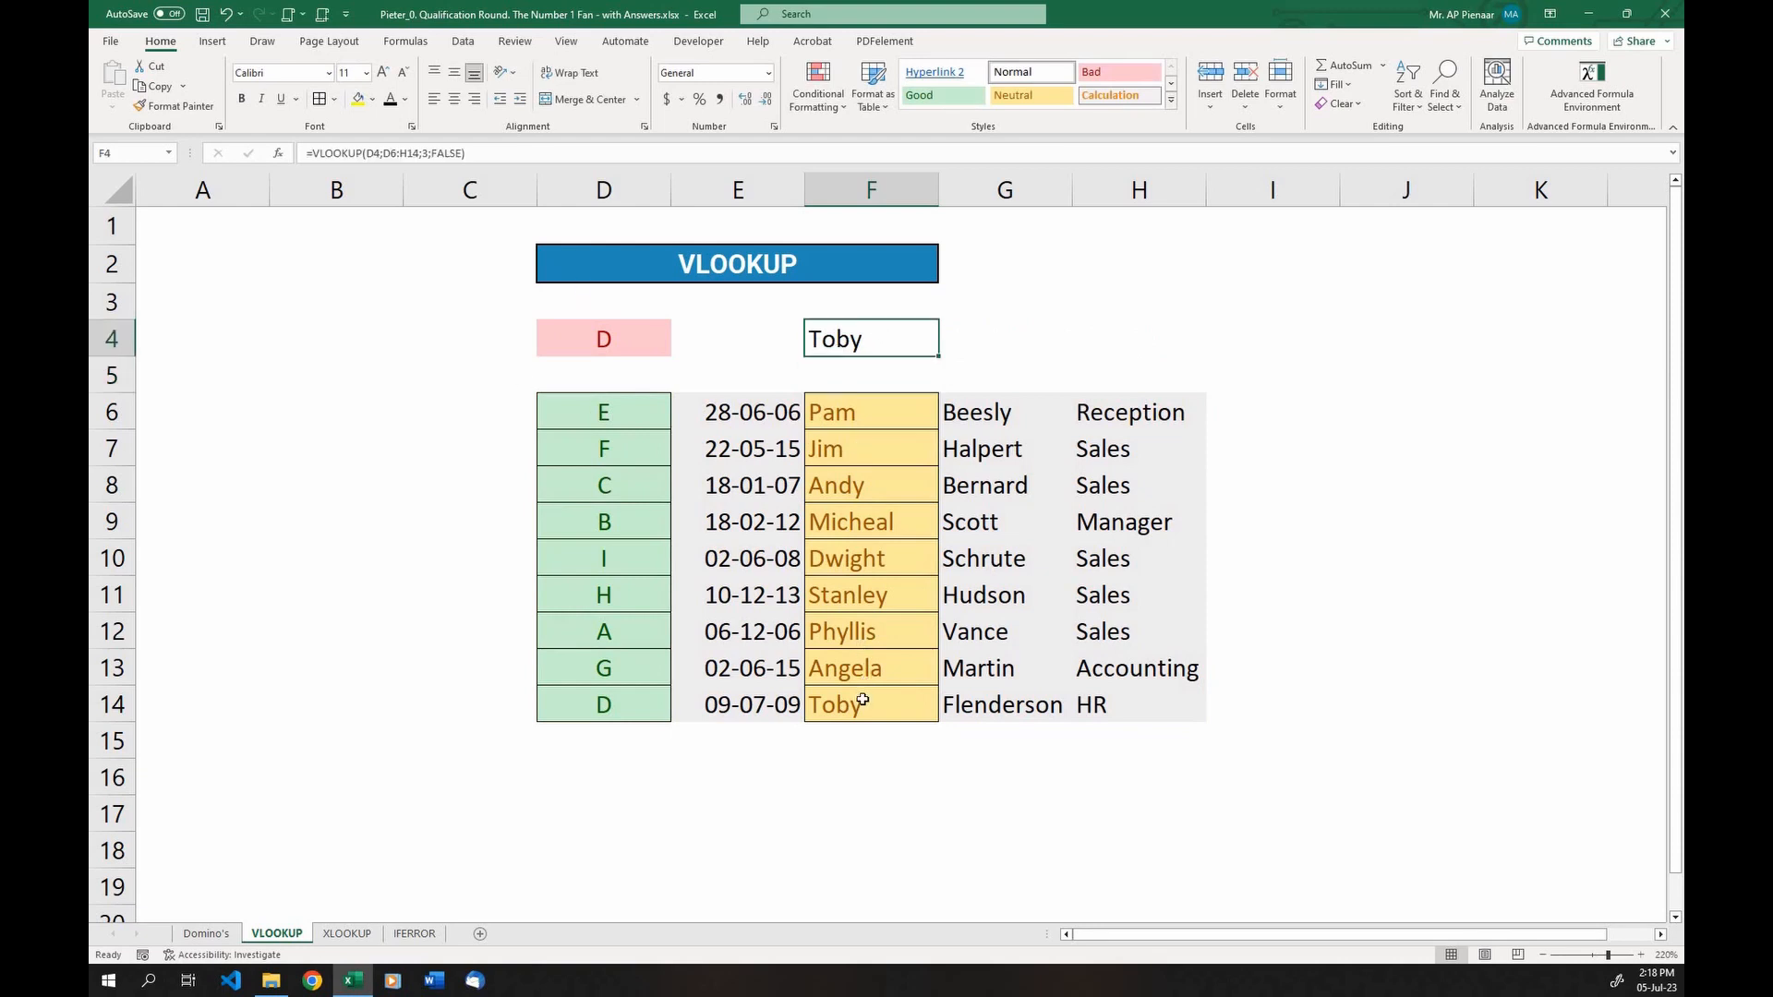
{"action": "left_click", "coordinate": [860, 704]}
{"action": "left_click", "coordinate": [610, 351]}
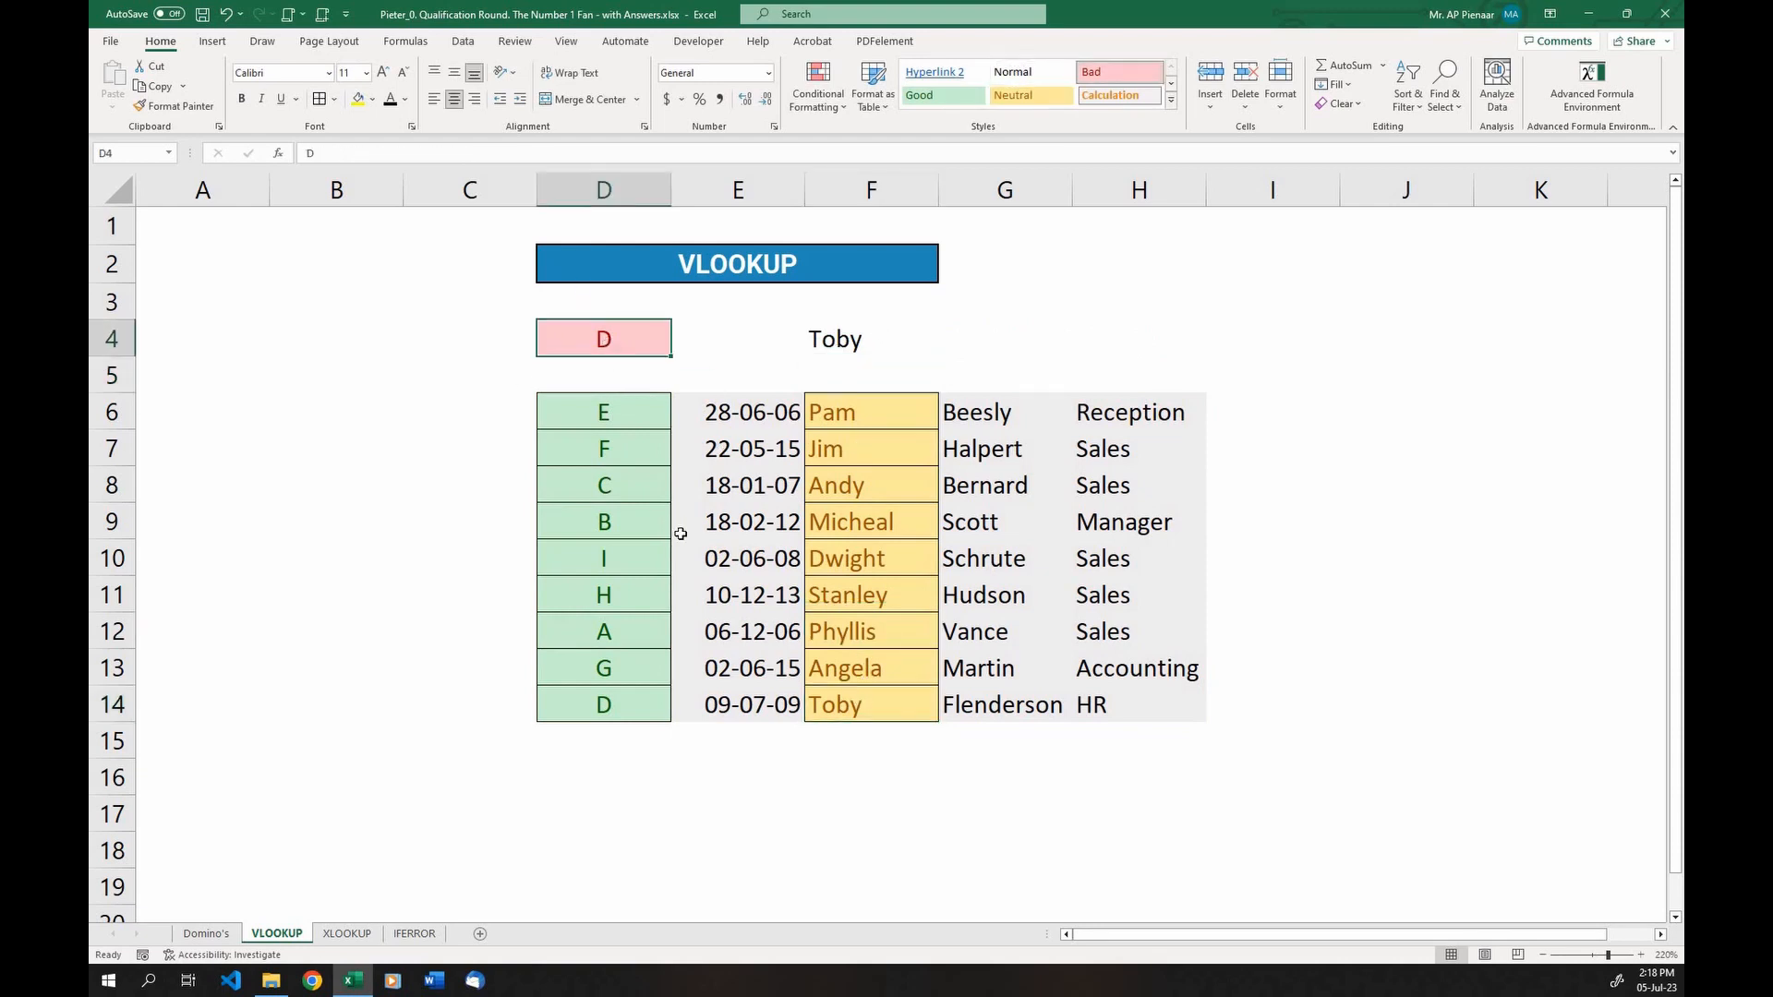
{"action": "type", "text": "H"}
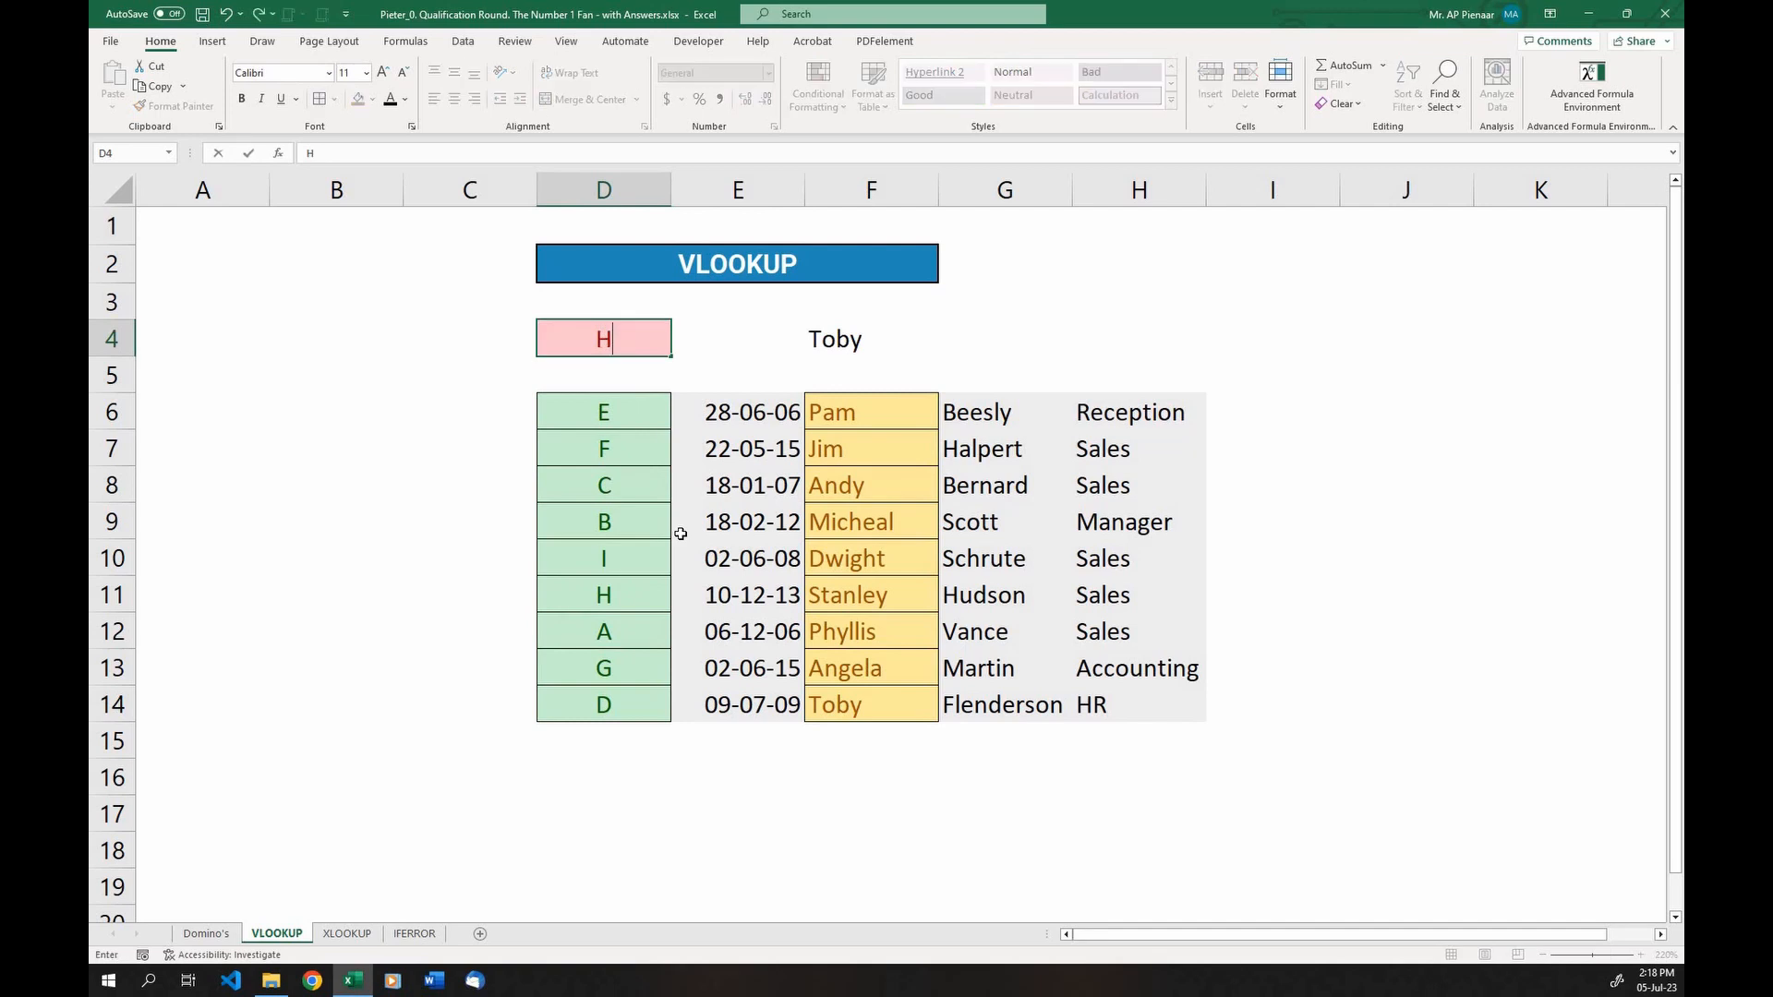
{"action": "key", "text": "Return"}
{"action": "left_click_drag", "start_coordinate": [633, 596], "coordinate": [865, 593]}
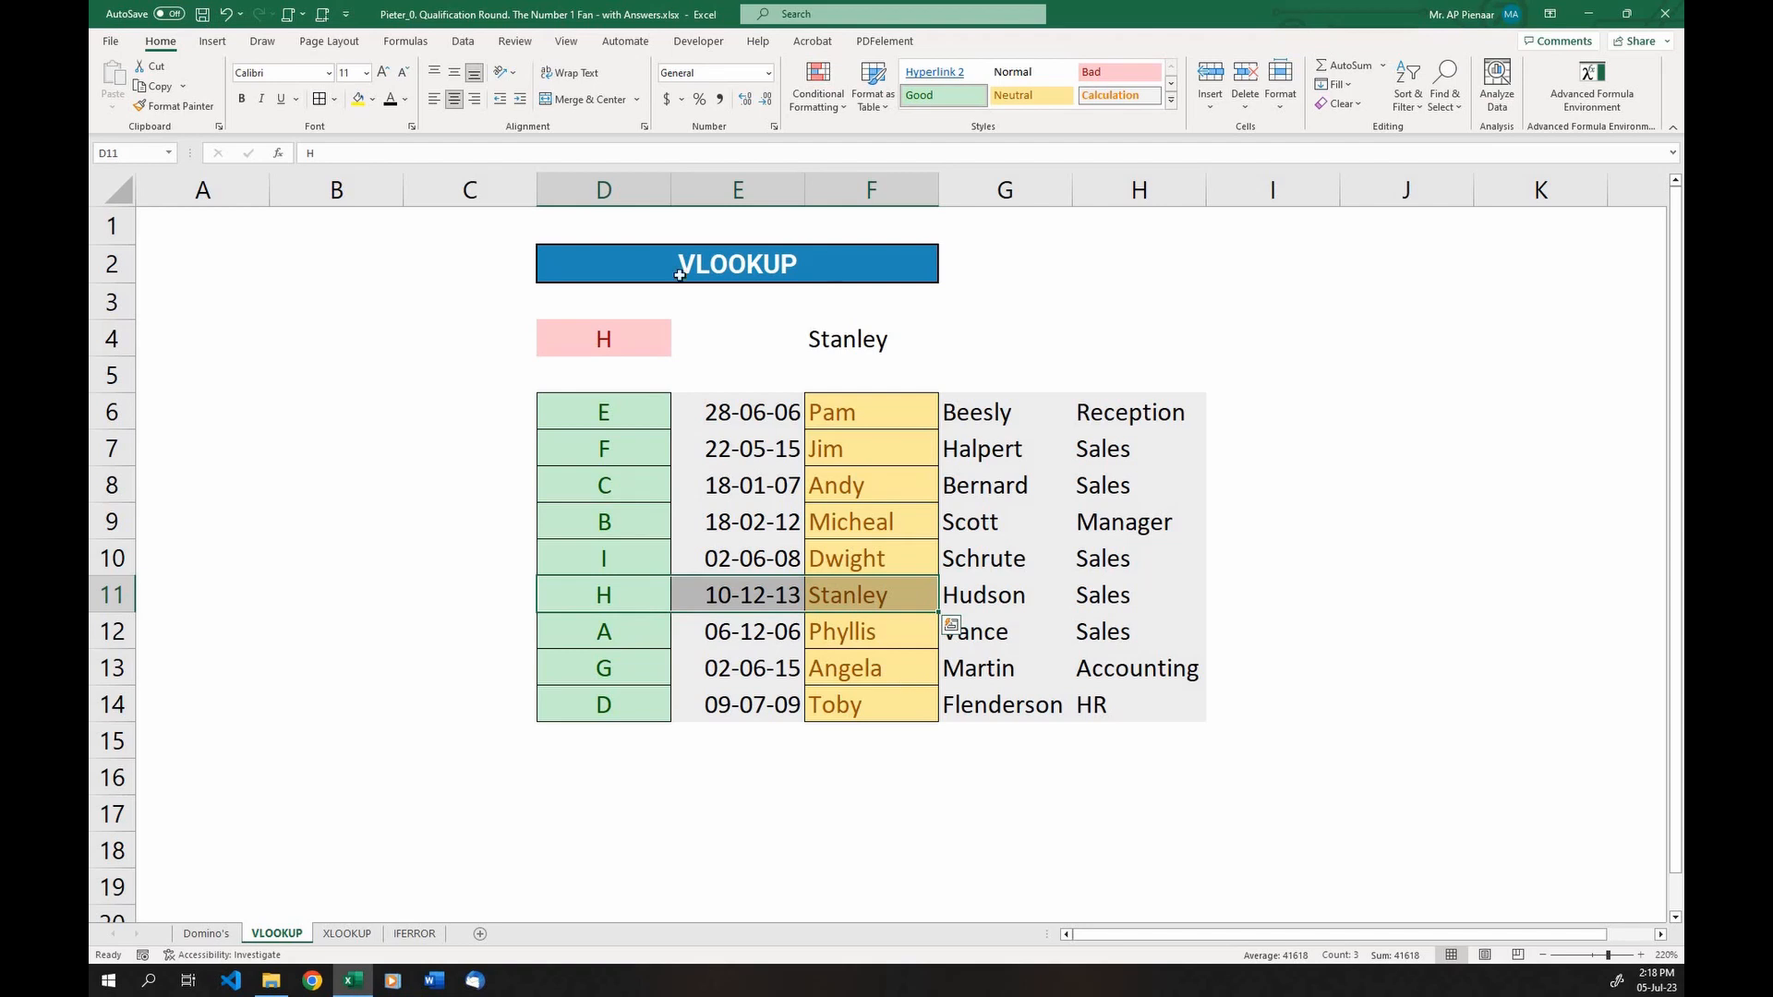
Review the lookup values in D6:D14 and the corresponding return entries in column F
{"action": "left_click_drag", "start_coordinate": [601, 407], "coordinate": [601, 704]}
{"action": "left_click_drag", "start_coordinate": [865, 414], "coordinate": [863, 669]}
{"action": "left_click", "coordinate": [994, 647]}
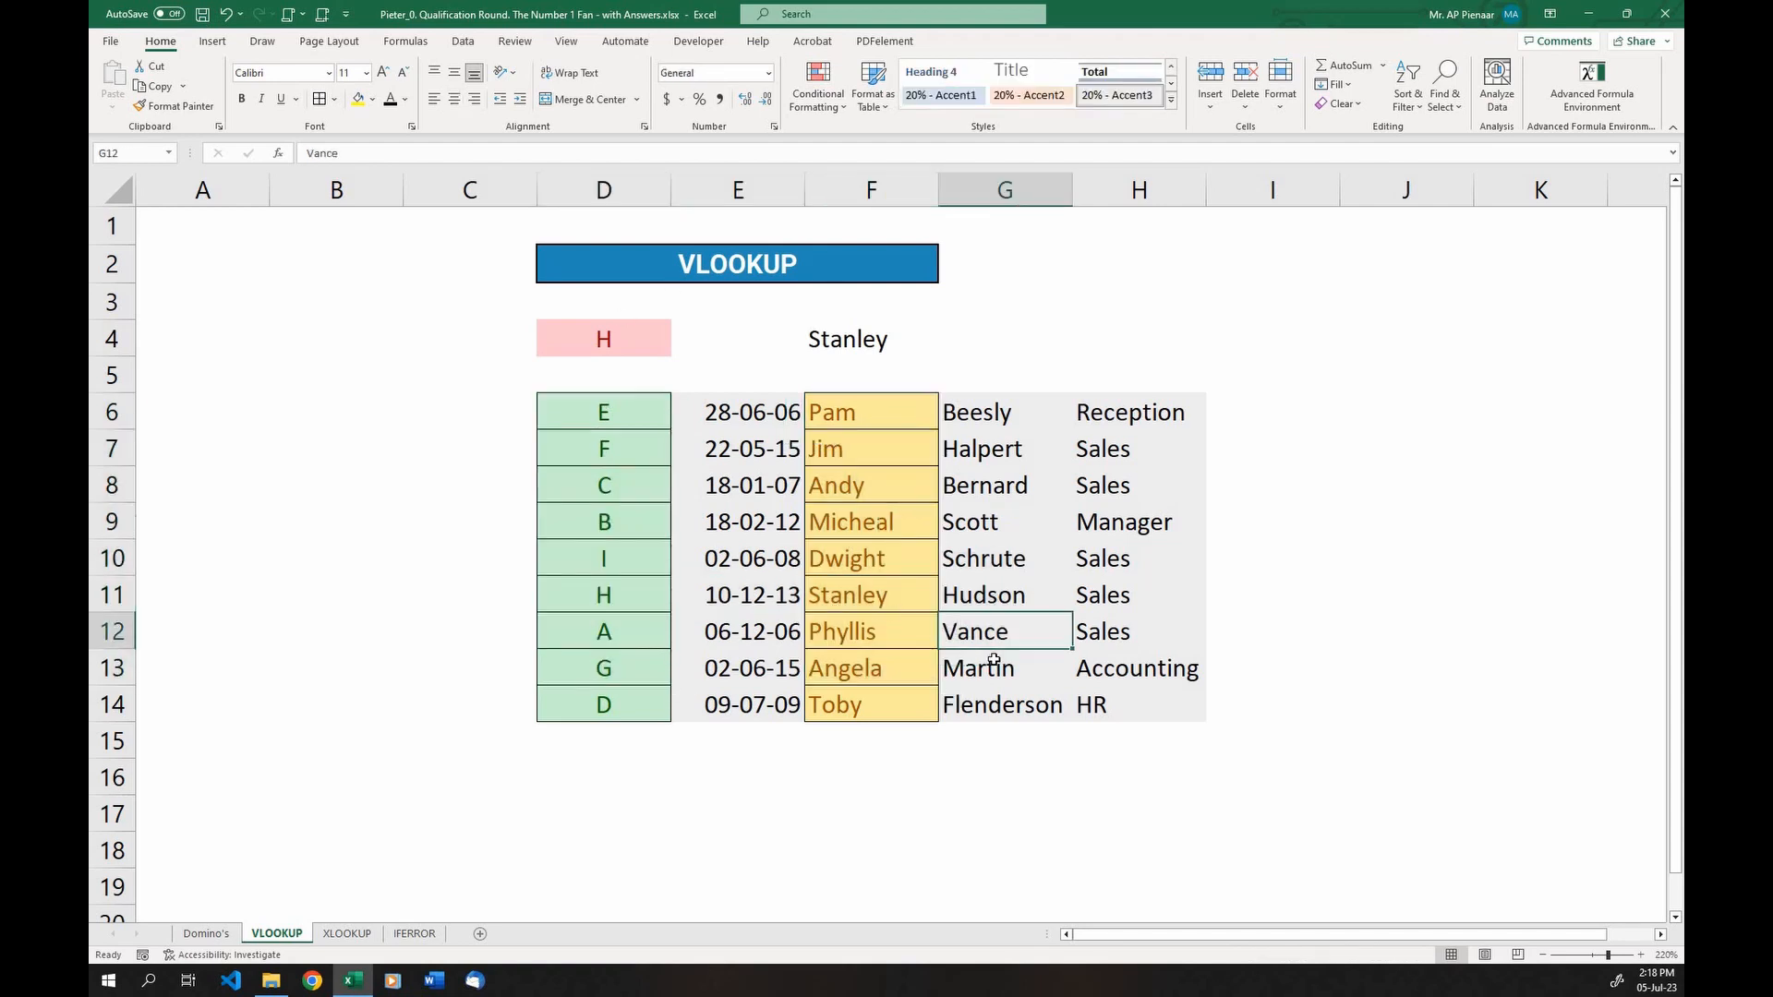
{"action": "left_click_drag", "start_coordinate": [605, 412], "coordinate": [609, 705]}
Remove the range_lookup argument from the VLOOKUP in F4 and compare its result with rows 11 and 9
{"action": "left_click", "coordinate": [851, 326]}
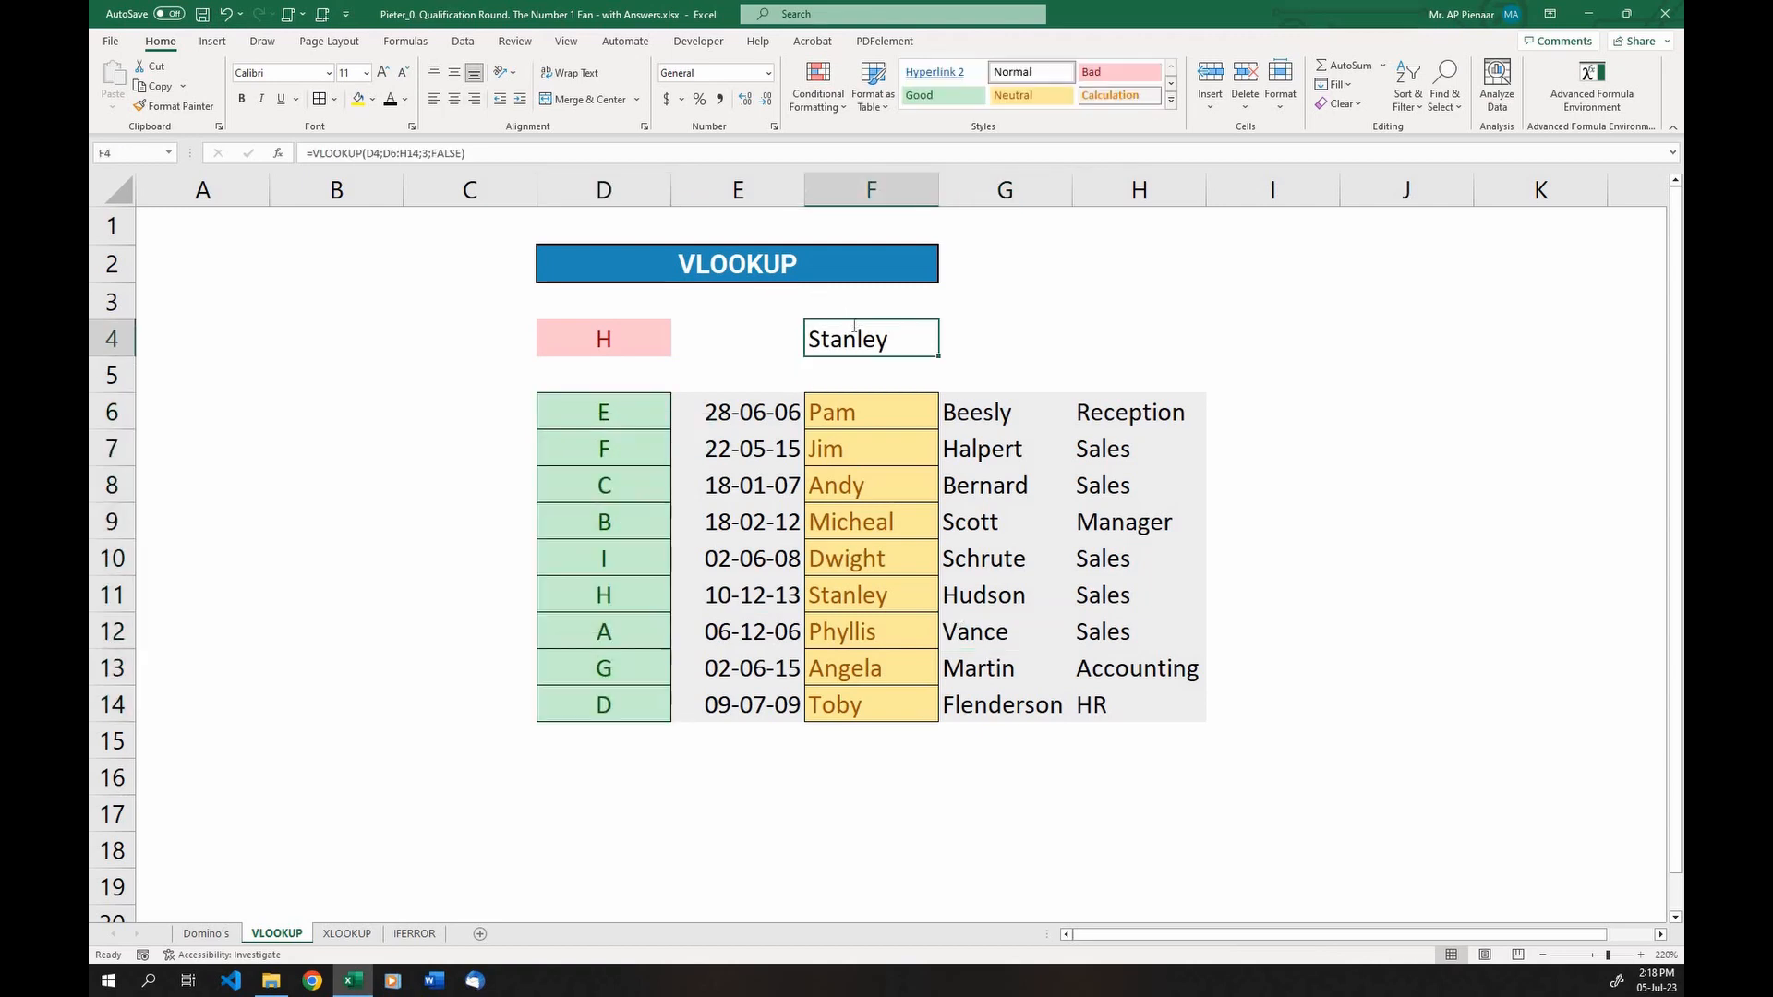
{"action": "double_click", "coordinate": [851, 328]}
{"action": "double_click", "coordinate": [1111, 338]}
{"action": "key", "text": "Delete"}
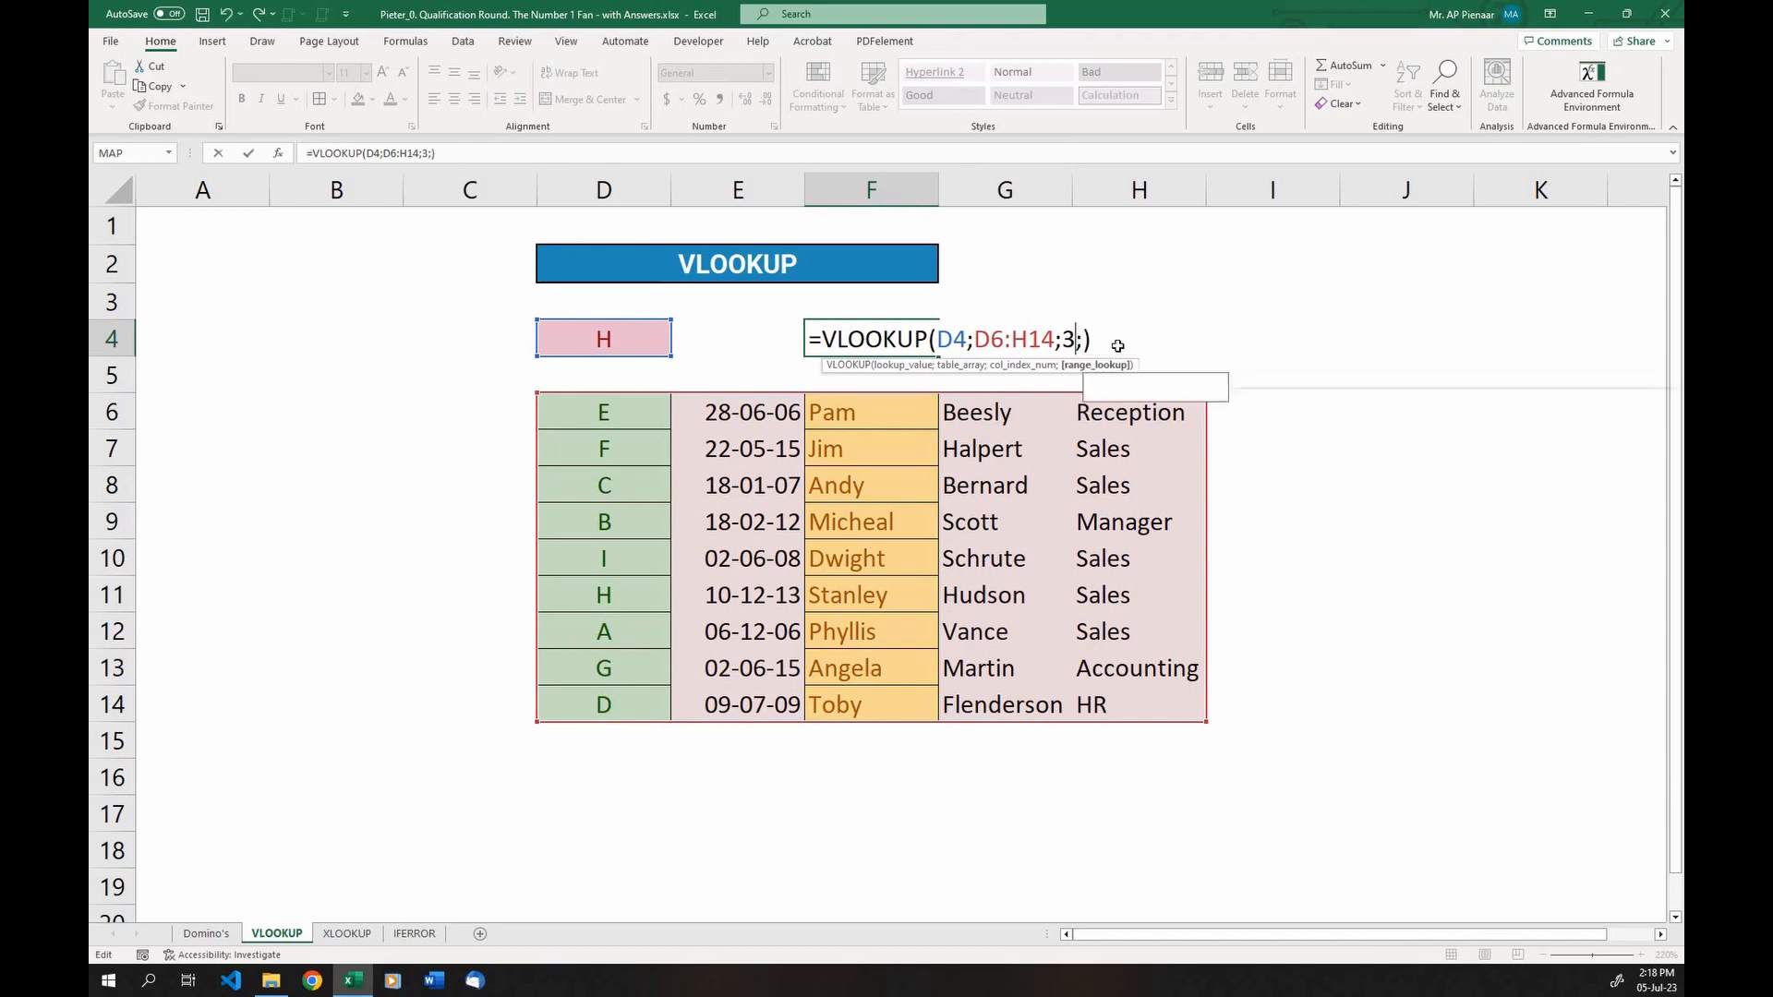
{"action": "type", "text": "TRUE"}
{"action": "key", "text": "Return"}
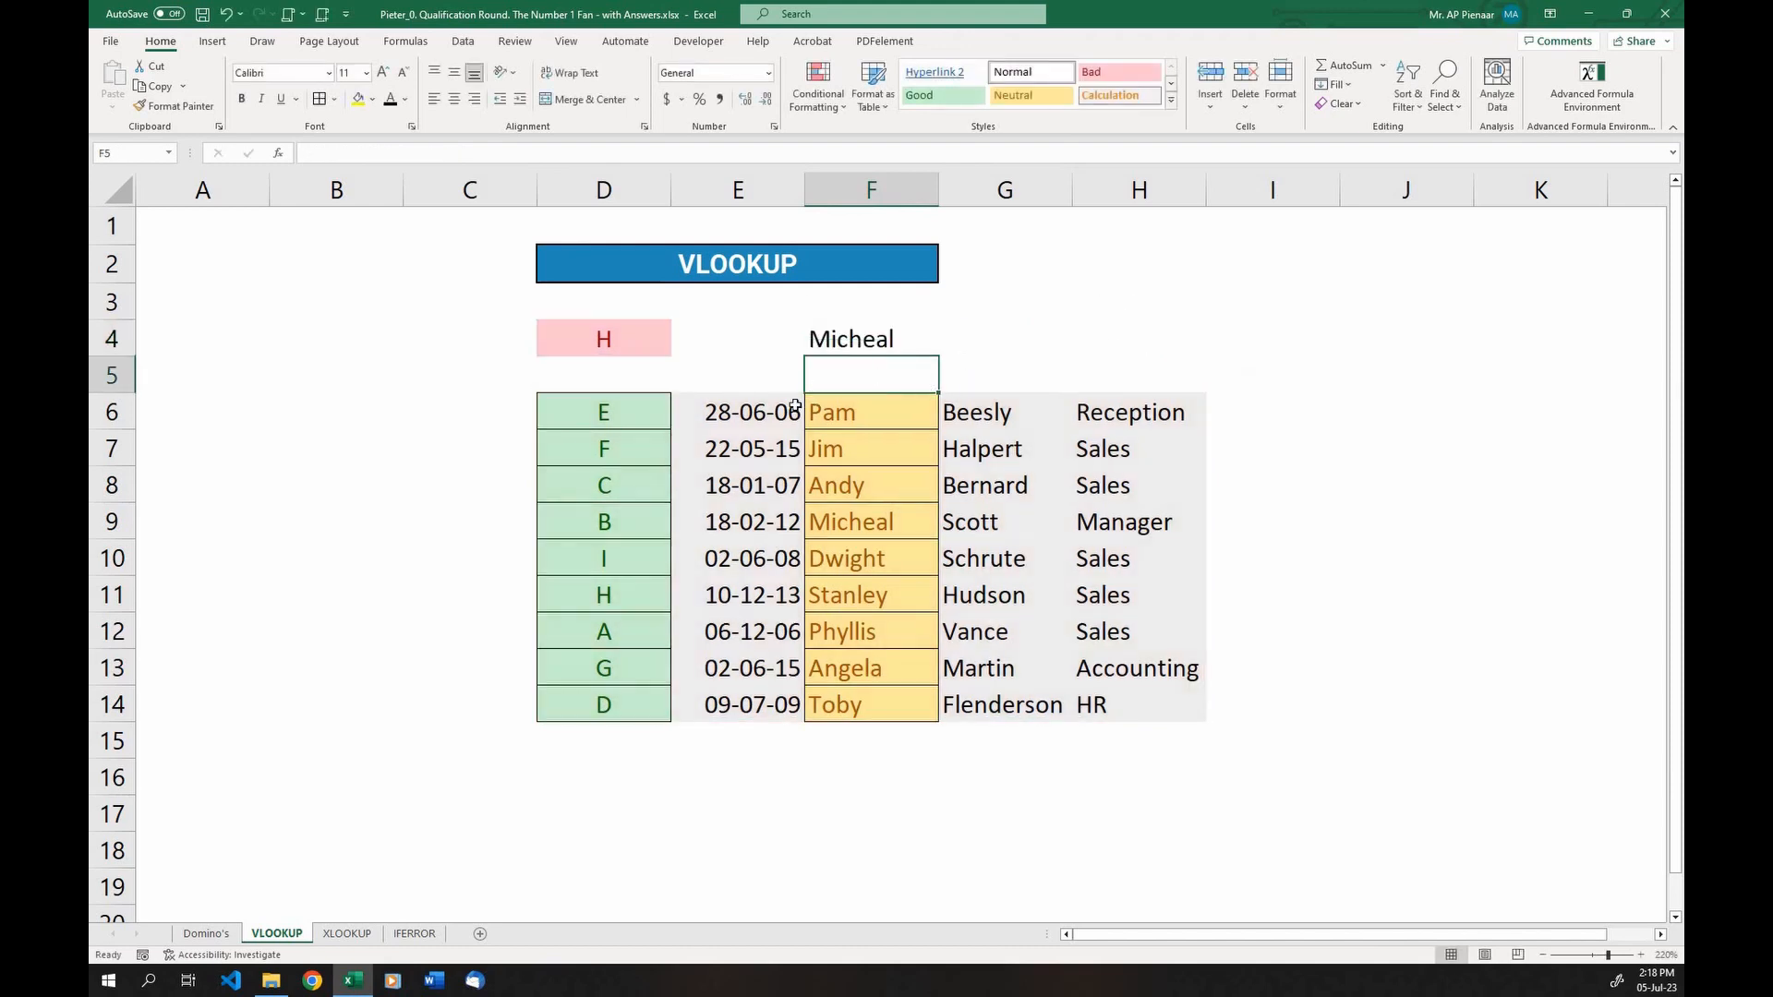
{"action": "left_click", "coordinate": [637, 596]}
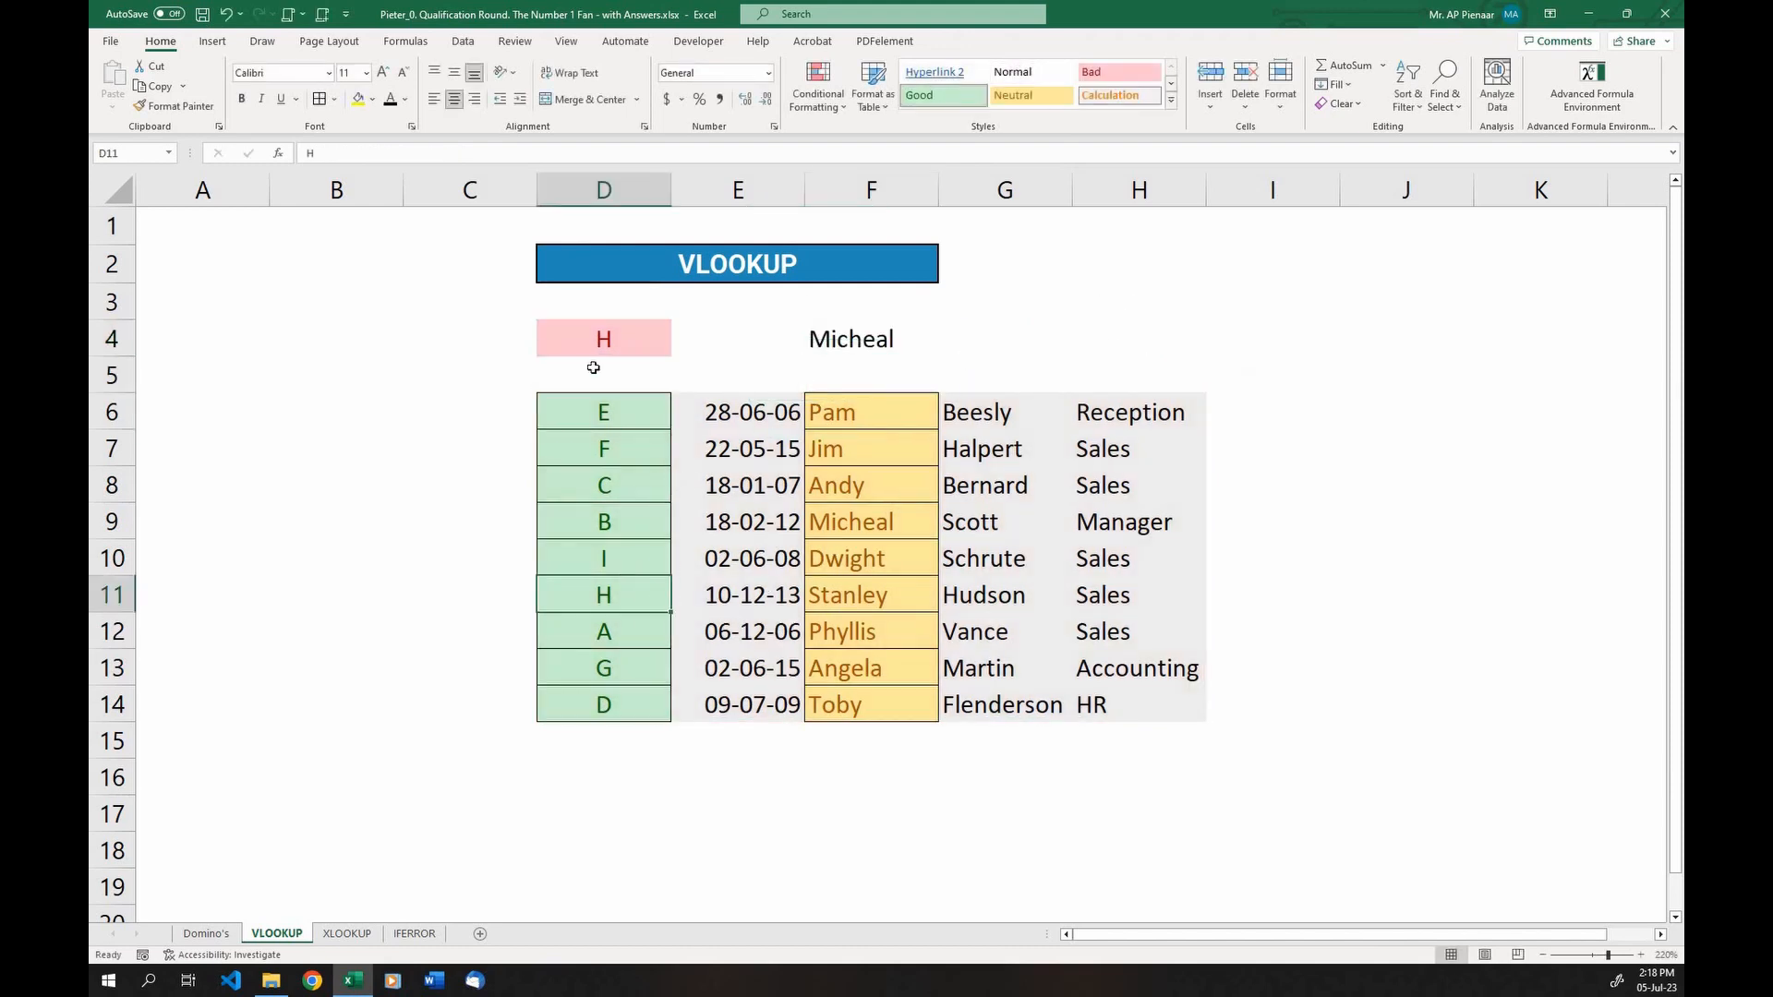
{"action": "left_click", "coordinate": [603, 350]}
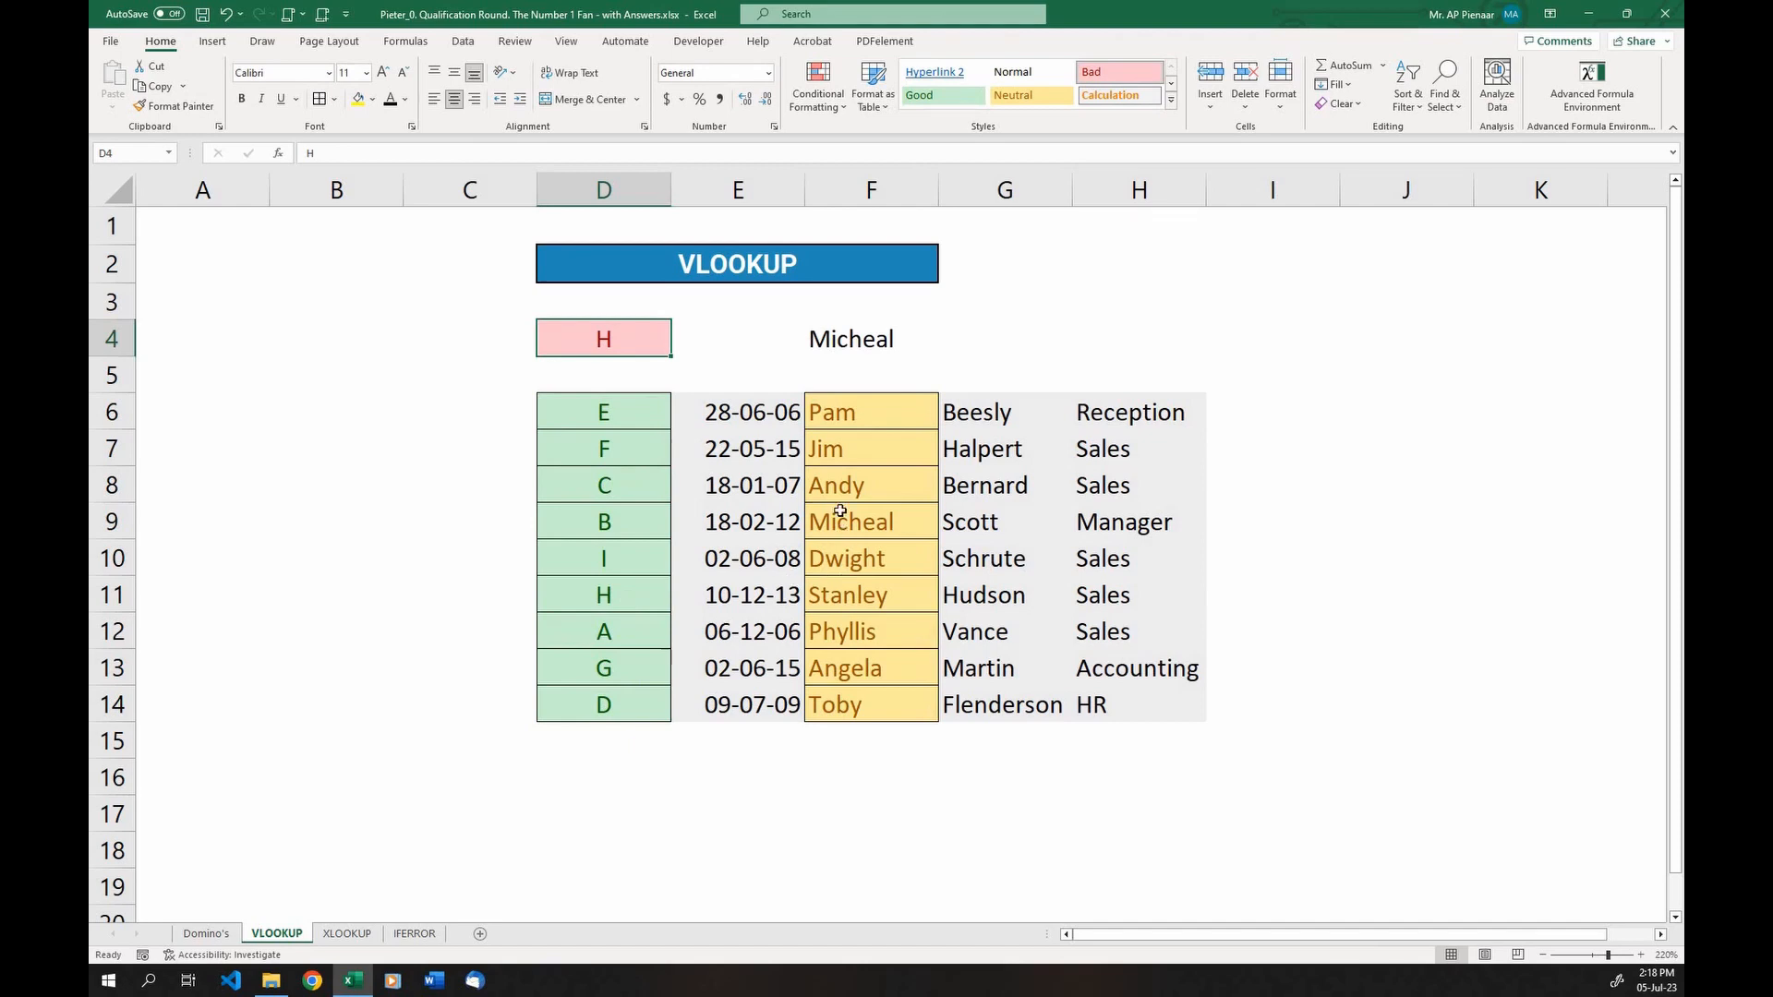
{"action": "left_click_drag", "start_coordinate": [843, 517], "coordinate": [622, 528]}
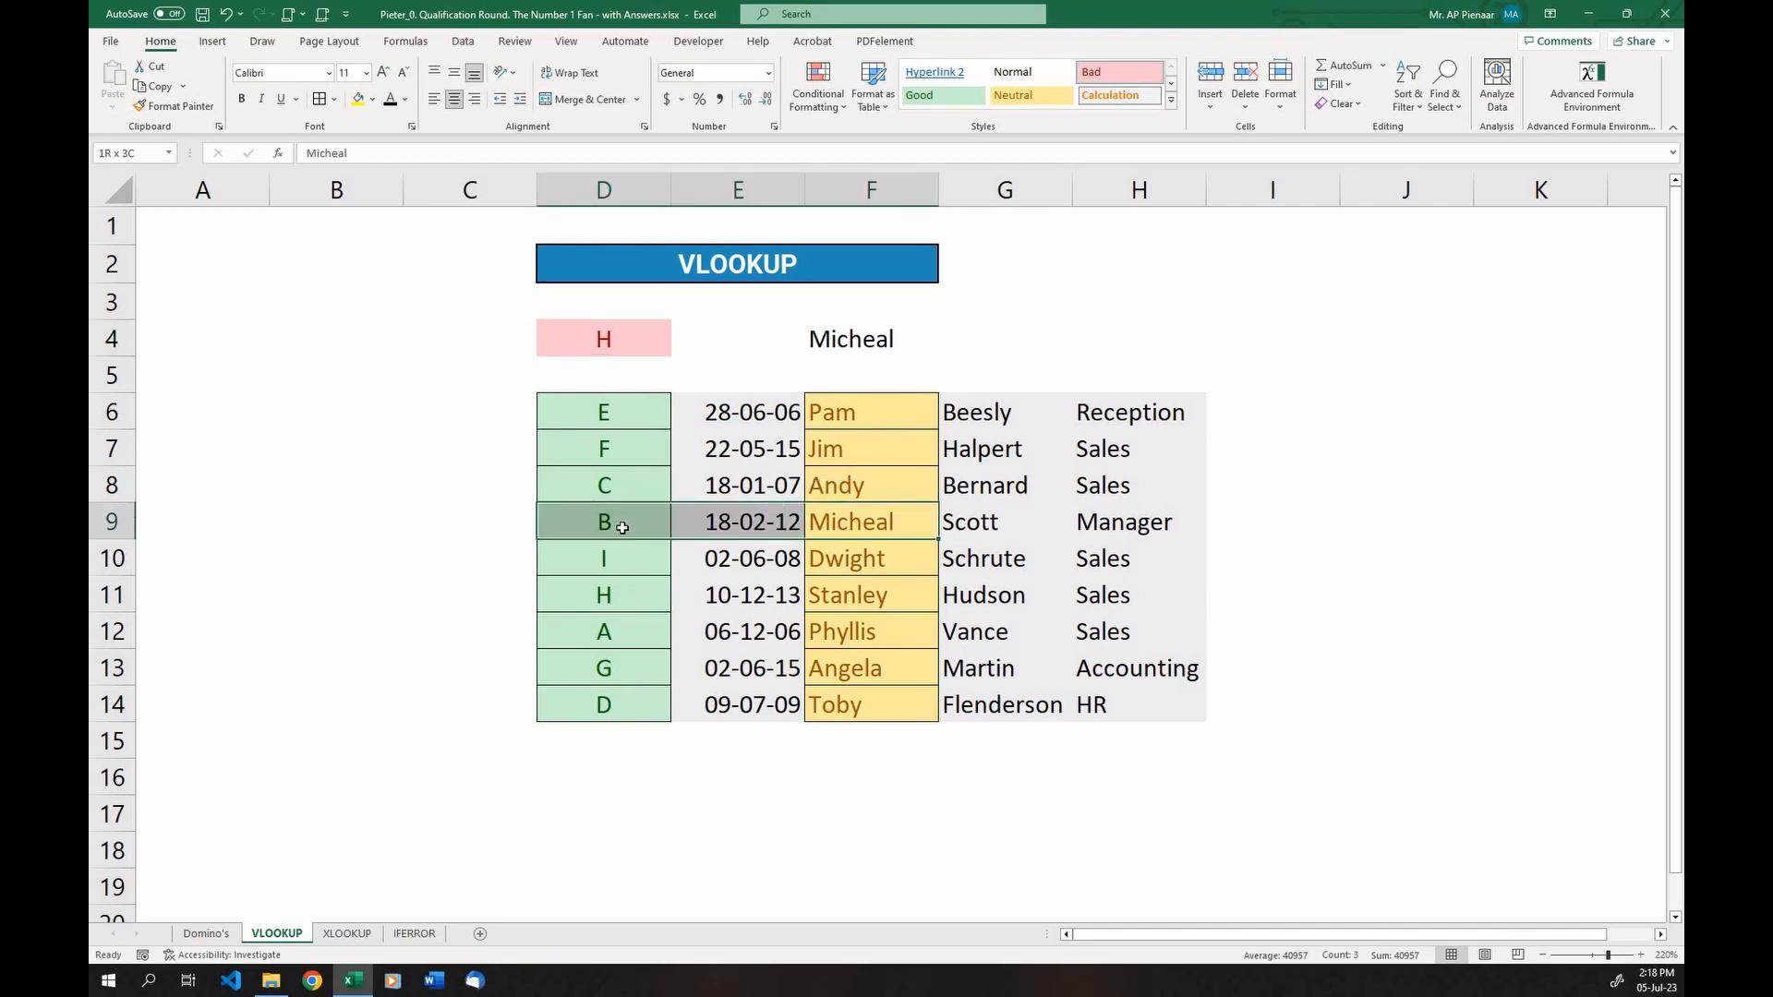
Add FALSE back as the exact-match argument of the VLOOKUP formula in F4
{"action": "left_click", "coordinate": [822, 342]}
{"action": "double_click", "coordinate": [822, 341]}
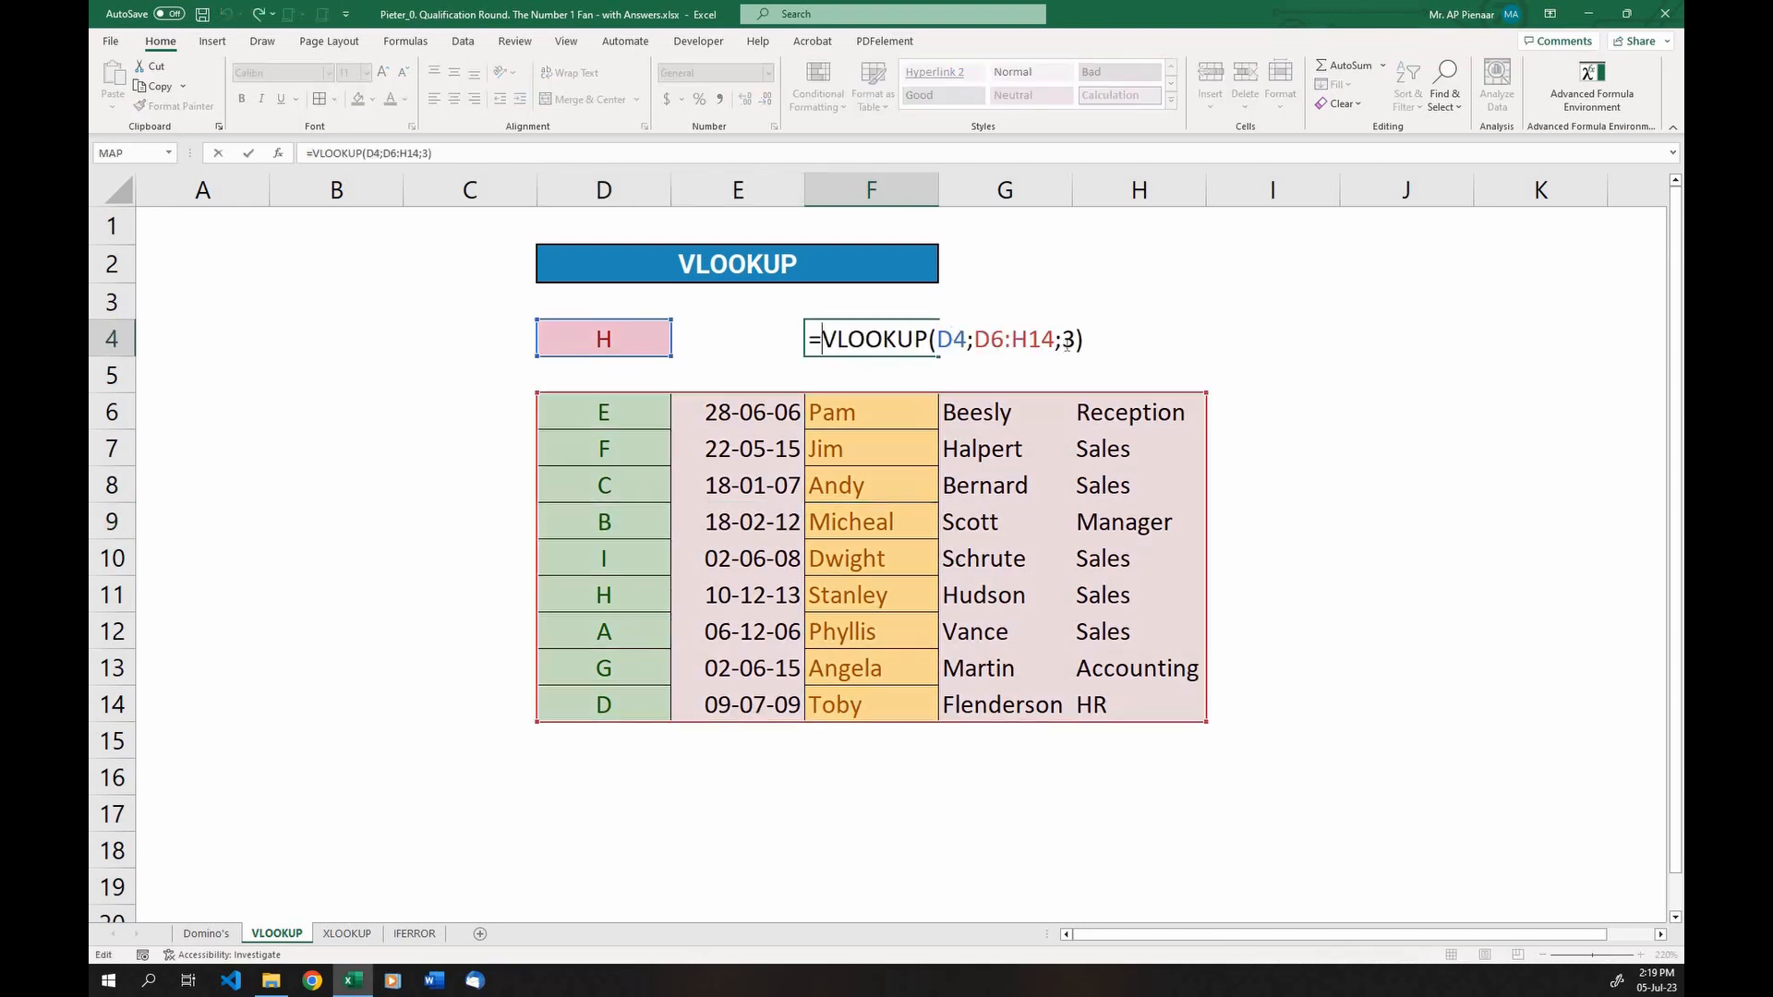
{"action": "left_click", "coordinate": [1073, 339]}
{"action": "type", "text": ";FALSE"}
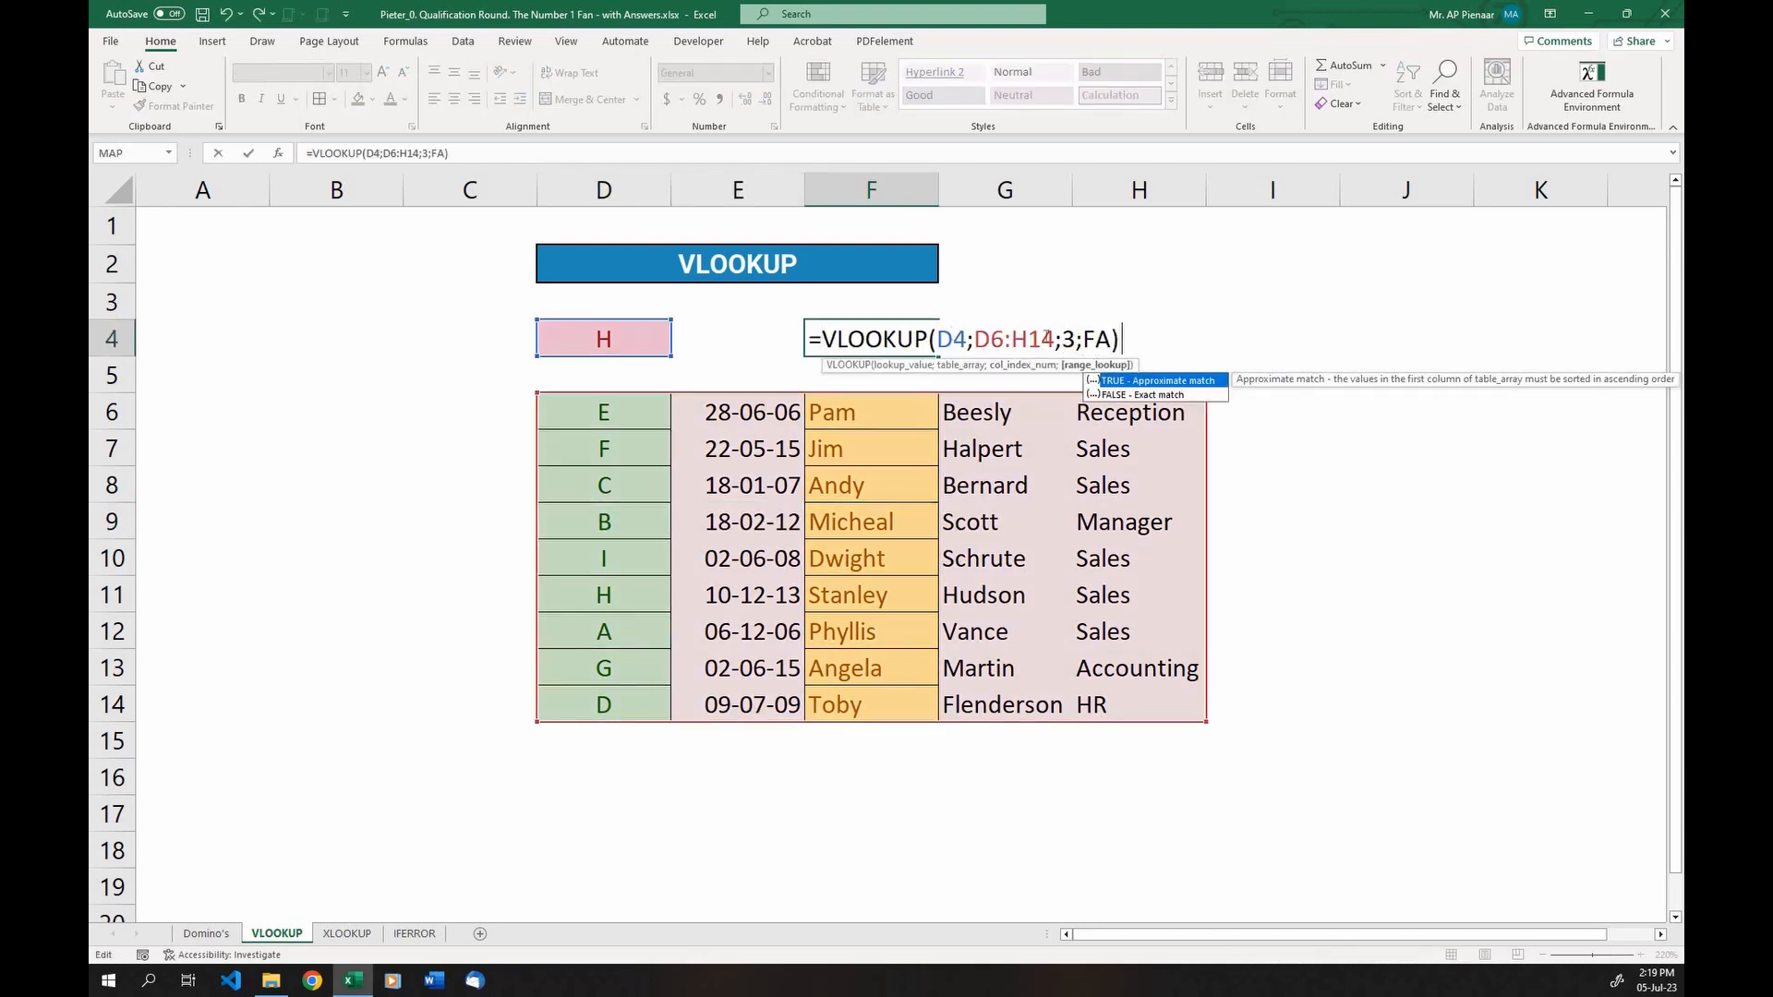
{"action": "key", "text": "Return"}
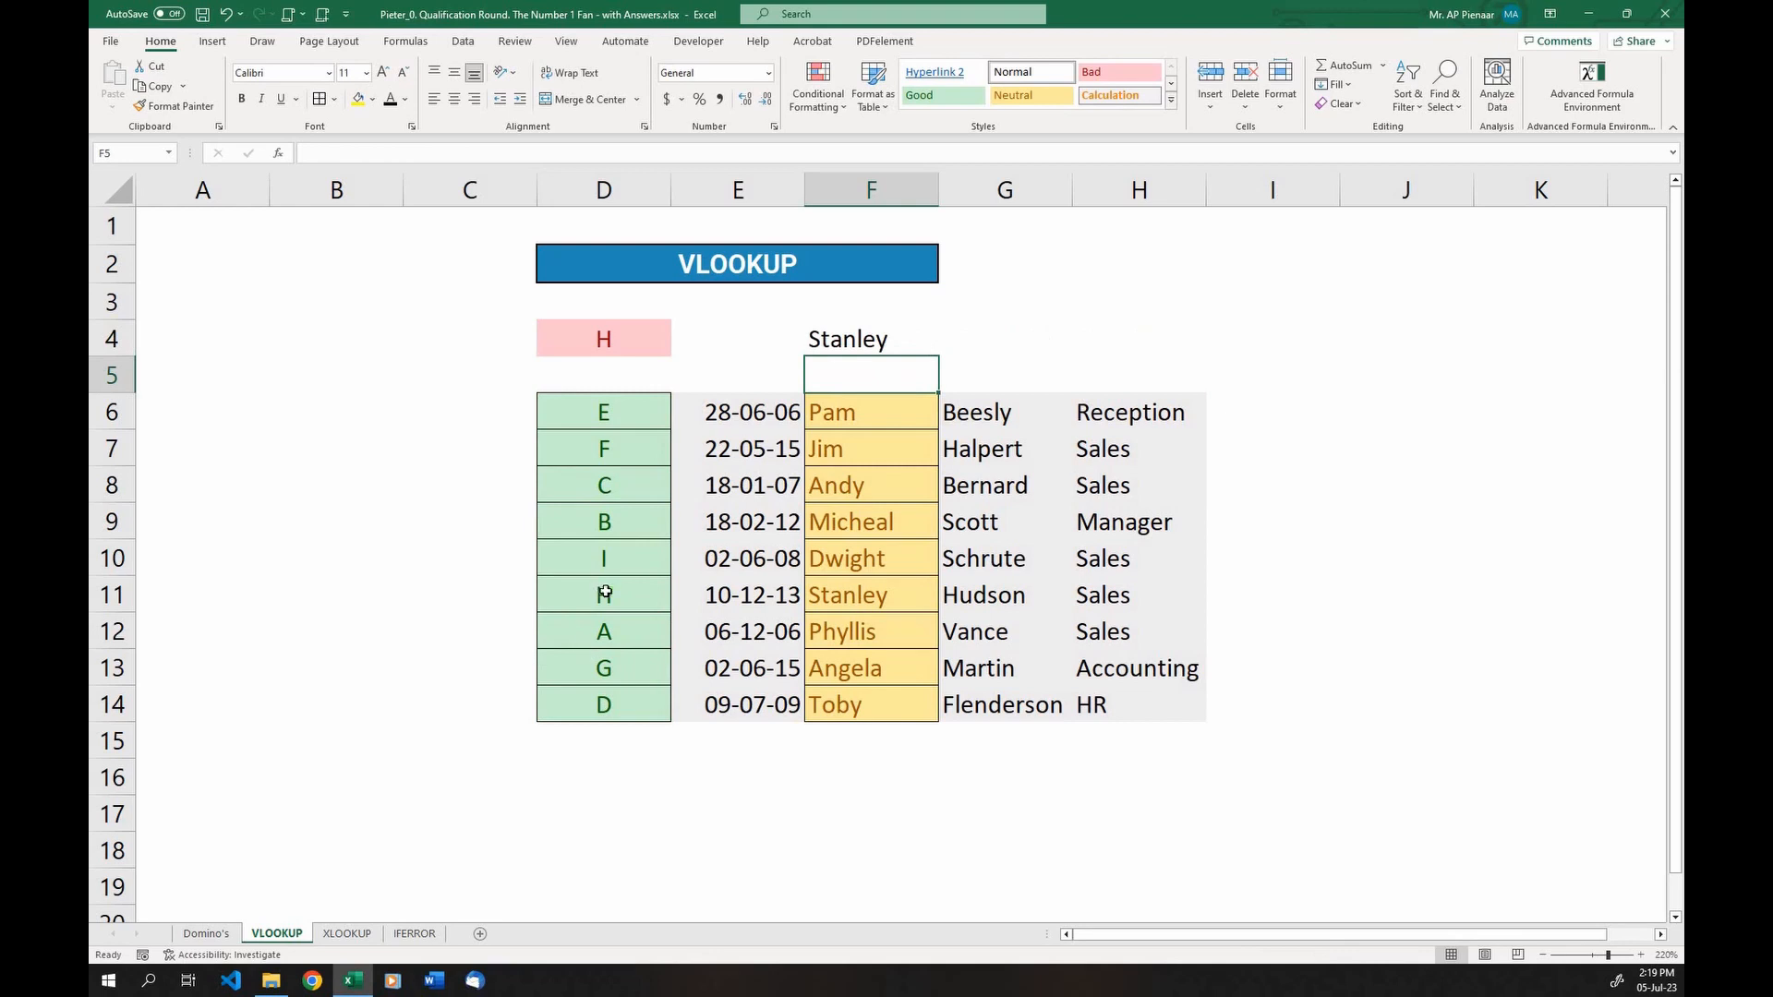
Check the VLOOKUP result against D11:F11 and review lookup value D4 and the unsorted lookup list D6:D14
{"action": "left_click_drag", "start_coordinate": [605, 592], "coordinate": [832, 589]}
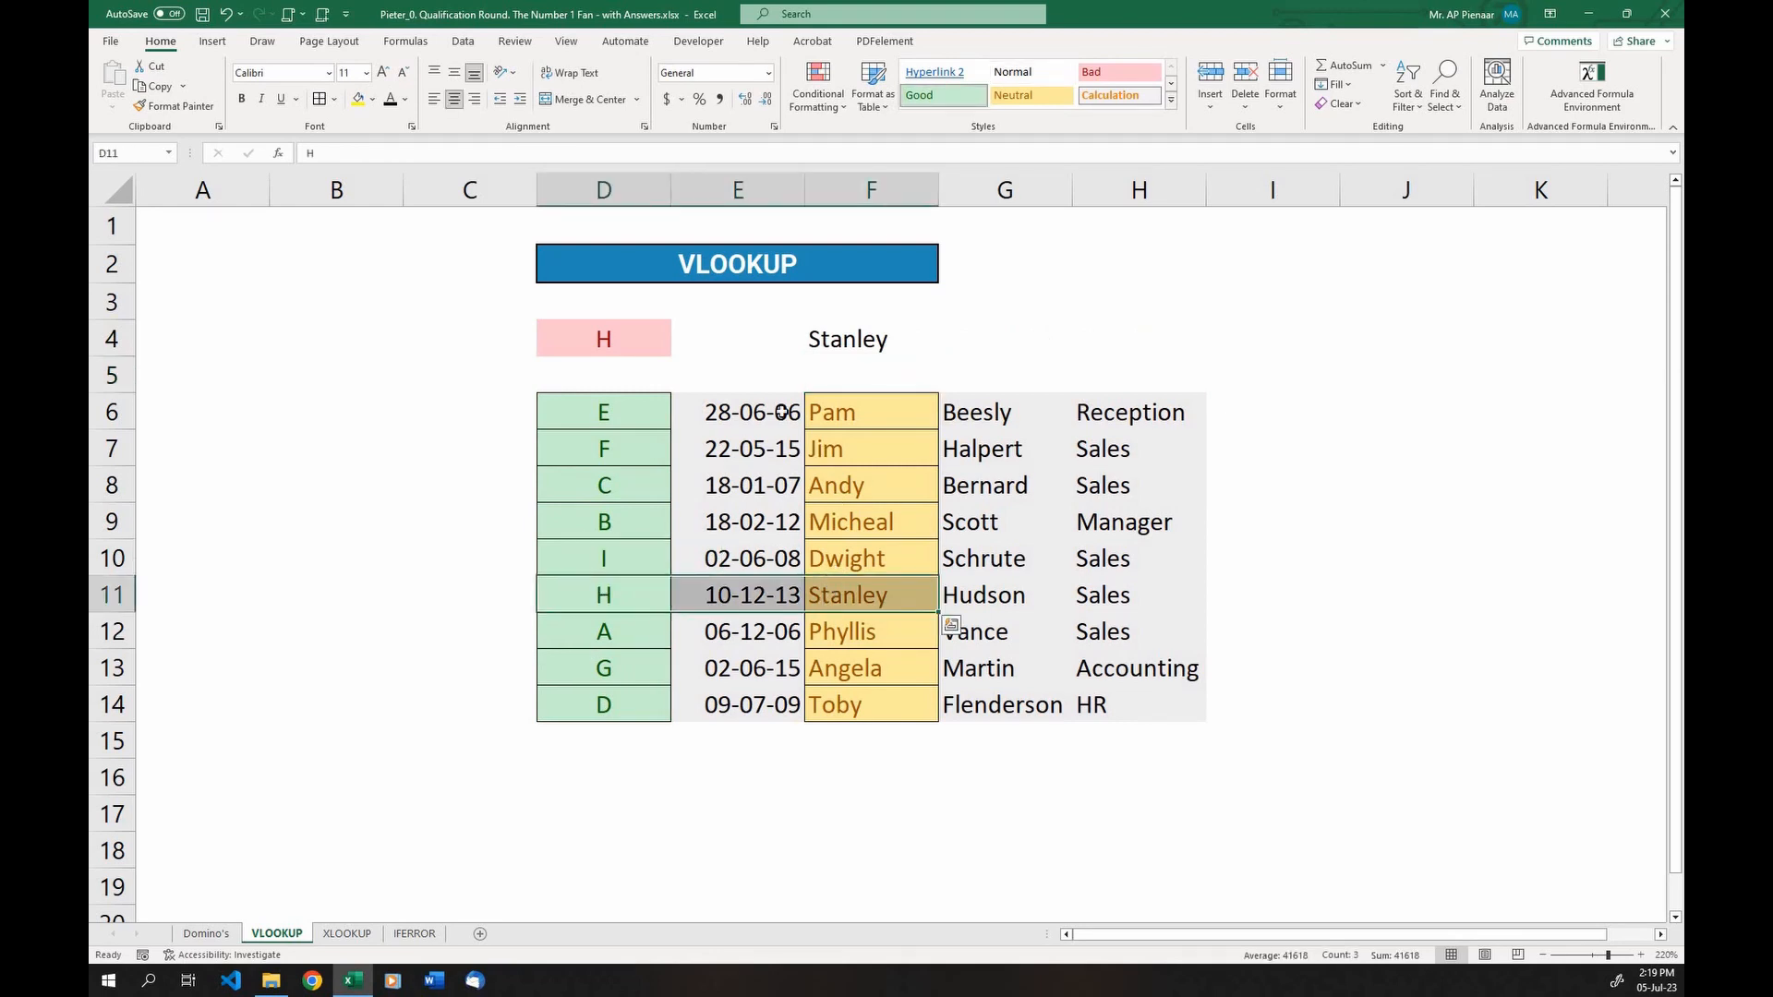
{"action": "left_click", "coordinate": [645, 344]}
{"action": "left_click_drag", "start_coordinate": [652, 405], "coordinate": [634, 680]}
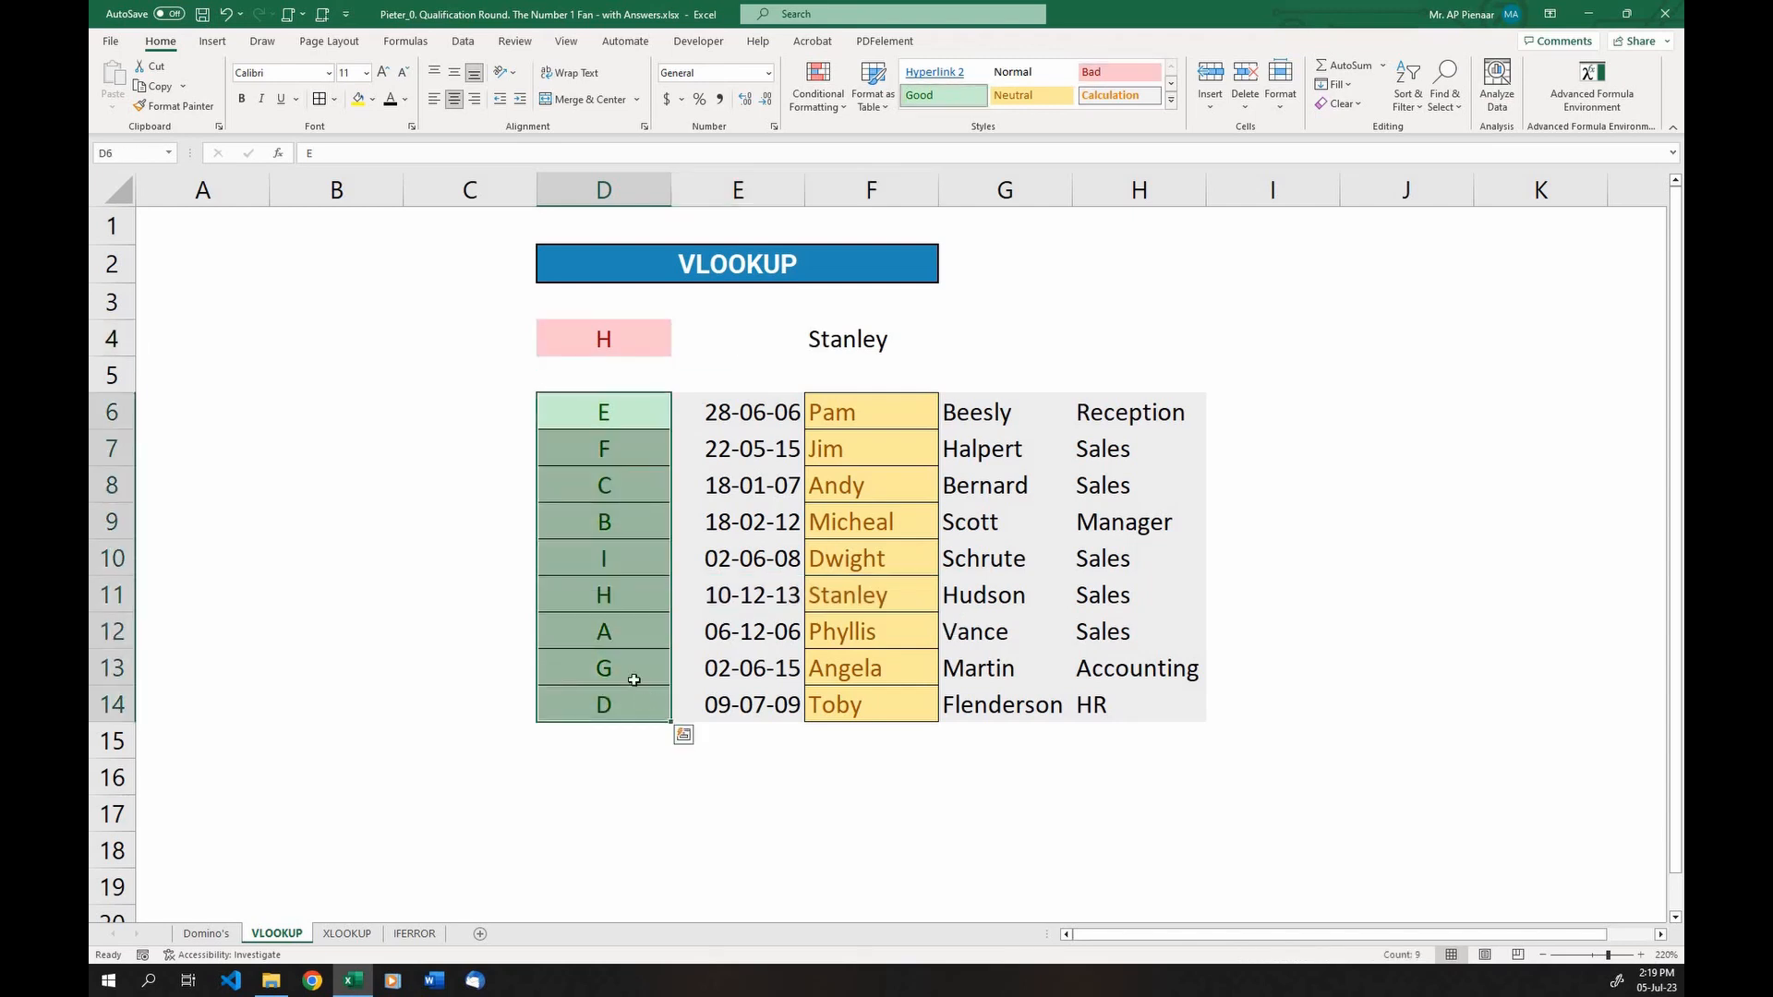
Switch to the XLOOKUP sheet and examine the blank areas between and beside the lookup and return lists
{"action": "left_click", "coordinate": [348, 934]}
{"action": "left_click", "coordinate": [549, 817]}
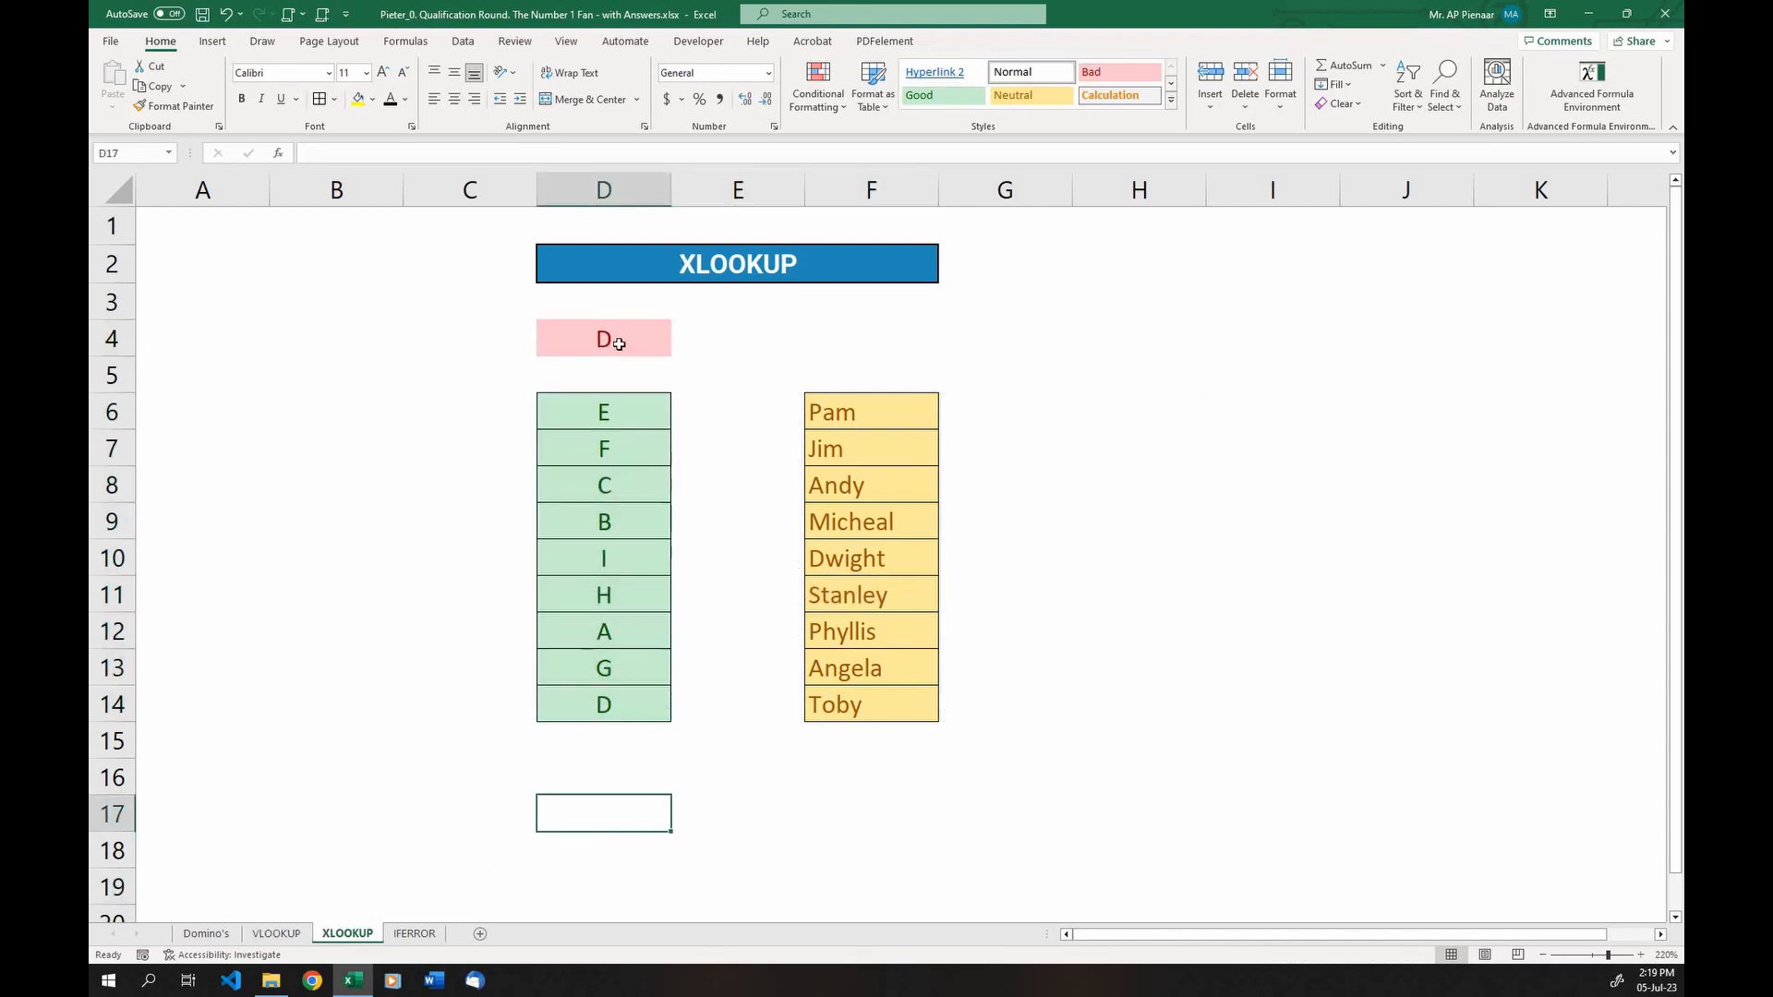
{"action": "left_click_drag", "start_coordinate": [799, 386], "coordinate": [764, 780]}
{"action": "left_click_drag", "start_coordinate": [982, 390], "coordinate": [1450, 806]}
{"action": "left_click", "coordinate": [1136, 674]}
{"action": "left_click_drag", "start_coordinate": [1344, 936], "coordinate": [1090, 949]}
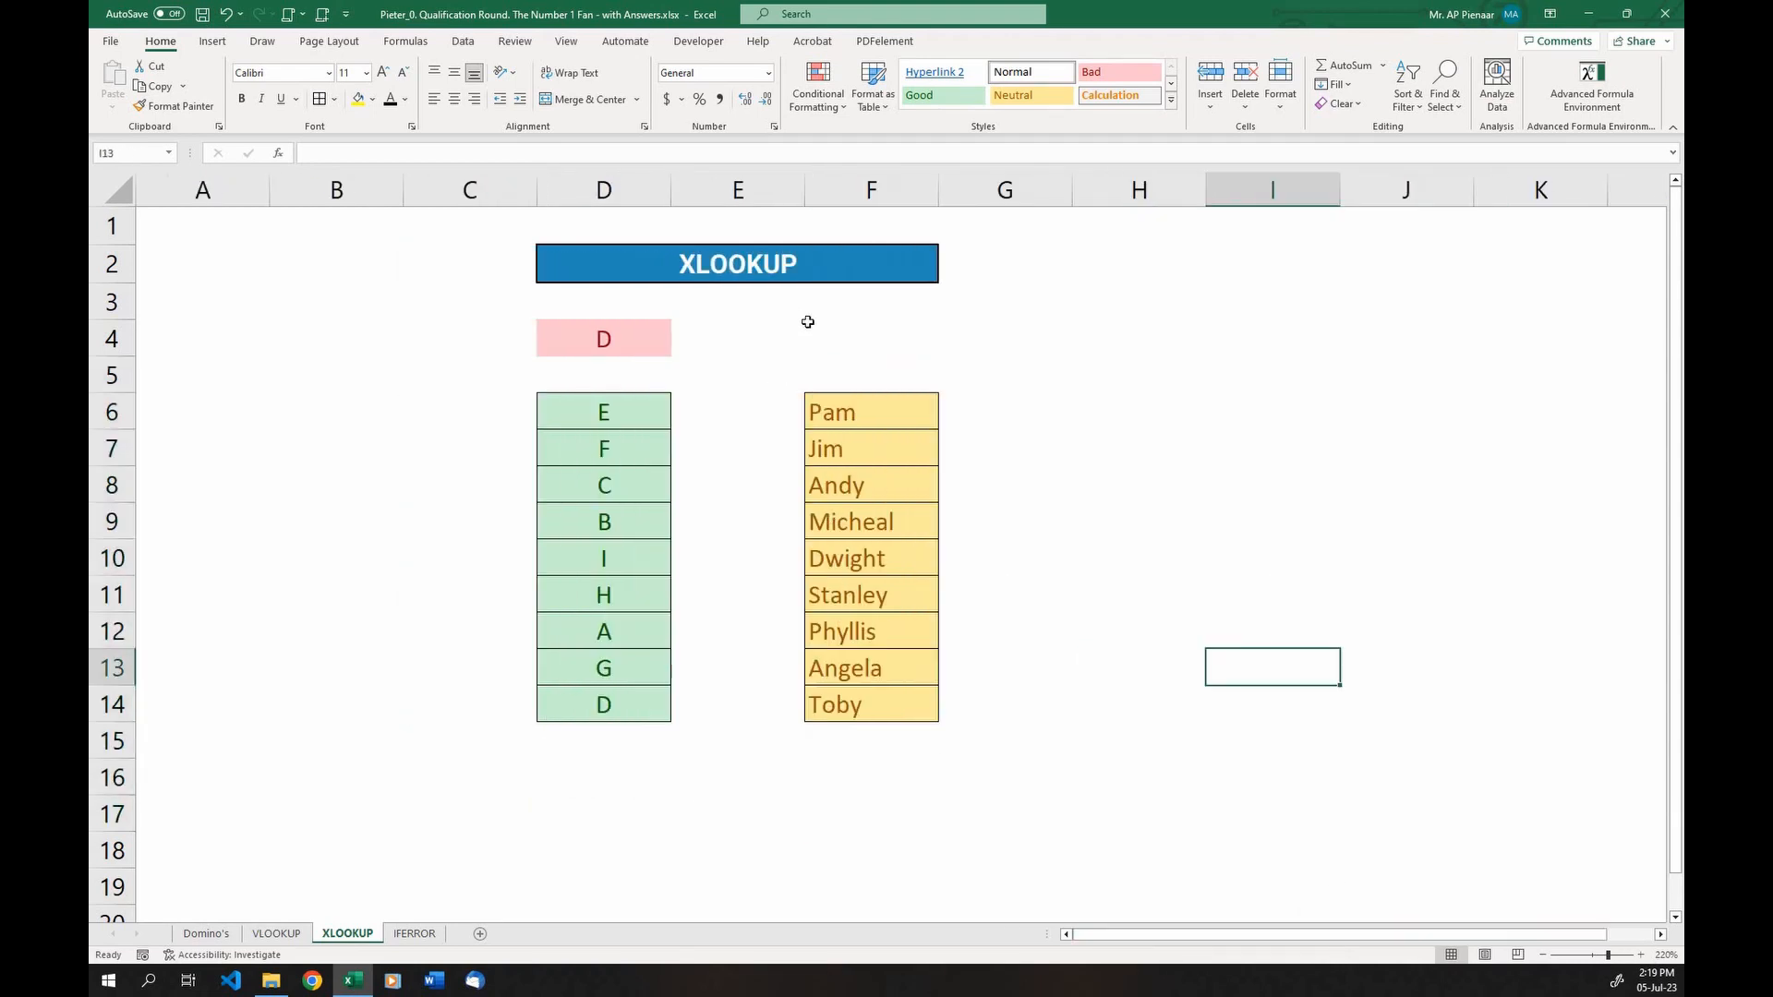
In F4, enter an XLOOKUP formula for D4 with lookup array D6:D14 and return array F6:F14
{"action": "left_click", "coordinate": [808, 321]}
{"action": "type", "text": "=X"}
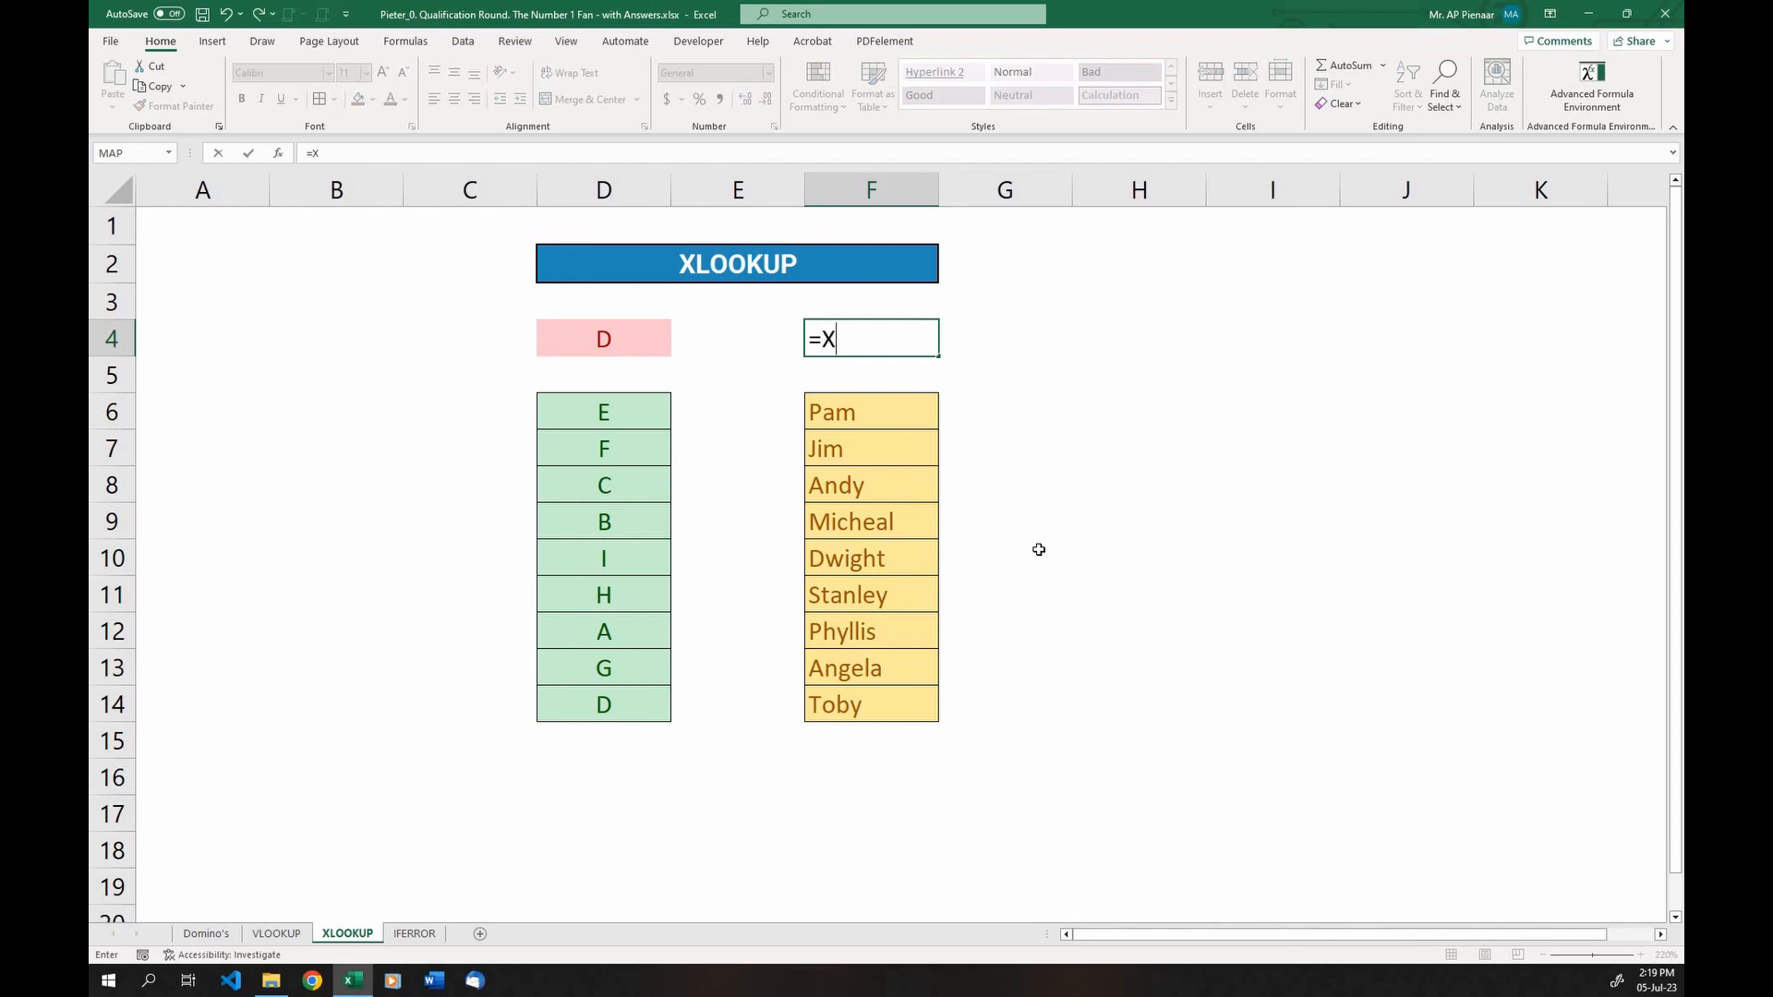
{"action": "type", "text": "LOOKUP("}
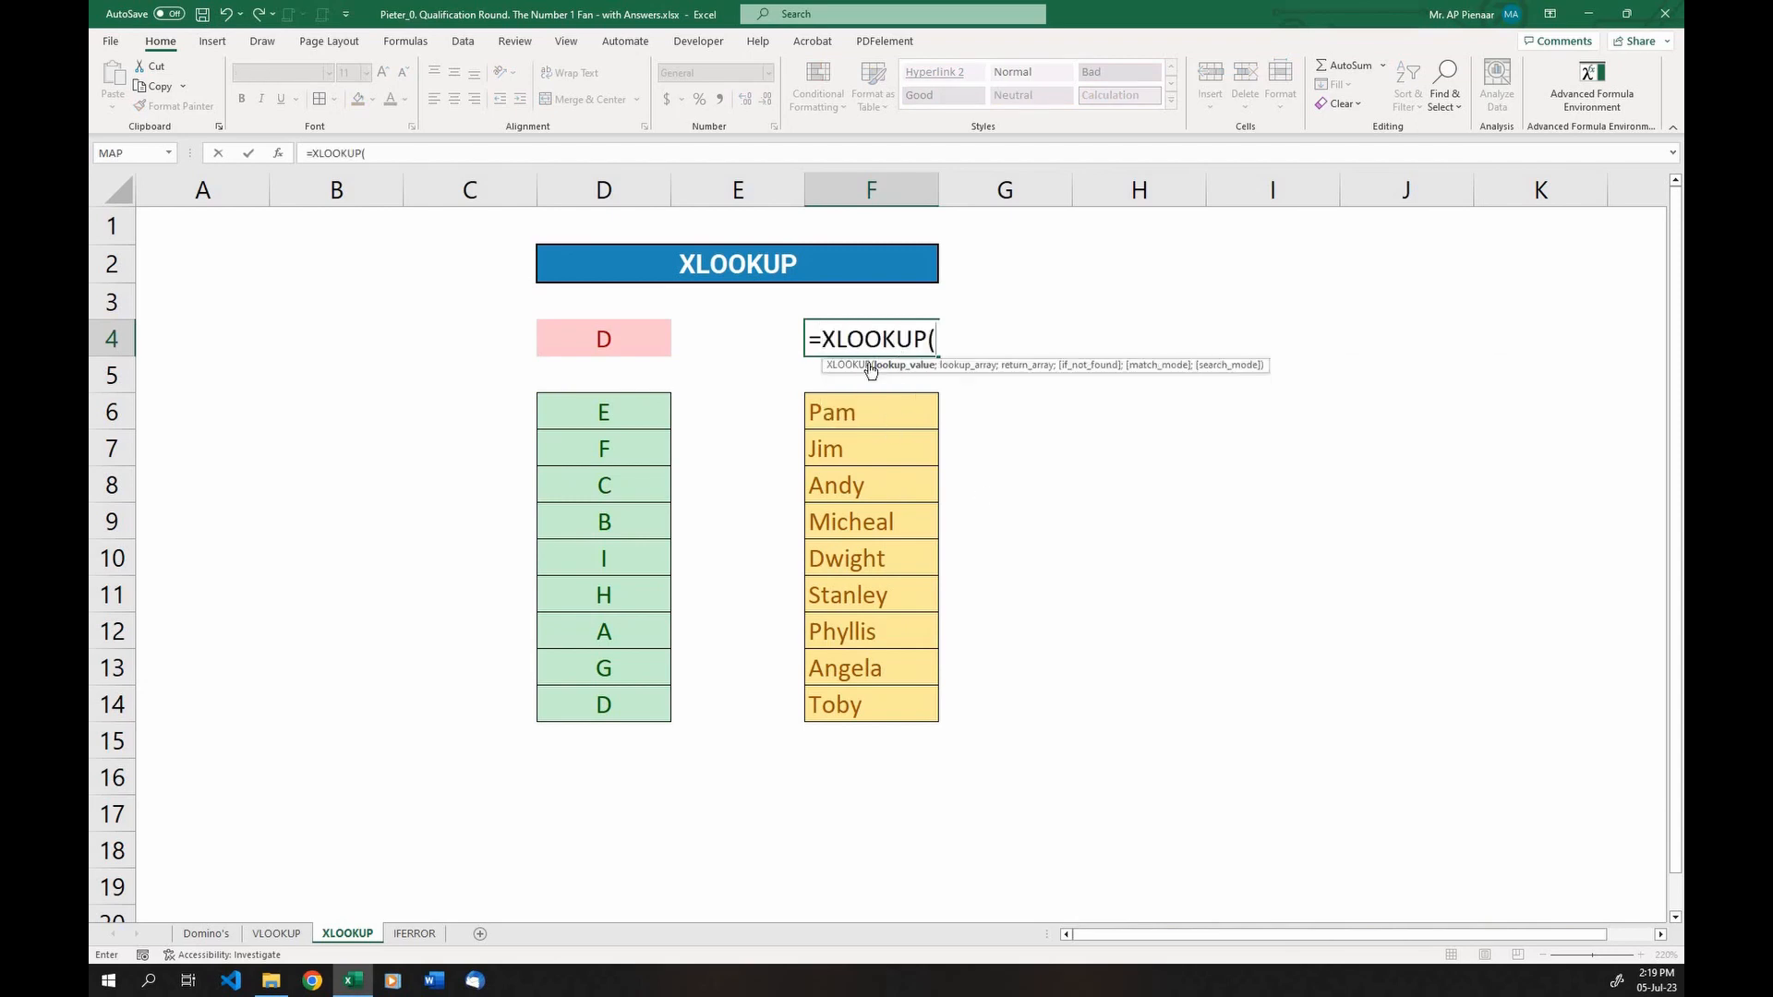
{"action": "left_click", "coordinate": [638, 337]}
{"action": "type", "text": ";"}
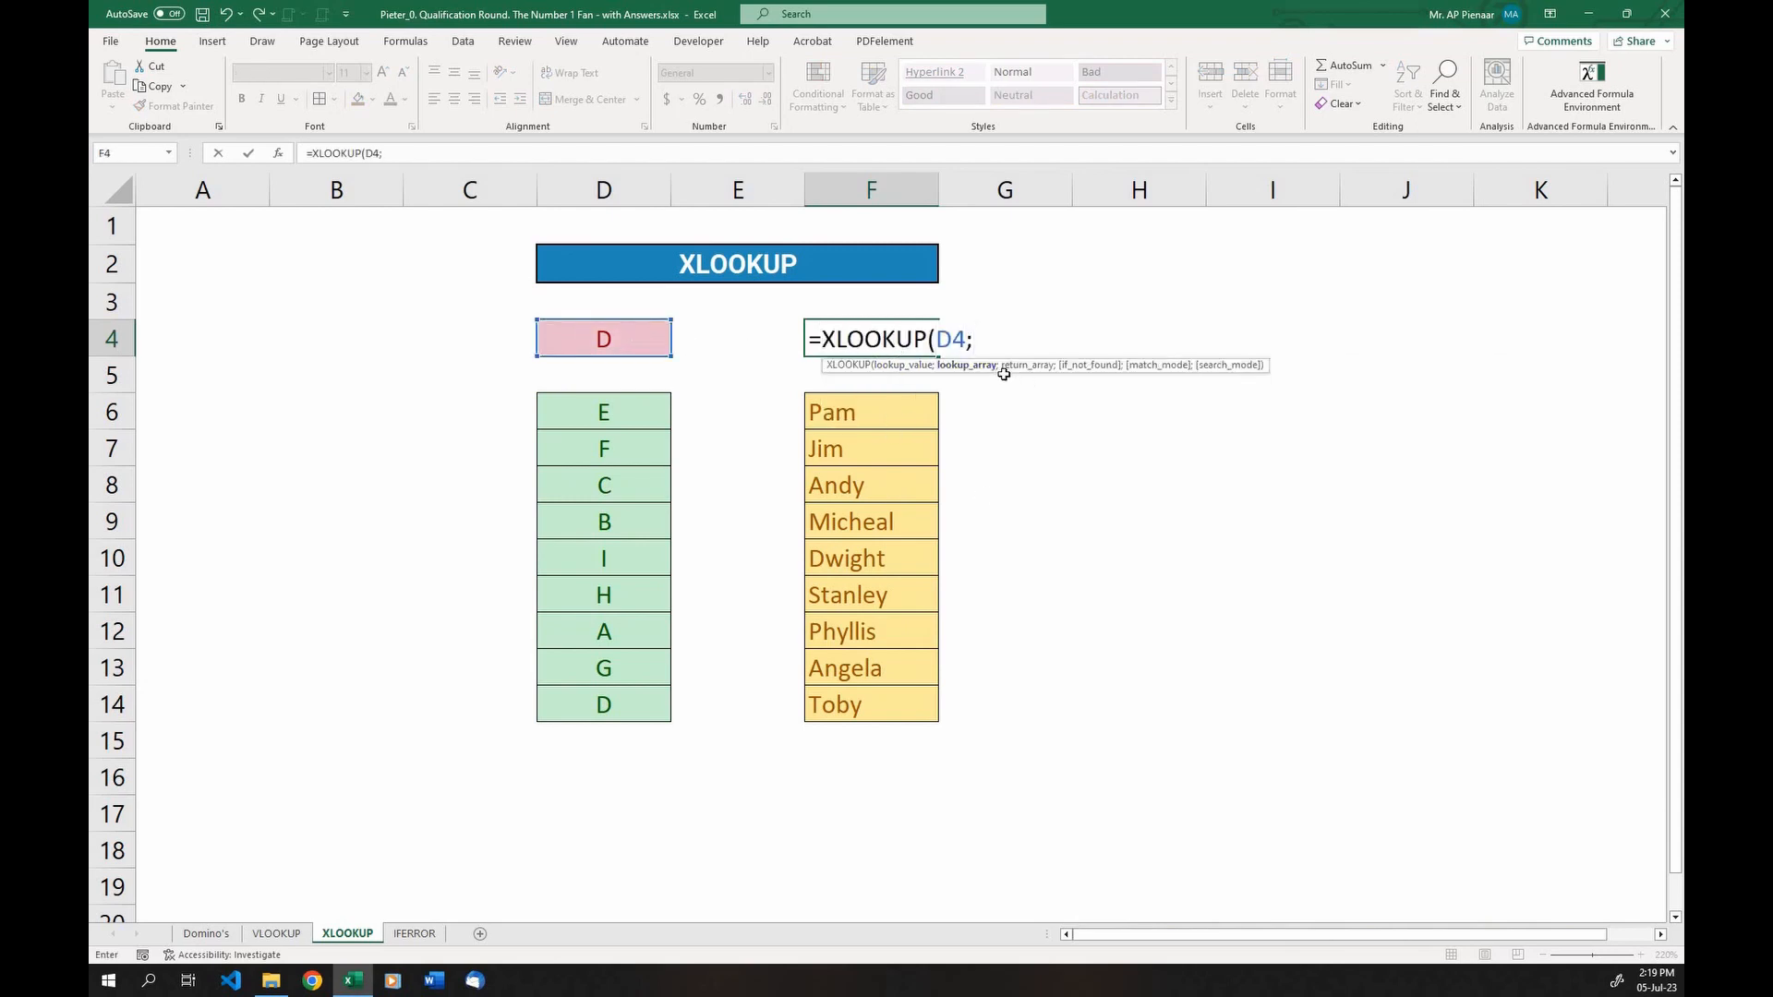
{"action": "left_click_drag", "start_coordinate": [613, 428], "coordinate": [628, 709]}
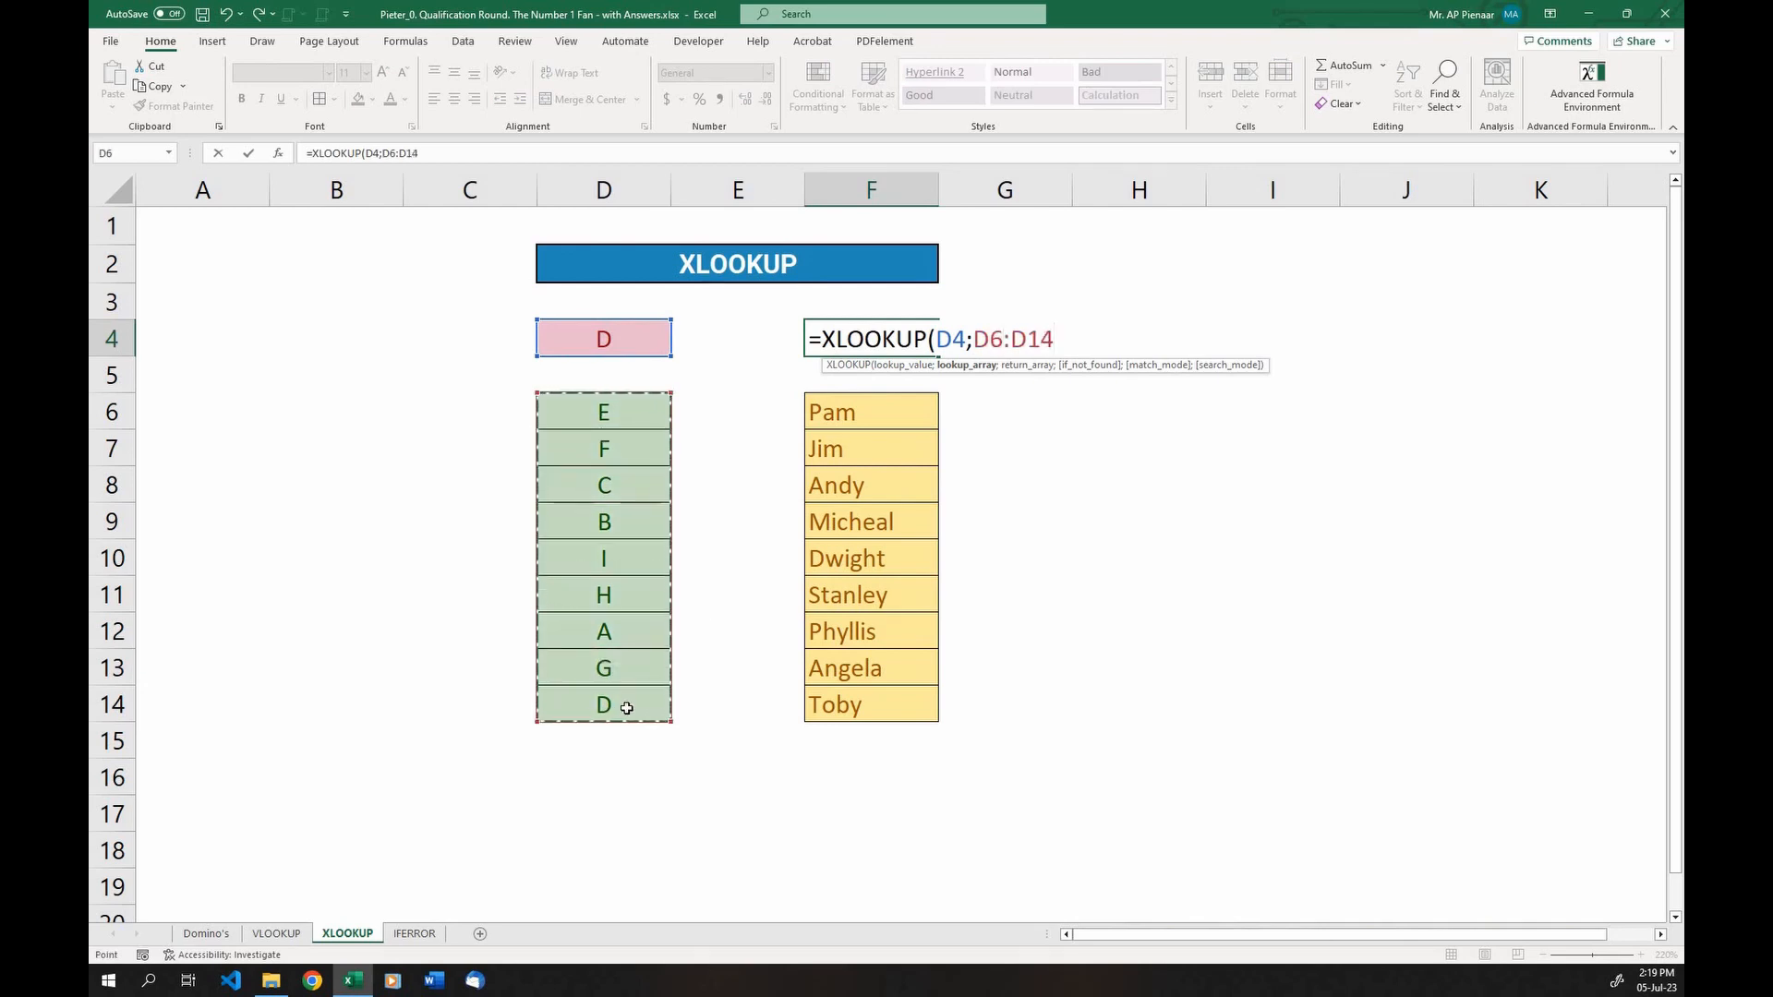
{"action": "type", "text": ";"}
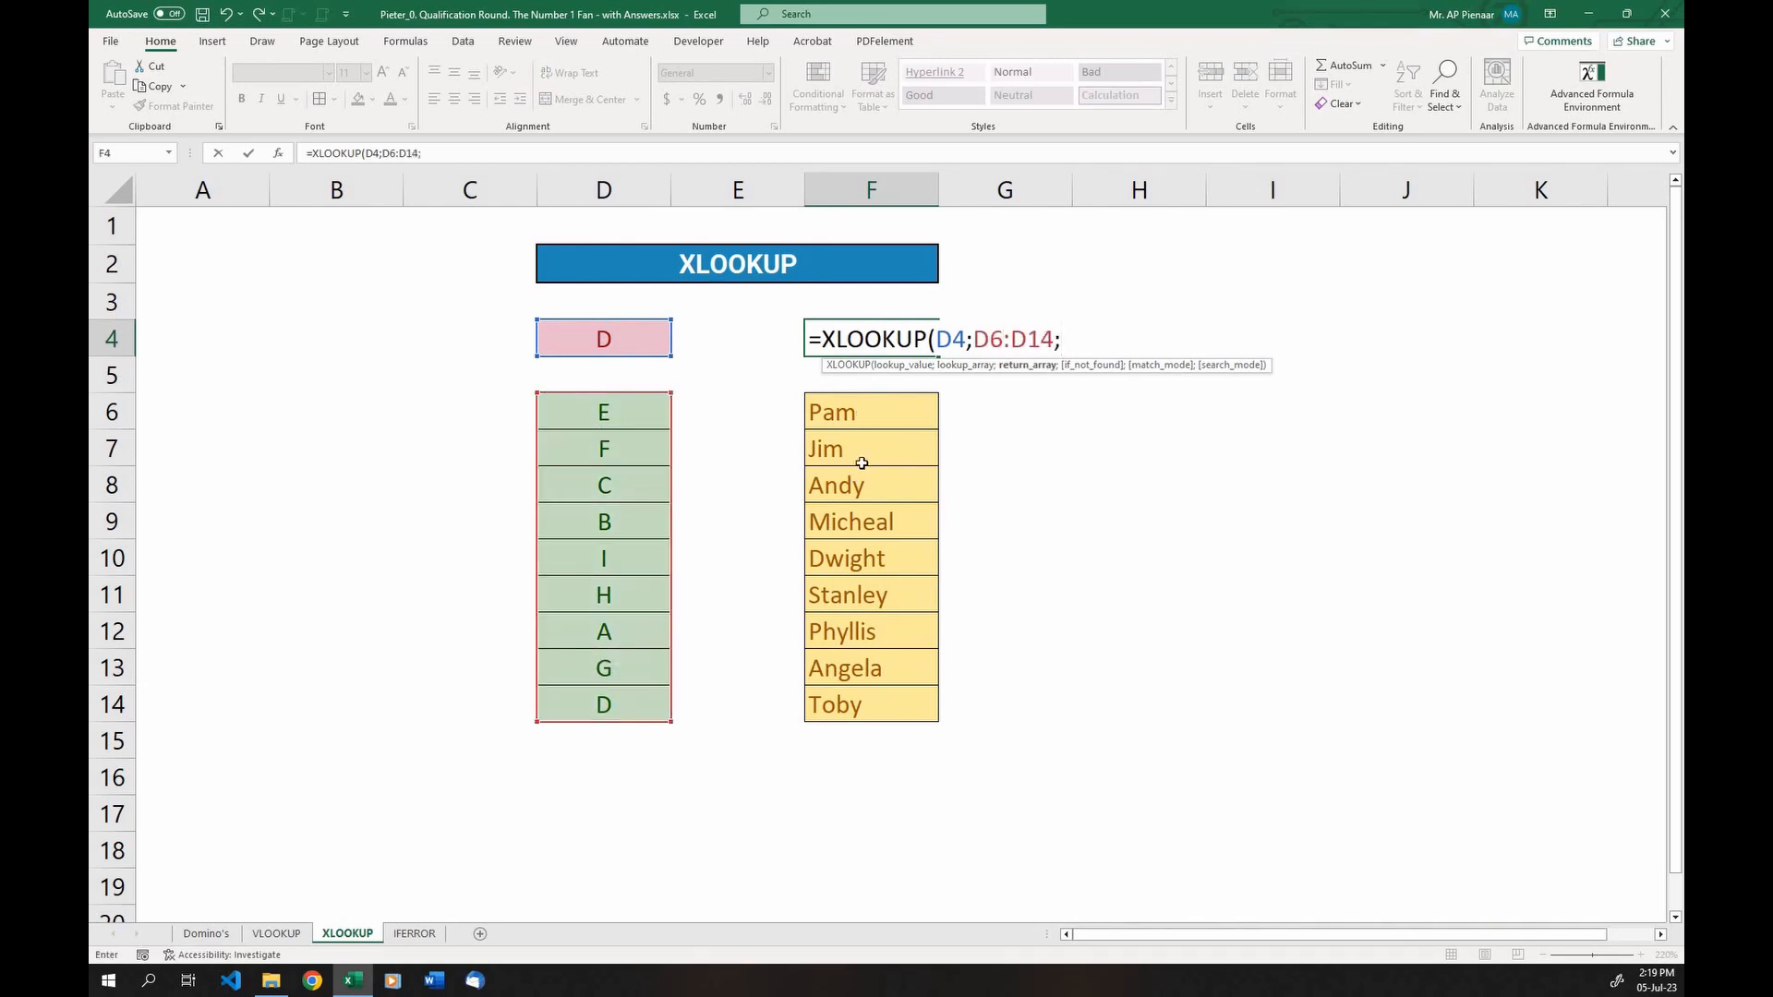
{"action": "left_click_drag", "start_coordinate": [865, 423], "coordinate": [855, 718]}
{"action": "key", "text": "Return"}
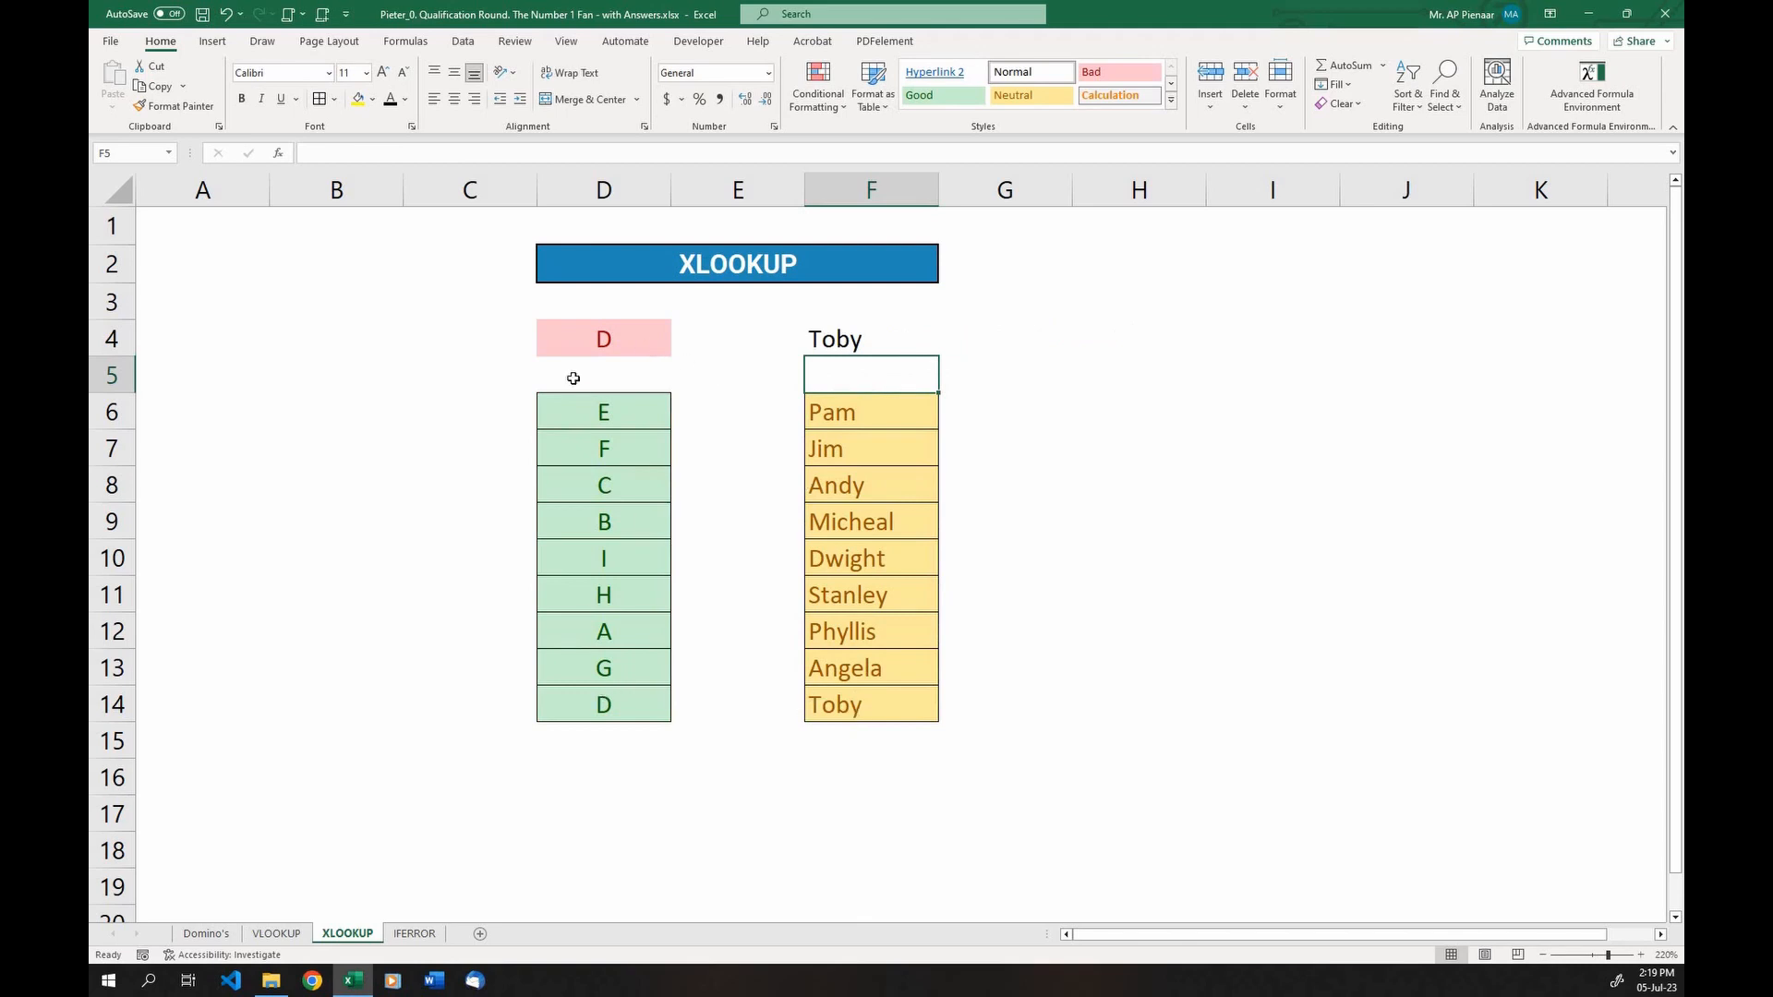
Change the lookup value in D4 to H and open the XLOOKUP formula in F4 to inspect its arguments
{"action": "left_click", "coordinate": [605, 346]}
{"action": "type", "text": "H"}
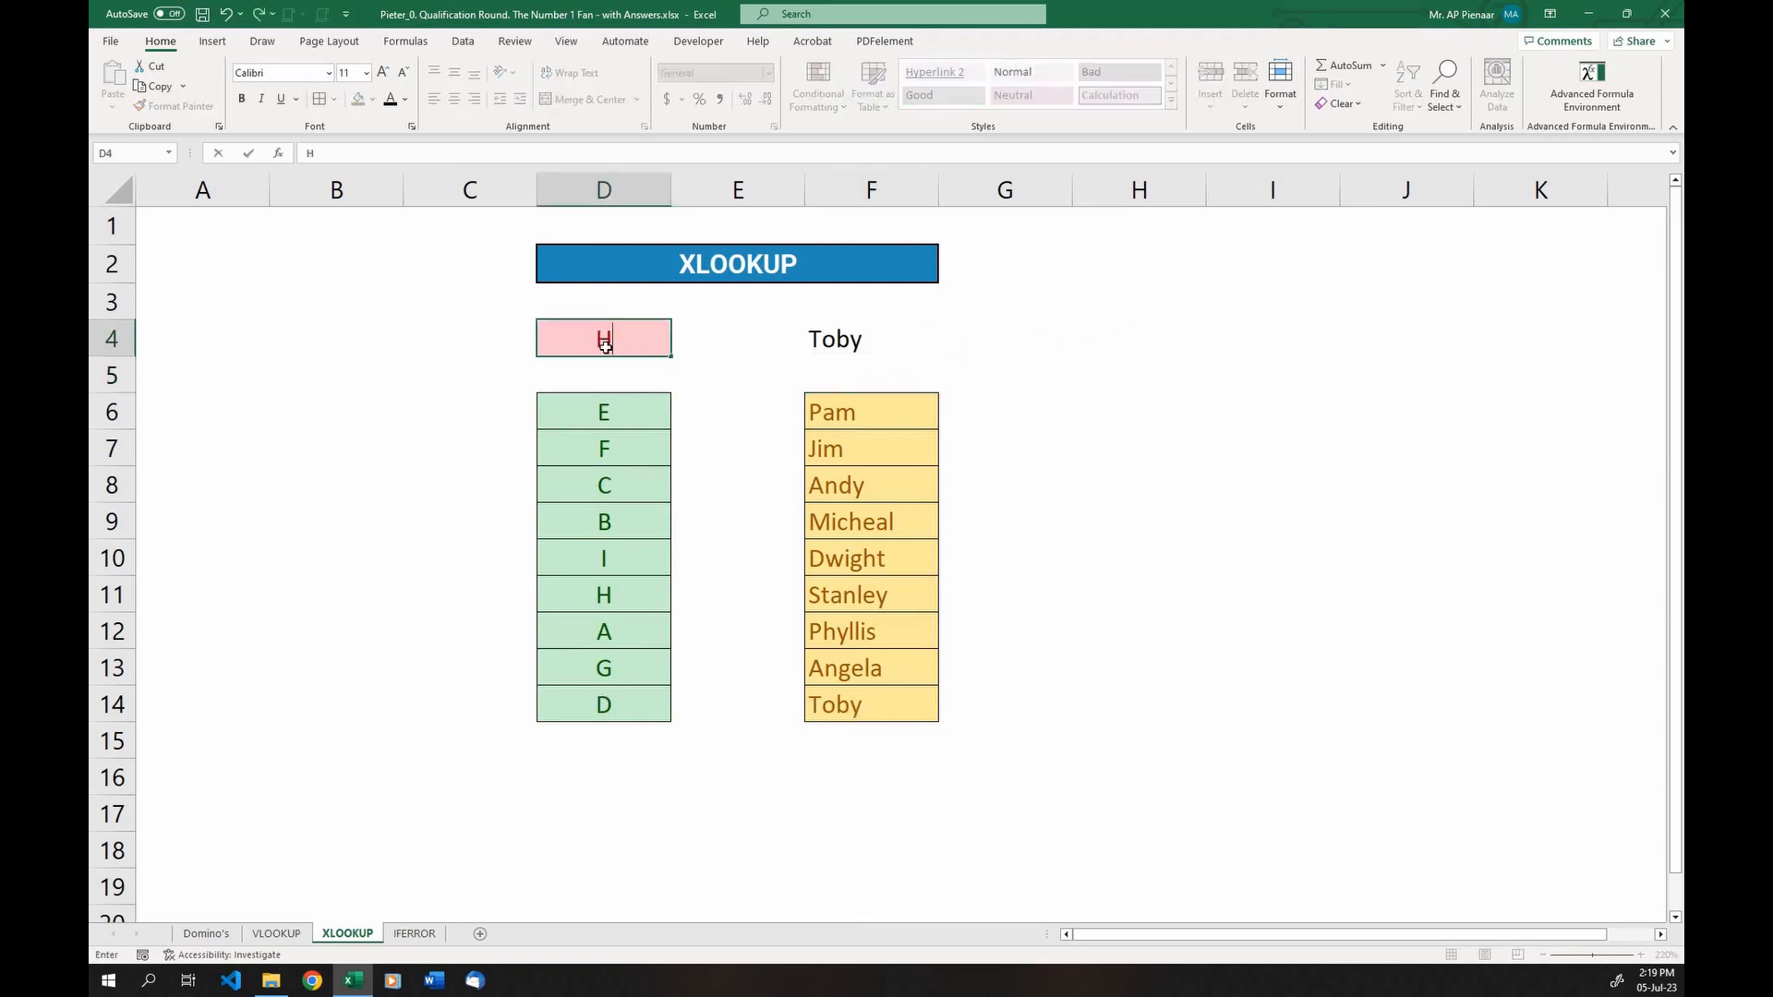
{"action": "key", "text": "Return"}
{"action": "left_click", "coordinate": [742, 406]}
{"action": "left_click", "coordinate": [855, 340]}
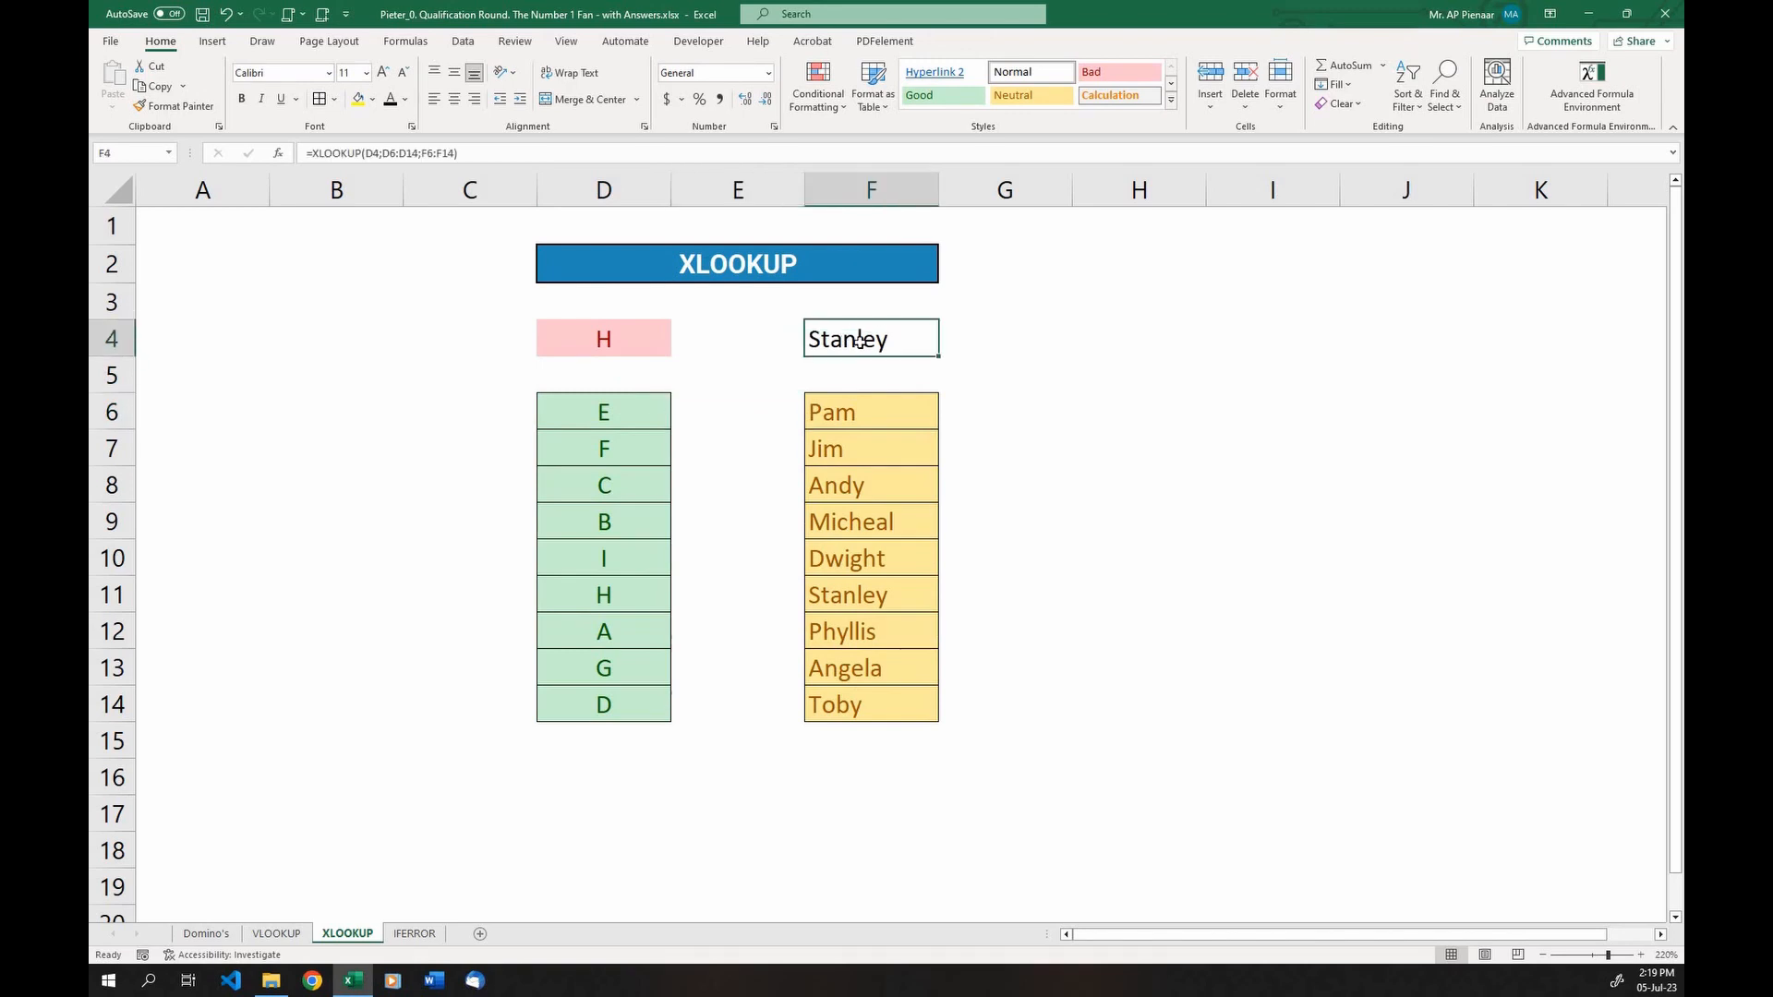
{"action": "double_click", "coordinate": [868, 346]}
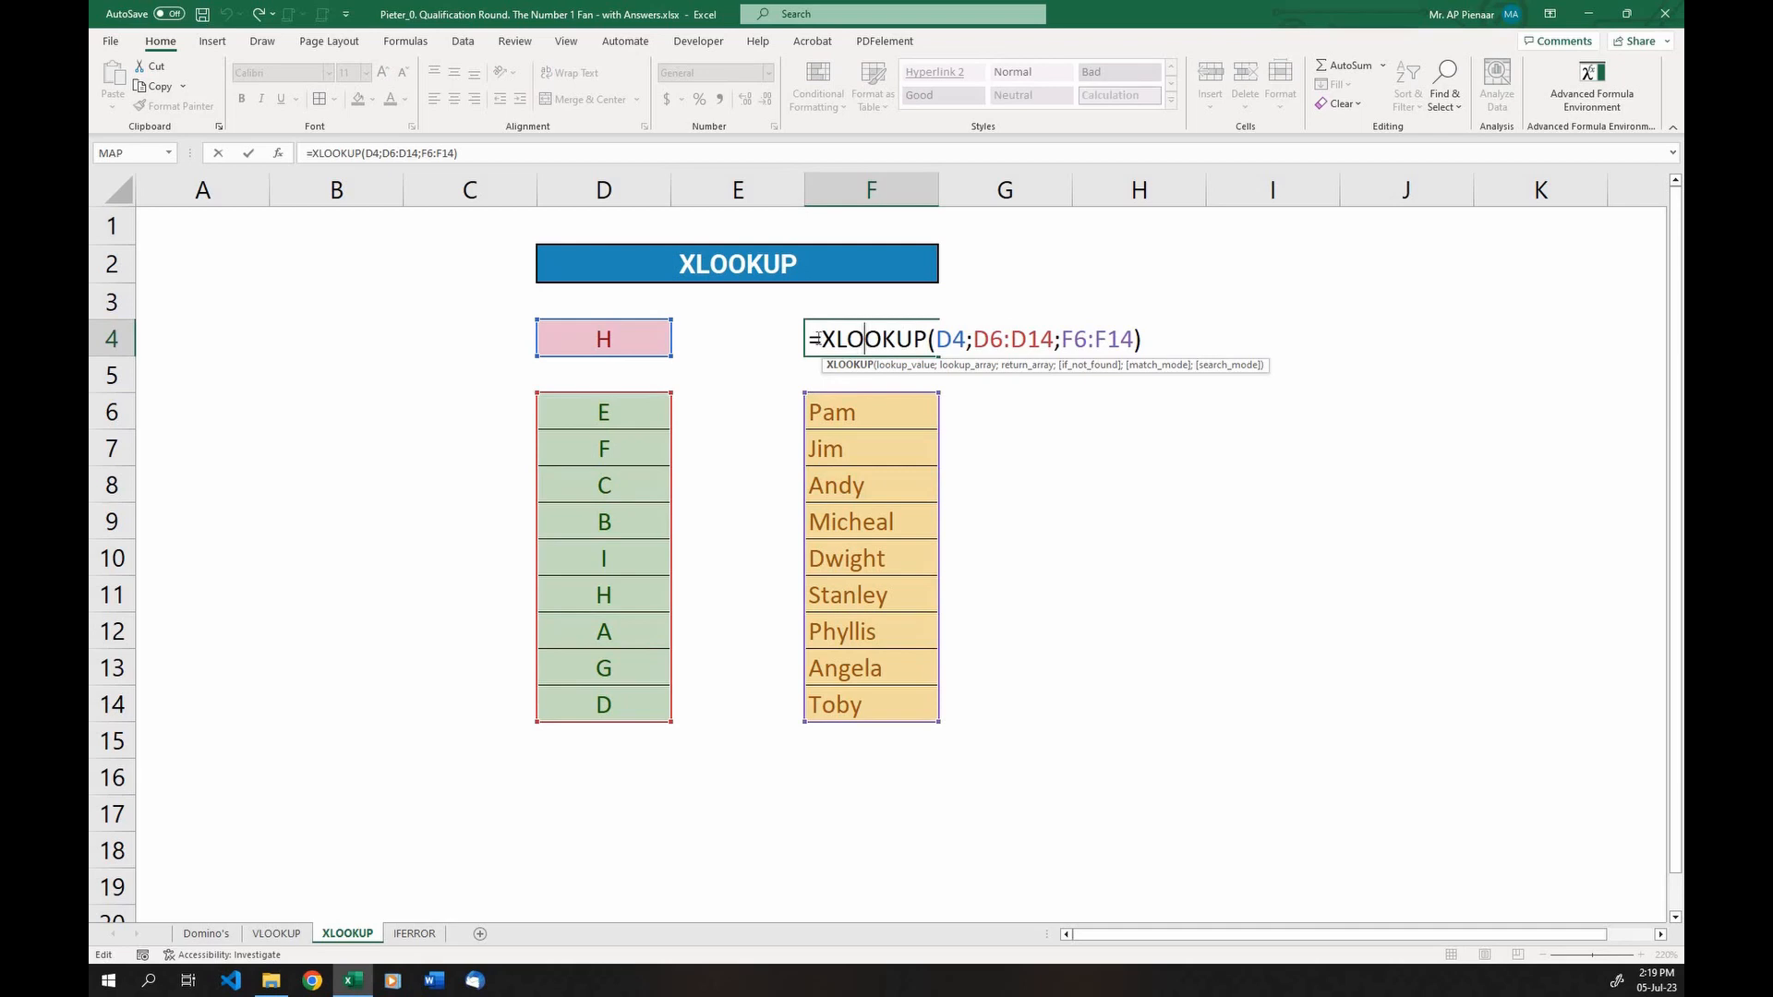
Move the return list of names to H11:H19 and check the return array in the XLOOKUP formula in F4
{"action": "key", "text": "Return"}
{"action": "left_click_drag", "start_coordinate": [844, 416], "coordinate": [1136, 905]}
{"action": "left_click", "coordinate": [1407, 813]}
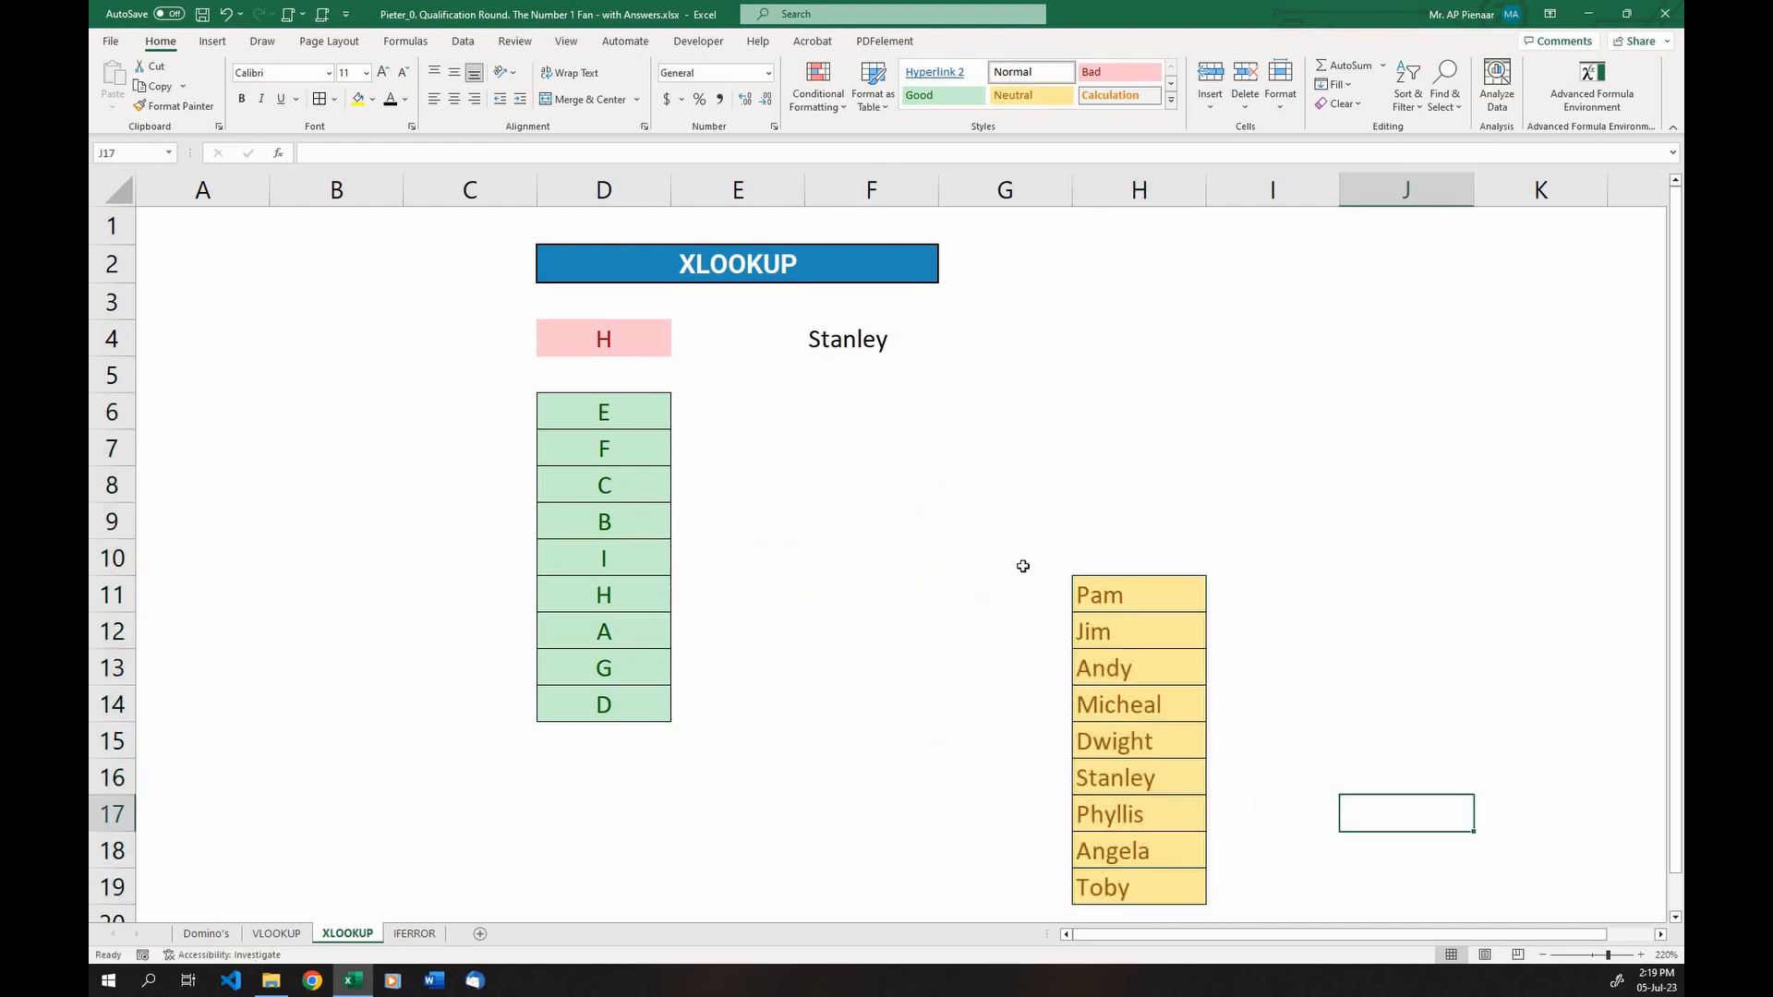
{"action": "scroll", "coordinate": [1022, 567], "scroll_direction": "down", "scroll_amount": 1}
{"action": "scroll", "coordinate": [863, 396], "scroll_direction": "up", "scroll_amount": 1}
{"action": "double_click", "coordinate": [844, 344]}
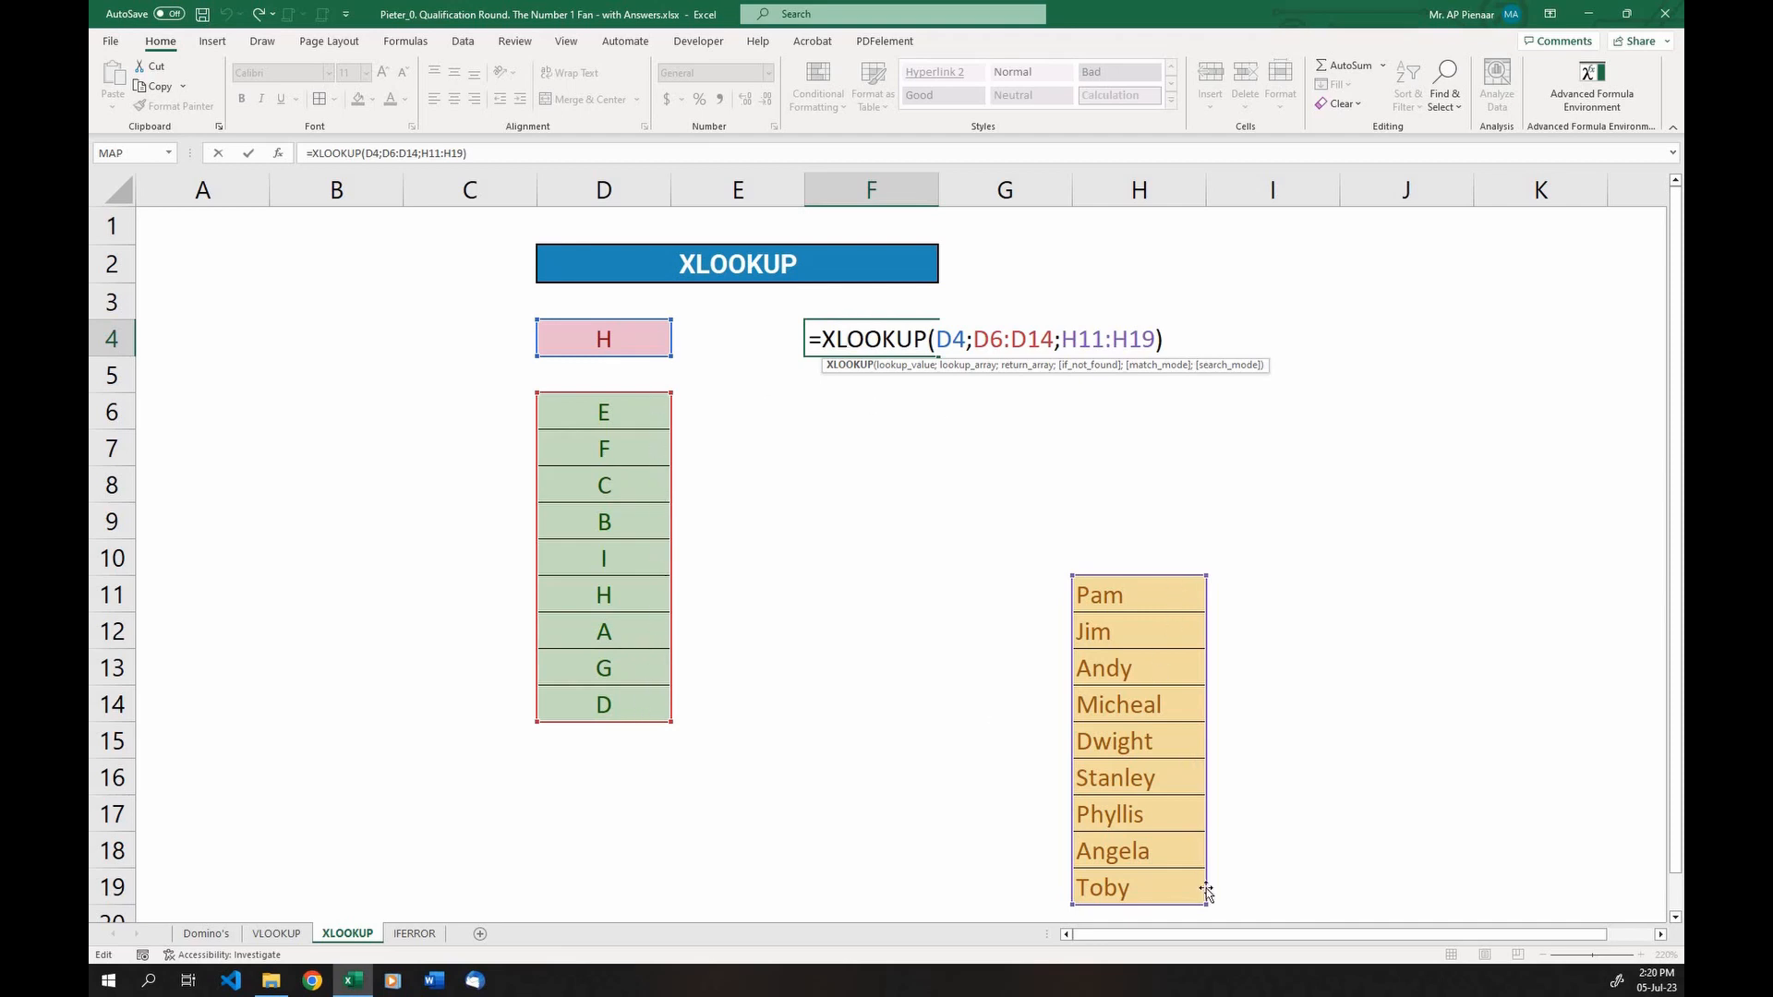
{"action": "key", "text": "ctrl+Return"}
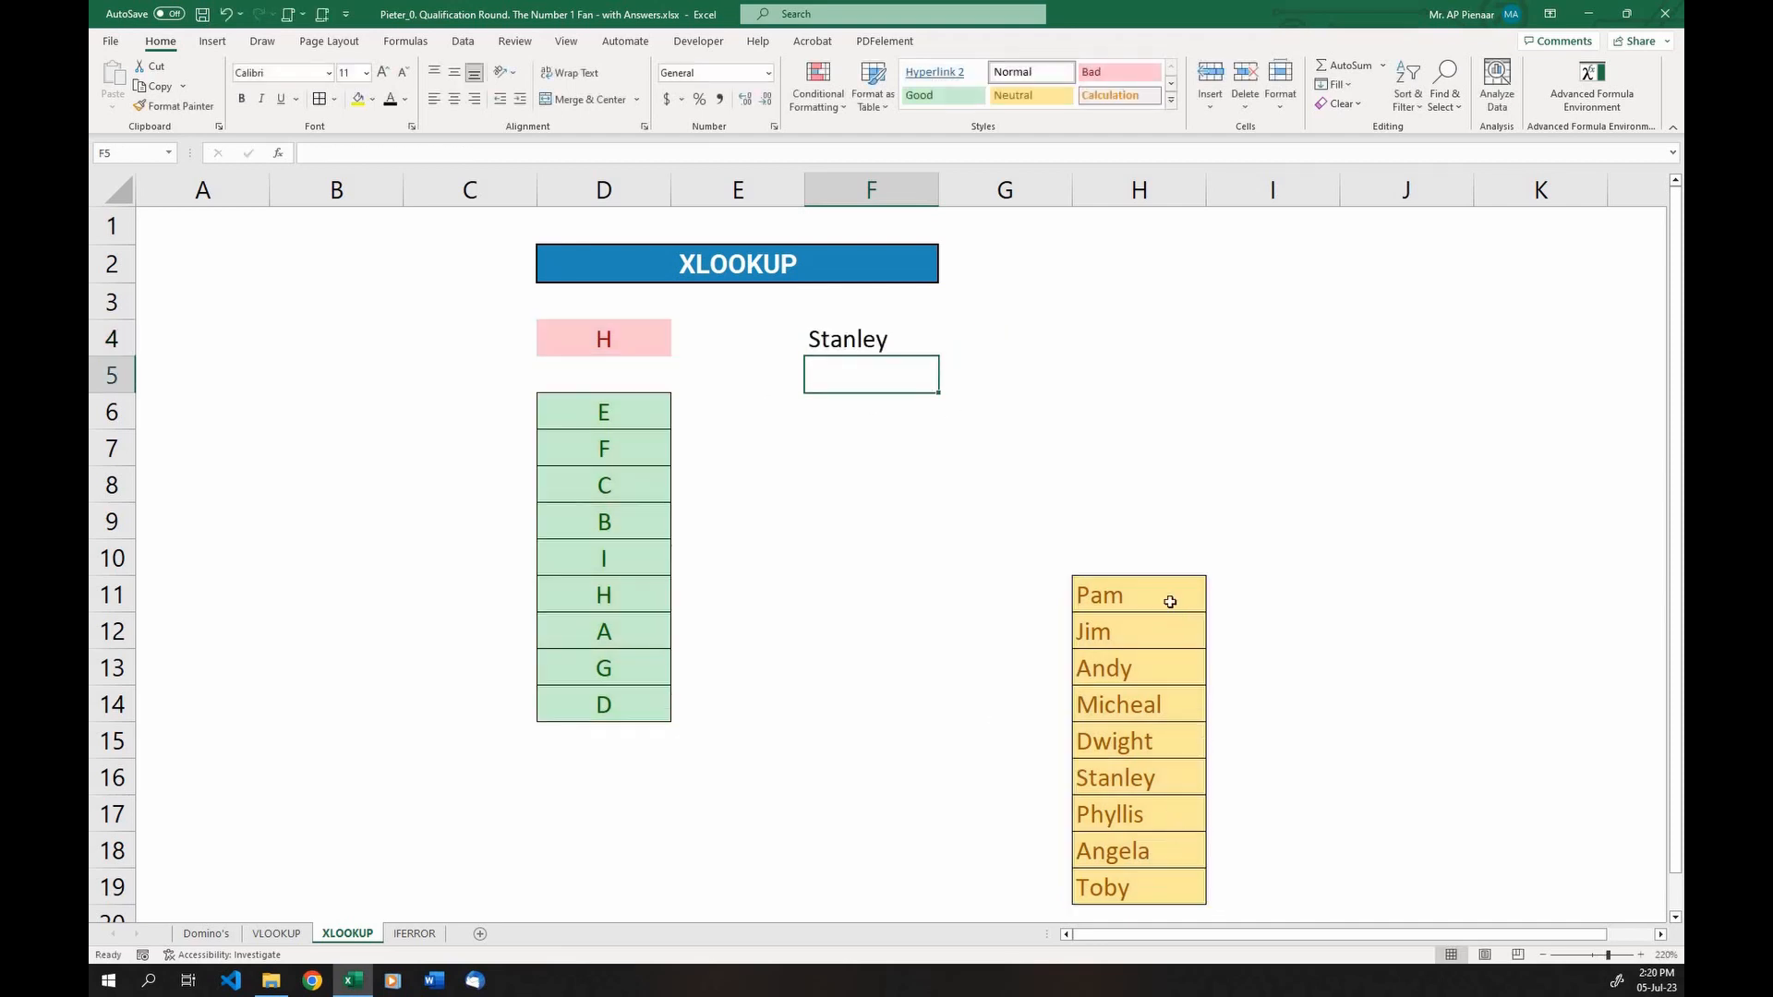
Move the return list from H11:H19 to C6:C14, directly before the lookup list
{"action": "left_click_drag", "start_coordinate": [1175, 595], "coordinate": [480, 609]}
{"action": "scroll", "coordinate": [1168, 638], "scroll_direction": "down", "scroll_amount": 1}
{"action": "scroll", "coordinate": [942, 613], "scroll_direction": "up", "scroll_amount": 1}
{"action": "left_click", "coordinate": [944, 614]}
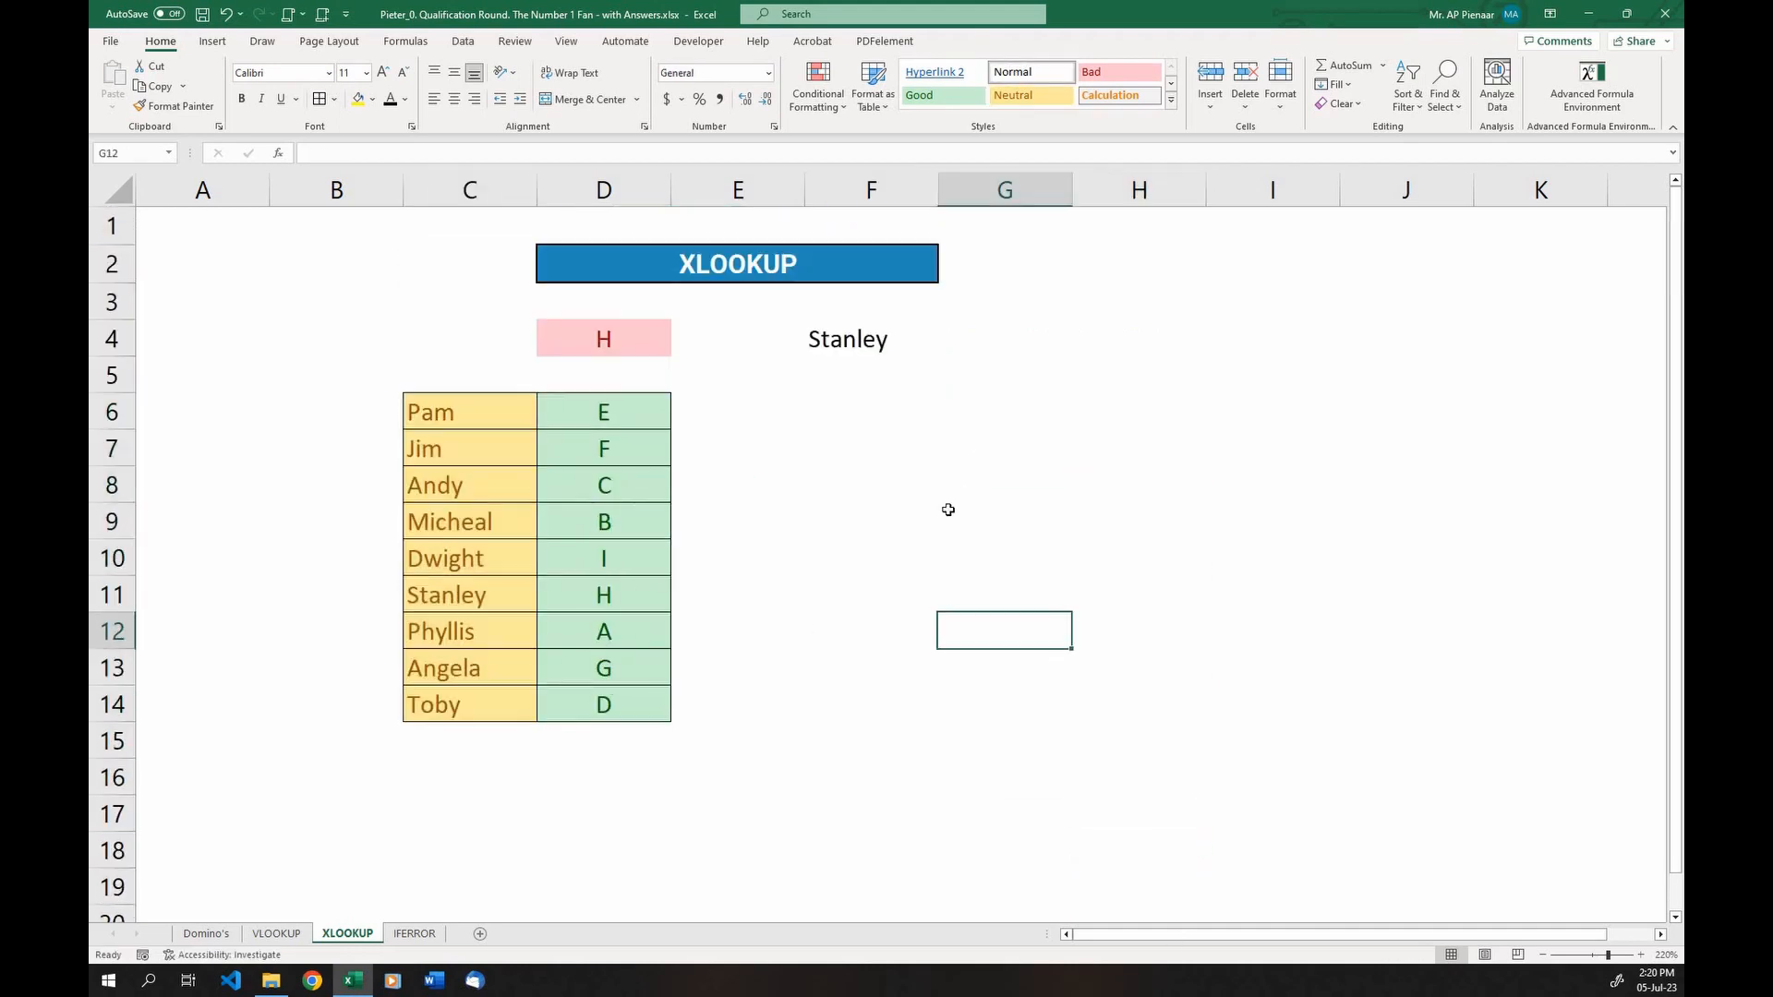
Compare the lookup column D6:D14 on the VLOOKUP sheet with the arguments of the XLOOKUP formula in F4
{"action": "left_click", "coordinate": [658, 779]}
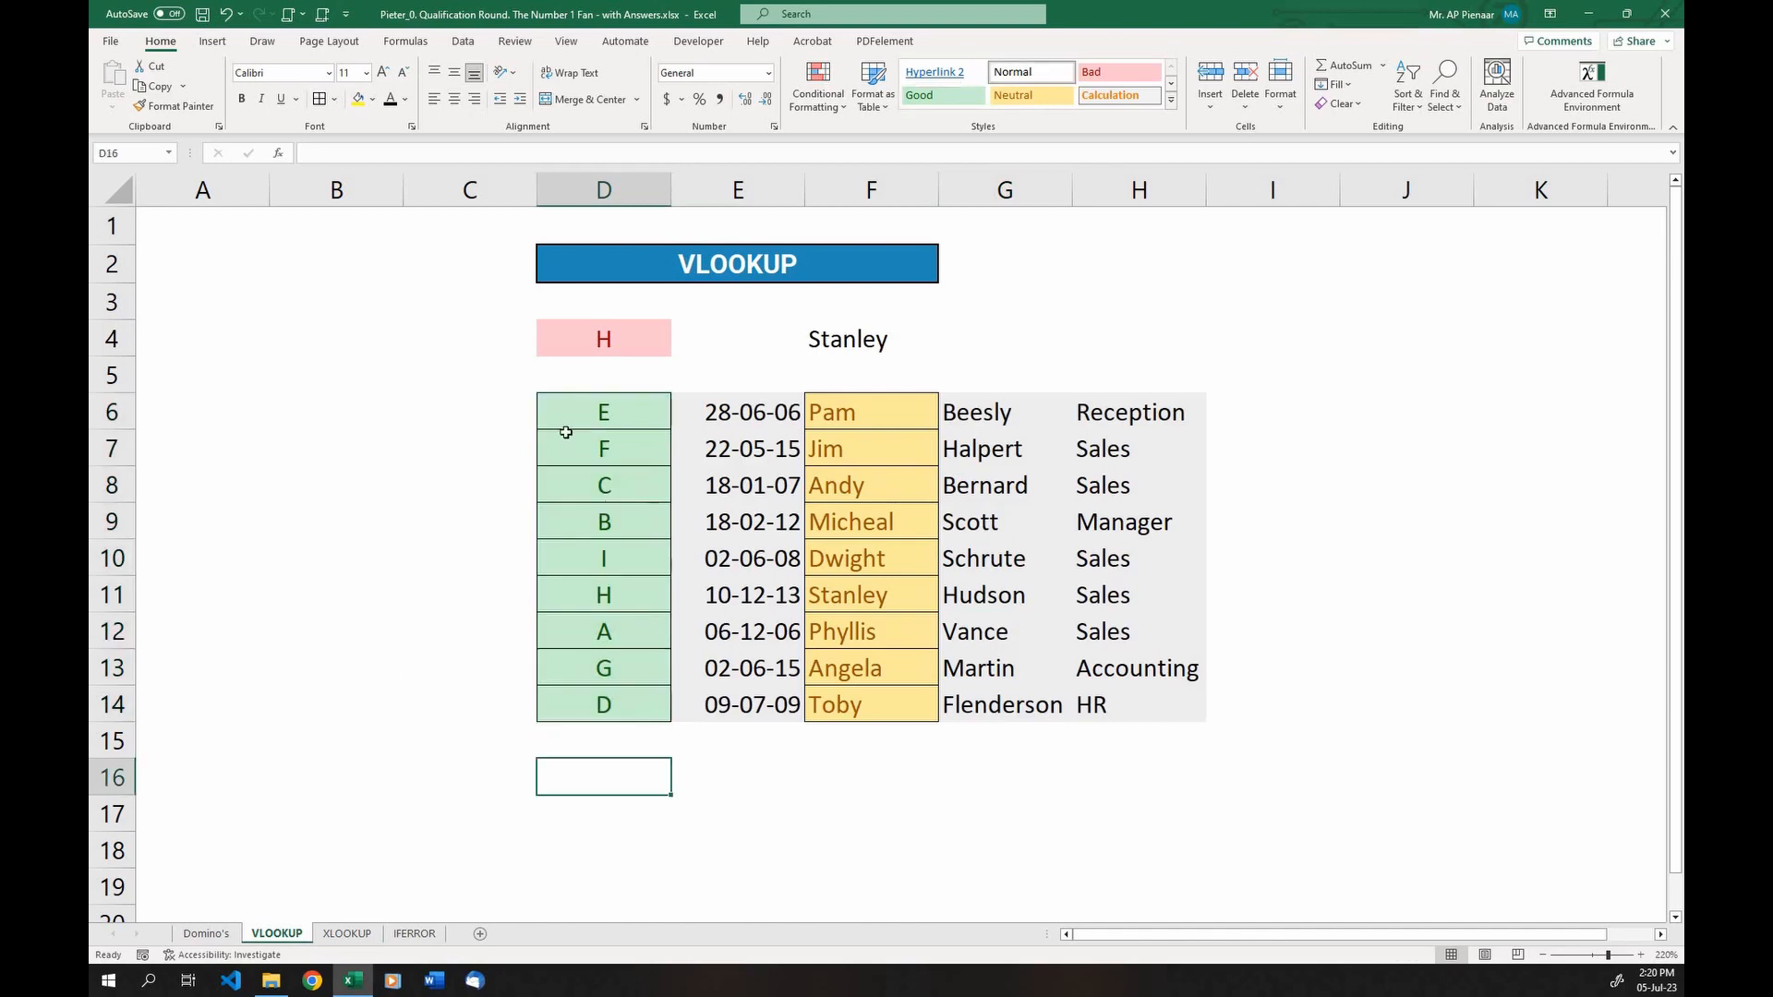
{"action": "left_click_drag", "start_coordinate": [592, 423], "coordinate": [605, 707]}
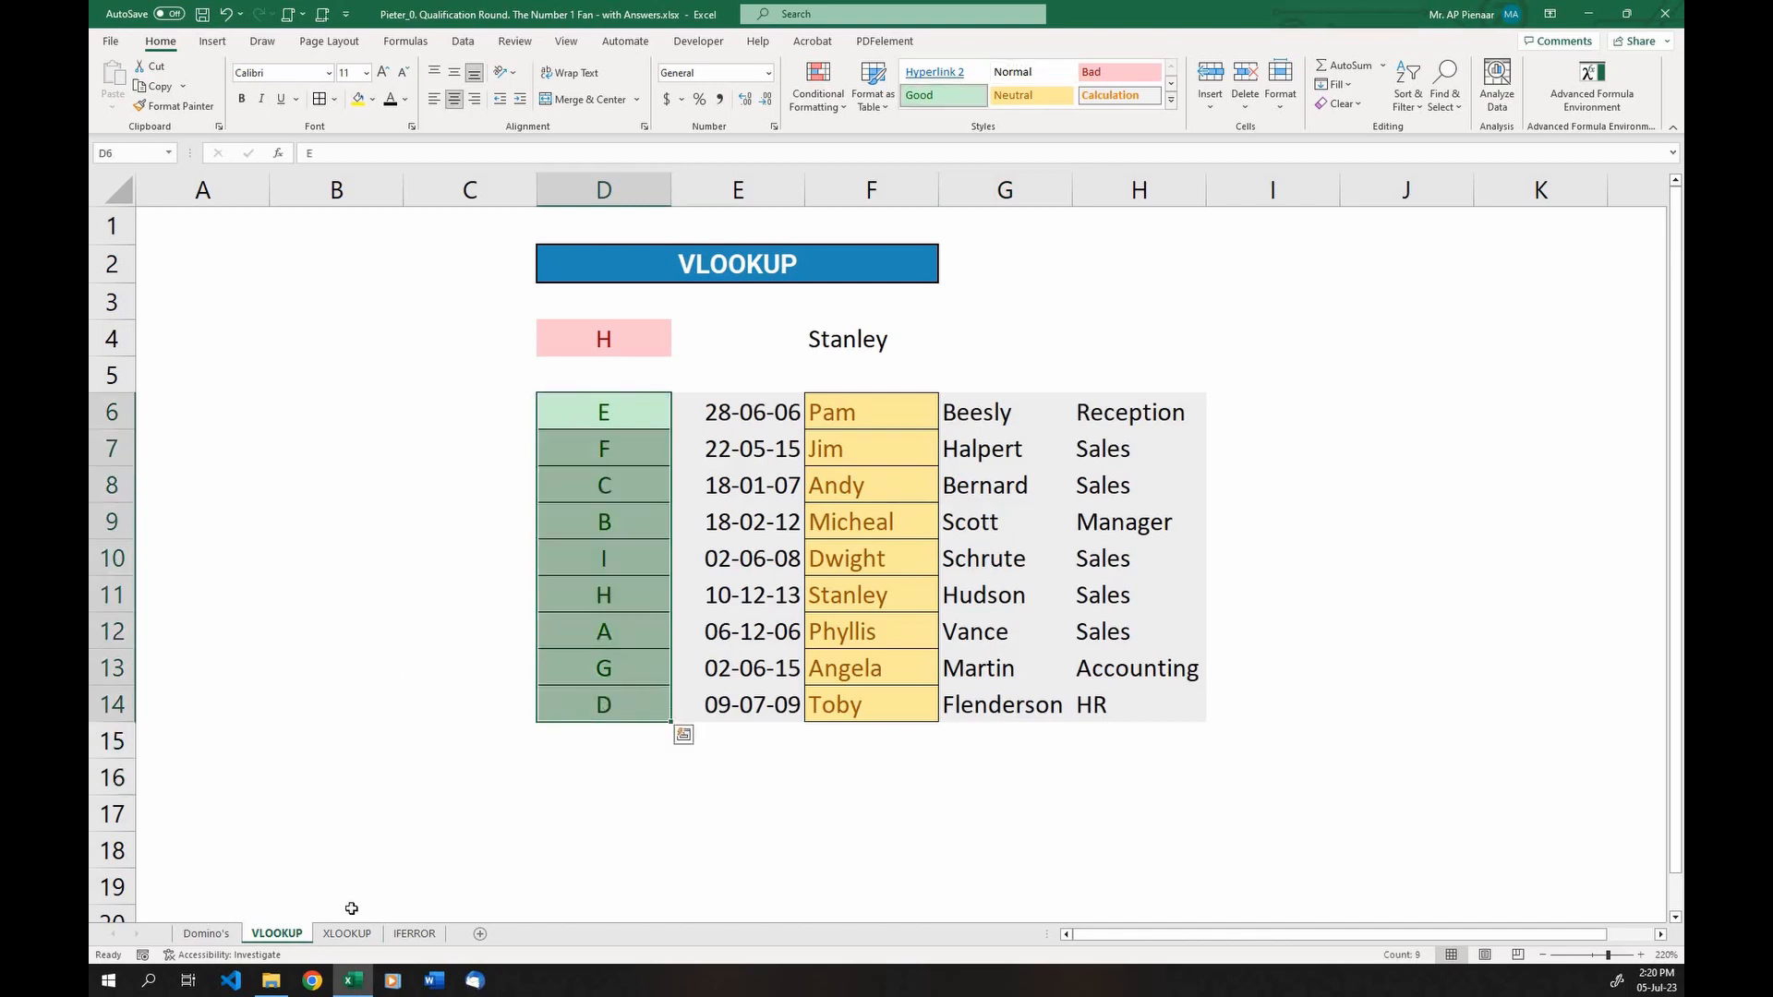
{"action": "key", "text": "ctrl+Page_Down"}
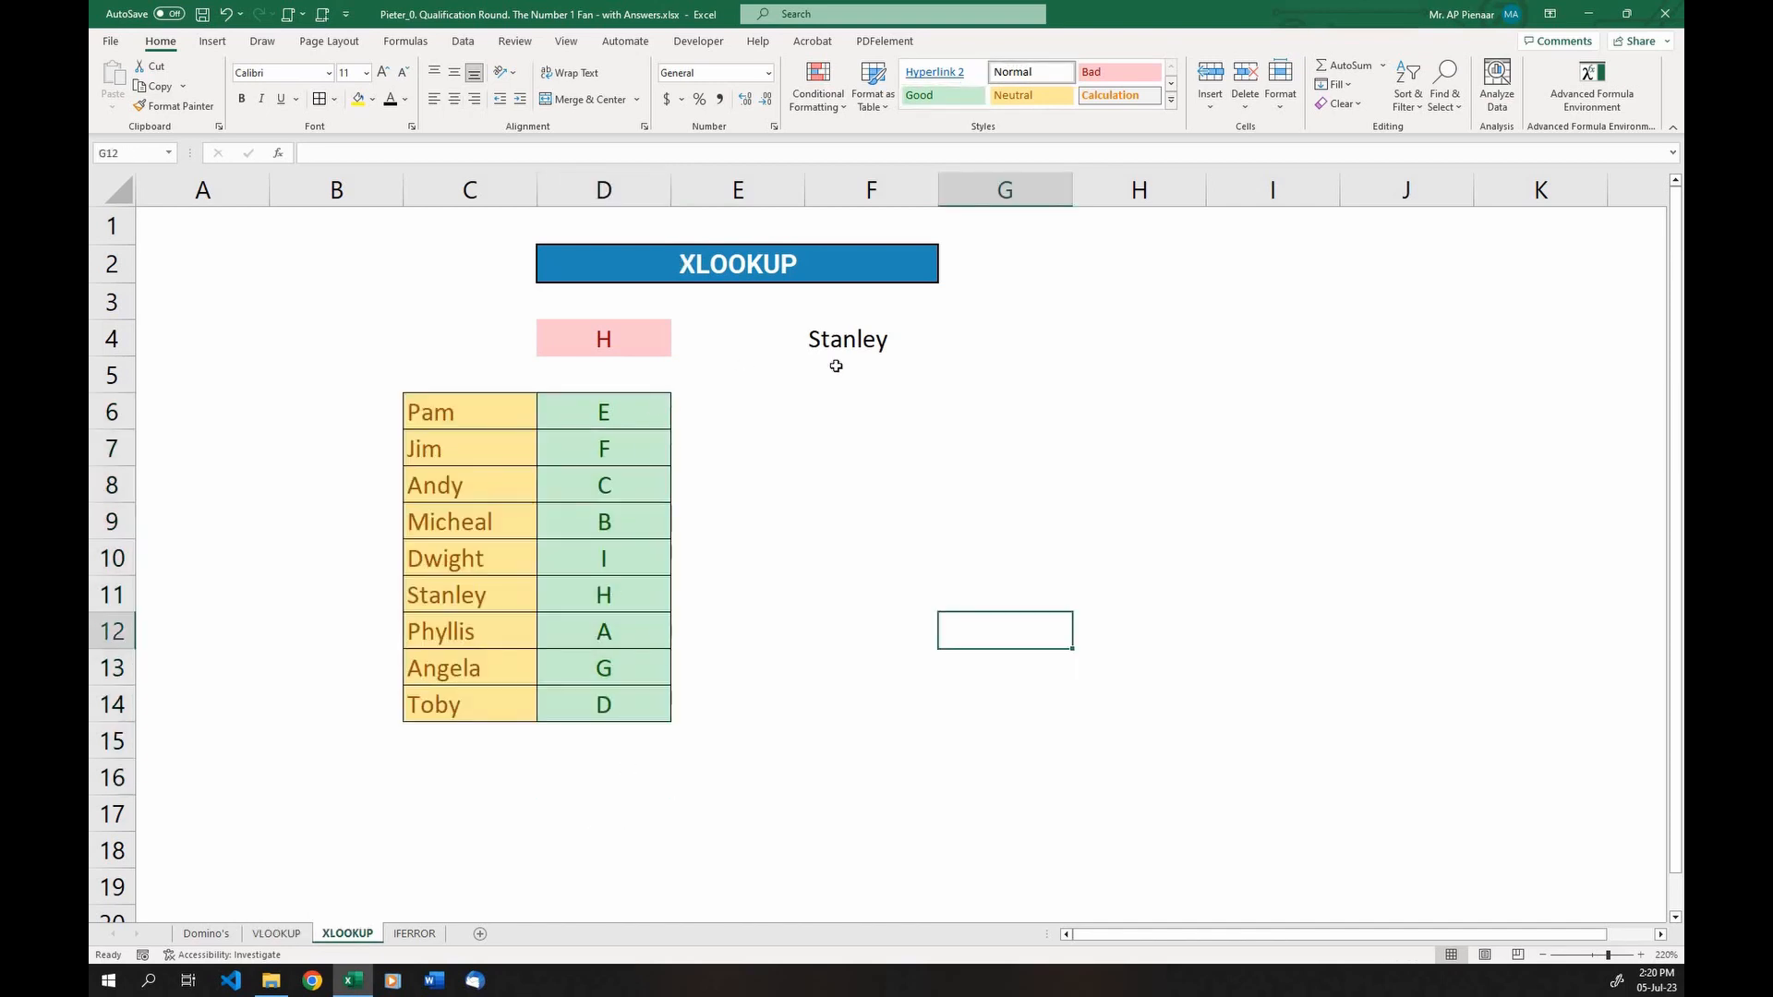
{"action": "double_click", "coordinate": [851, 341]}
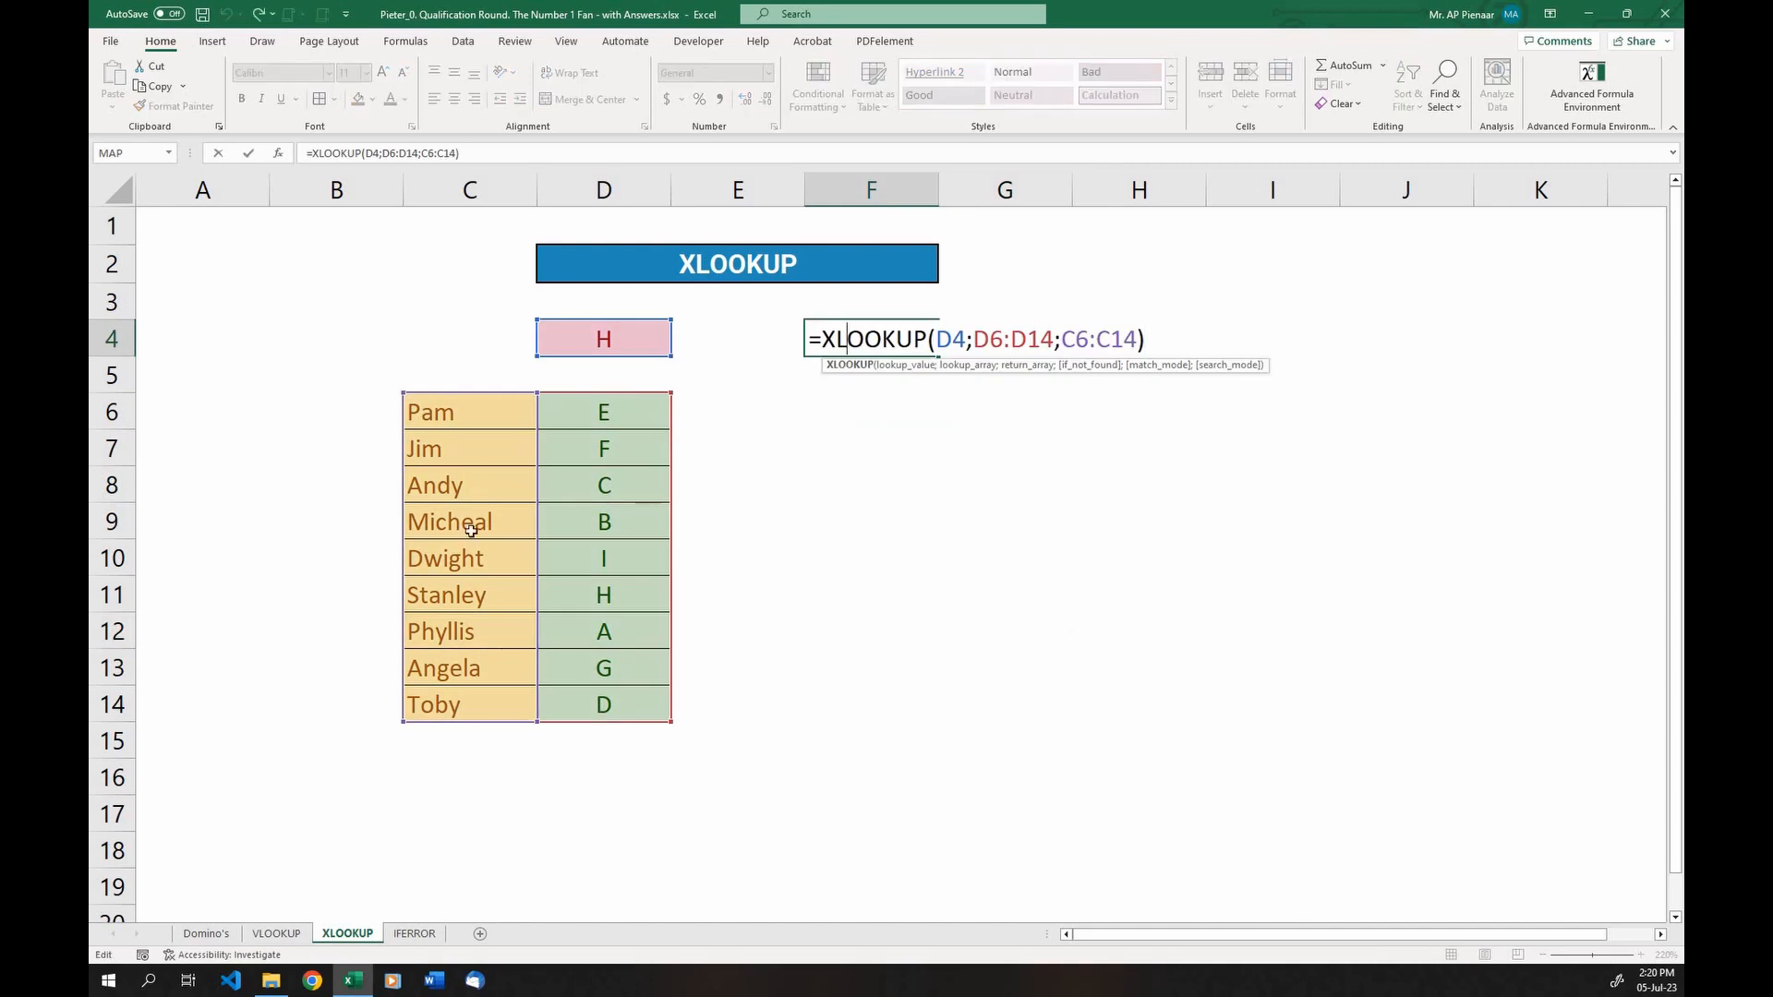
{"action": "key", "text": "Return"}
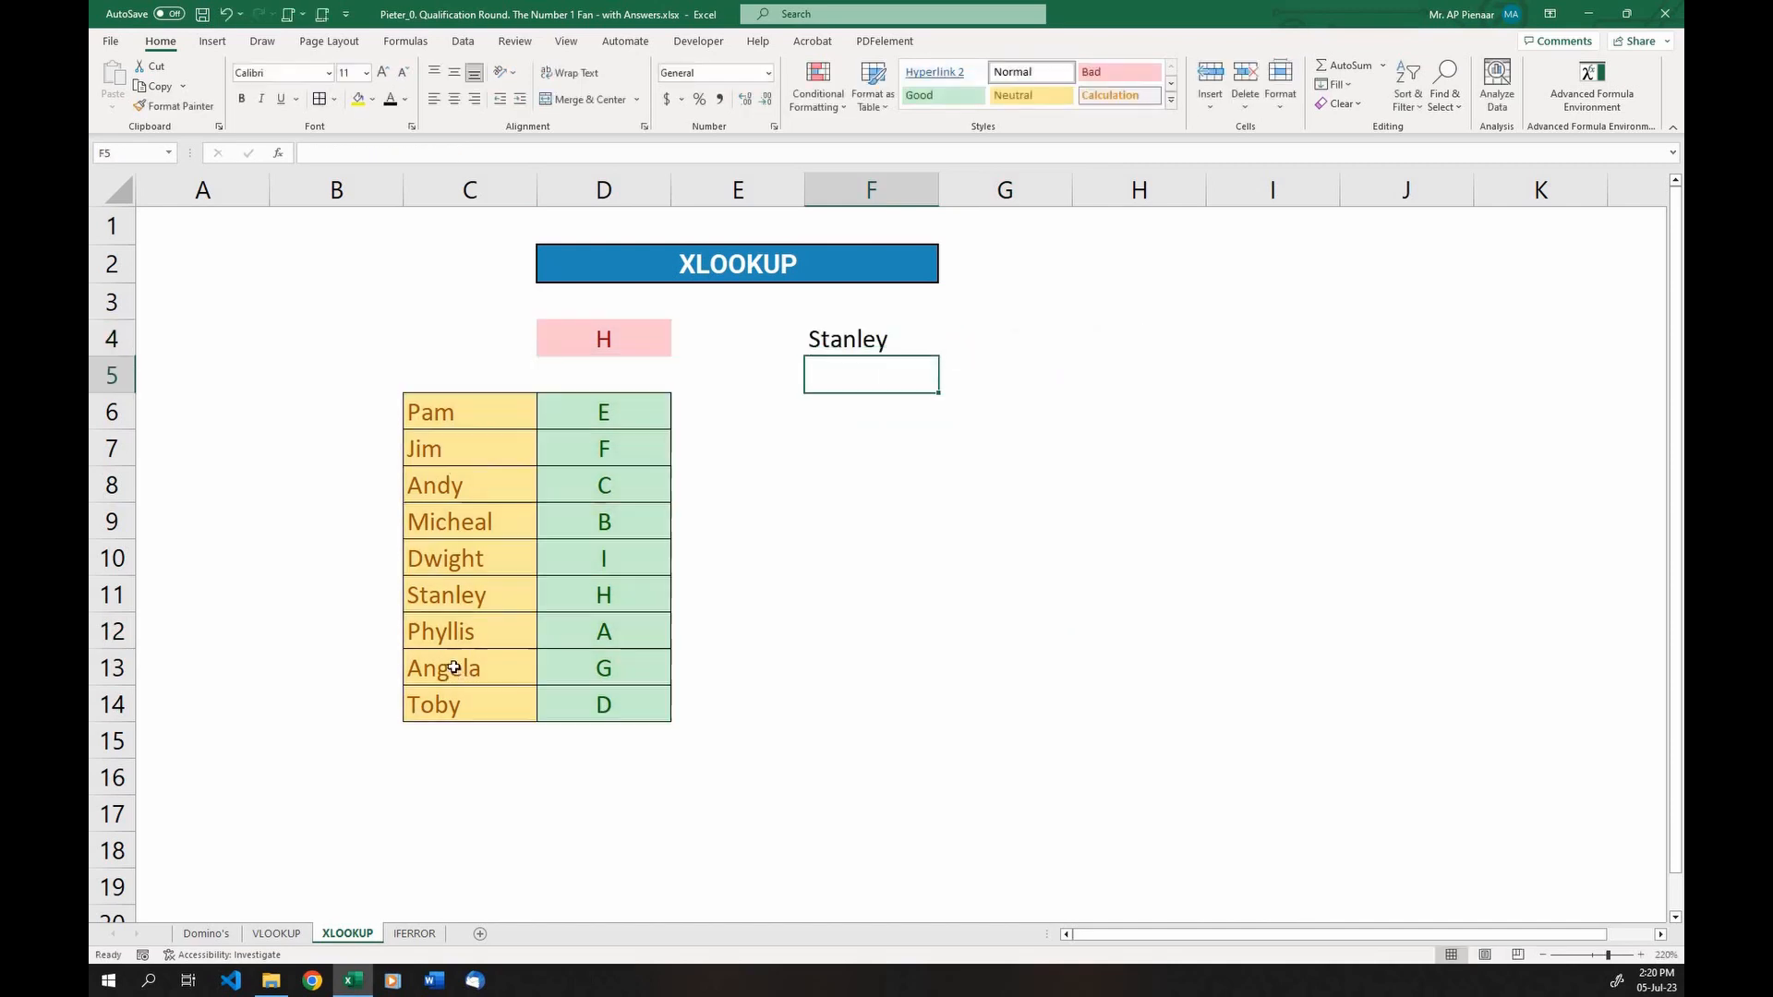
On the Domino's sheet, move the column of pip values to O2:O7, before the double tiles
{"action": "left_click", "coordinate": [209, 935]}
{"action": "left_click", "coordinate": [547, 755]}
{"action": "left_click_drag", "start_coordinate": [1062, 275], "coordinate": [903, 426]}
{"action": "left_click", "coordinate": [1159, 455]}
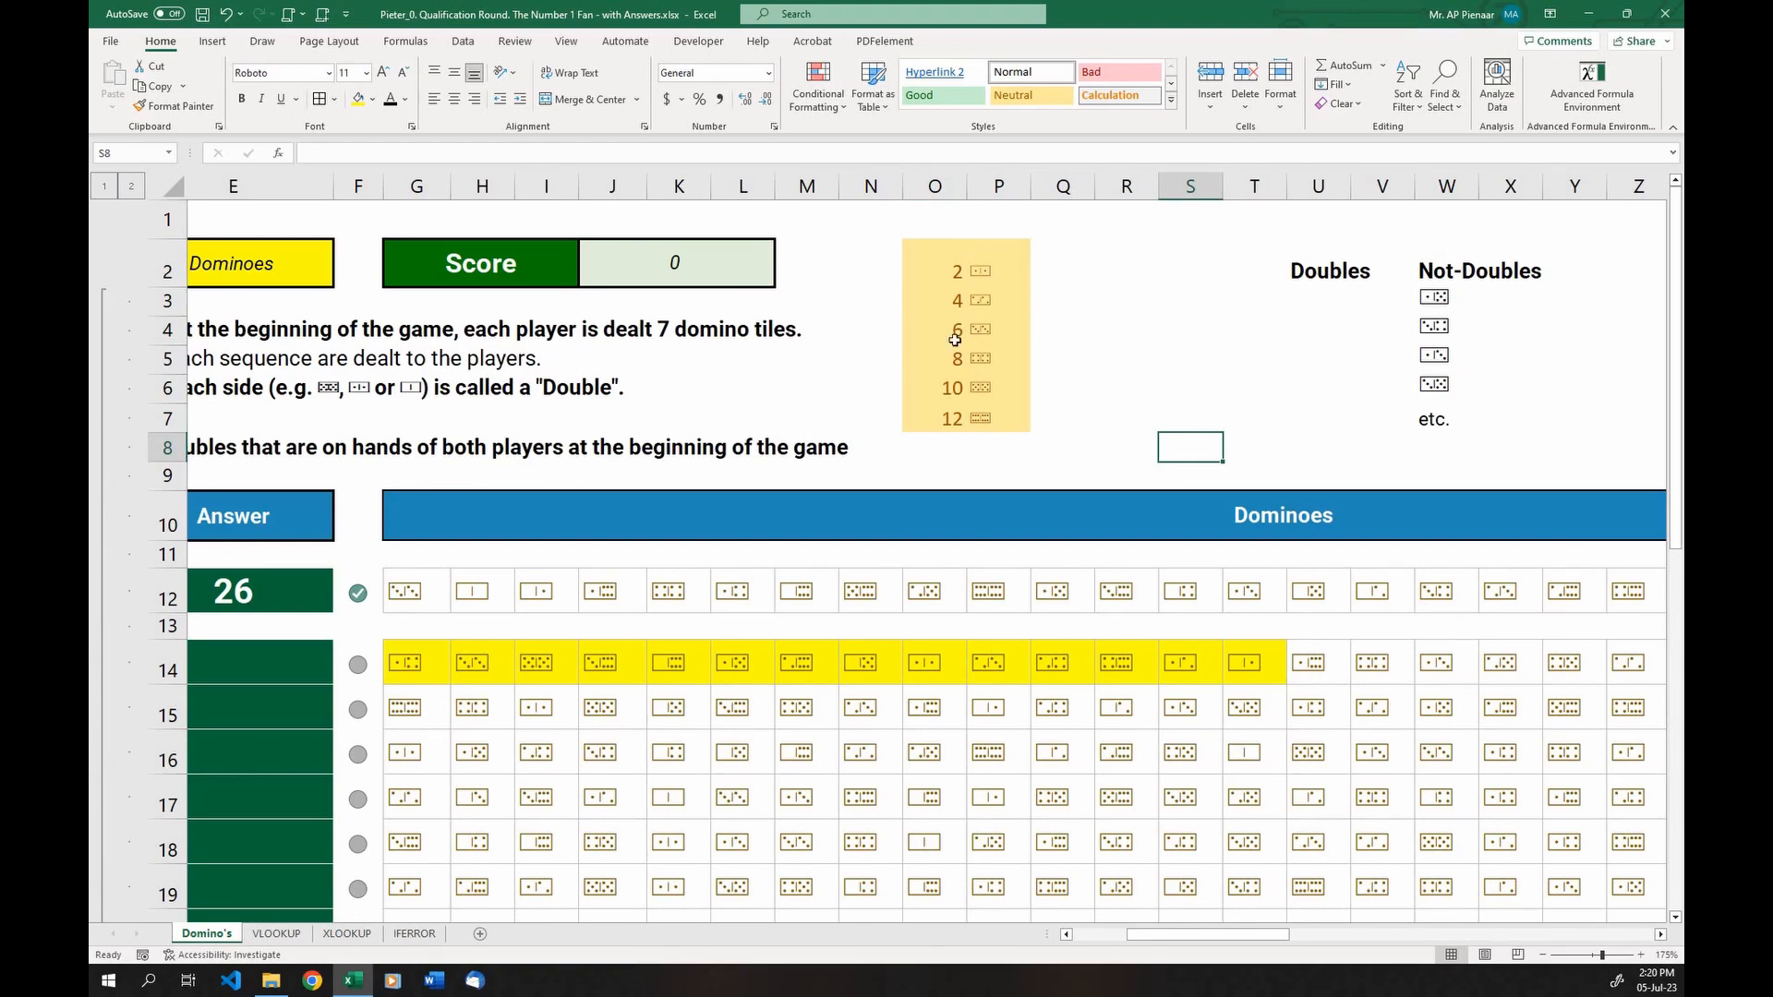
Review the example table on the XLOOKUP sheet and the title and error examples on the IFERROR sheet
{"action": "left_click", "coordinate": [369, 935]}
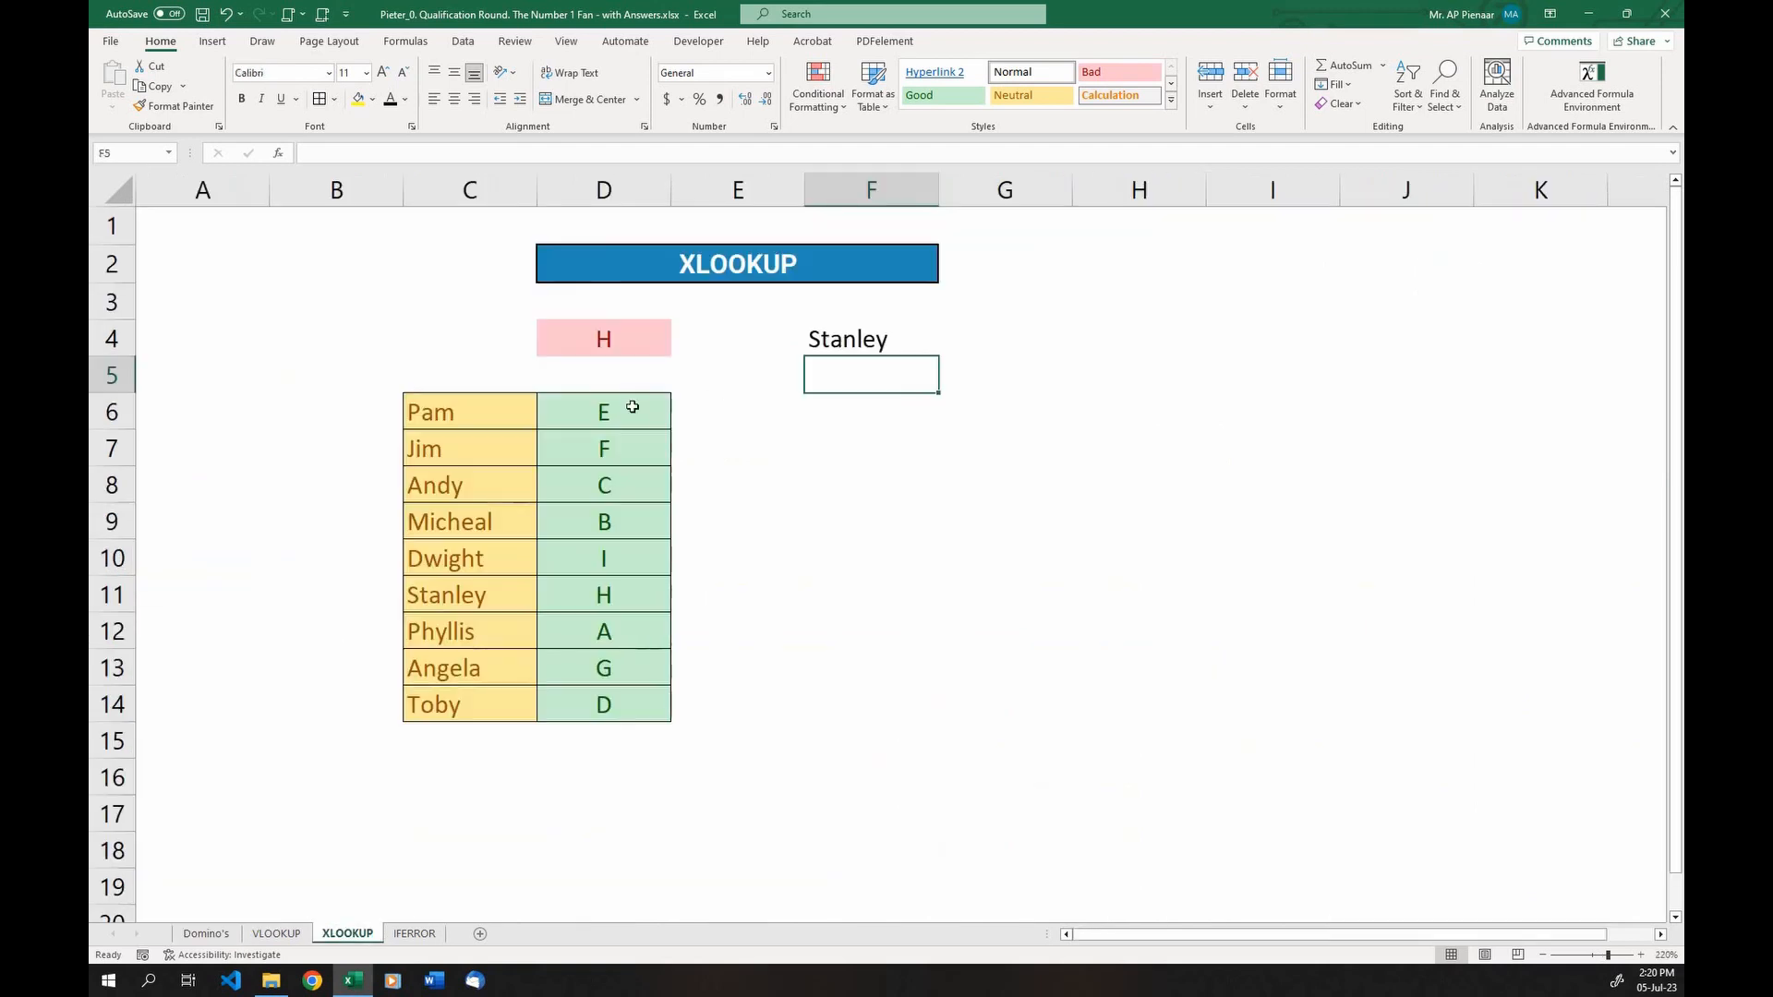
{"action": "left_click_drag", "start_coordinate": [333, 300], "coordinate": [901, 743]}
{"action": "left_click", "coordinate": [901, 744]}
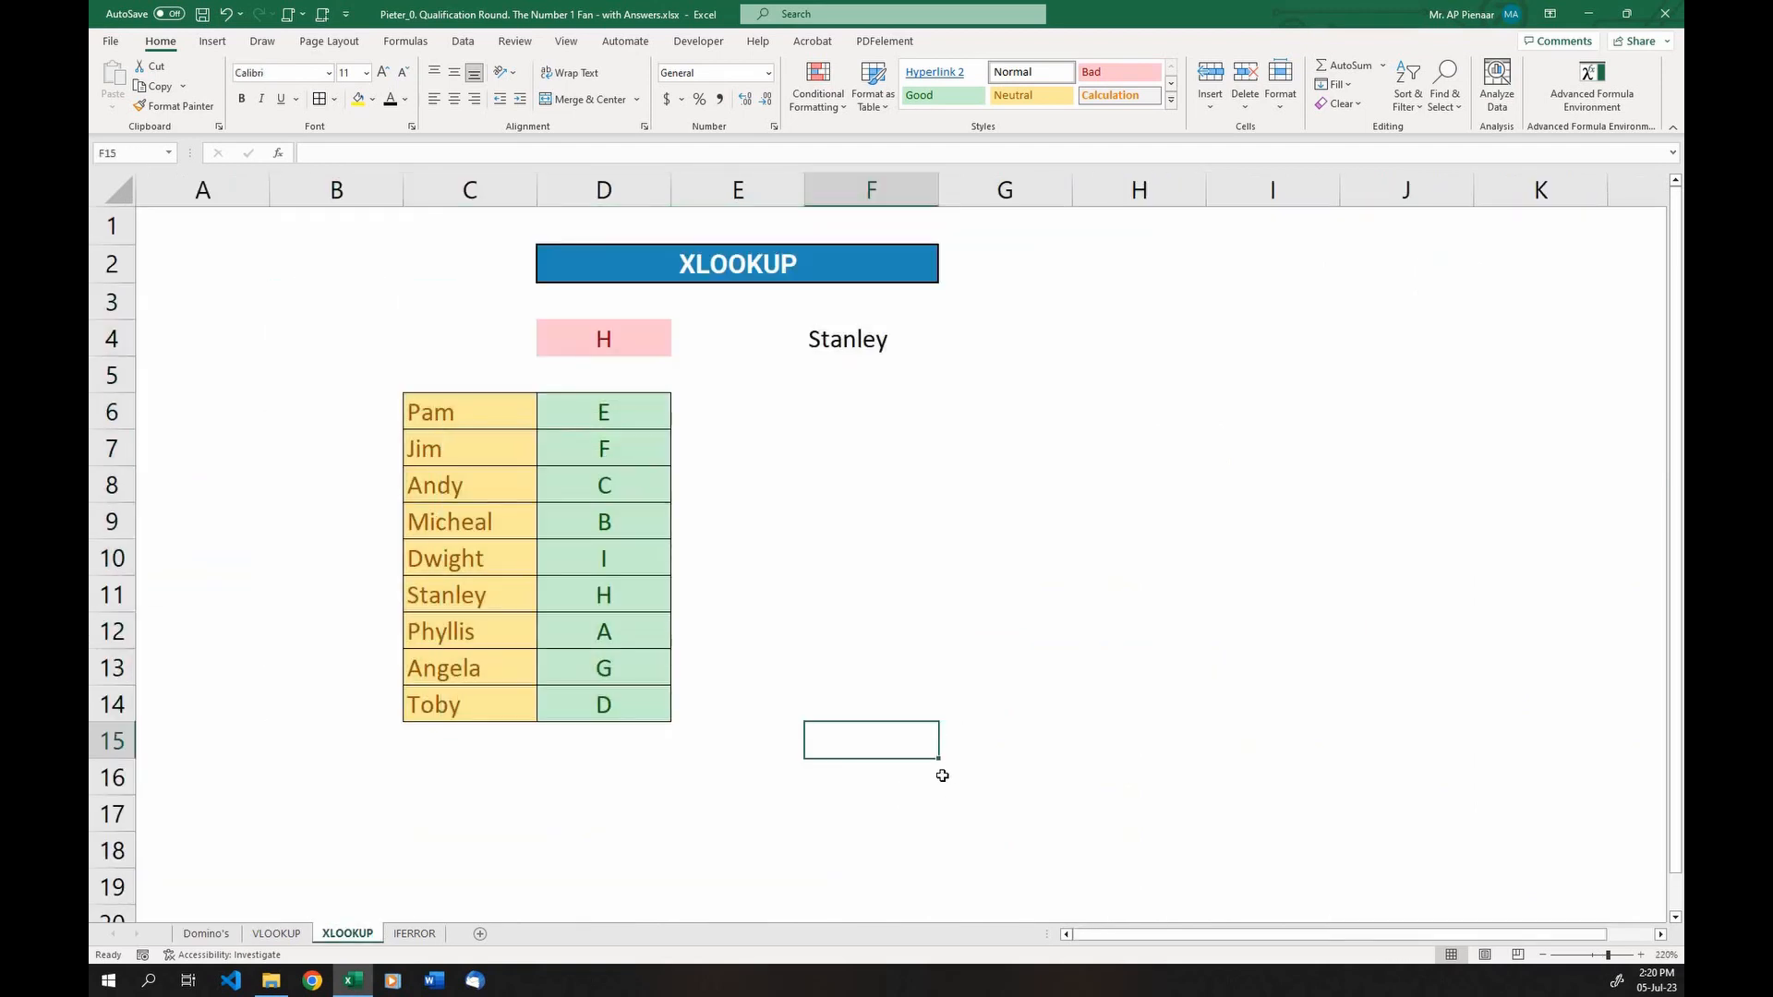
{"action": "left_click", "coordinate": [436, 935]}
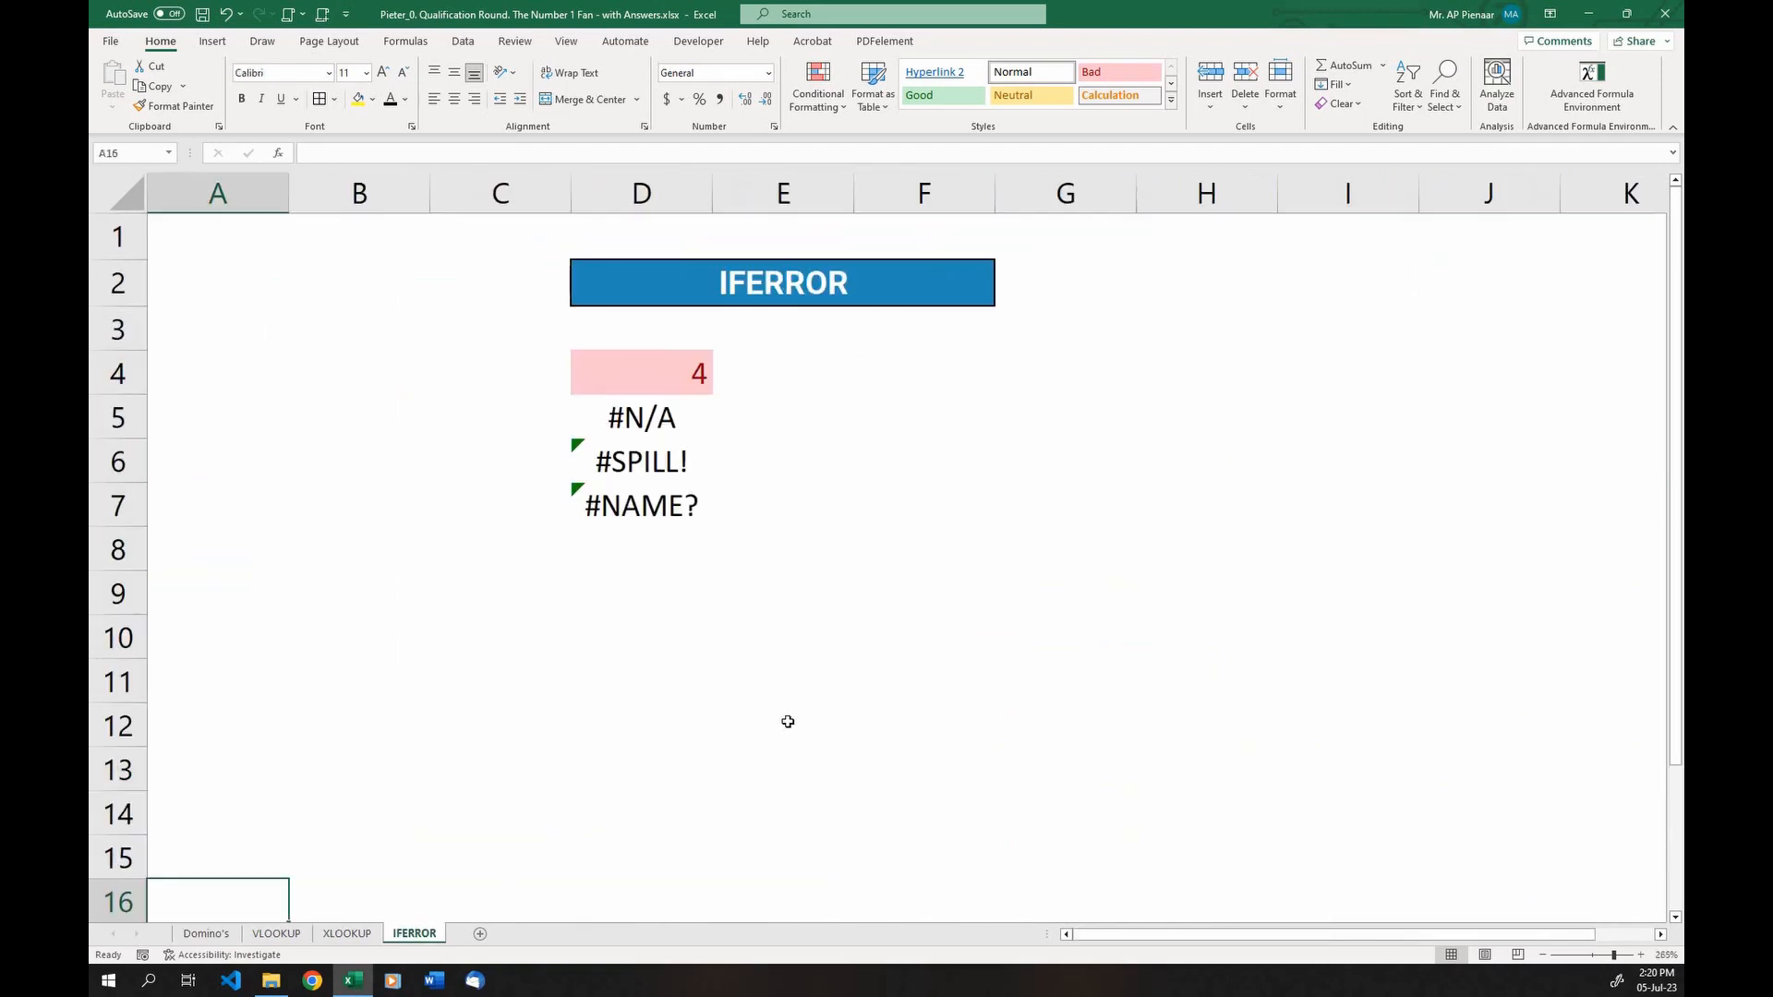
{"action": "left_click", "coordinate": [871, 602]}
{"action": "left_click", "coordinate": [842, 291]}
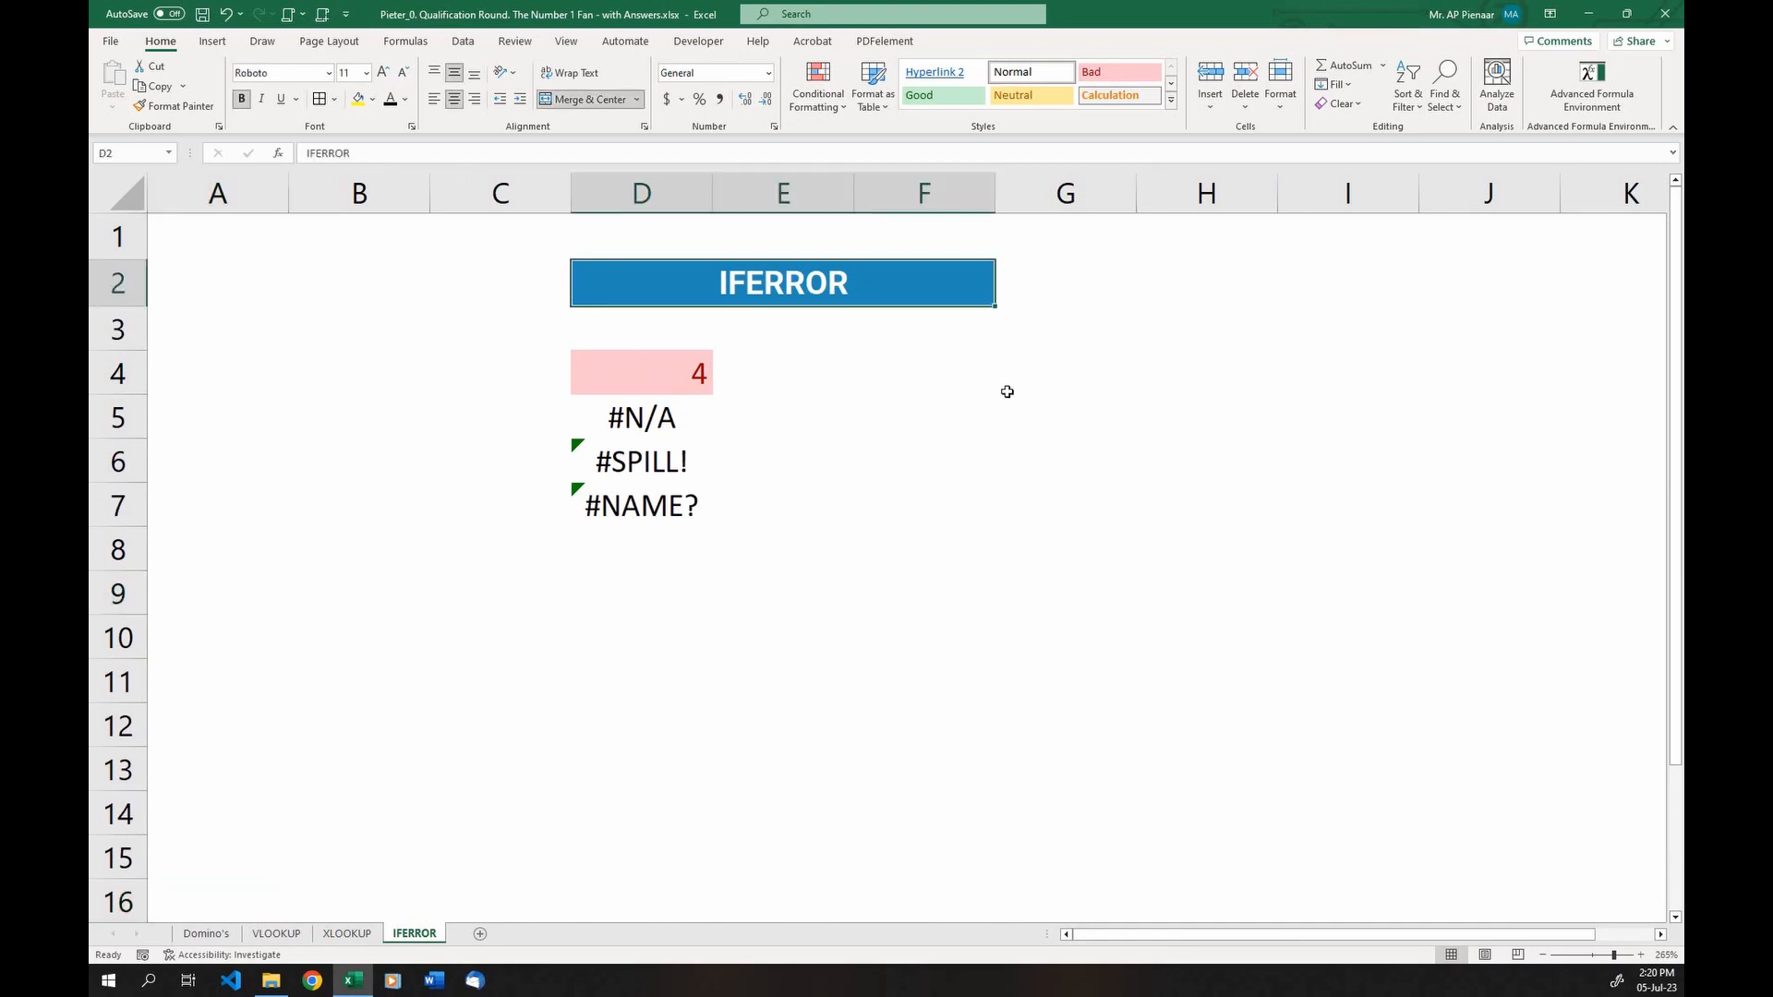
On the XLOOKUP sheet, move the return list to E6:E14 and review it against the lookup list D6:D14
{"action": "left_click", "coordinate": [346, 934]}
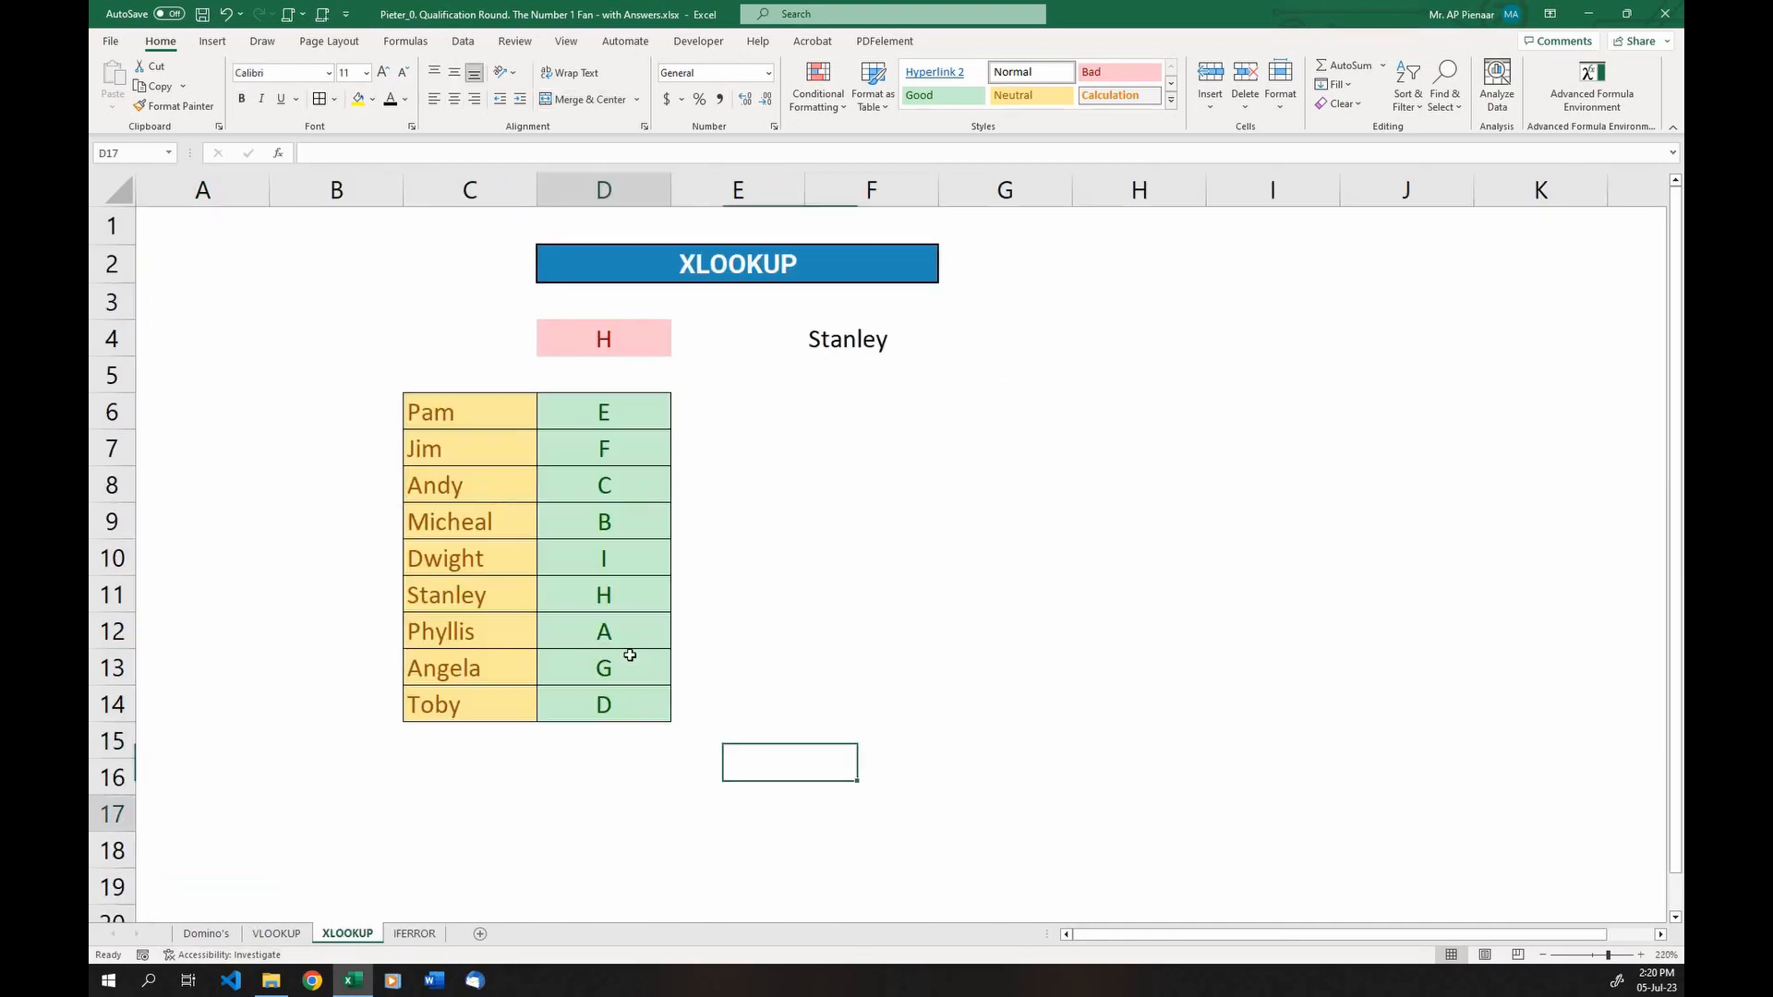
{"action": "left_click_drag", "start_coordinate": [482, 411], "coordinate": [756, 706]}
{"action": "left_click", "coordinate": [970, 717]}
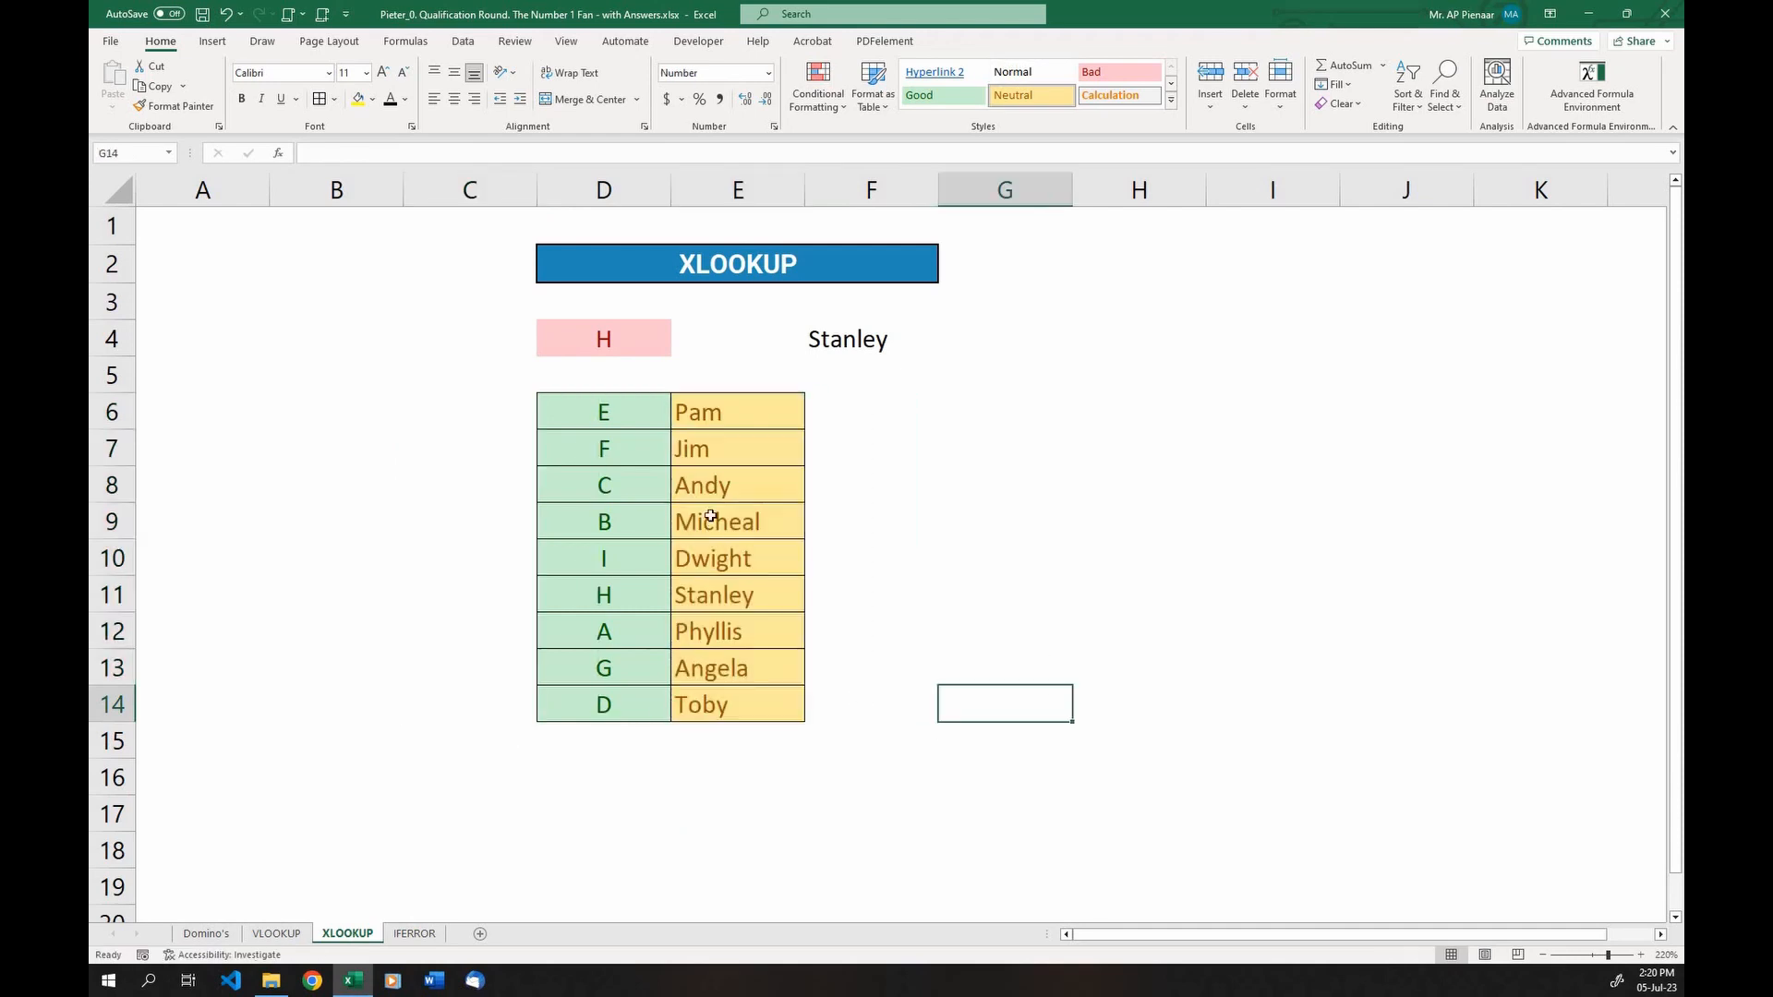
{"action": "left_click_drag", "start_coordinate": [628, 421], "coordinate": [633, 697]}
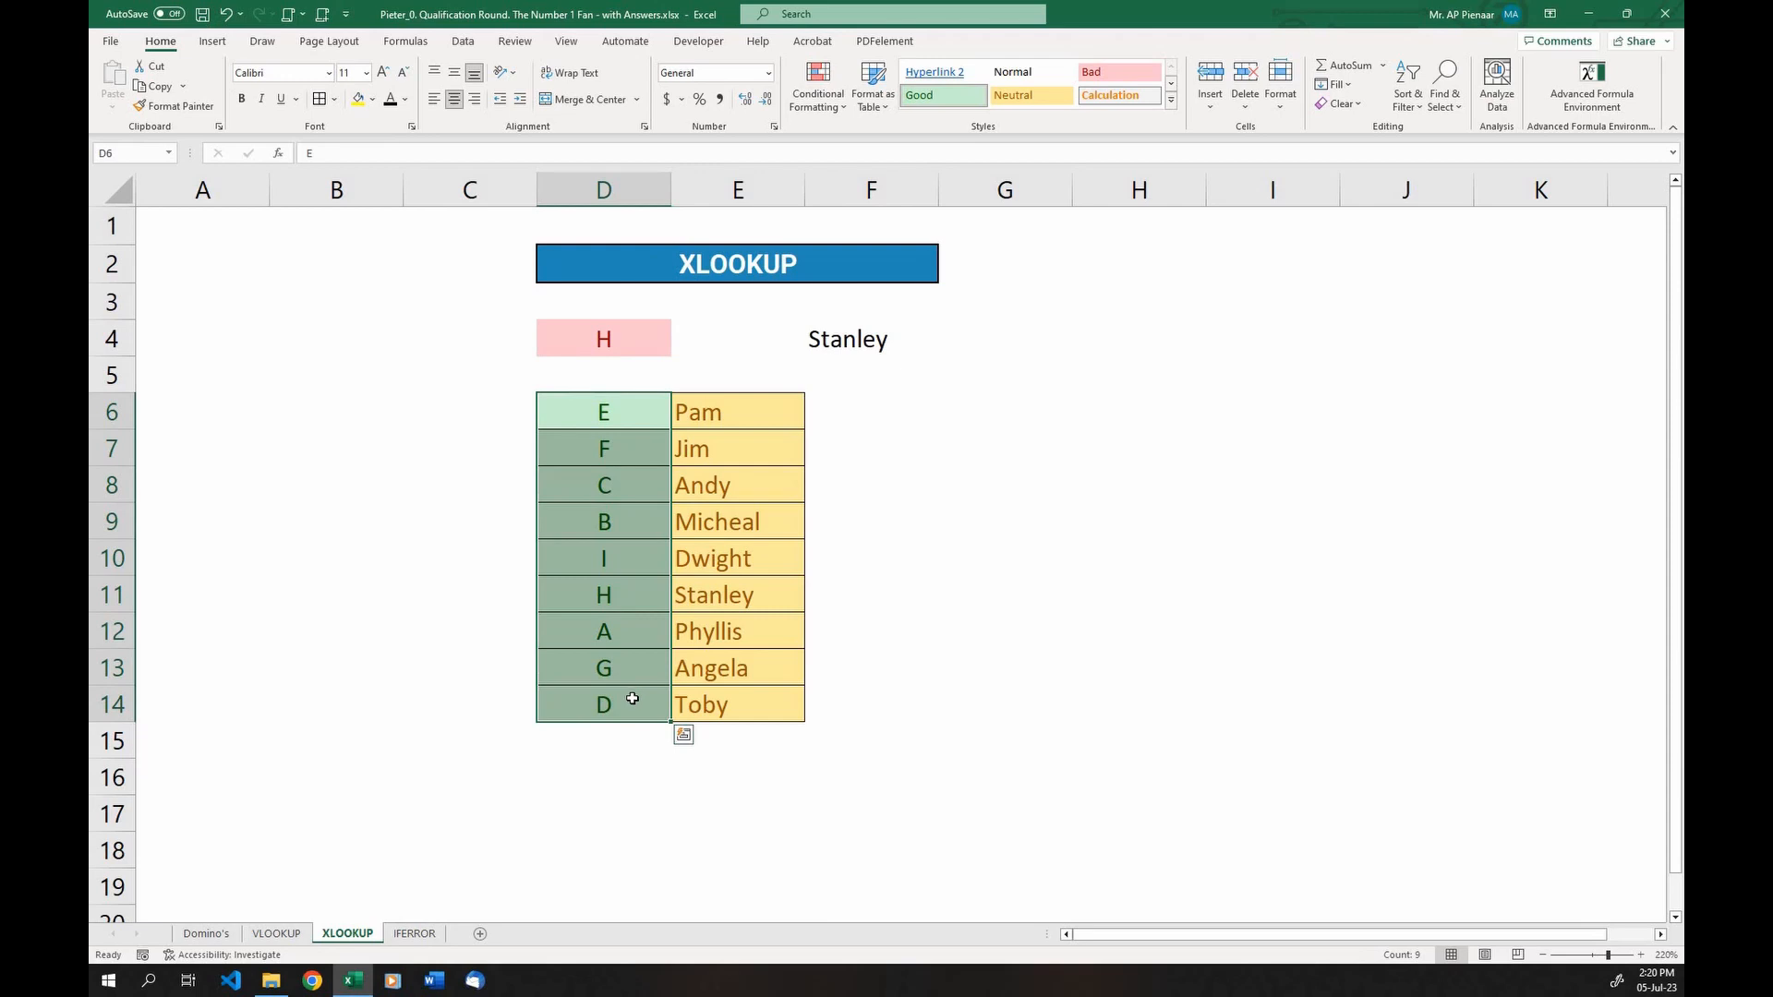
{"action": "left_click_drag", "start_coordinate": [699, 412], "coordinate": [730, 707]}
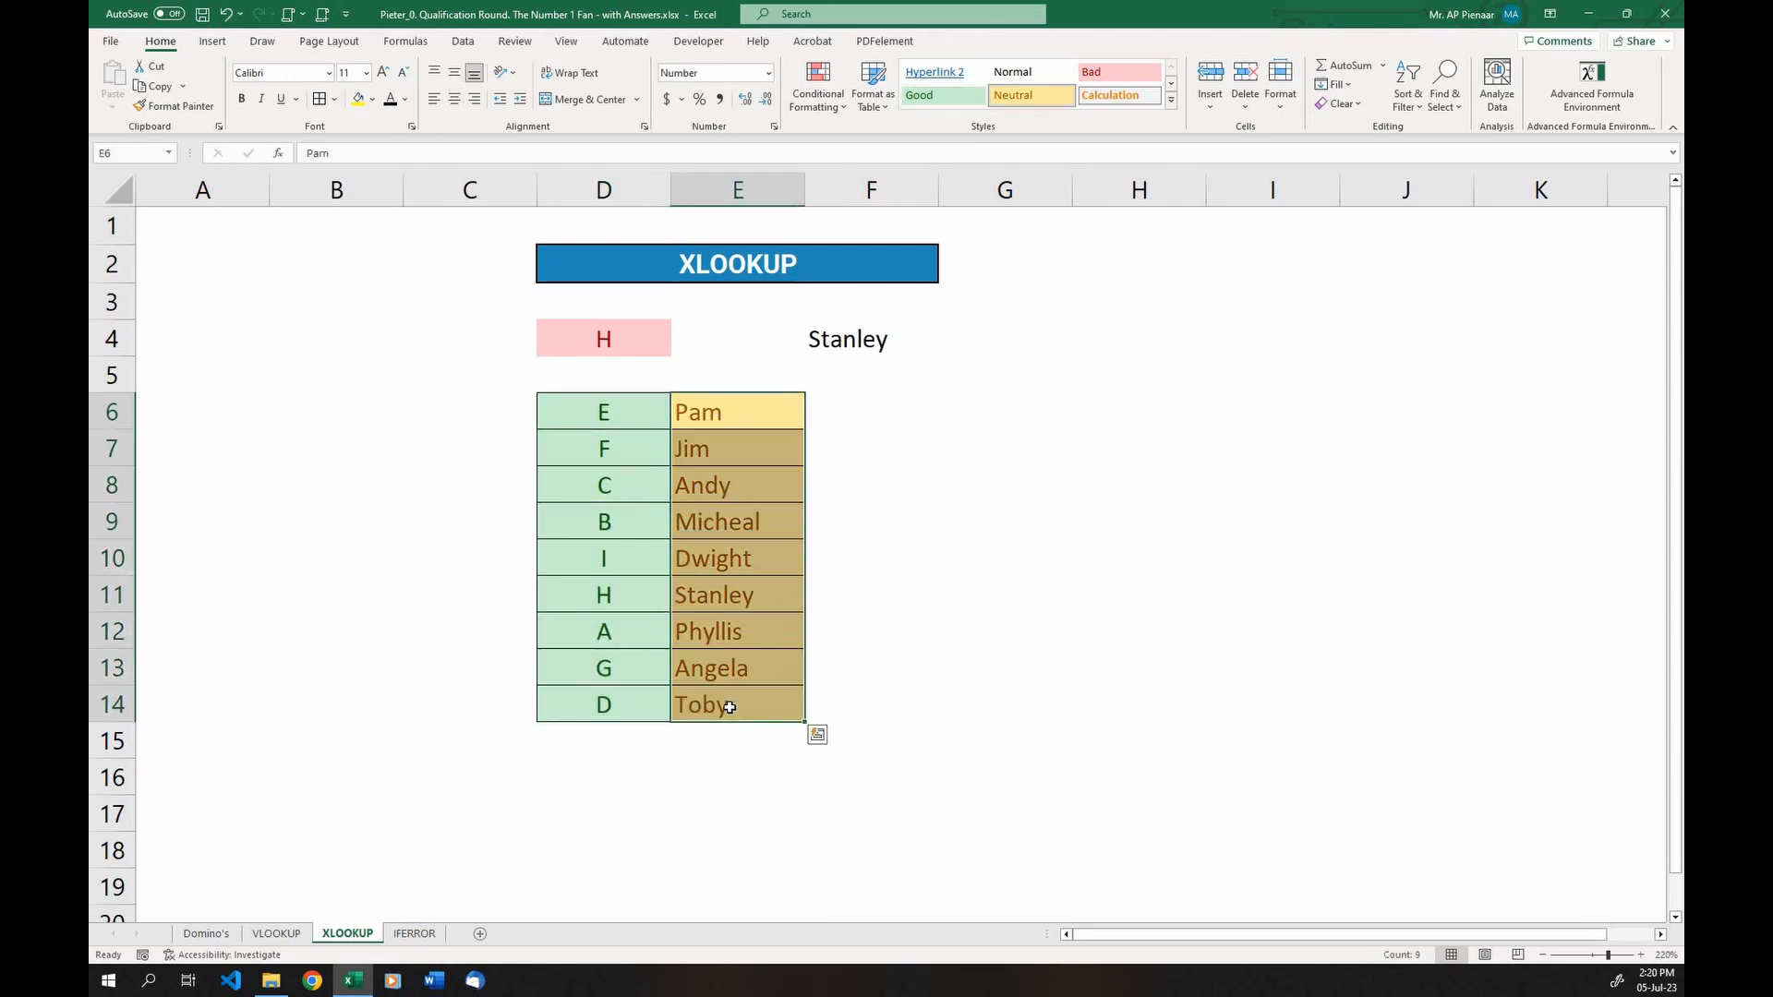
On the Domino's sheet, move the pip values to Q2:Q7 after the double tiles and check the non-double tile in W4
{"action": "left_click", "coordinate": [206, 934]}
{"action": "left_click_drag", "start_coordinate": [980, 267], "coordinate": [1064, 268]}
{"action": "left_click", "coordinate": [1195, 281]}
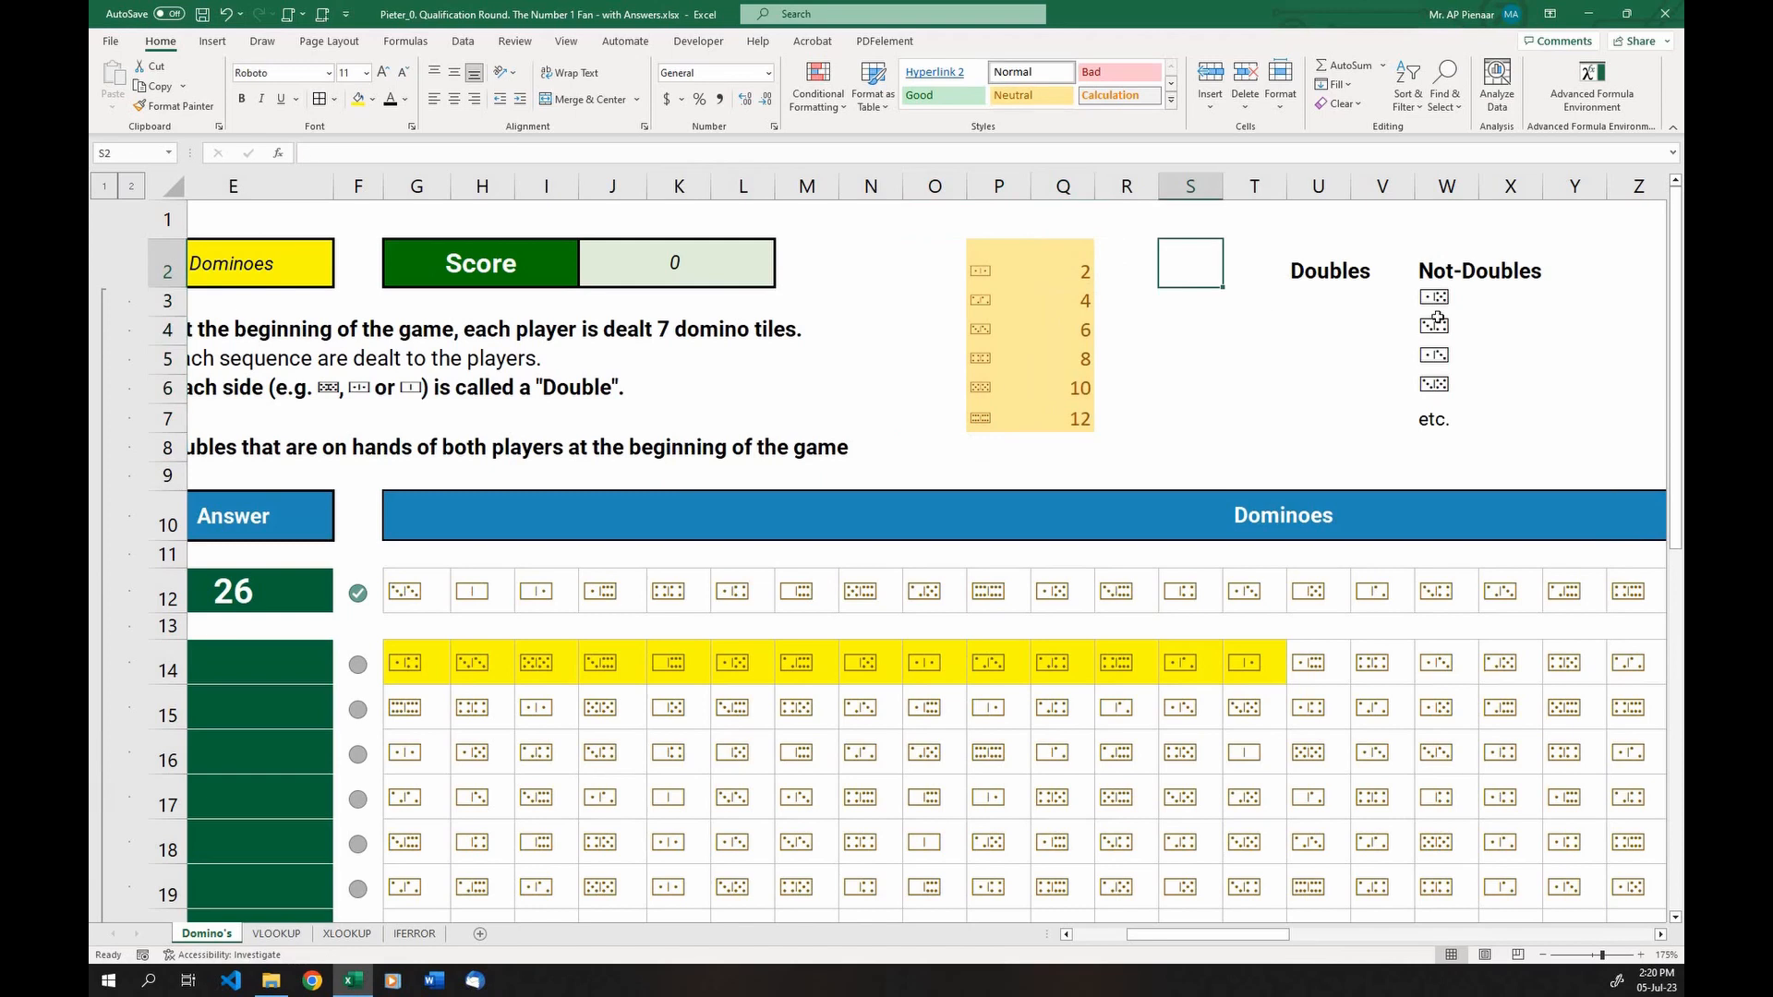
{"action": "left_click", "coordinate": [1433, 326]}
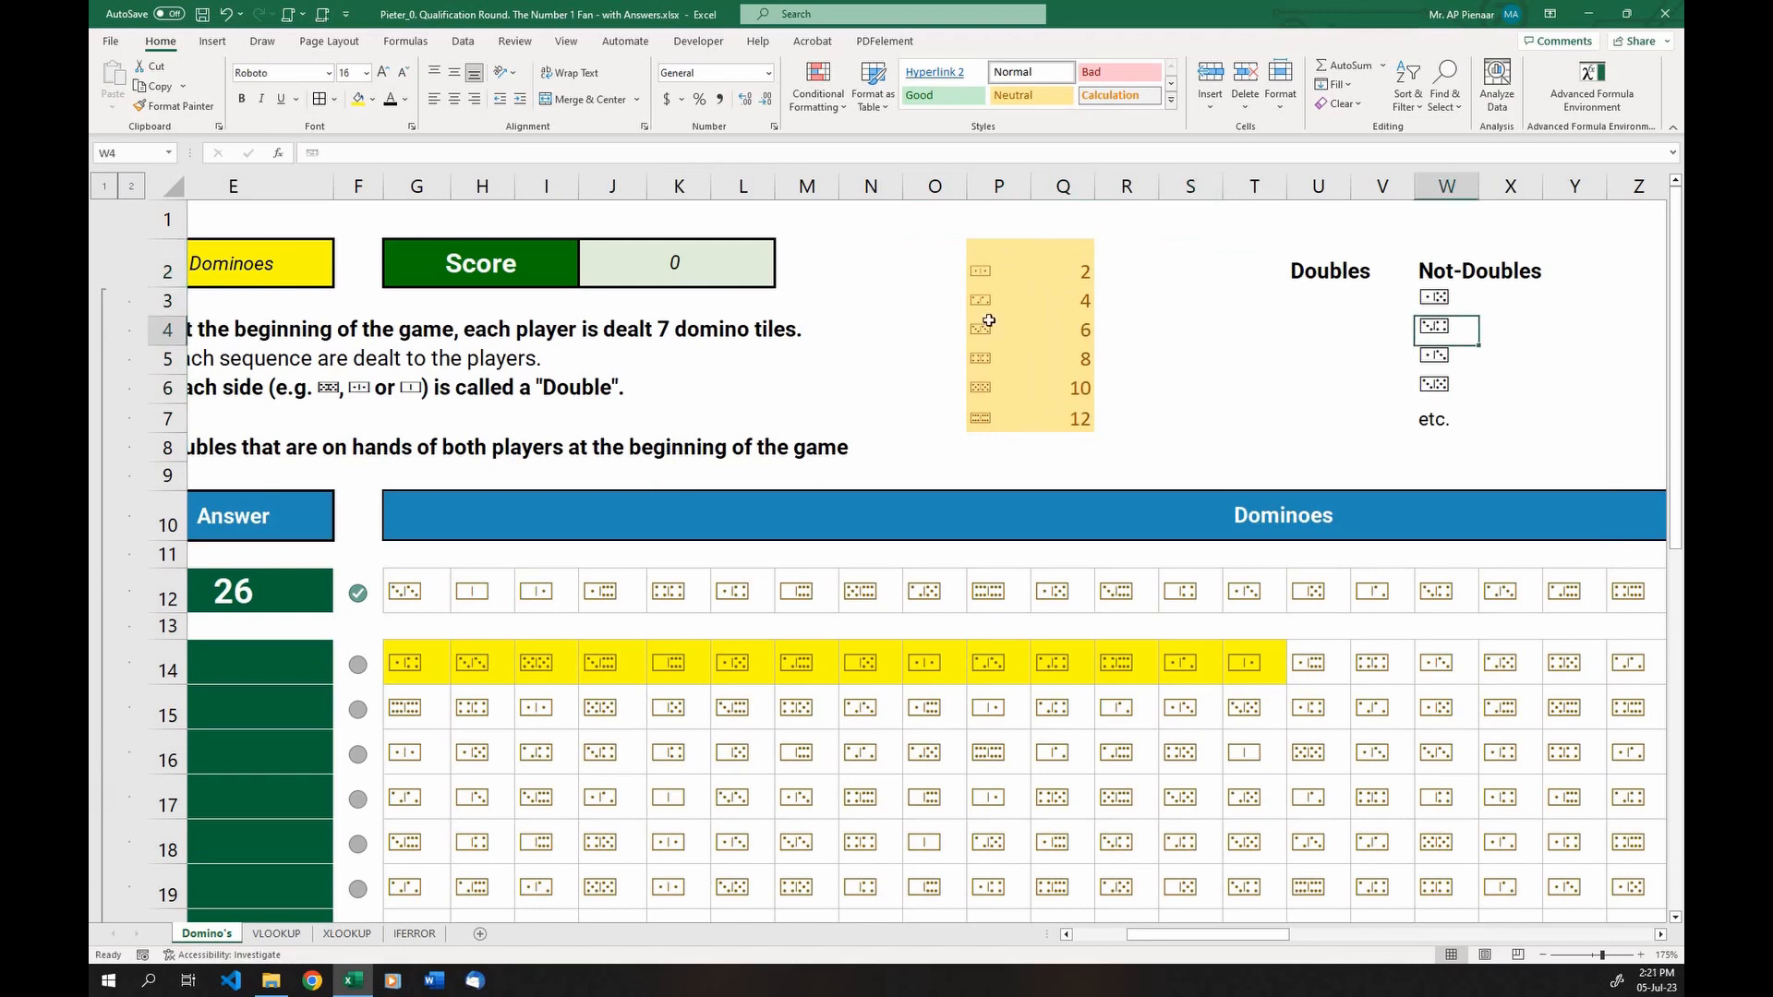
On the XLOOKUP sheet, set the lookup value in D4 to Z and check the result in F4
{"action": "left_click", "coordinate": [342, 935]}
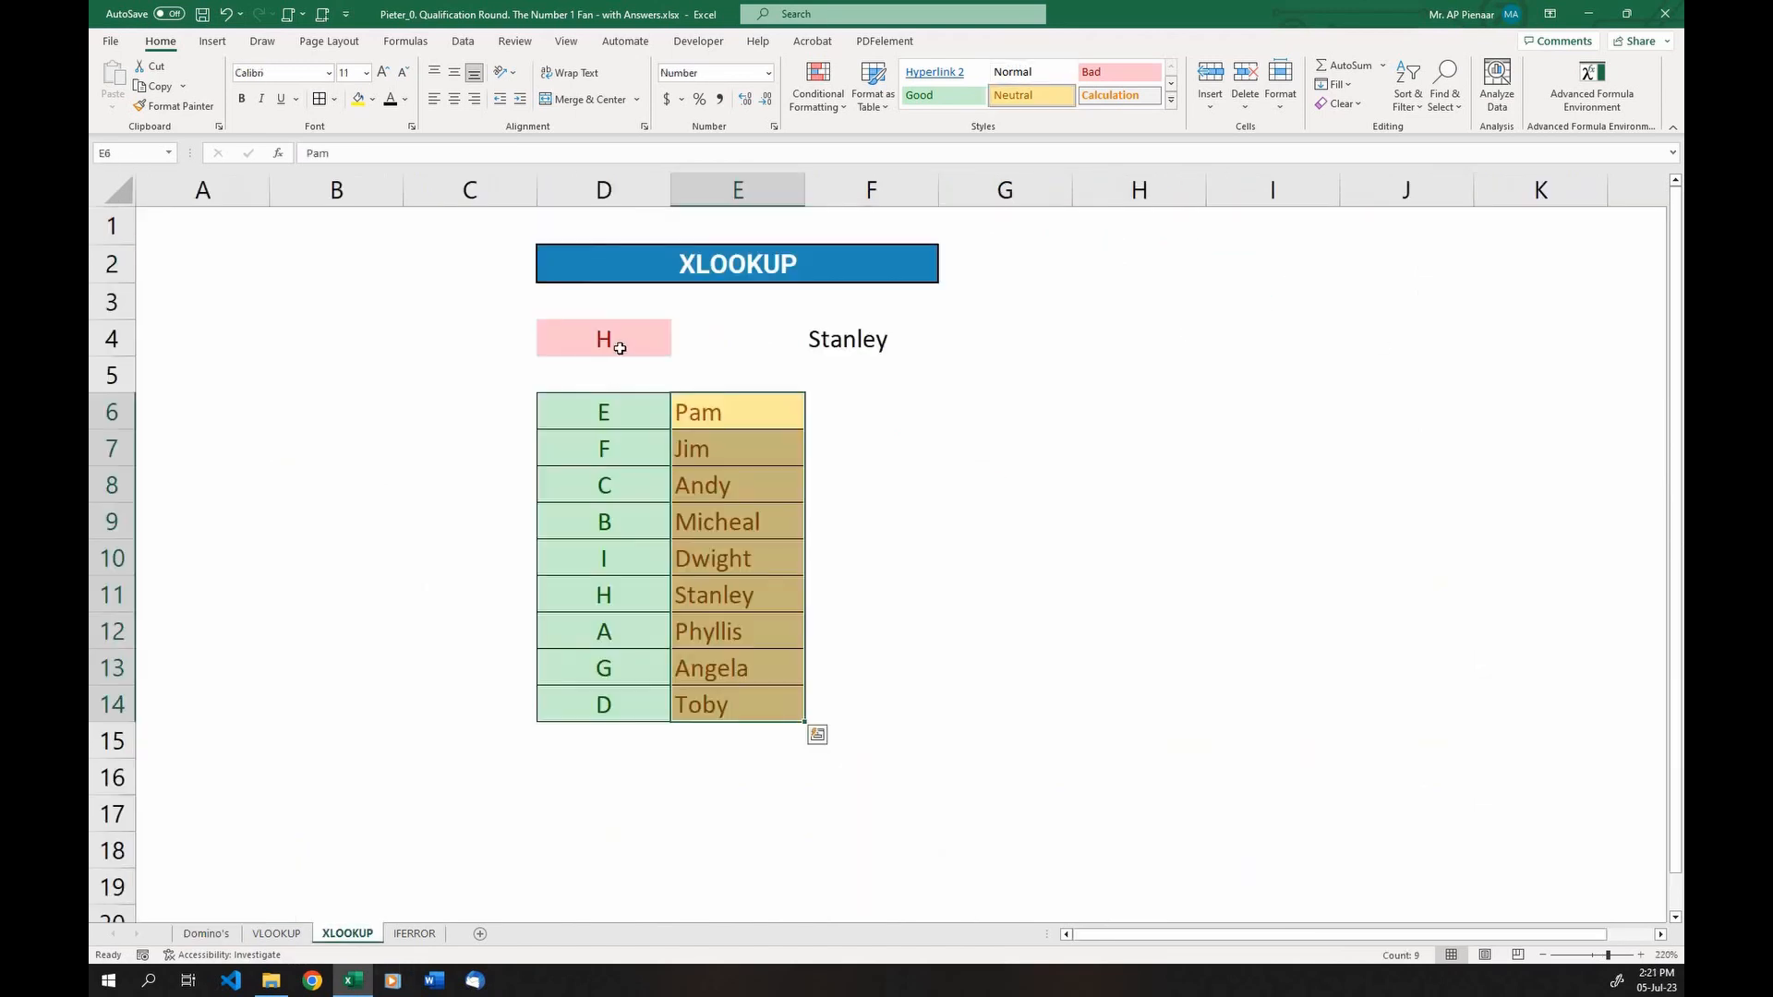
{"action": "type", "text": "Z"}
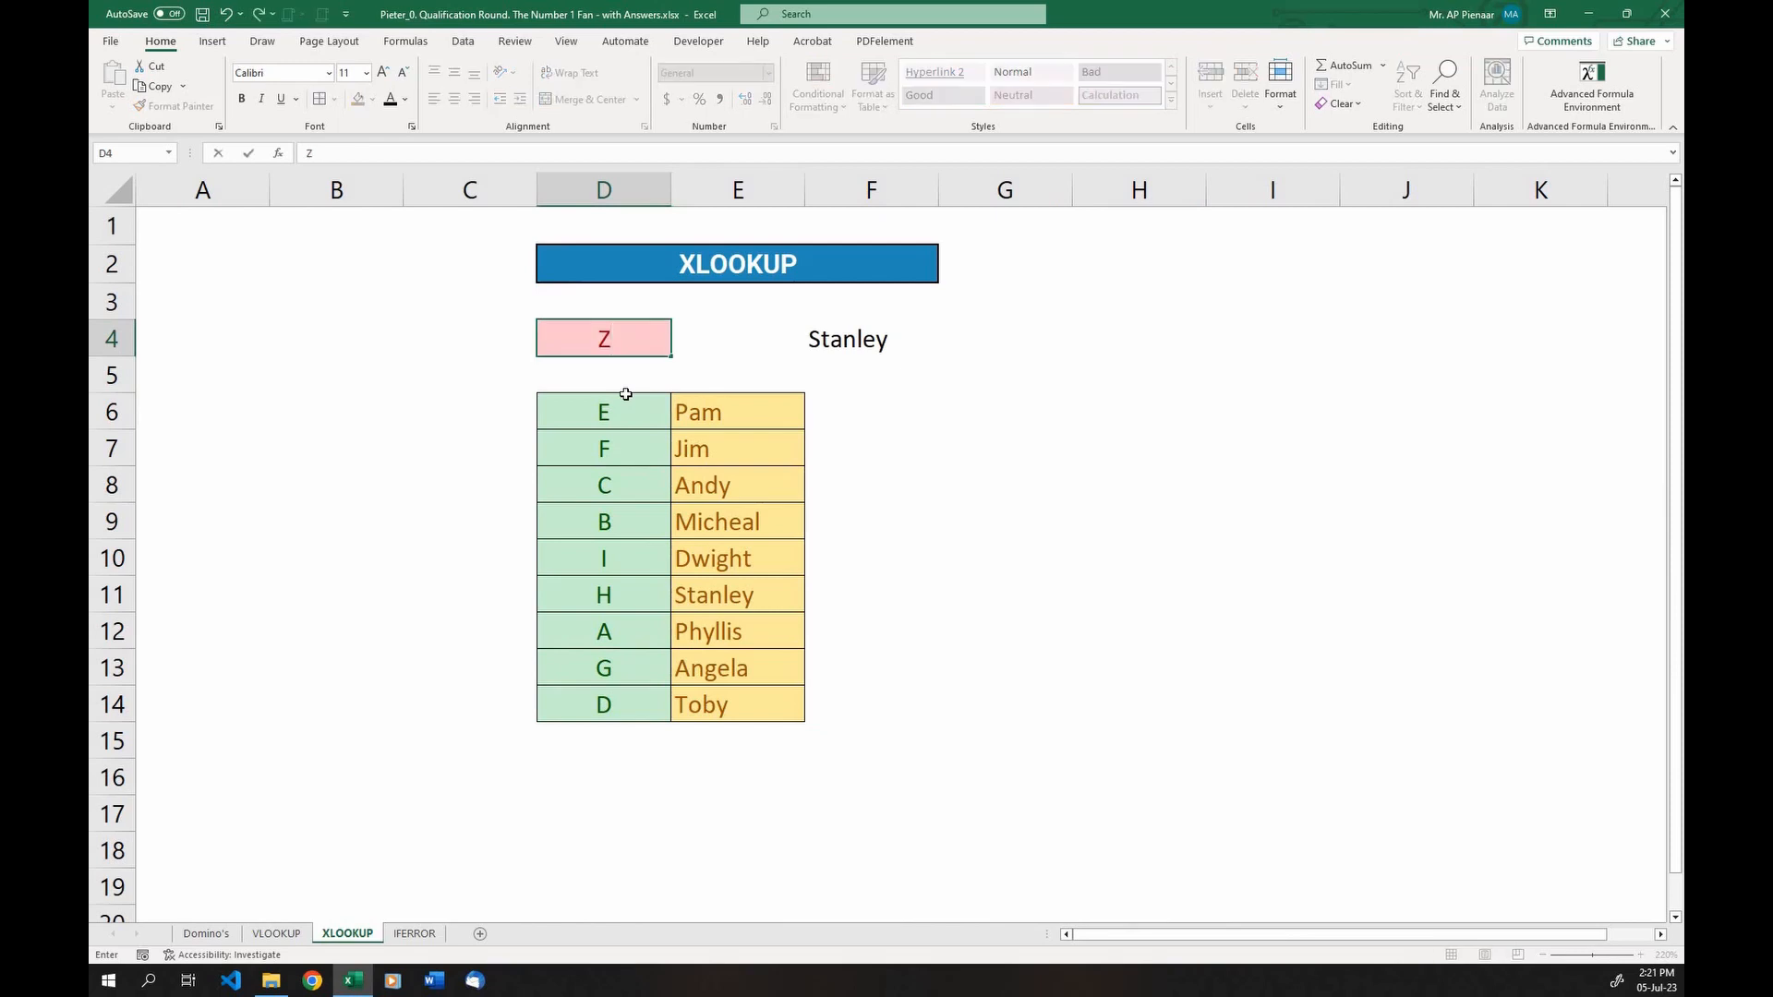
{"action": "key", "text": "Return"}
{"action": "left_click", "coordinate": [818, 343]}
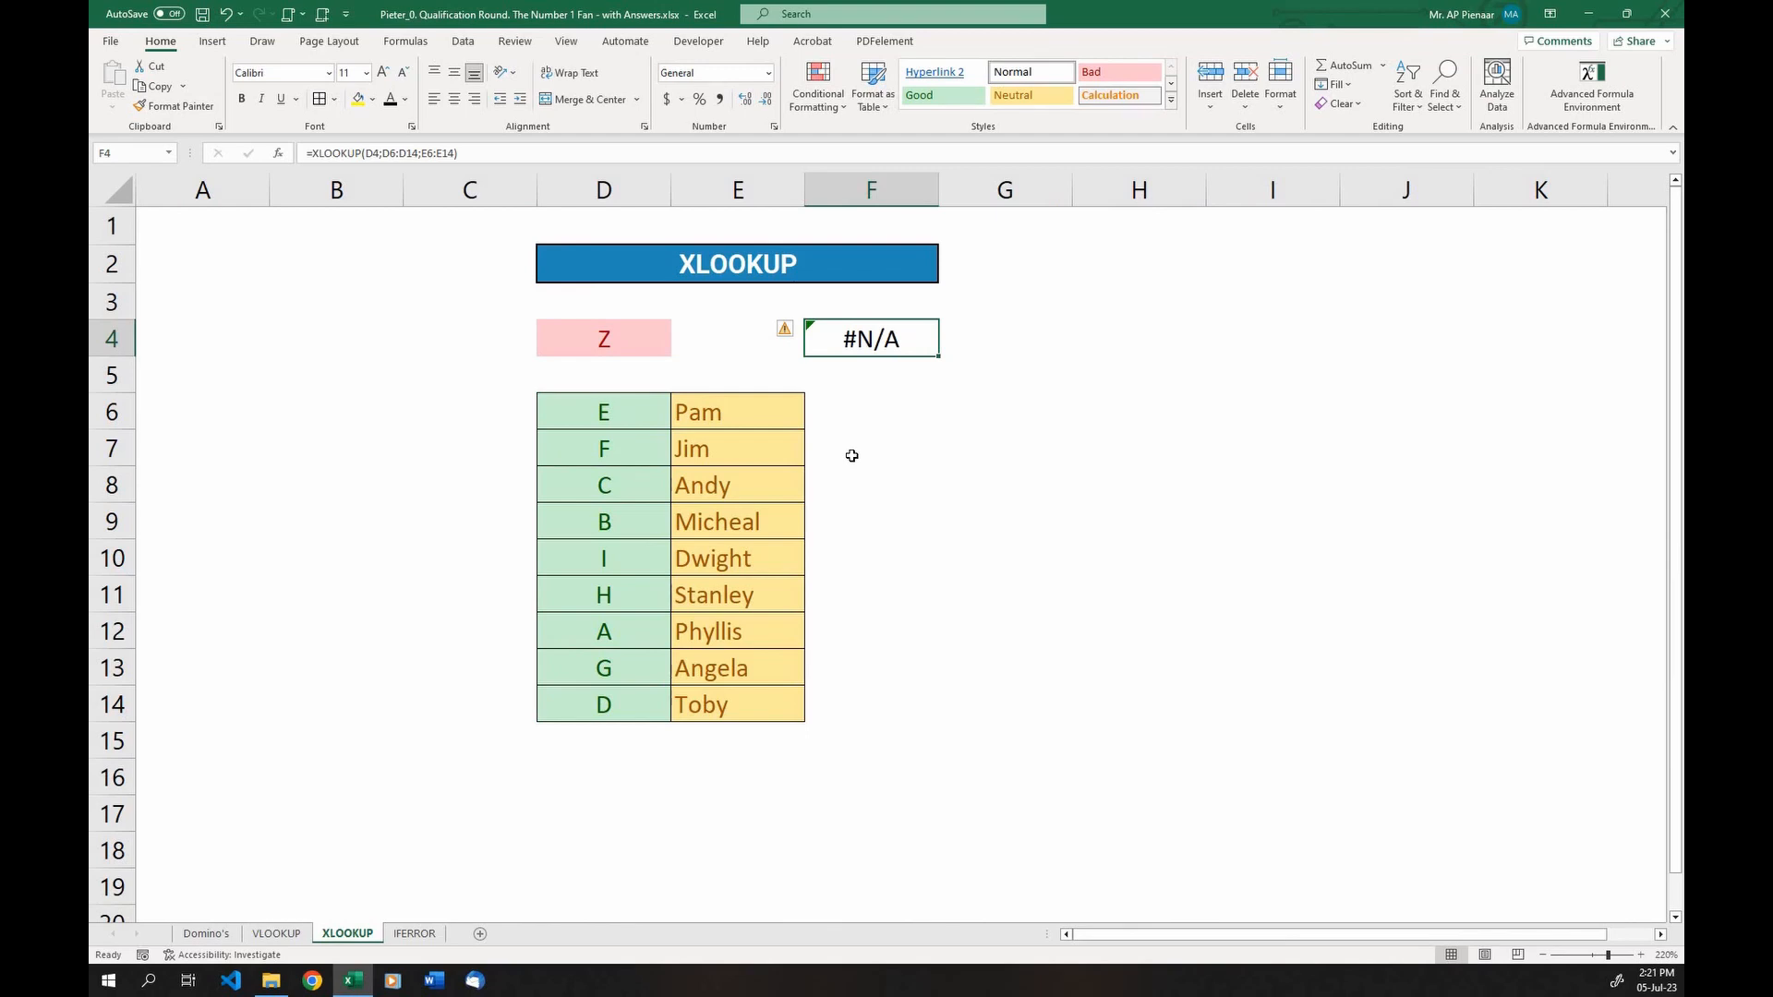
On the IFERROR sheet, enter the formula =IFERROR(D4;0) in F4
{"action": "left_click", "coordinate": [428, 932]}
{"action": "left_click", "coordinate": [724, 511]}
{"action": "left_click", "coordinate": [896, 381]}
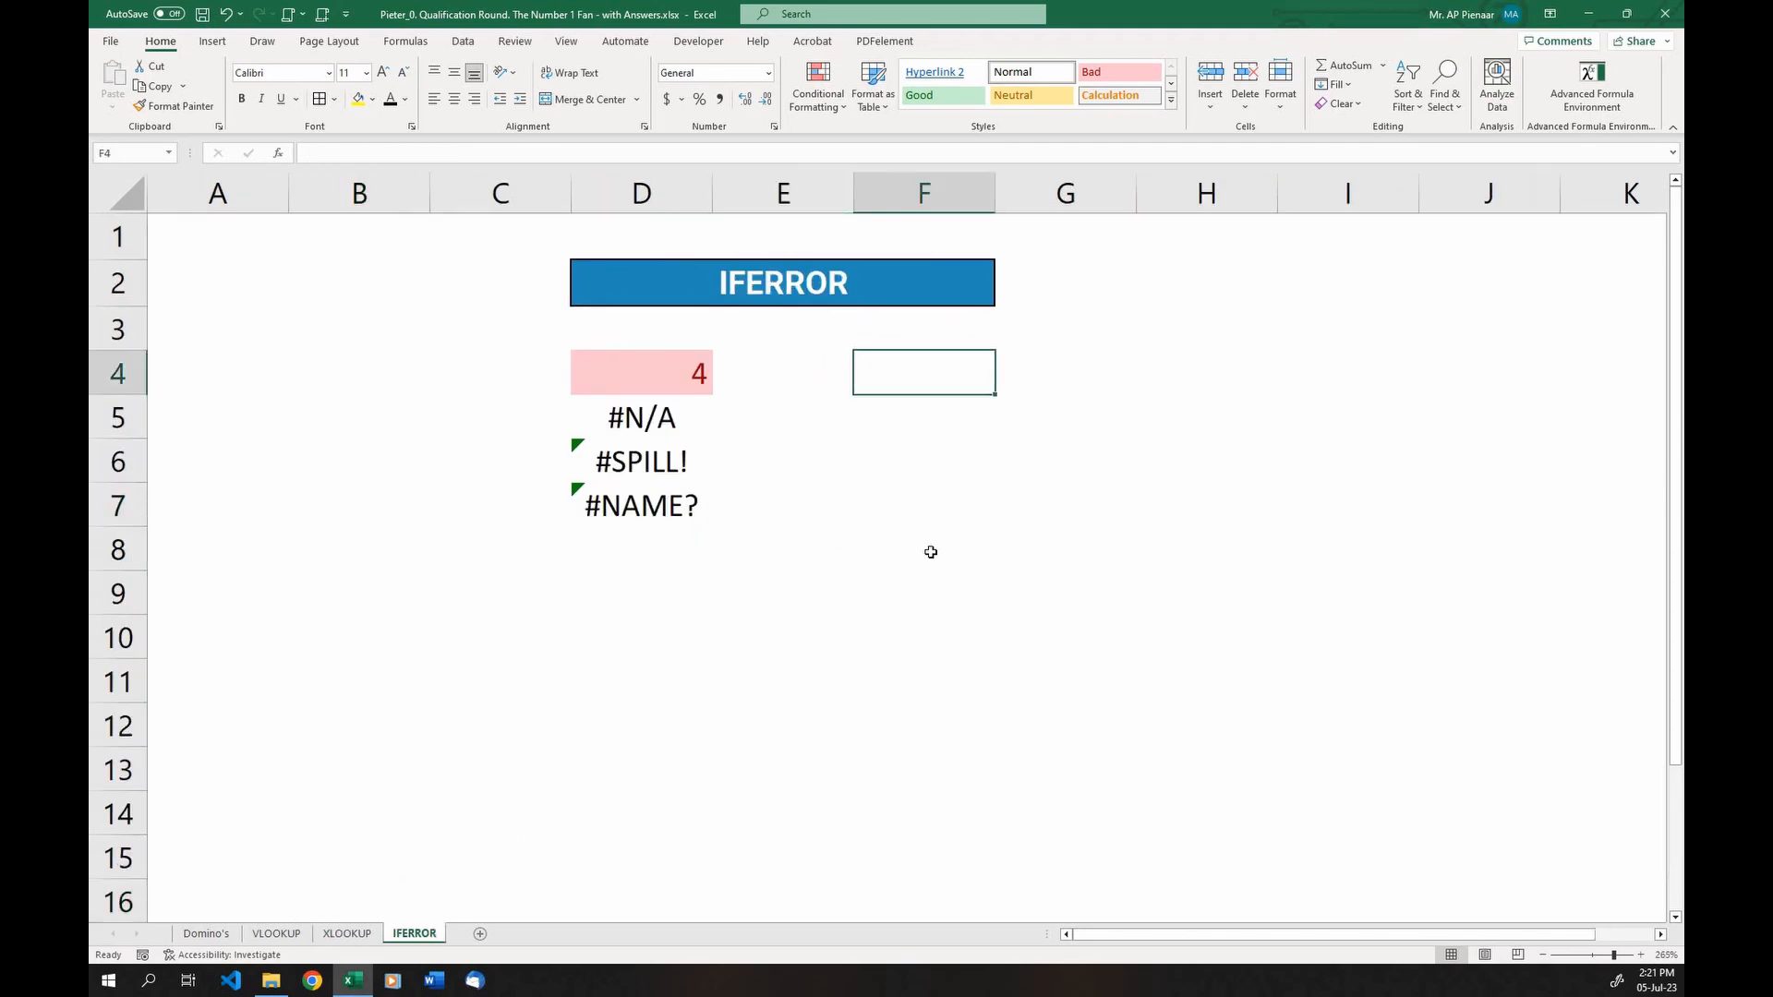
{"action": "type", "text": "=IFERROR("}
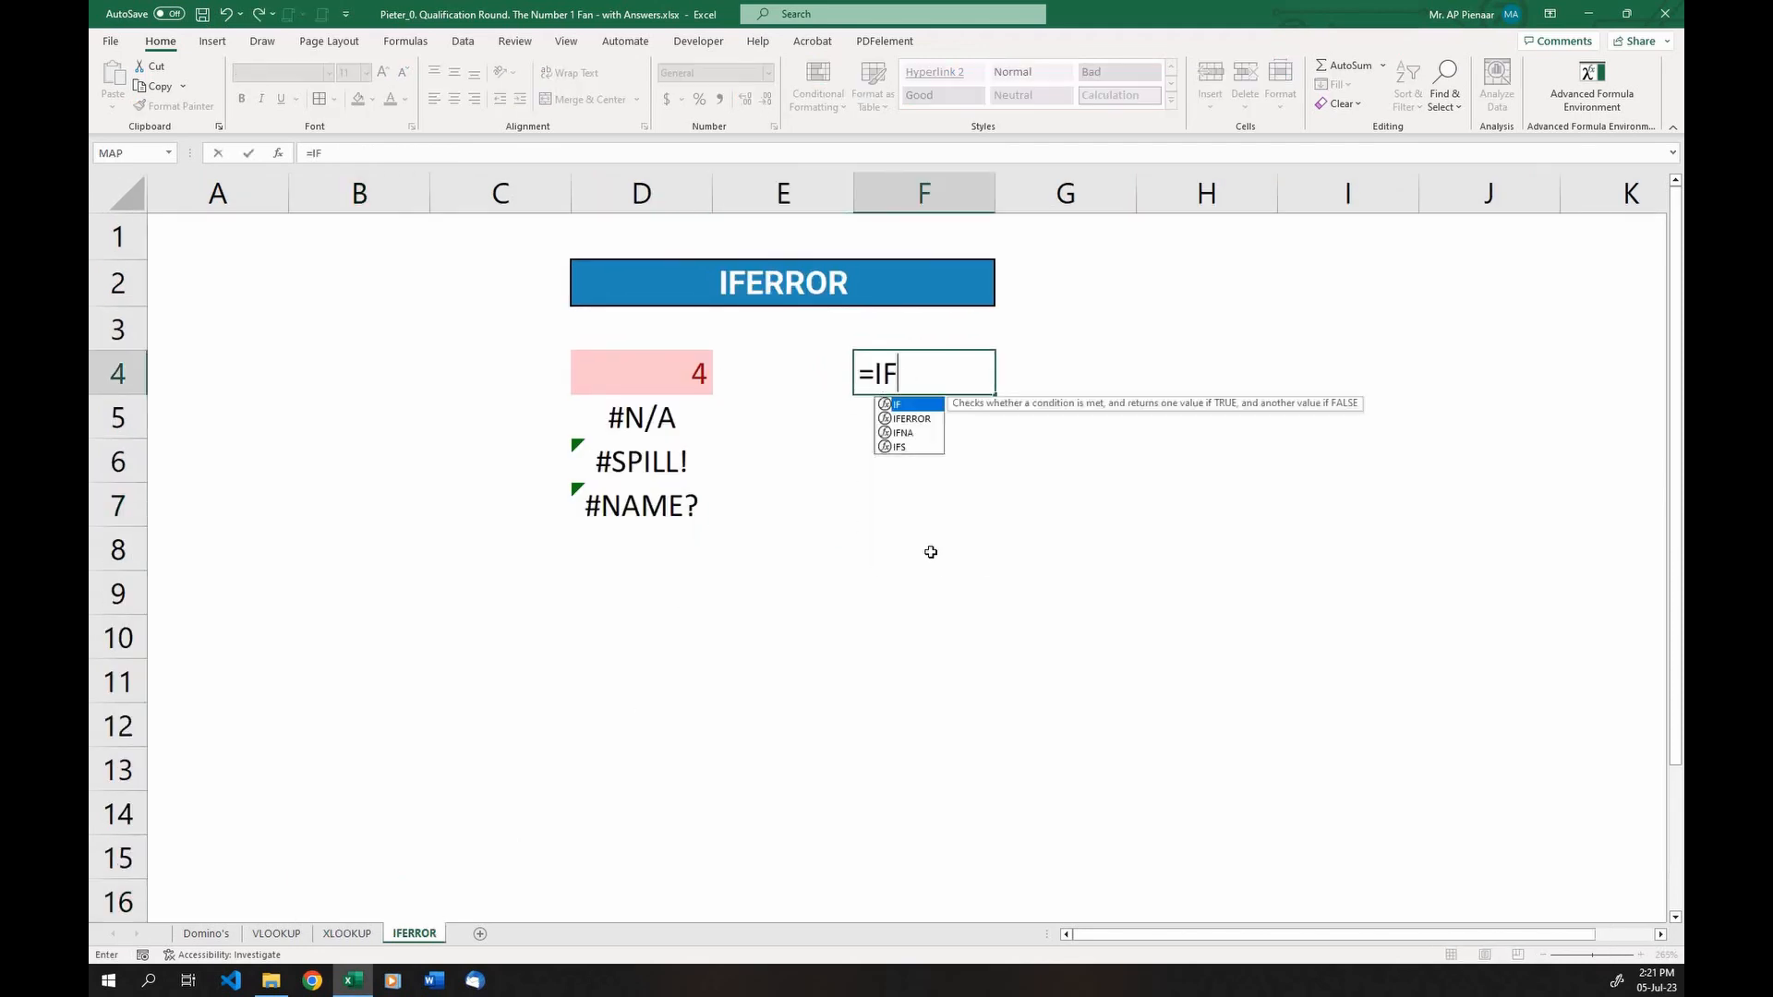
{"action": "left_click", "coordinate": [684, 386]}
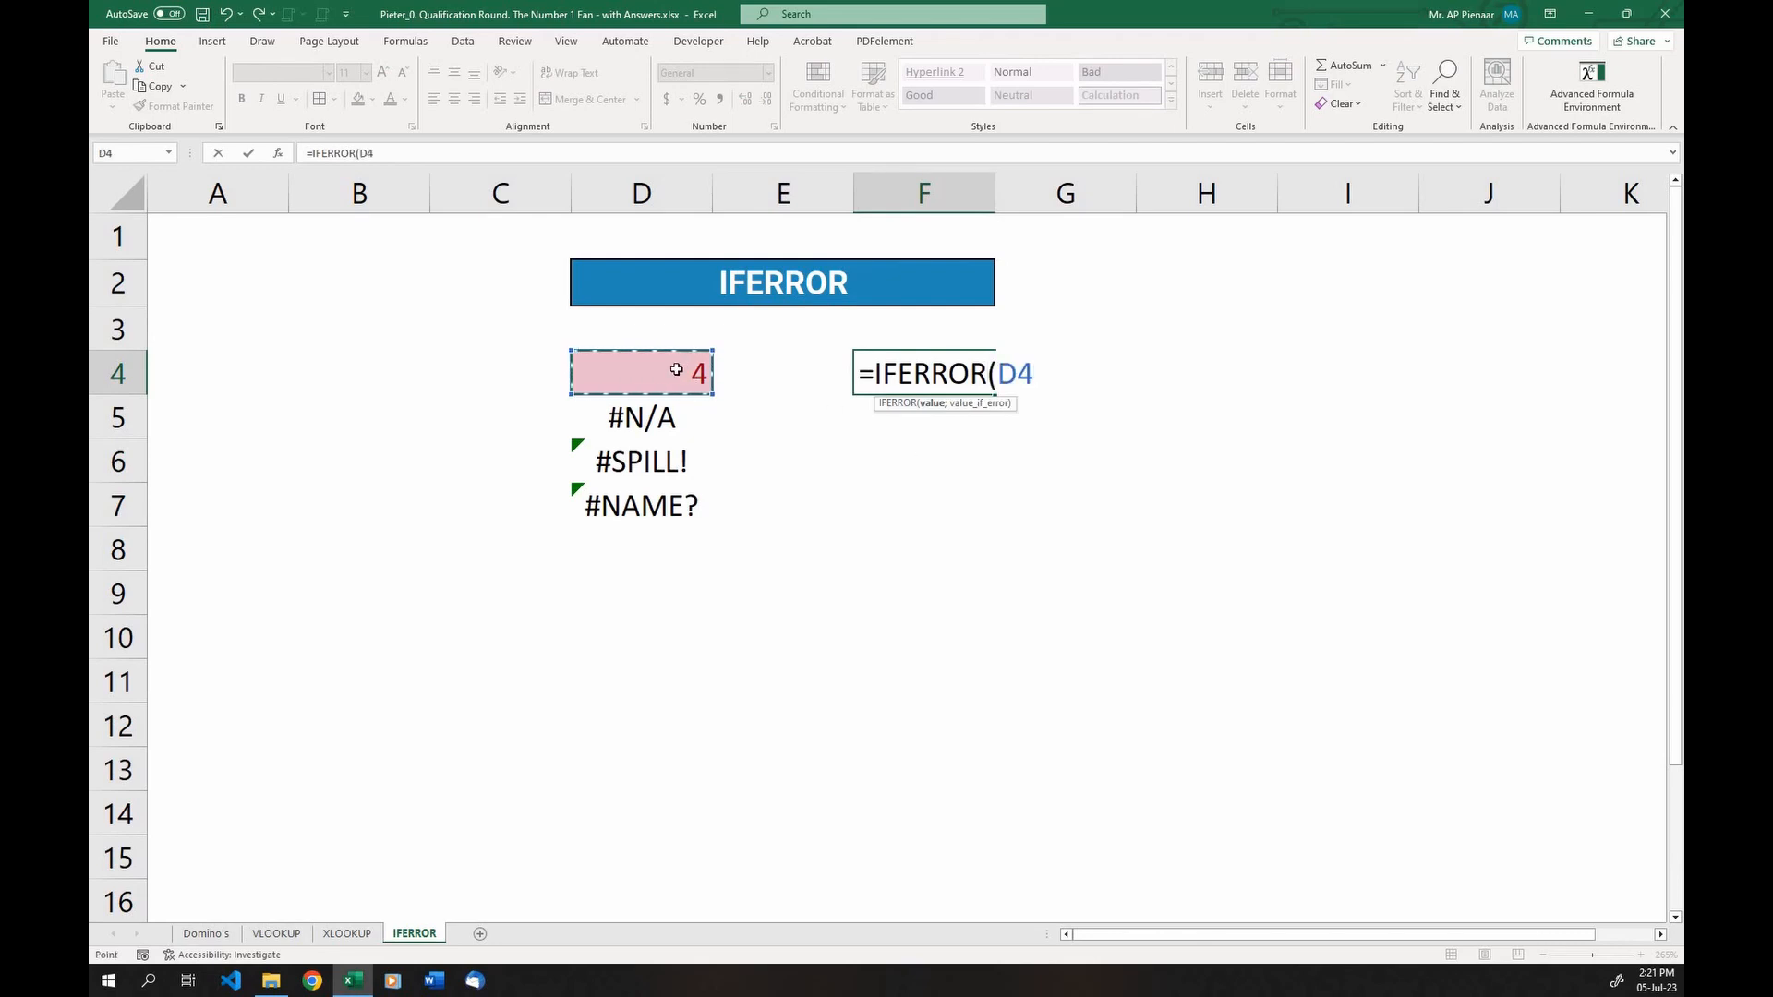
{"action": "type", "text": ";0"}
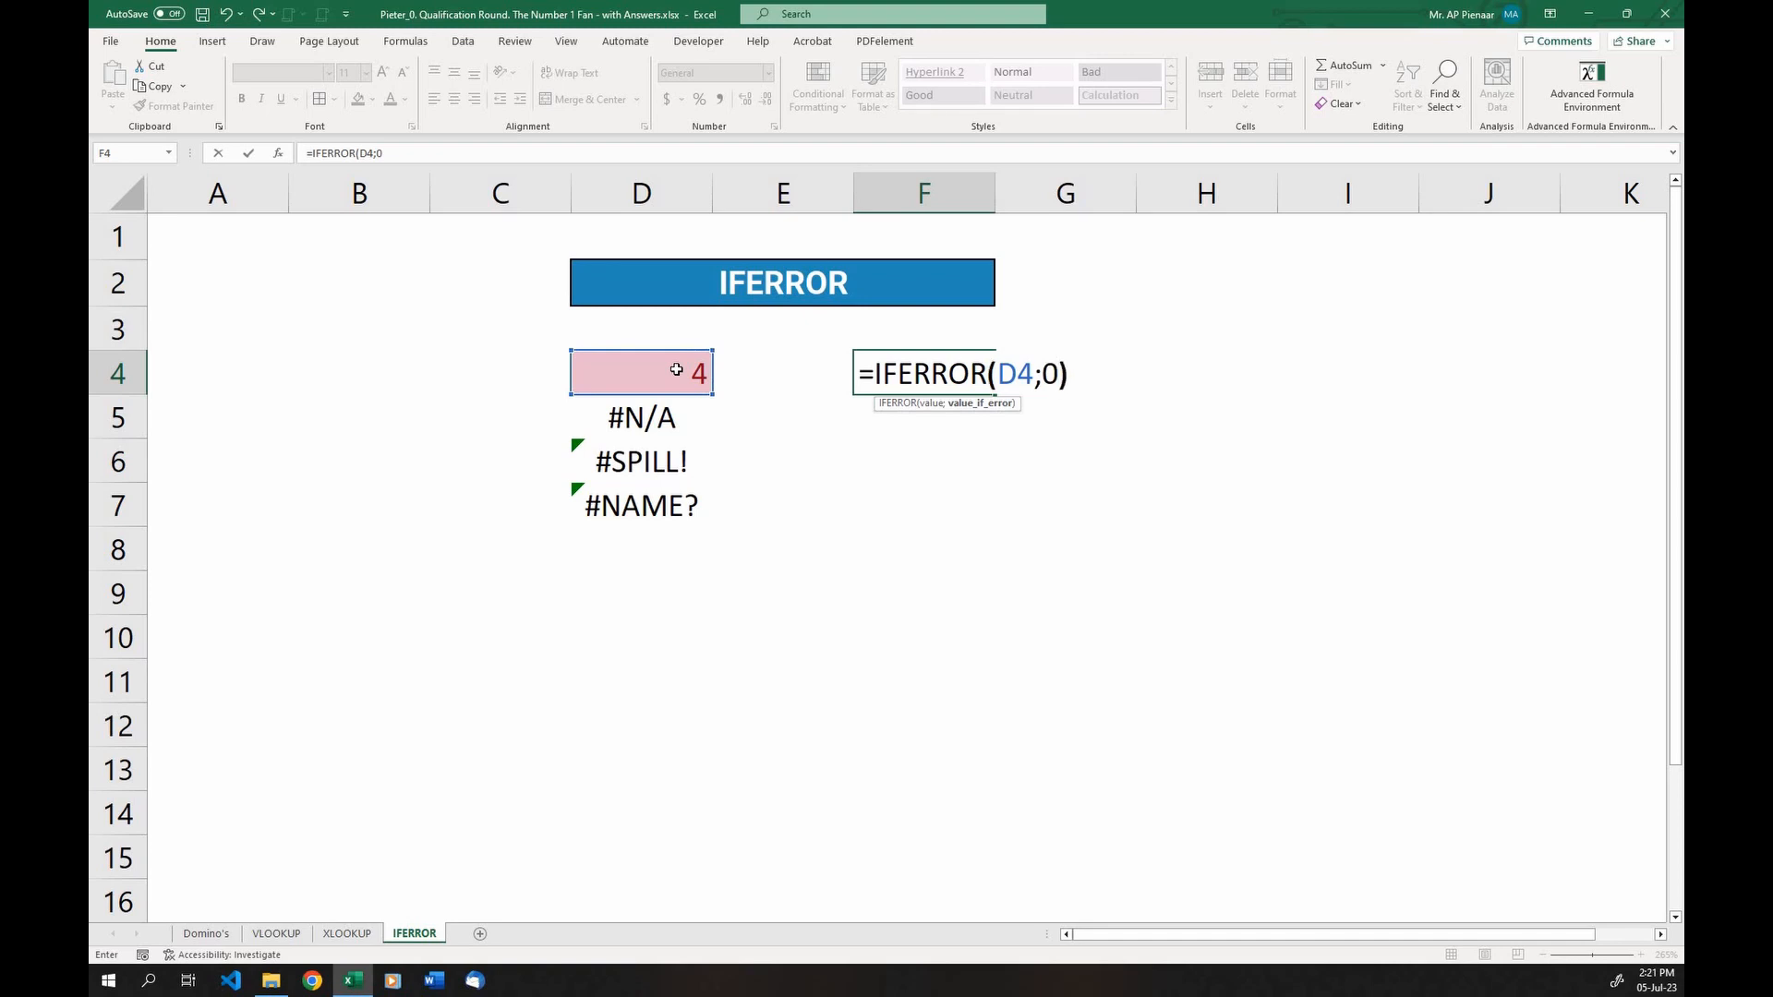
{"action": "type", "text": ")"}
{"action": "key", "text": "Return"}
{"action": "key", "text": "Up"}
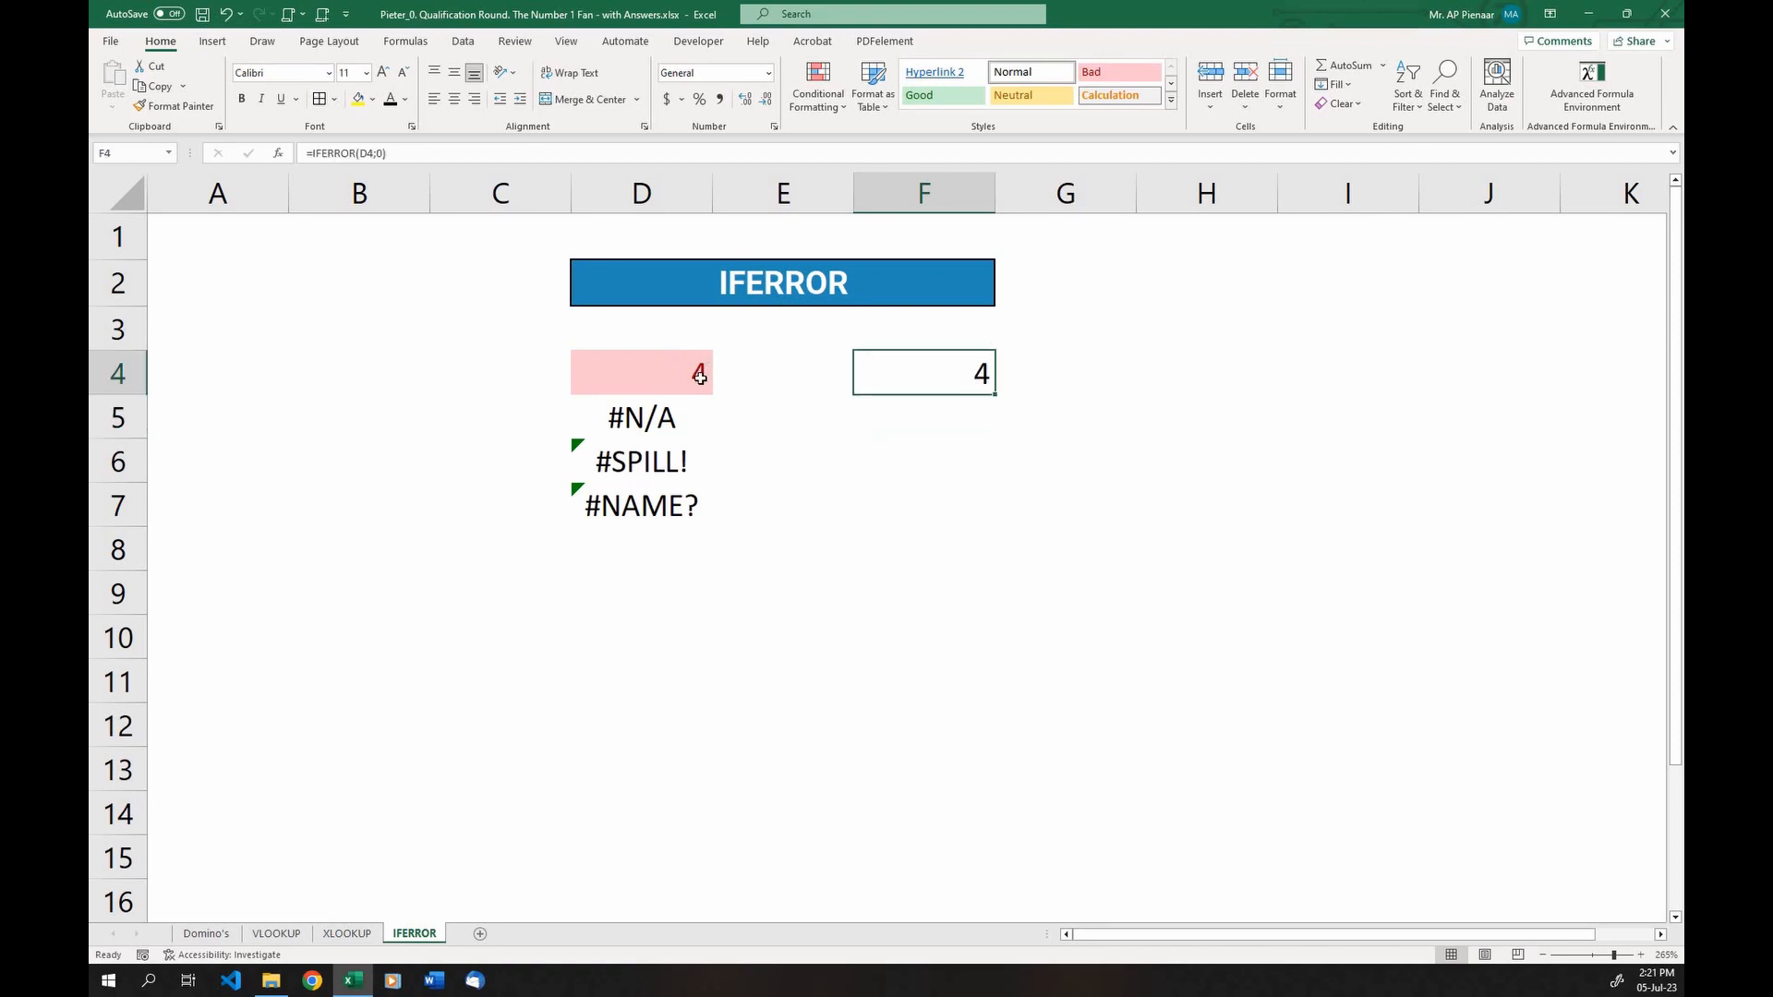
Compare the IFERROR result in F4 with D4 and examine the error cells D5:D7
{"action": "left_click", "coordinate": [700, 377]}
{"action": "left_click", "coordinate": [967, 374]}
{"action": "left_click", "coordinate": [660, 420]}
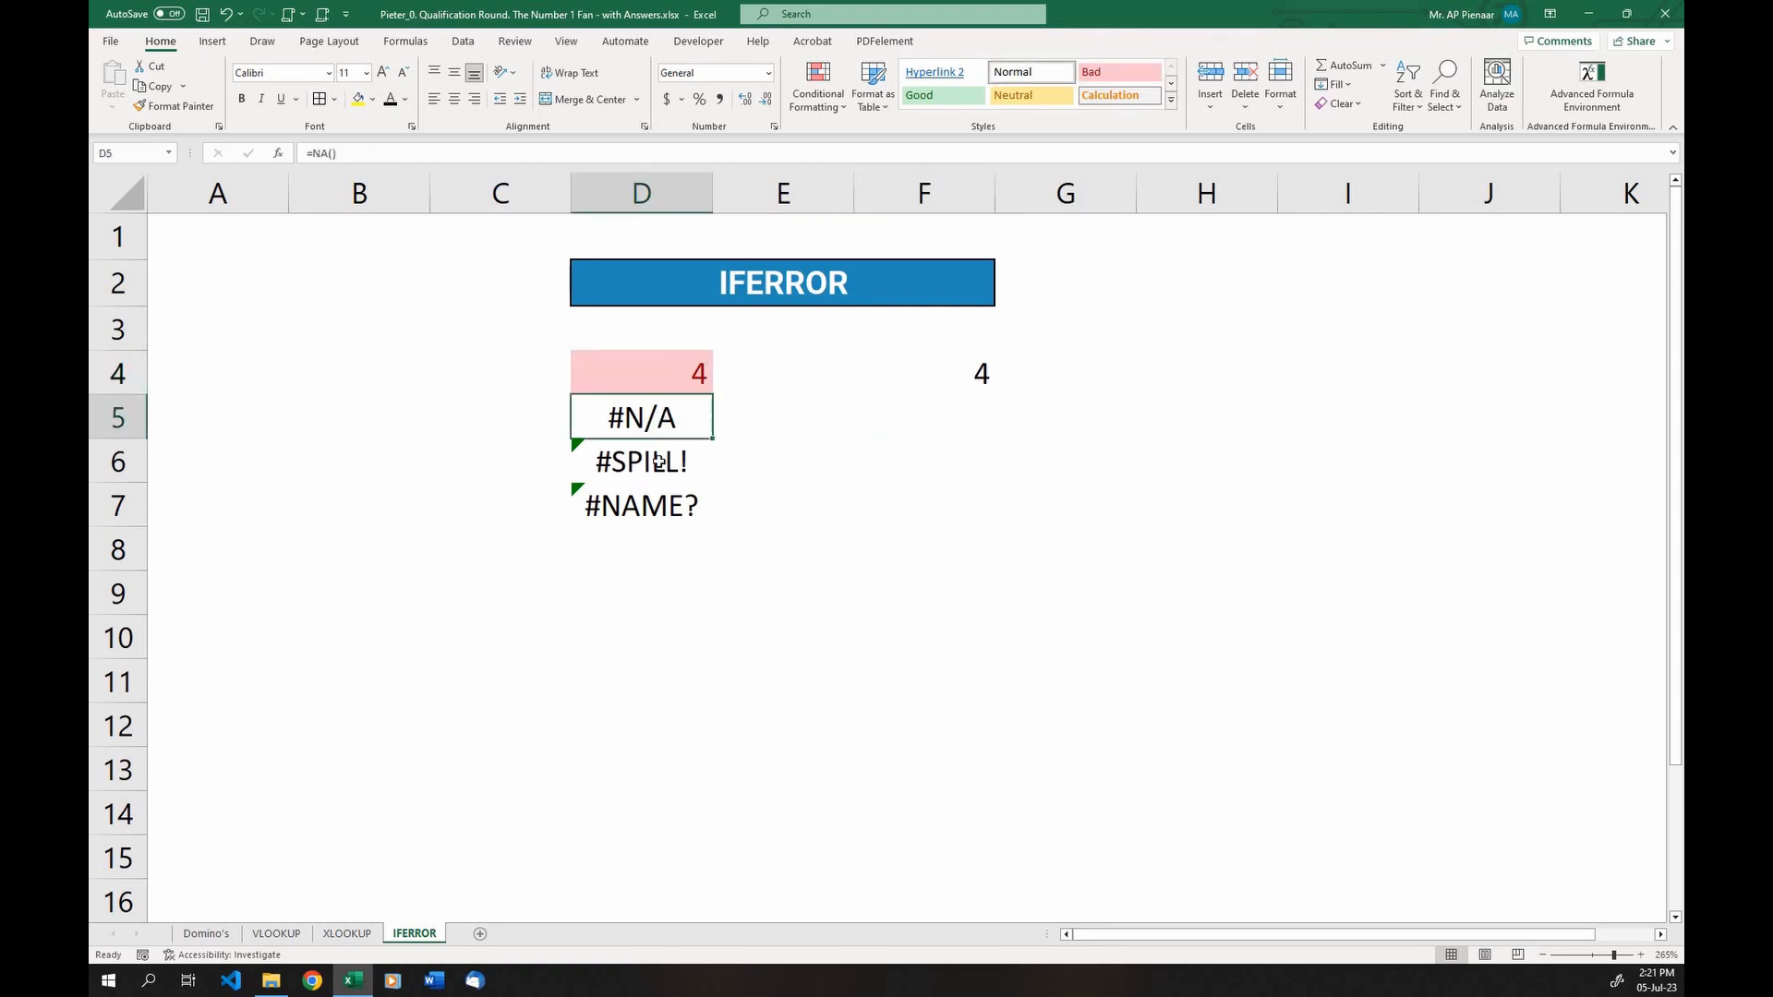
{"action": "left_click", "coordinate": [658, 462]}
{"action": "left_click", "coordinate": [665, 504]}
Fill the IFERROR formula from F4 down to F7 and inspect the copied formula in F6
{"action": "left_click", "coordinate": [988, 388]}
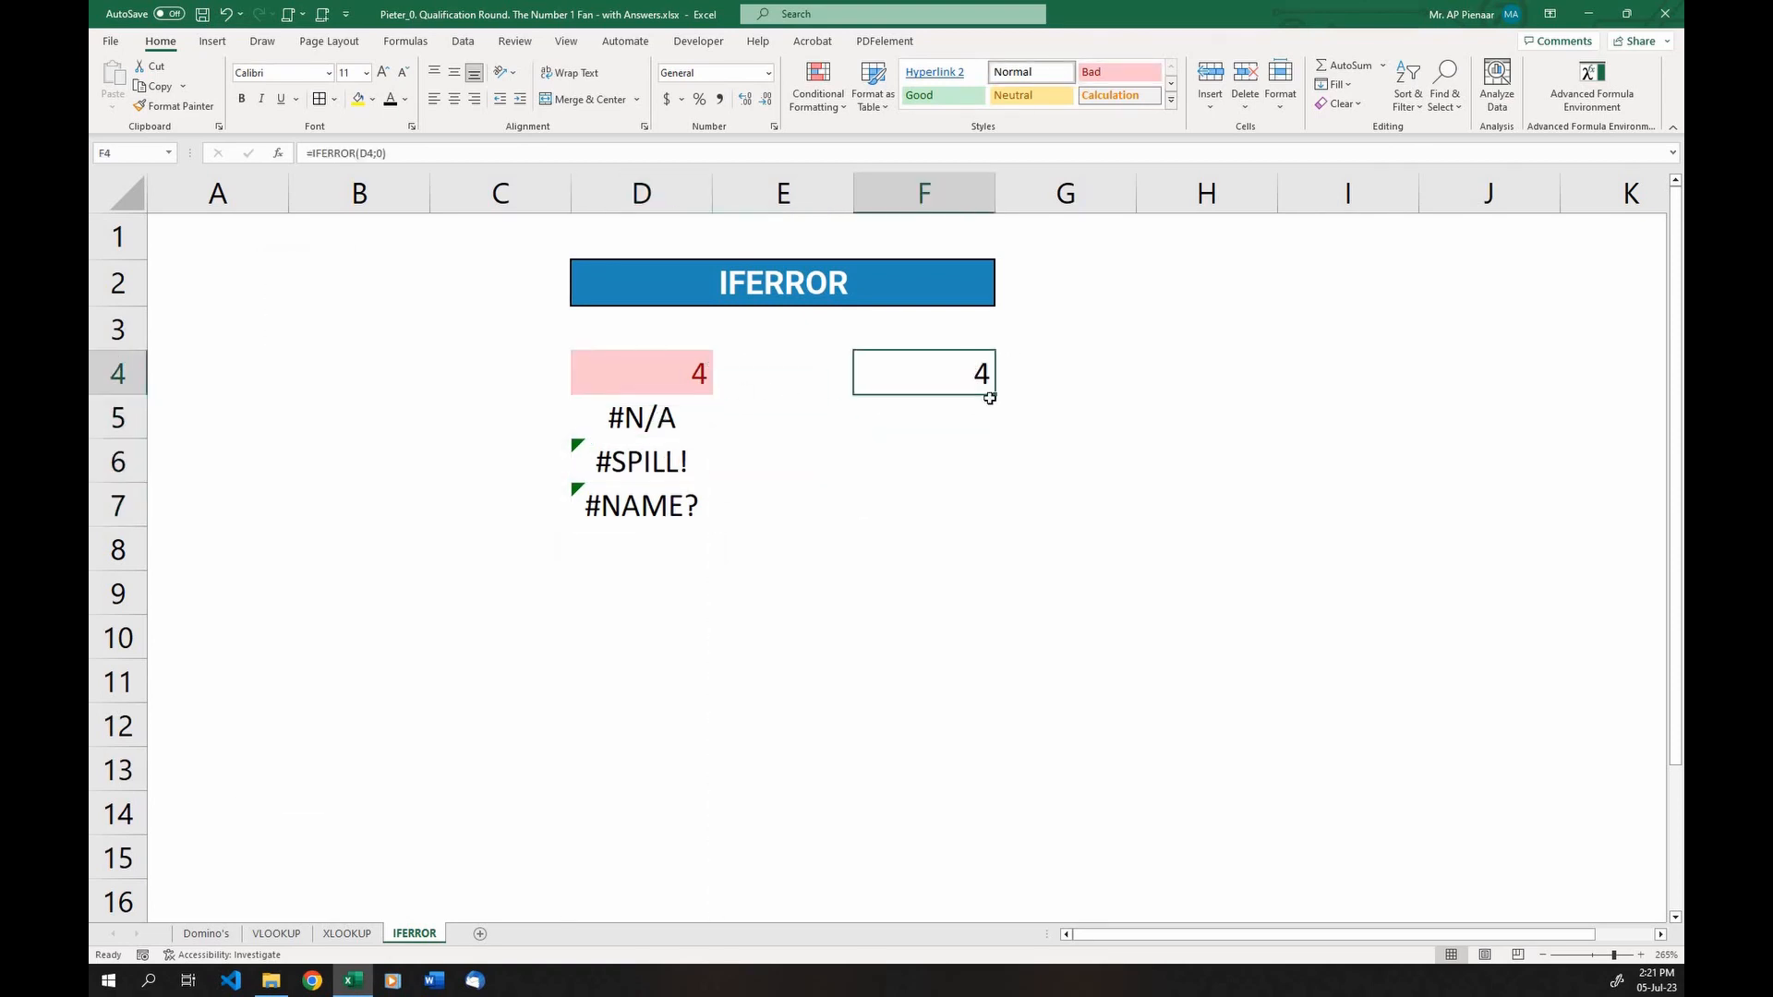
{"action": "left_click_drag", "start_coordinate": [991, 396], "coordinate": [983, 522]}
{"action": "left_click", "coordinate": [950, 414]}
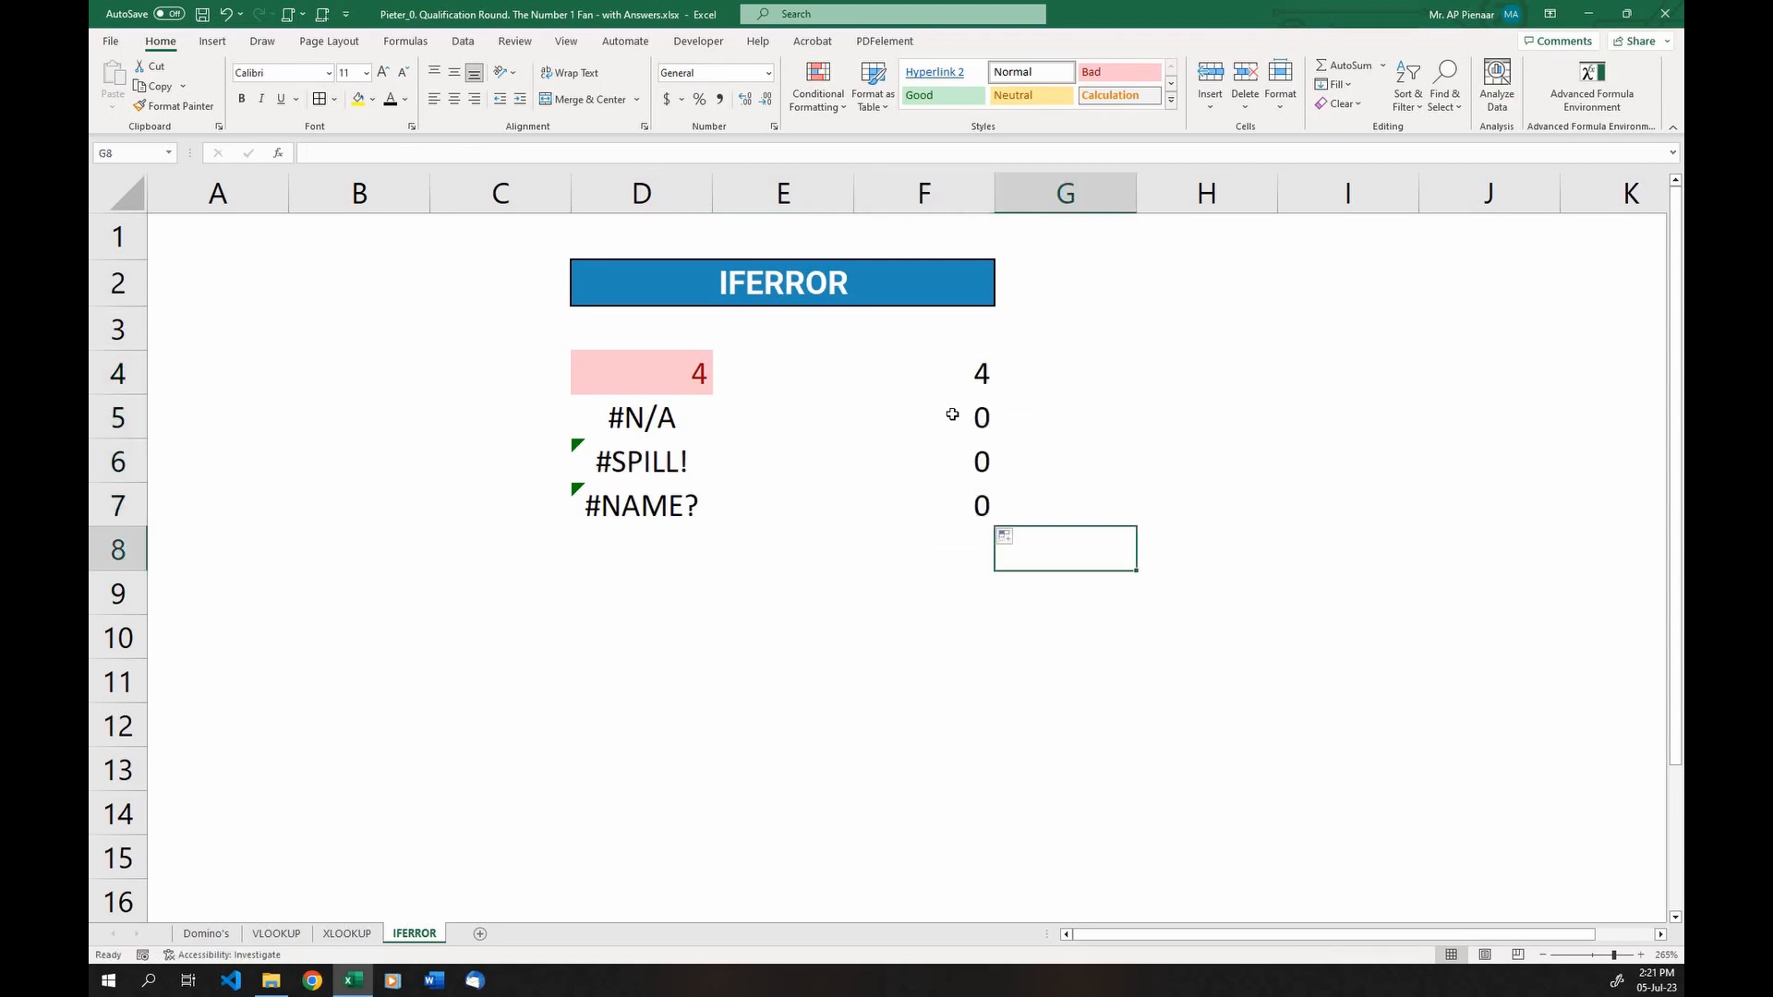
{"action": "left_click", "coordinate": [953, 461]}
{"action": "left_click", "coordinate": [942, 504]}
{"action": "double_click", "coordinate": [938, 459]}
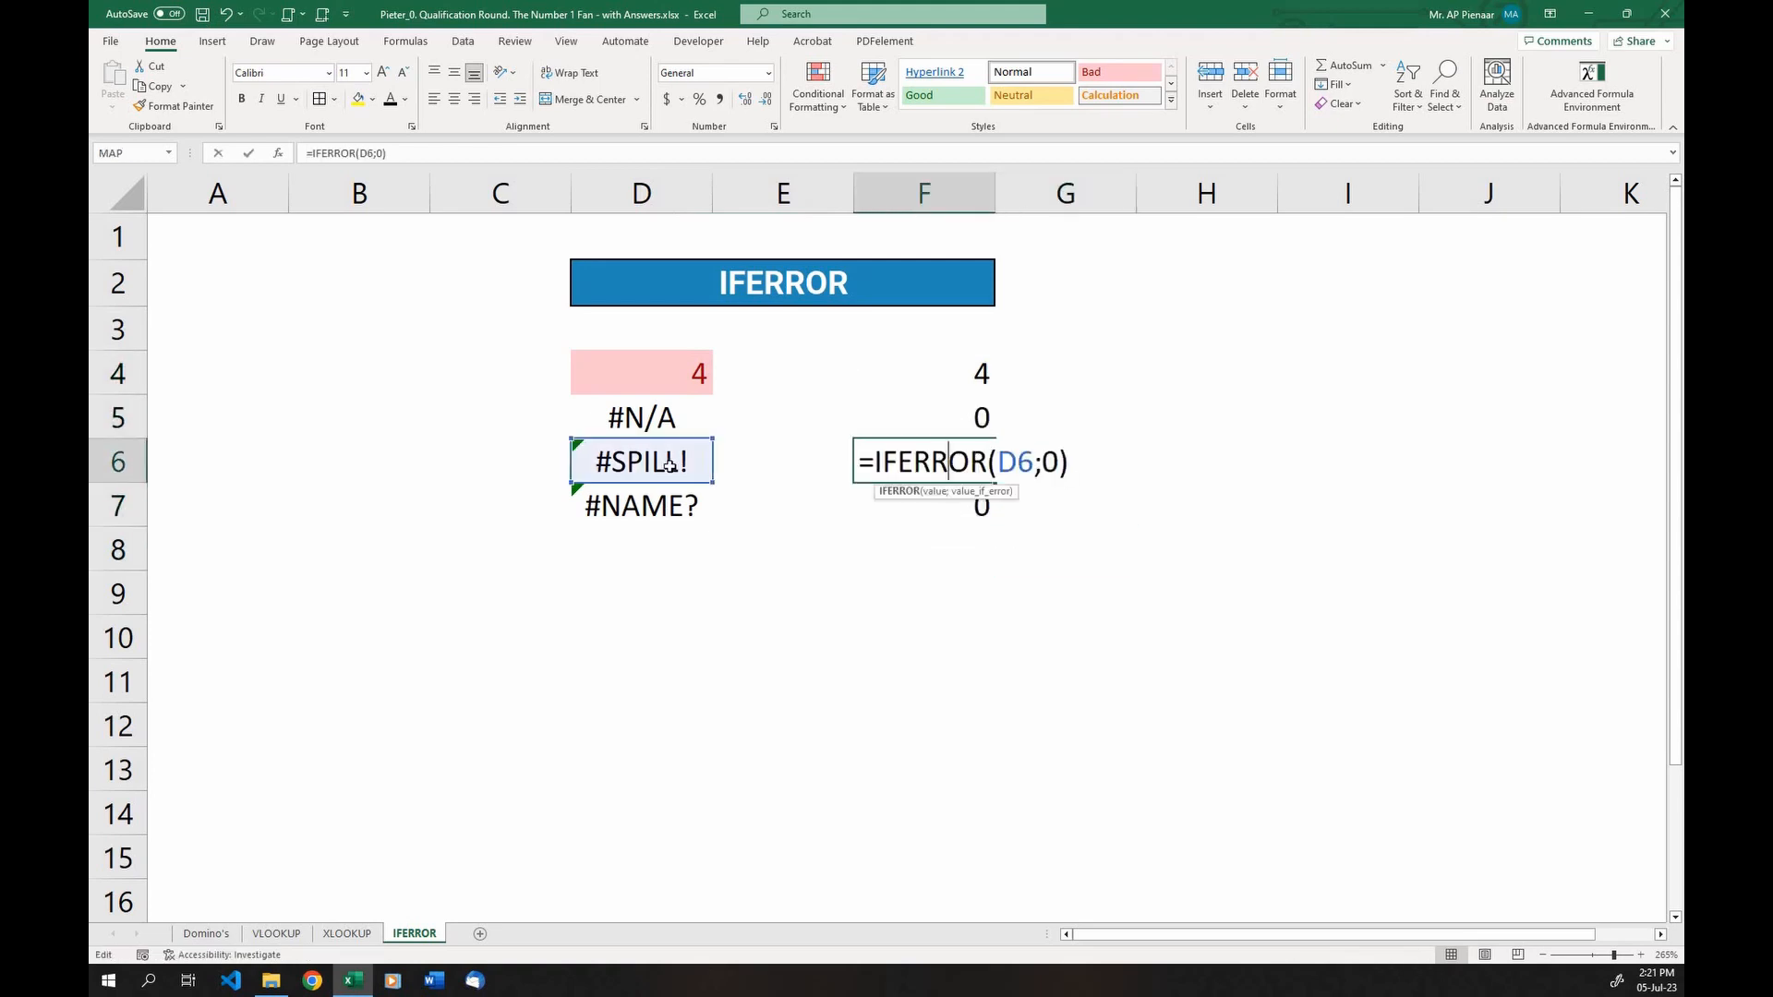
{"action": "key", "text": "Return"}
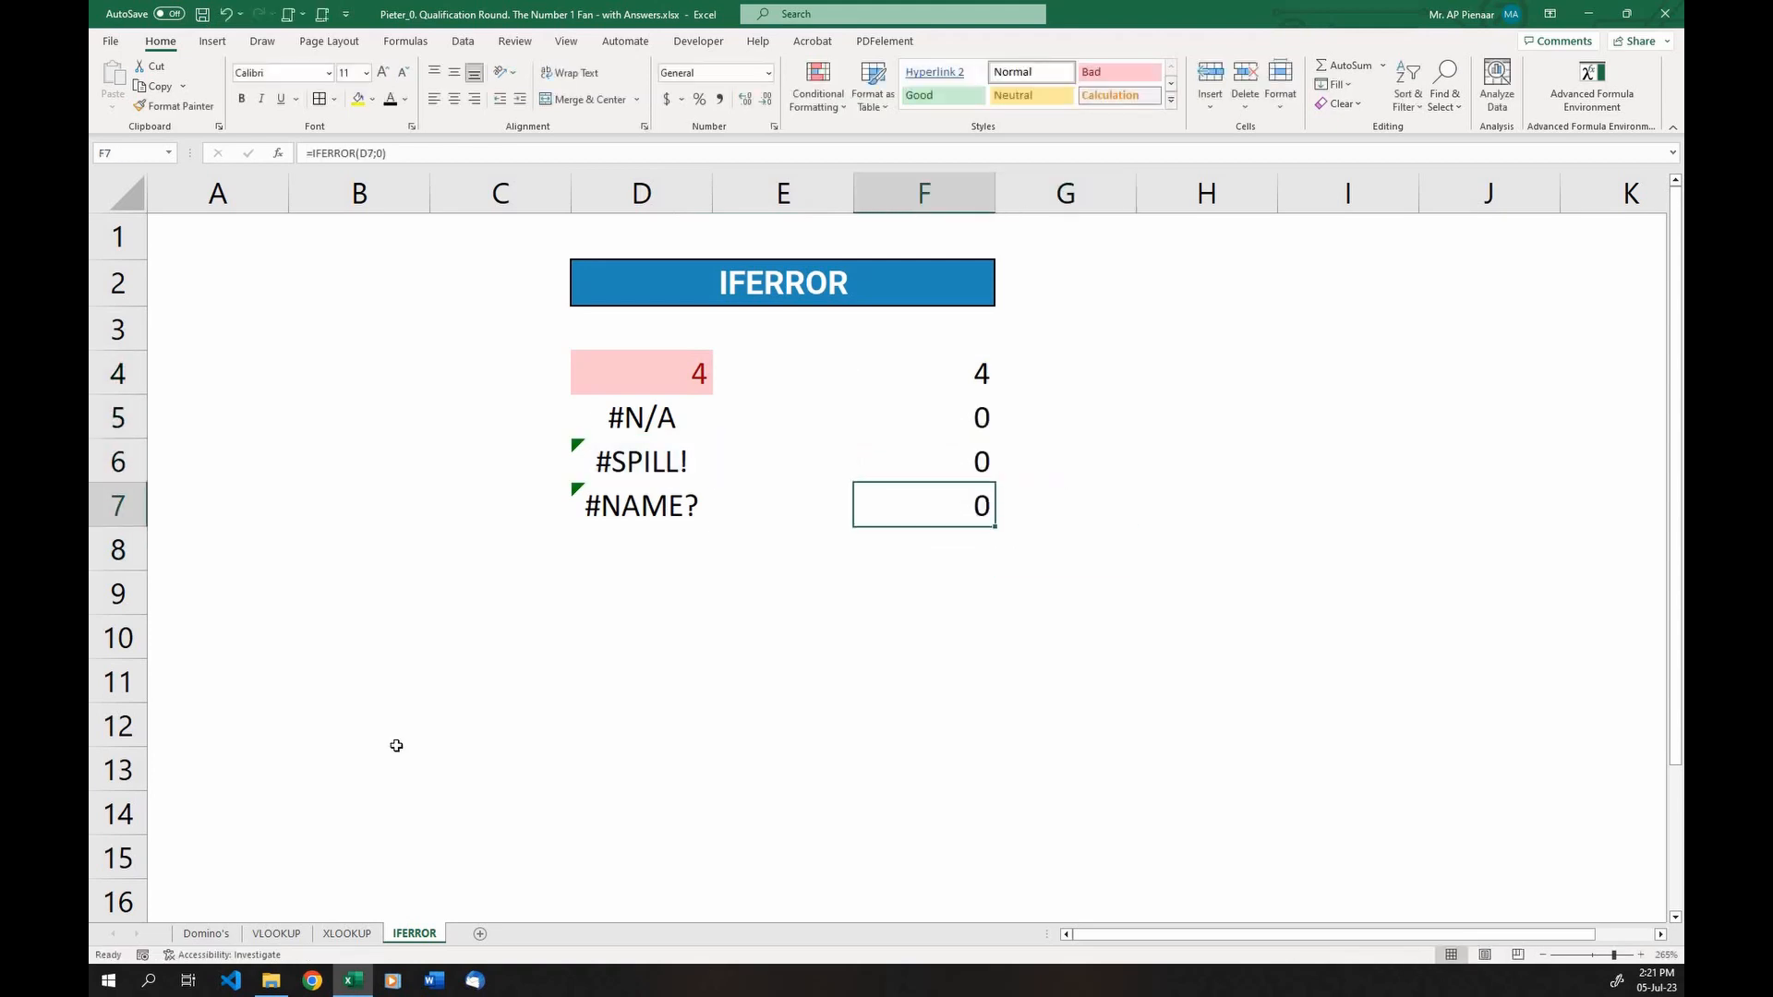
On the XLOOKUP sheet, wrap the F4 formula in IFERROR so it reads =IFERROR(XLOOKUP(D4;D6:D14;E6:E14);0)
{"action": "left_click", "coordinate": [351, 933]}
{"action": "scroll", "coordinate": [843, 454], "scroll_direction": "up", "scroll_amount": 1}
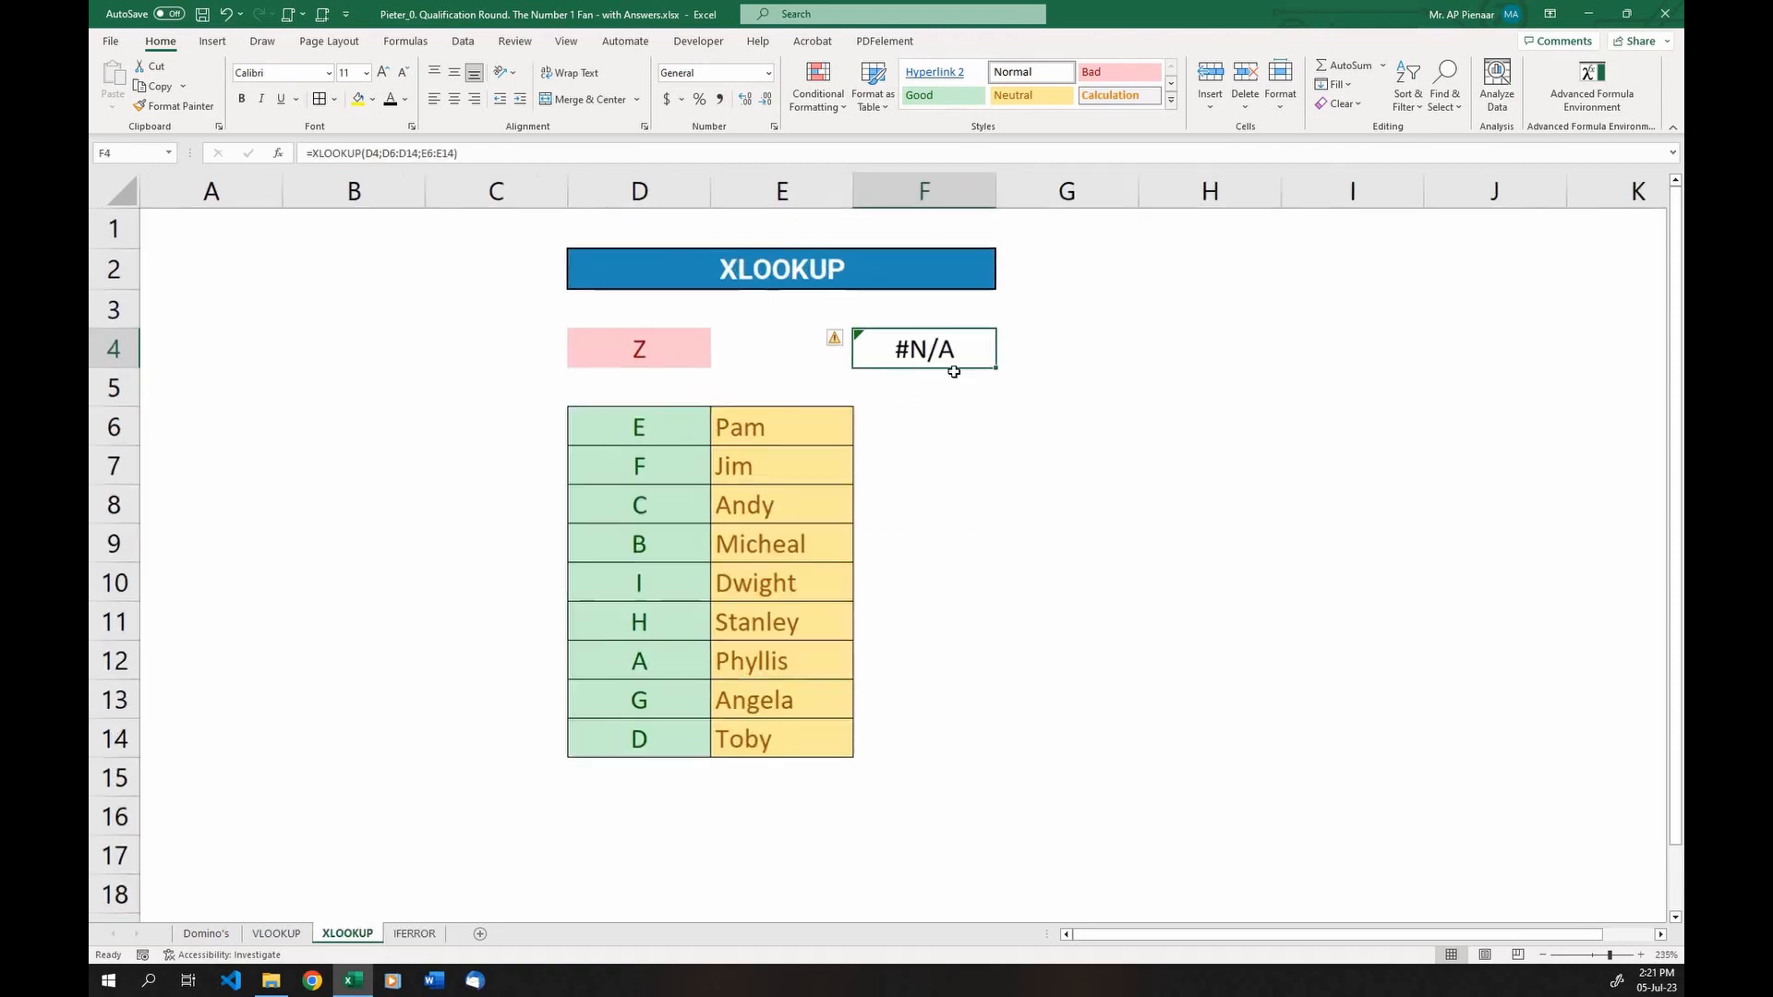
{"action": "double_click", "coordinate": [830, 343]}
{"action": "left_click", "coordinate": [874, 349]}
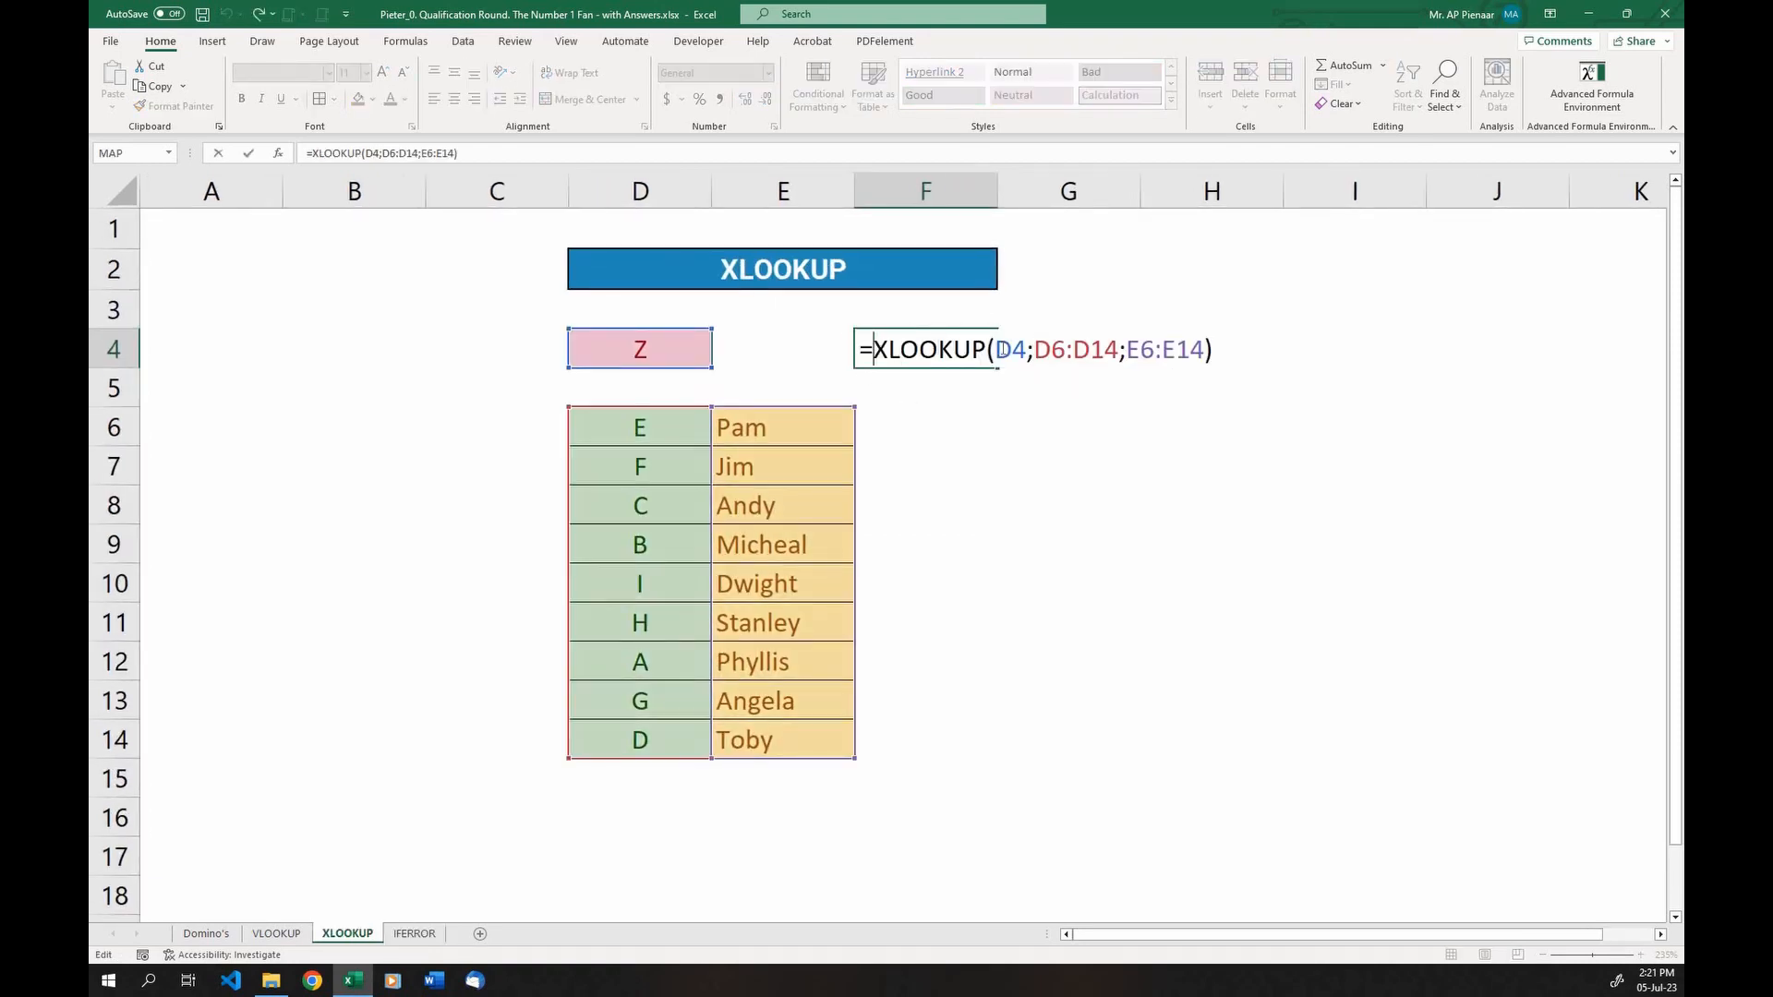
{"action": "type", "text": "IFERROR("}
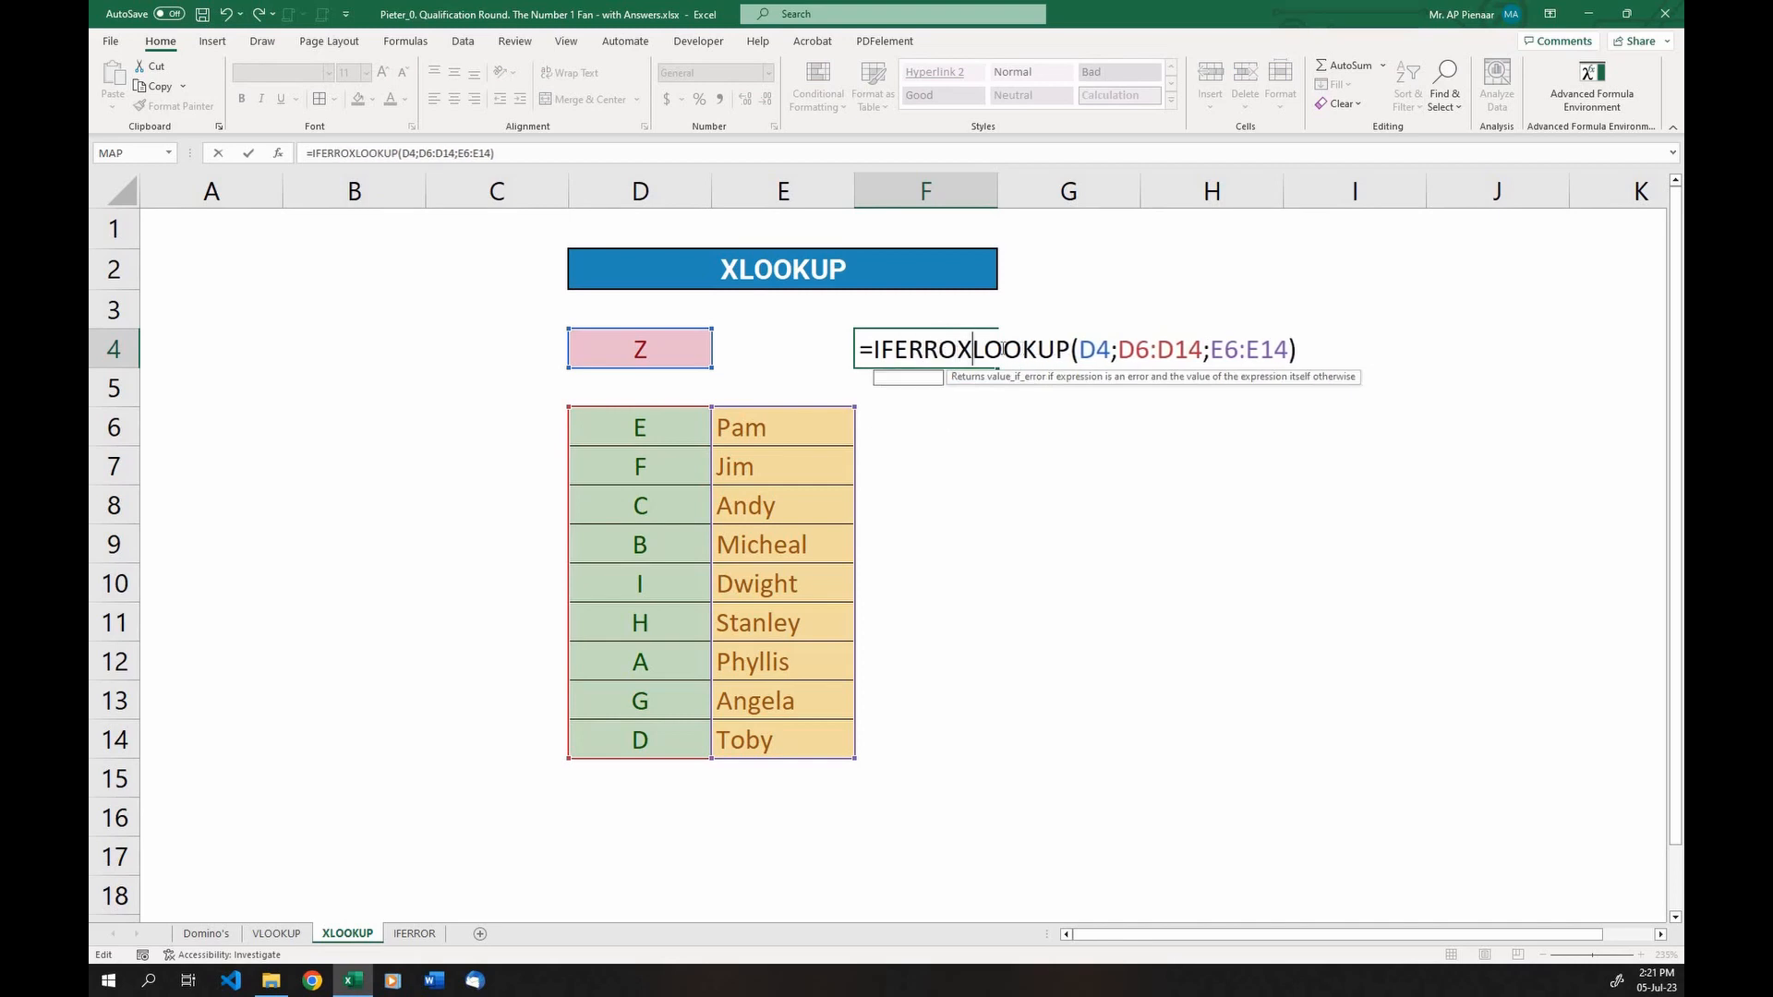
{"action": "left_click", "coordinate": [1349, 353]}
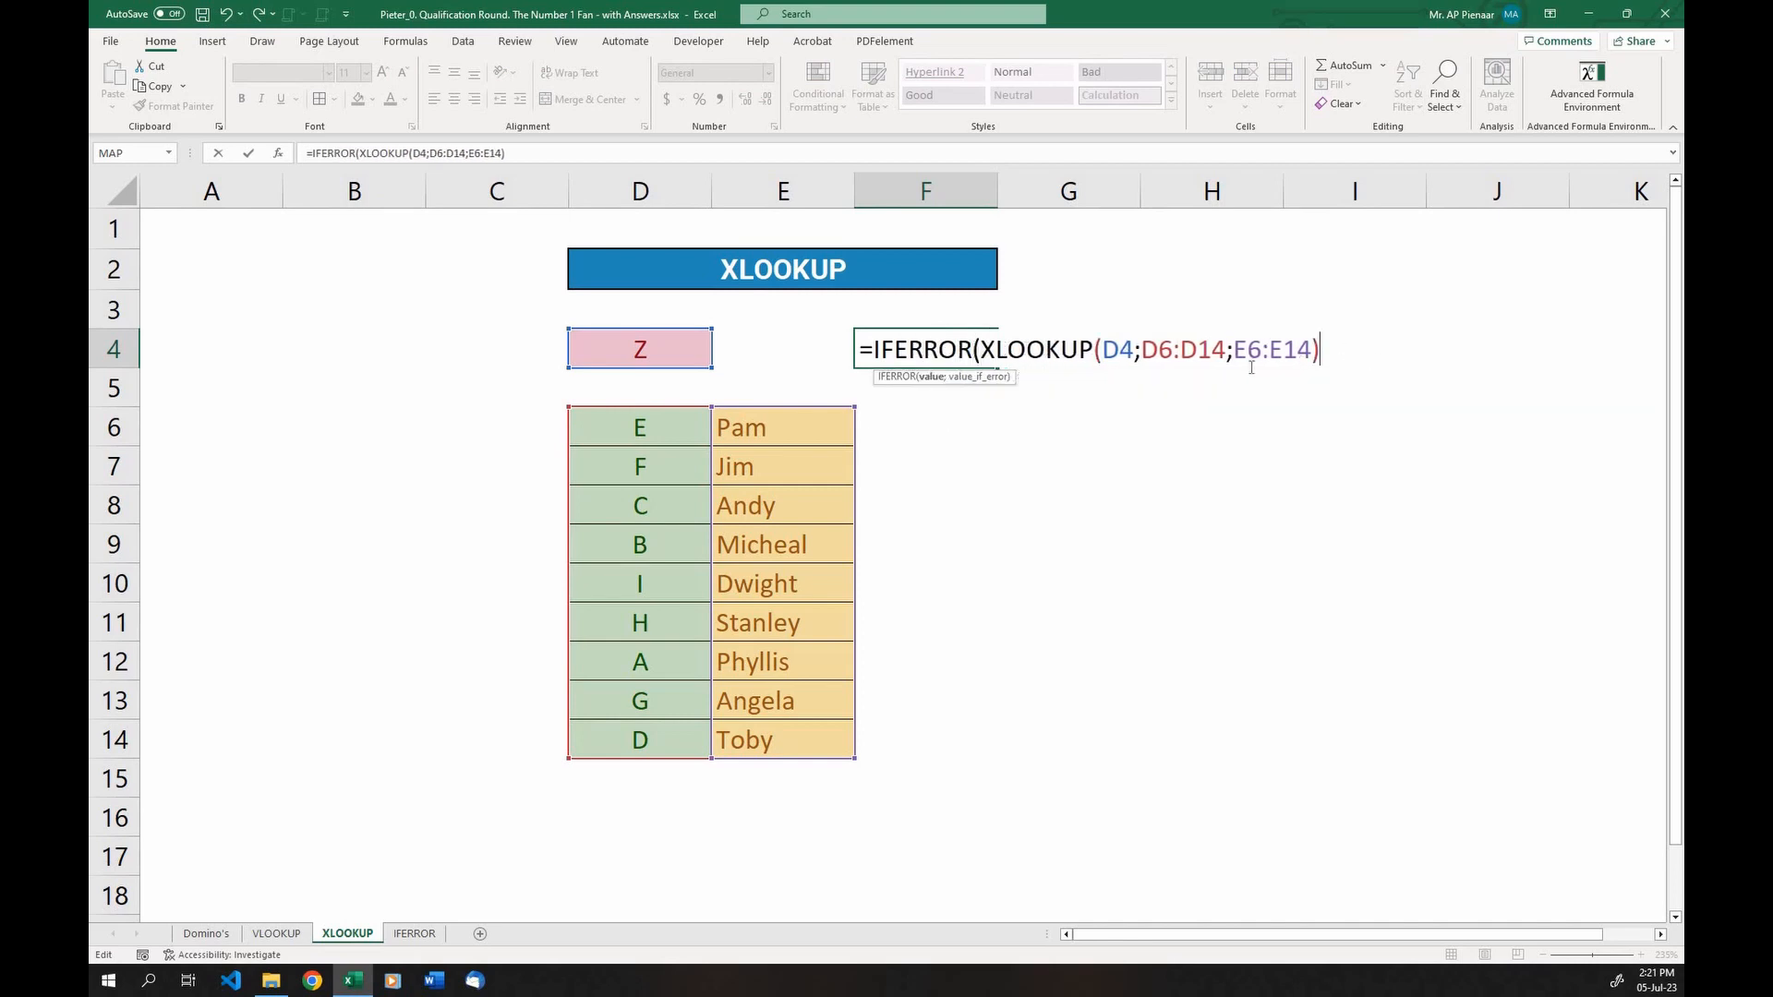
{"action": "type", "text": ";0)"}
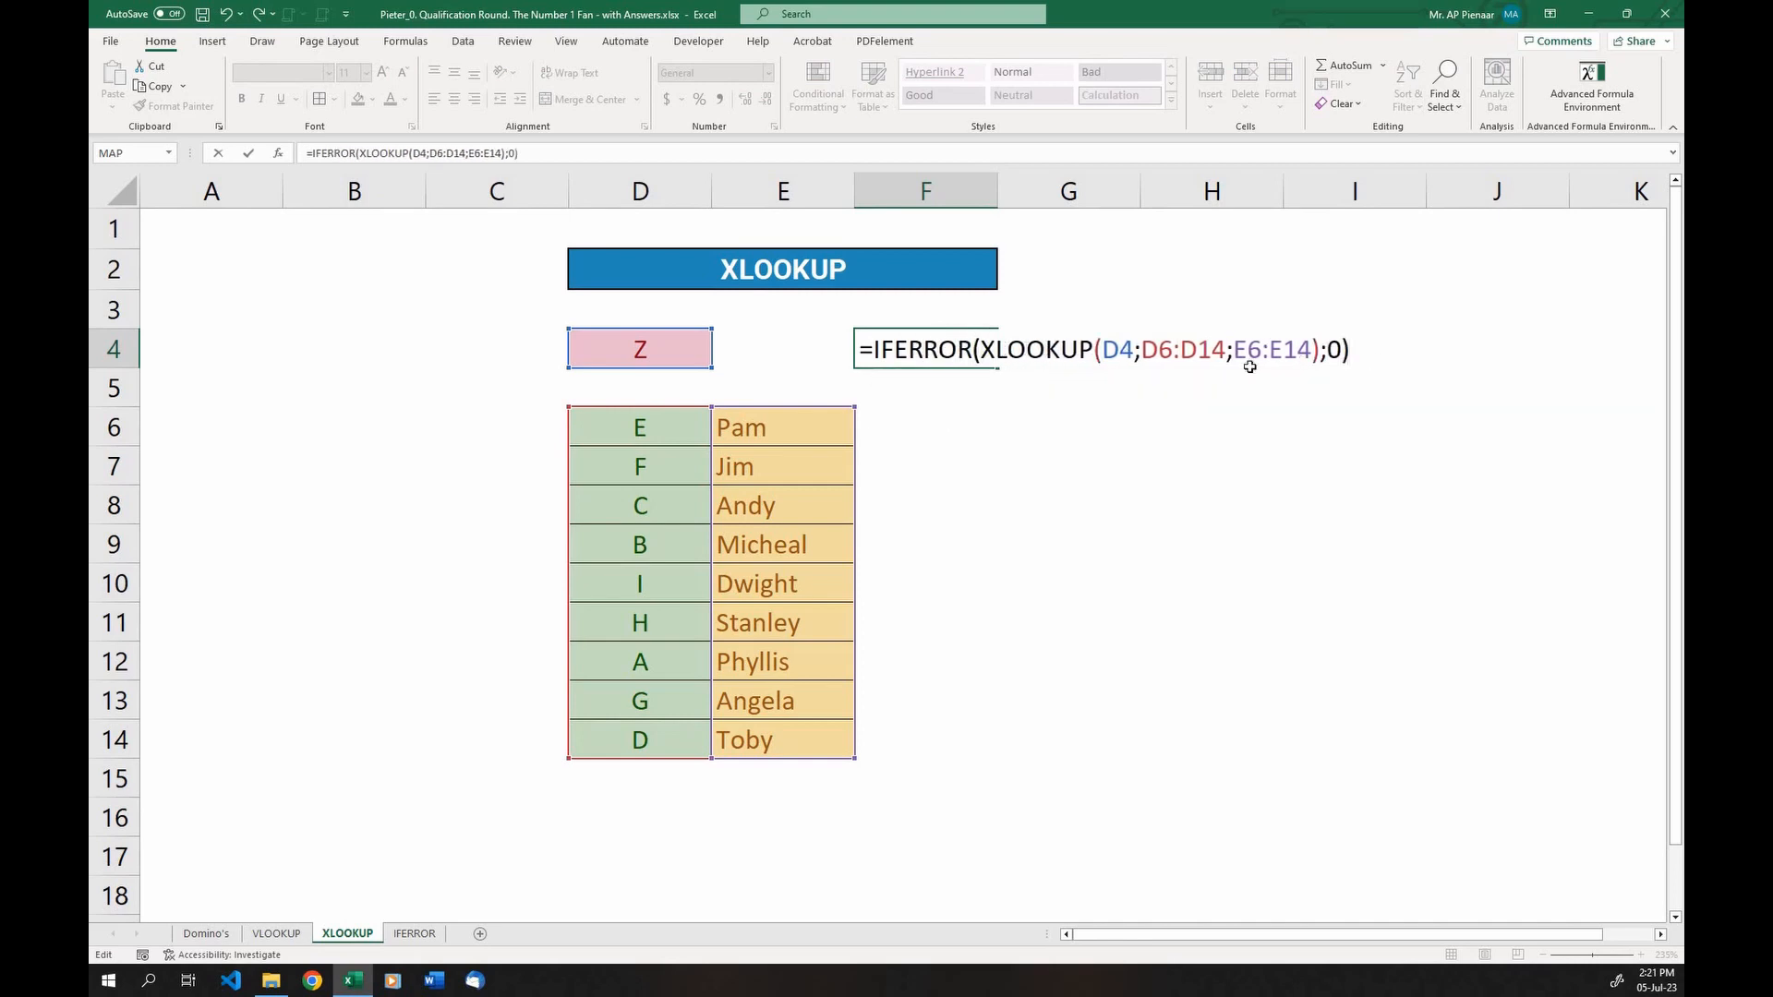
{"action": "key", "text": "Return"}
Compare the lookup value in D4 with the letters in D6:D14 and check the result in F4
{"action": "left_click", "coordinate": [683, 349]}
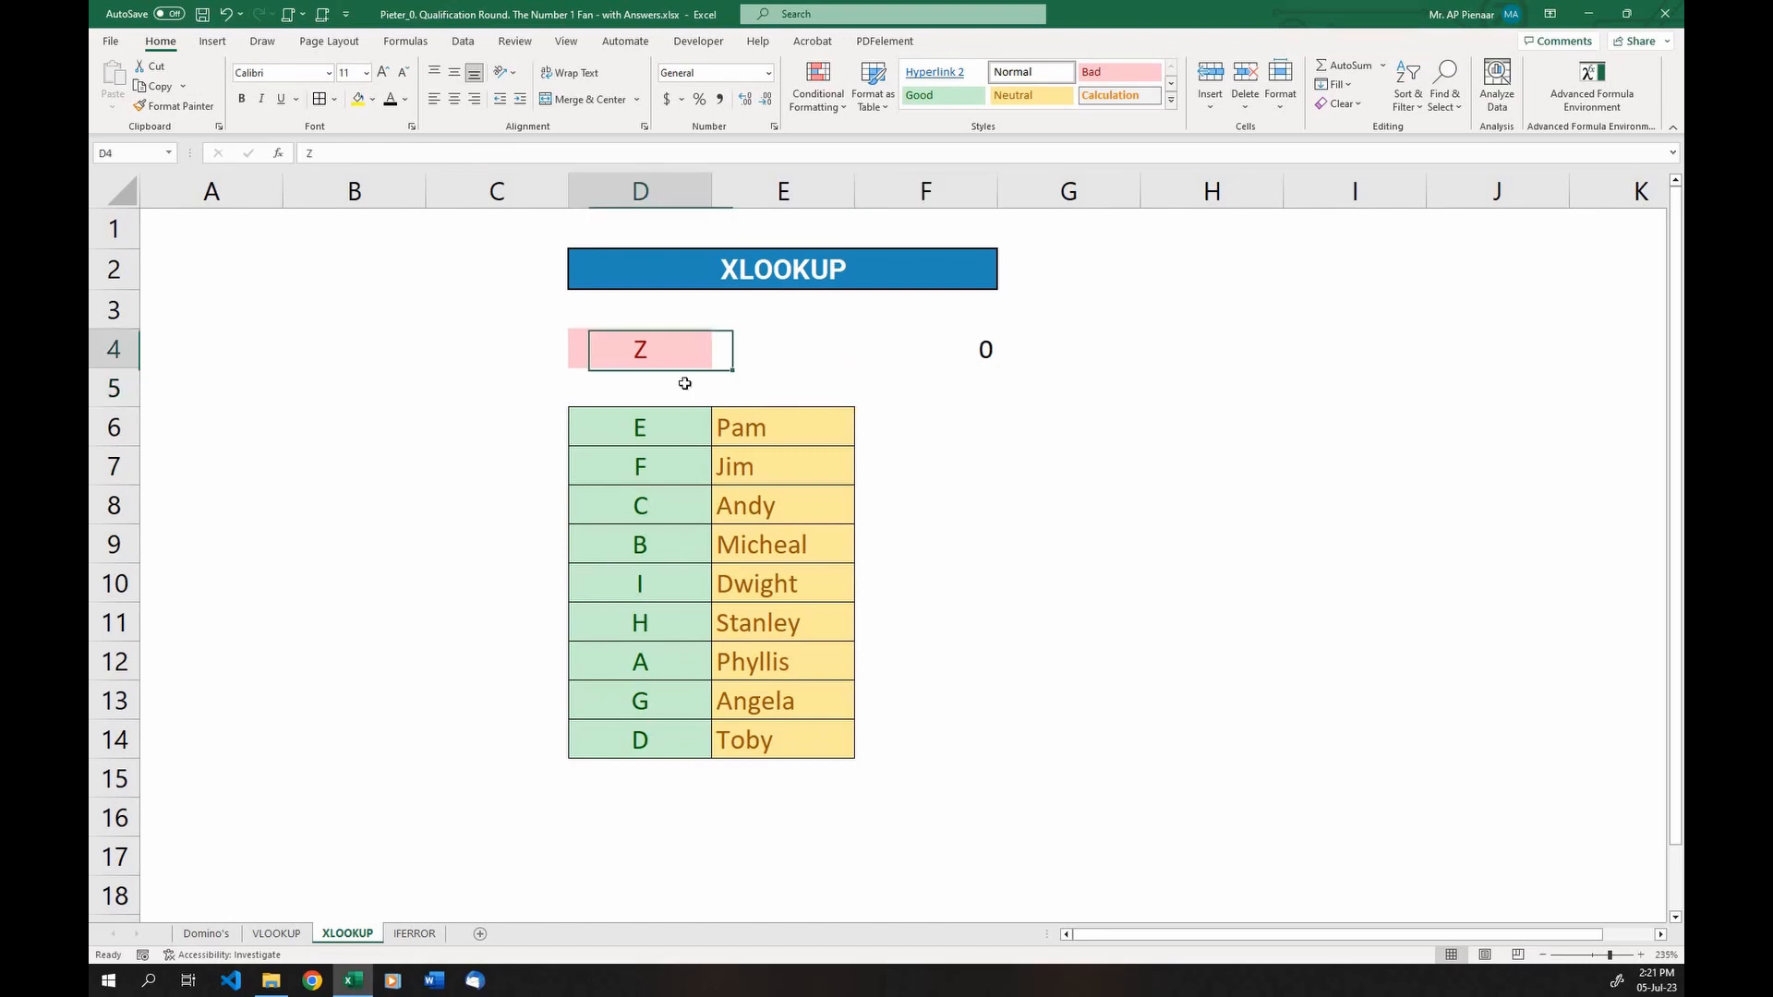
{"action": "left_click_drag", "start_coordinate": [640, 427], "coordinate": [646, 746]}
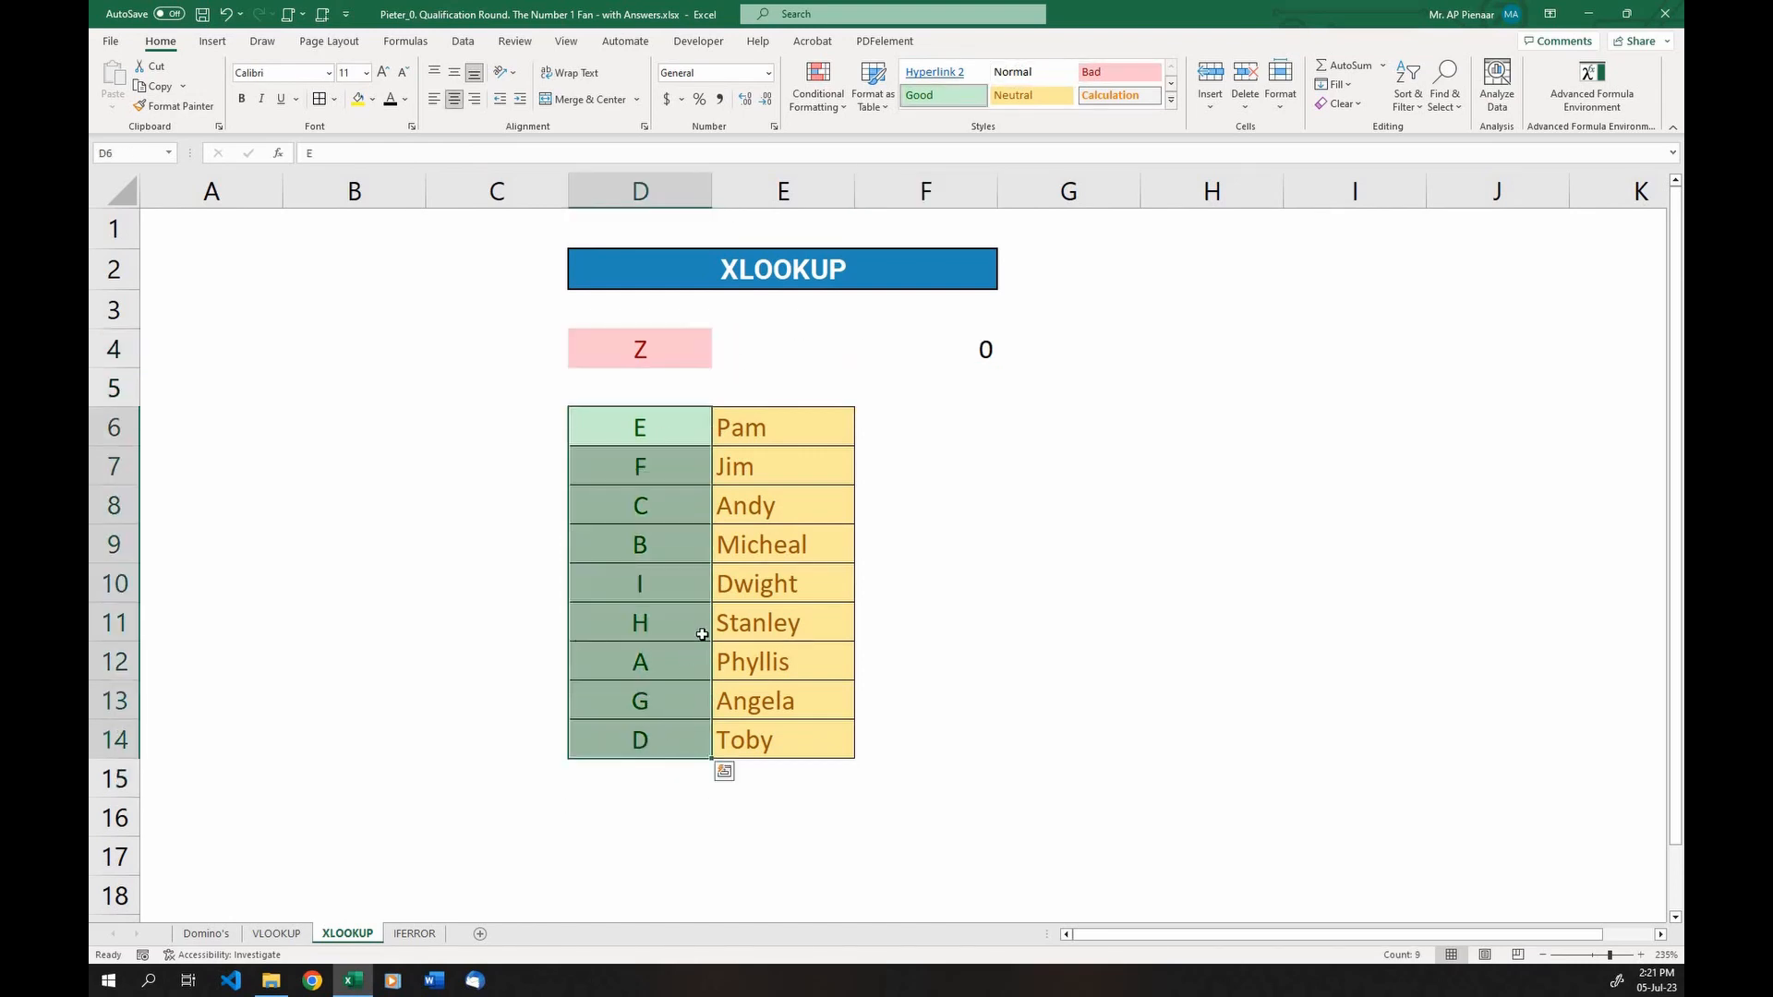
{"action": "left_click", "coordinate": [953, 355]}
Set the lookup value in D4 to E and compare F4 with the matching table row D6:E6
{"action": "left_click", "coordinate": [686, 338]}
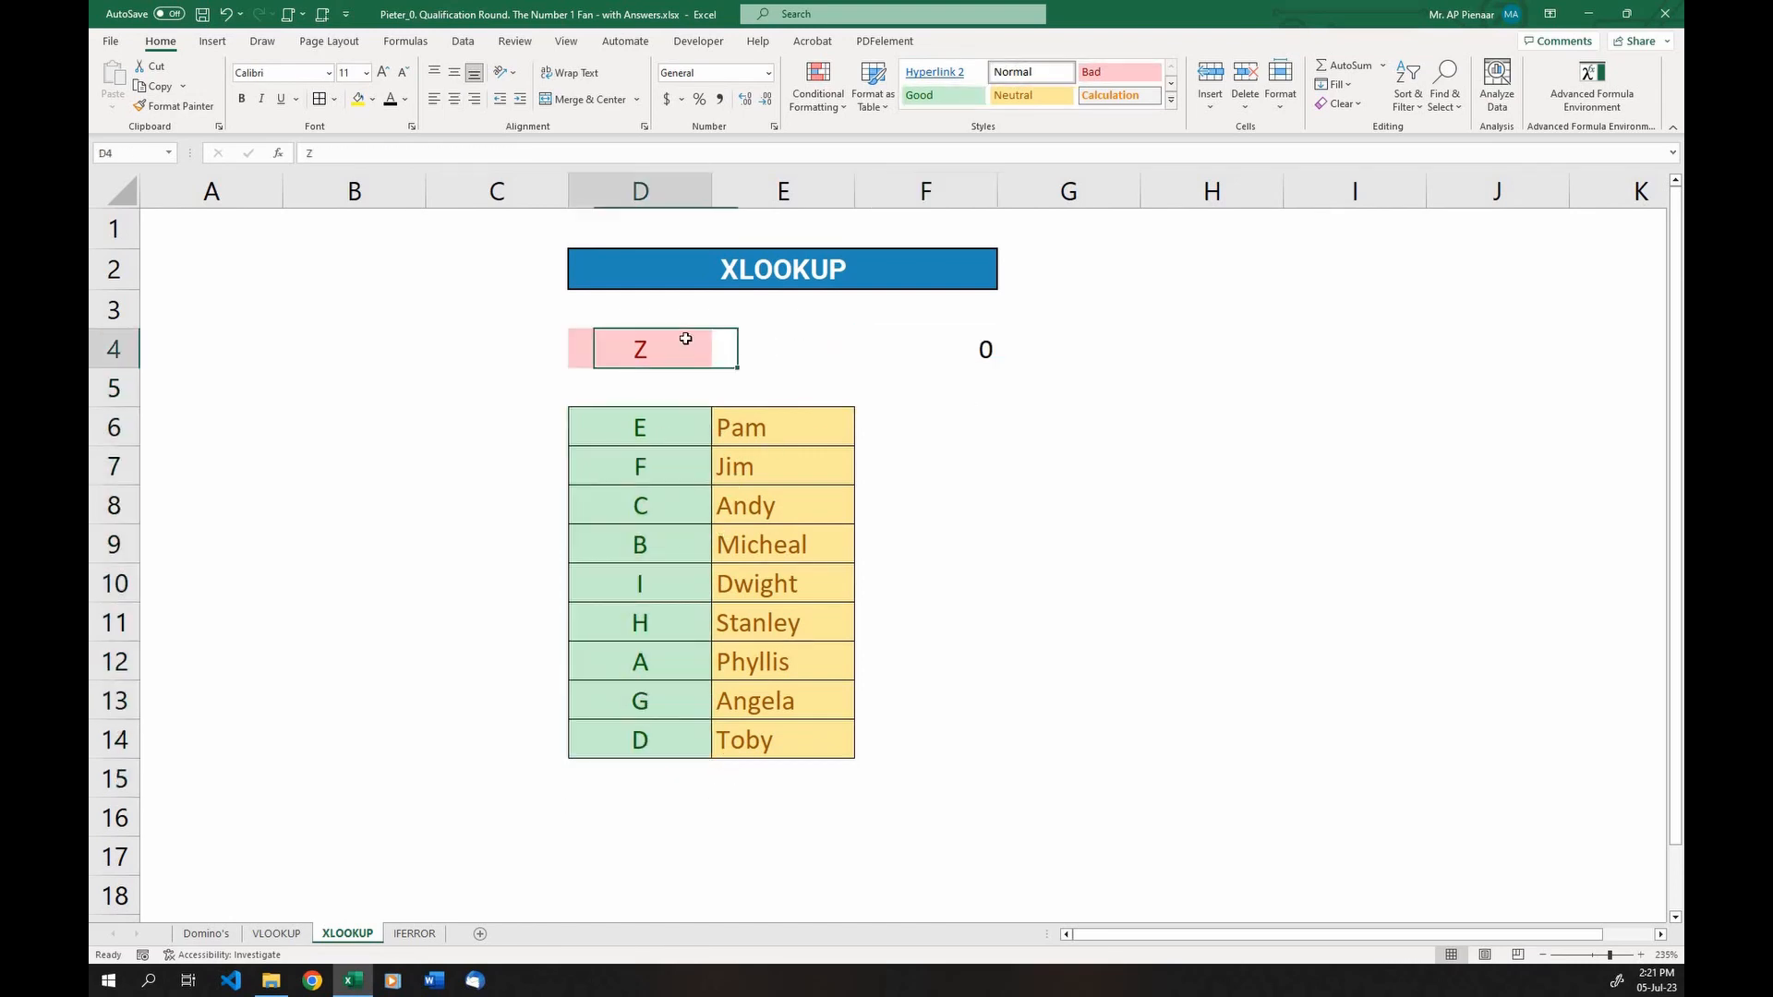
{"action": "type", "text": "E"}
{"action": "key", "text": "Return"}
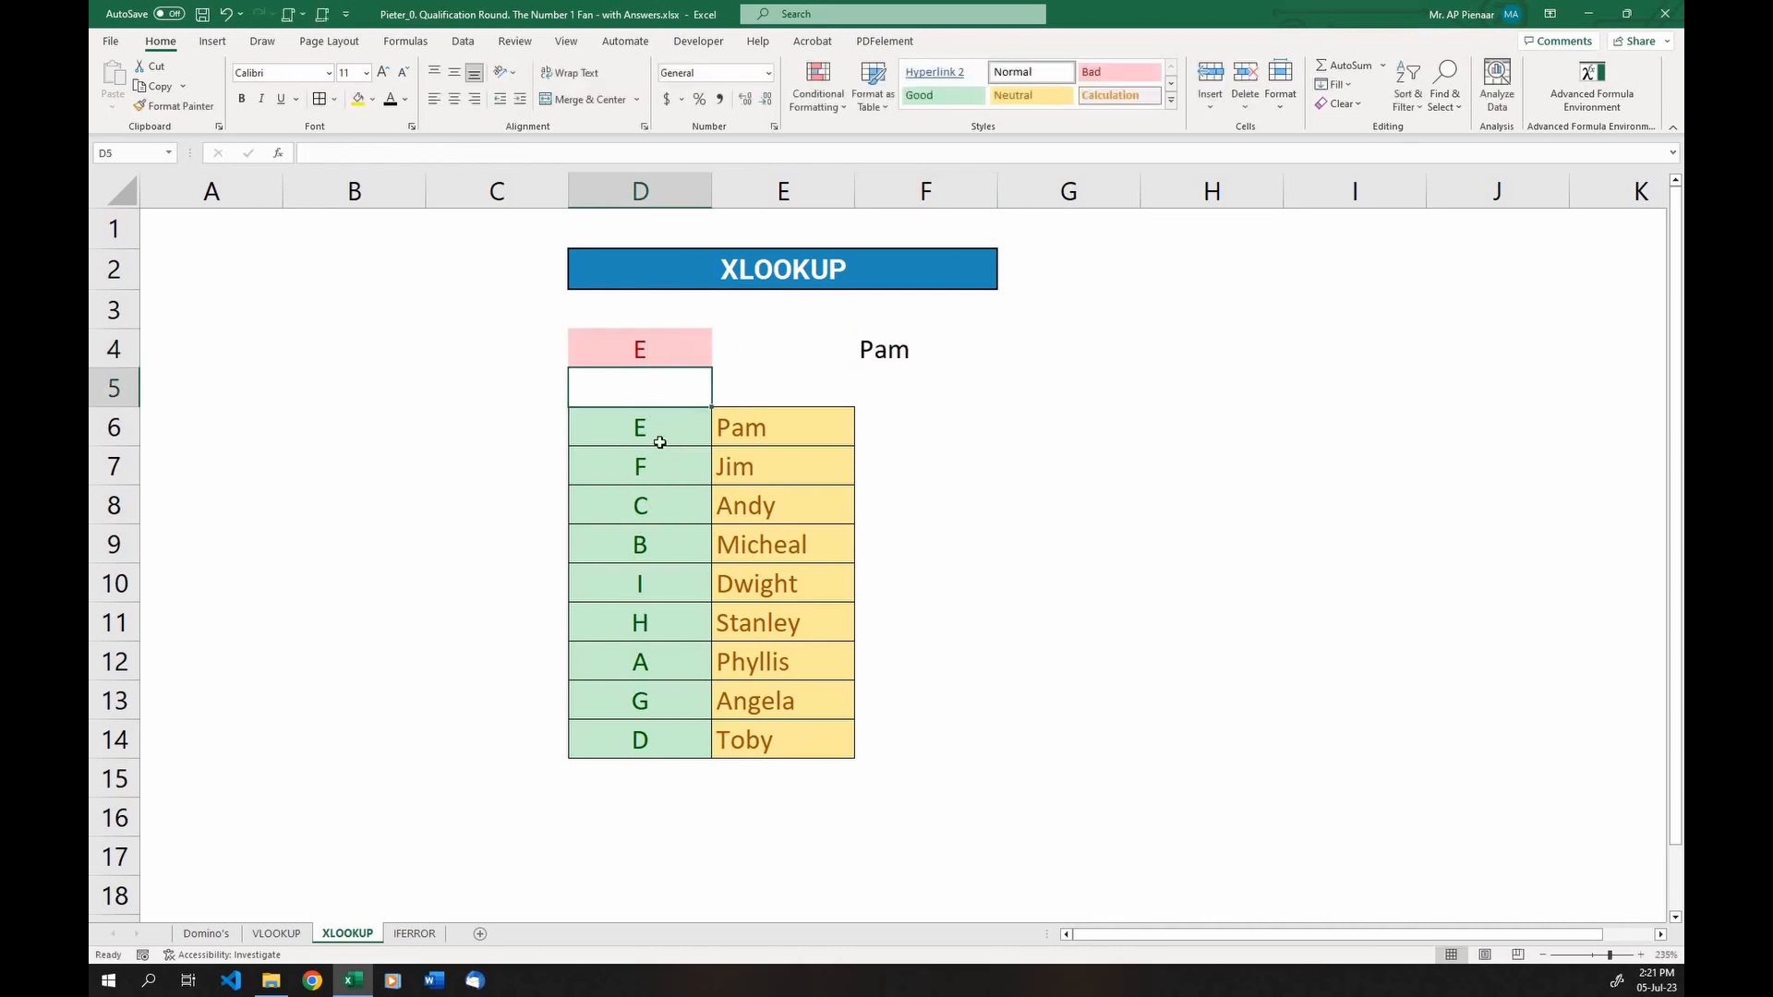
{"action": "left_click_drag", "start_coordinate": [655, 422], "coordinate": [771, 425]}
{"action": "left_click", "coordinate": [884, 350]}
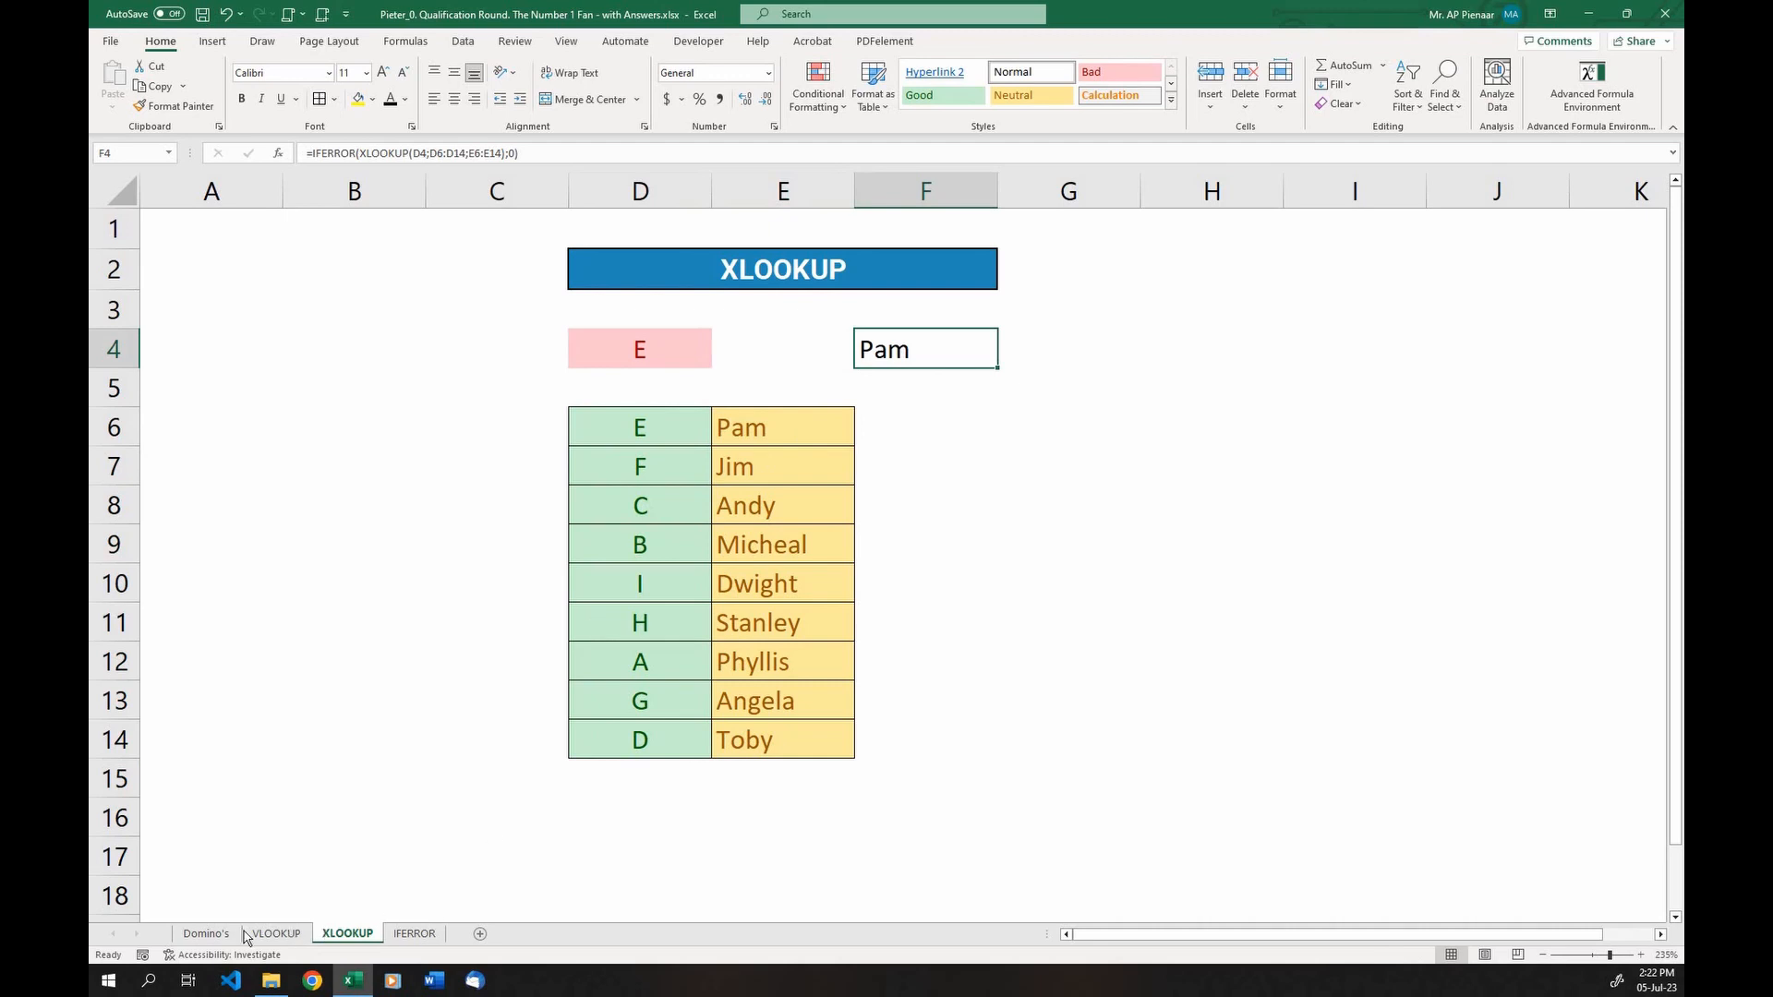
On the Domino's sheet, examine the empty area beyond the dominoes grid as space for a helper table
{"action": "left_click", "coordinate": [207, 934]}
{"action": "left_click", "coordinate": [670, 706]}
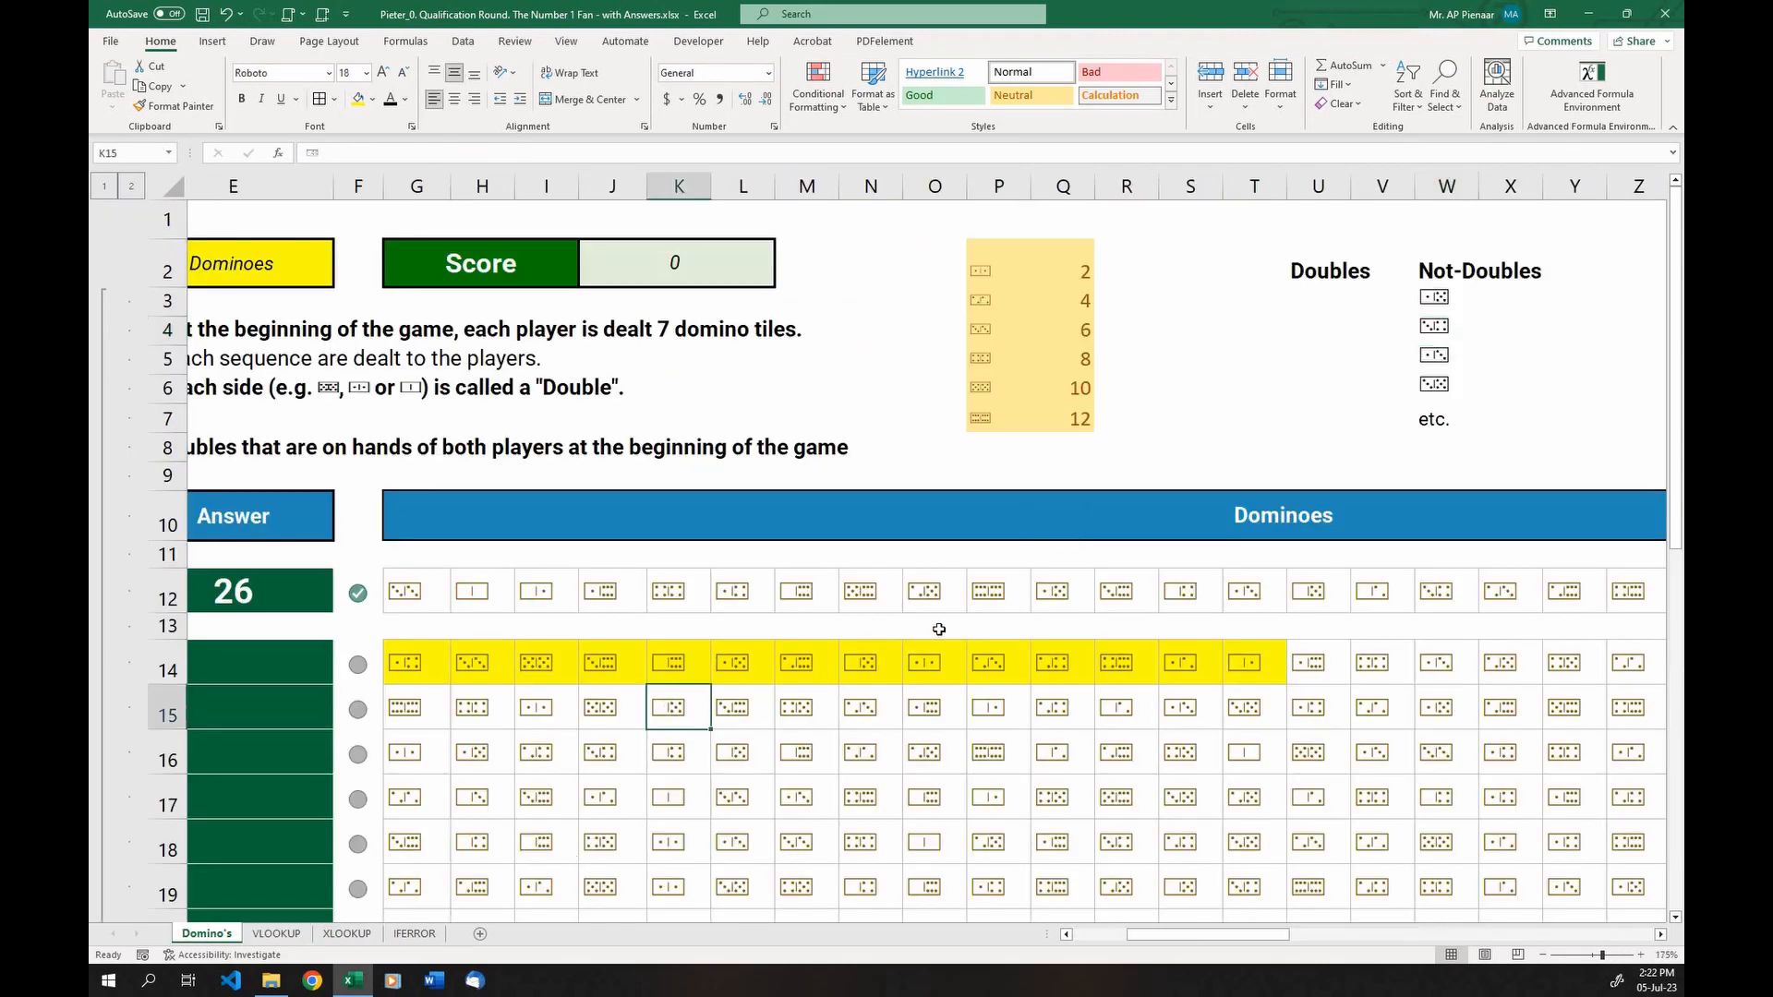
{"action": "scroll", "coordinate": [842, 561], "scroll_direction": "down", "scroll_amount": 2}
{"action": "scroll", "coordinate": [815, 538], "scroll_direction": "down", "scroll_amount": 2}
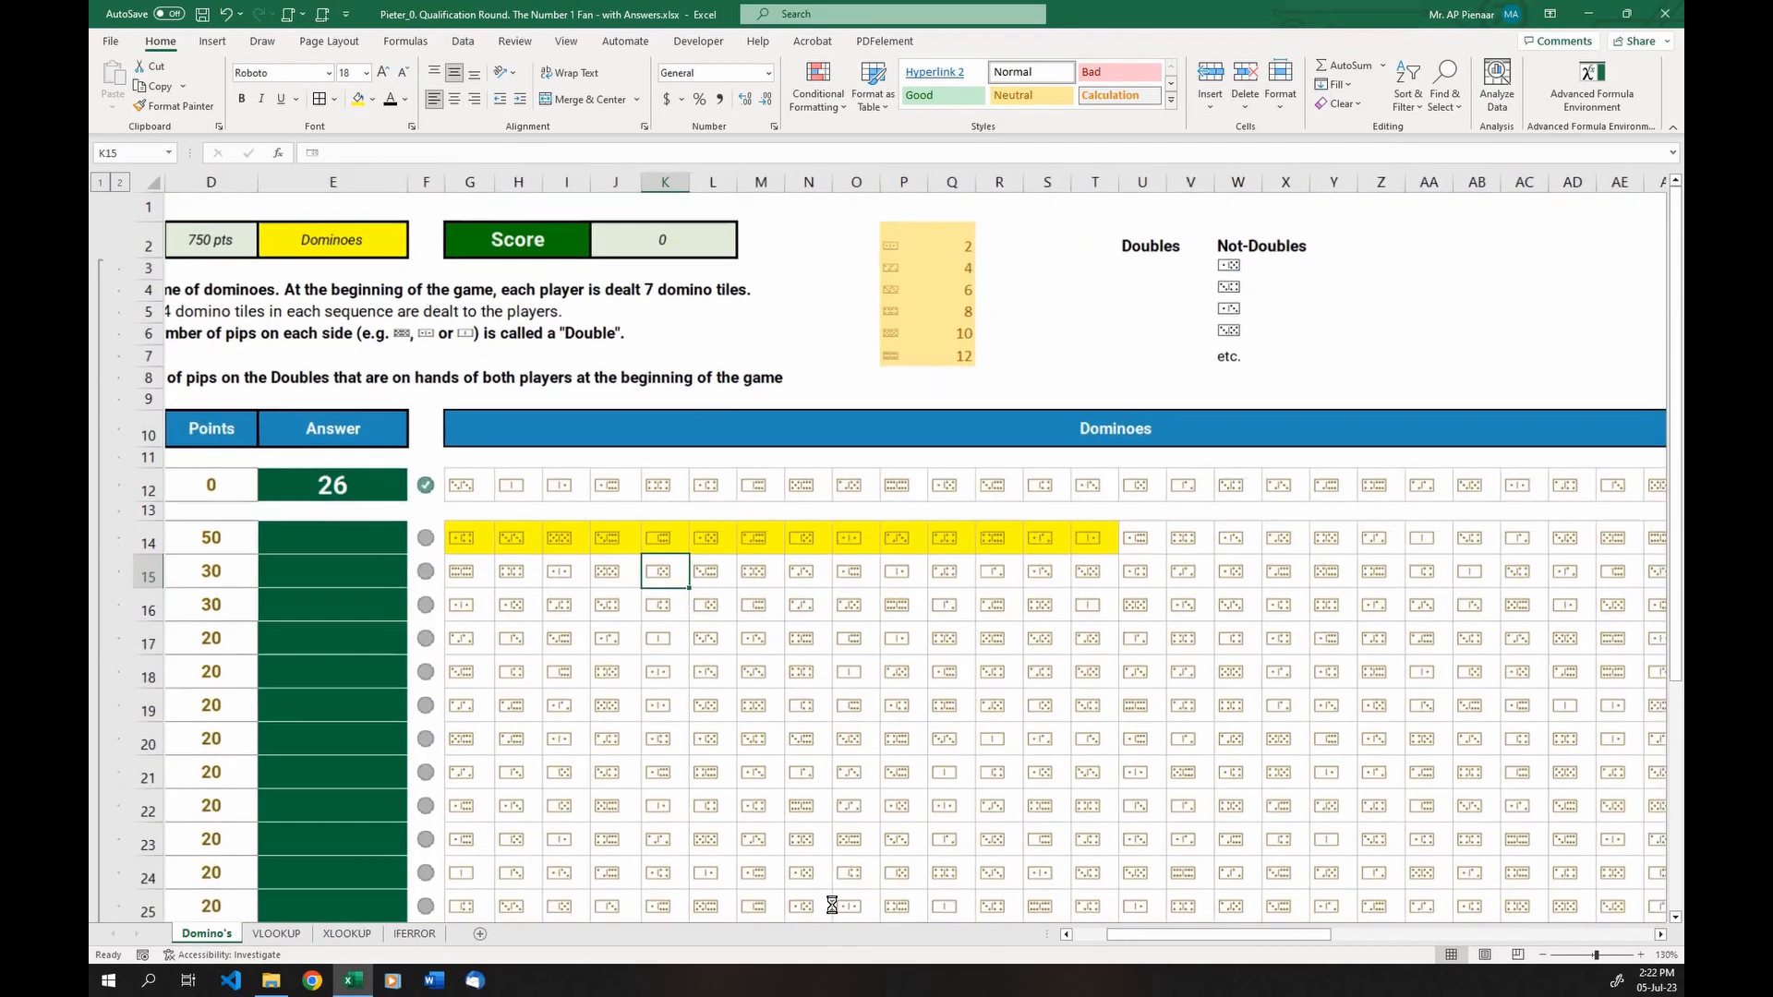
{"action": "left_click_drag", "start_coordinate": [1136, 941], "coordinate": [1370, 940]}
{"action": "left_click_drag", "start_coordinate": [748, 397], "coordinate": [1384, 847]}
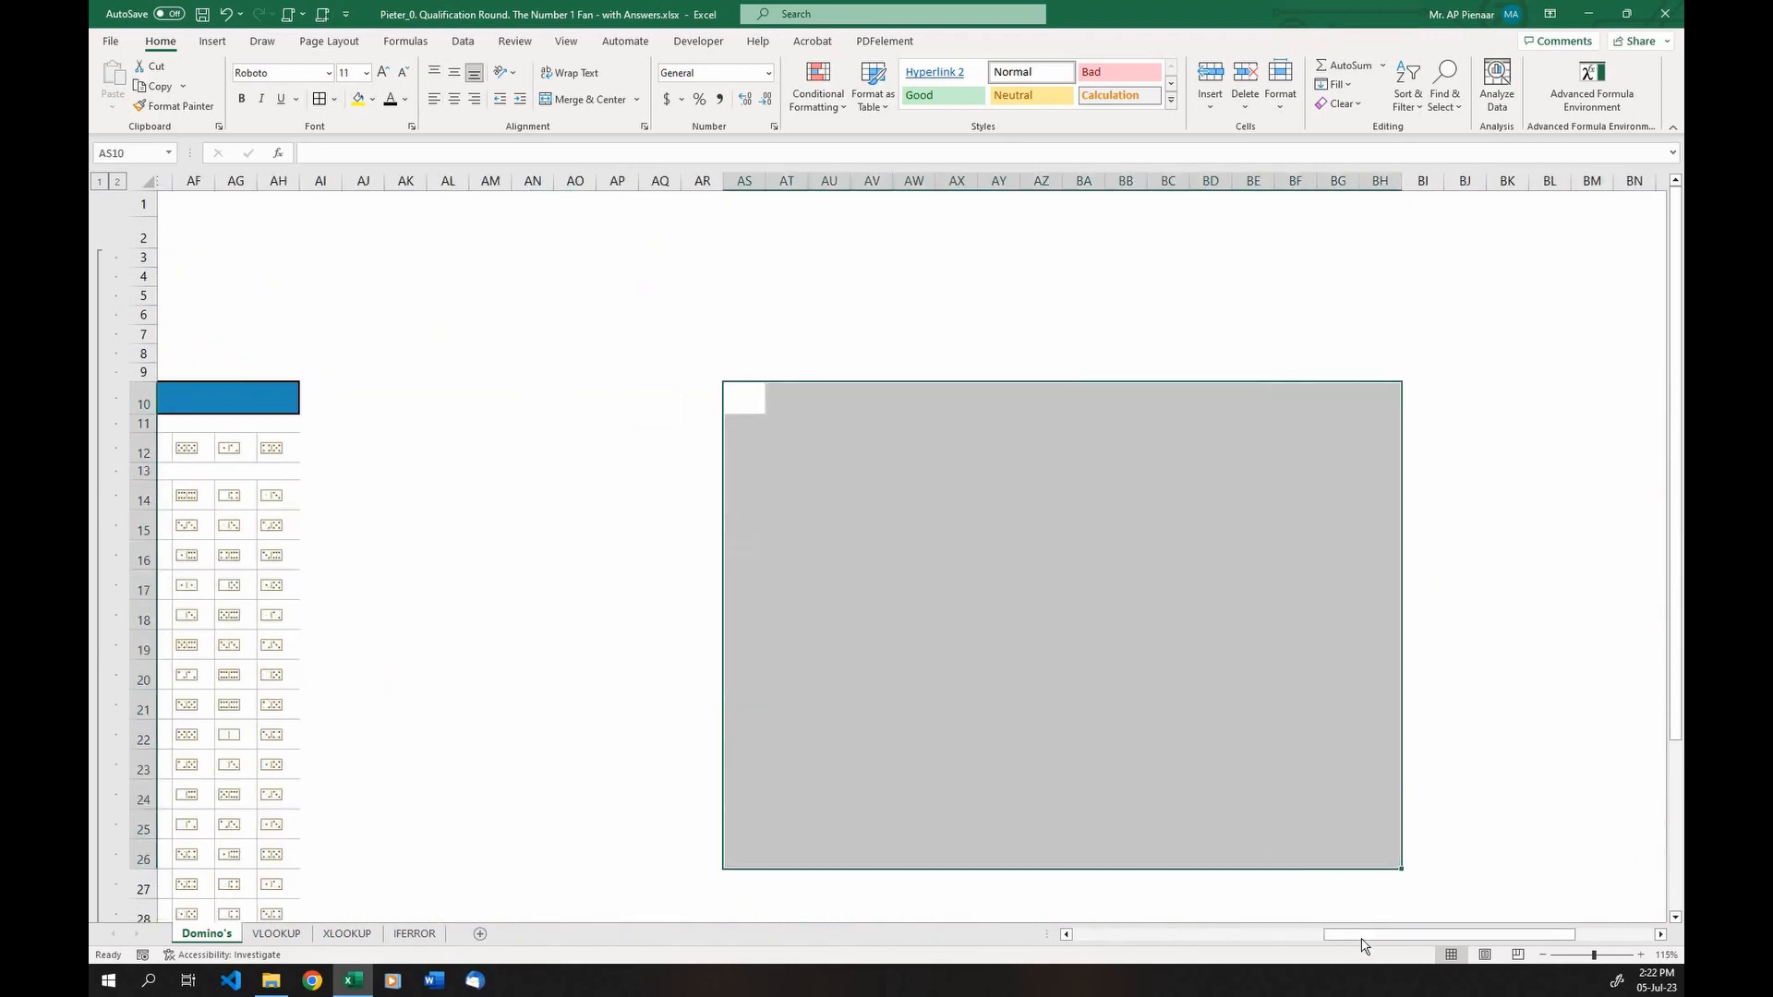
Copy the merged Dominoes header in row 10 and paste it at AJ10, beside the original grid
{"action": "left_click_drag", "start_coordinate": [1365, 937], "coordinate": [1220, 940]}
{"action": "left_click", "coordinate": [914, 399]}
{"action": "key", "text": "ctrl+c"}
{"action": "left_click", "coordinate": [1378, 395]}
{"action": "key", "text": "ctrl+v"}
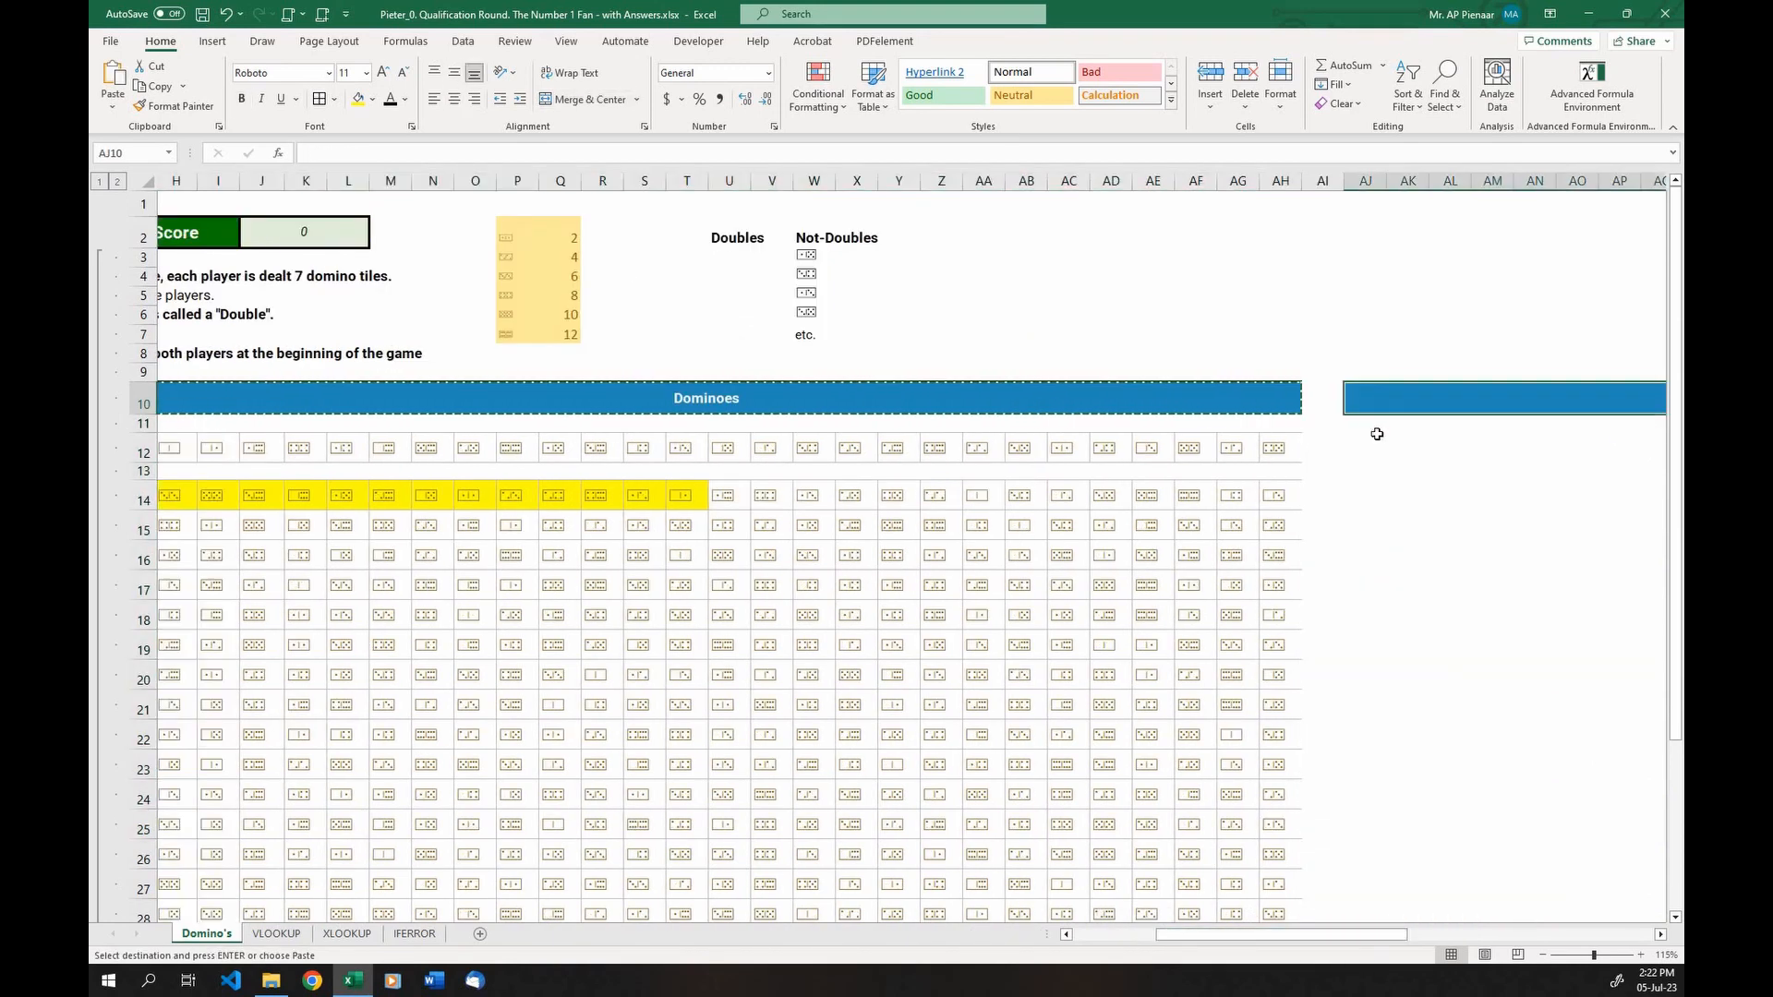
{"action": "left_click_drag", "start_coordinate": [1406, 936], "coordinate": [1560, 935]}
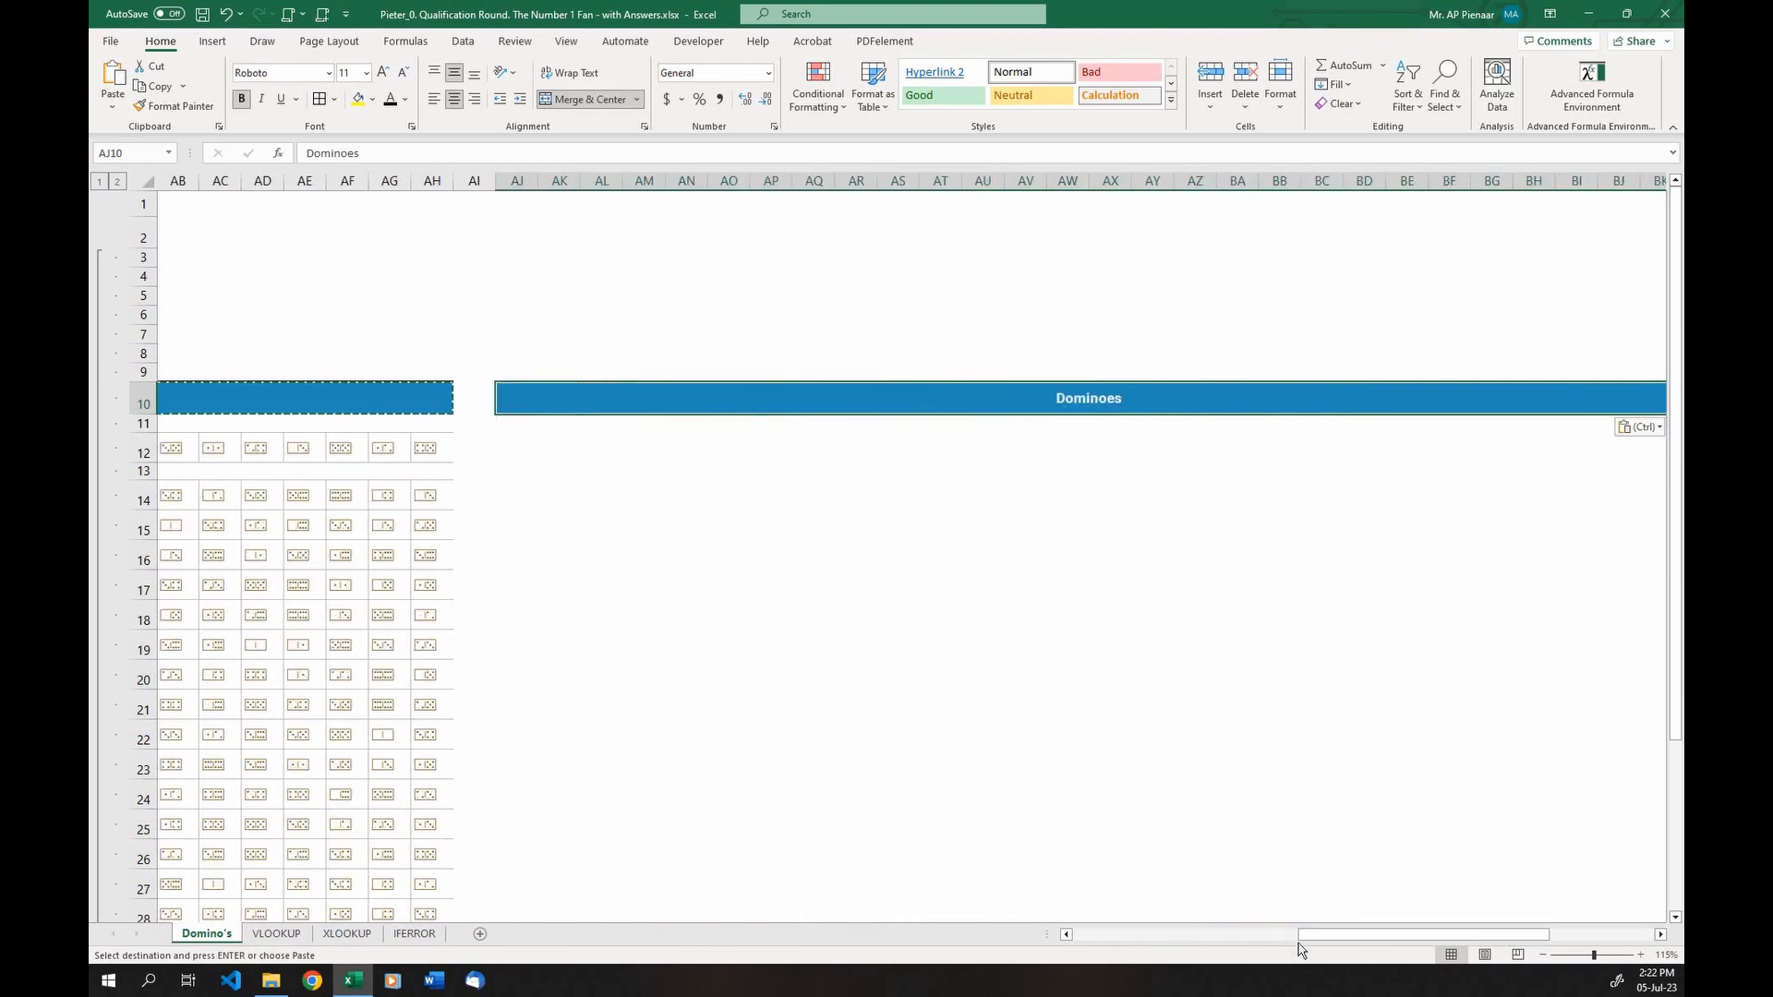
{"action": "left_click_drag", "start_coordinate": [1361, 937], "coordinate": [1225, 932]}
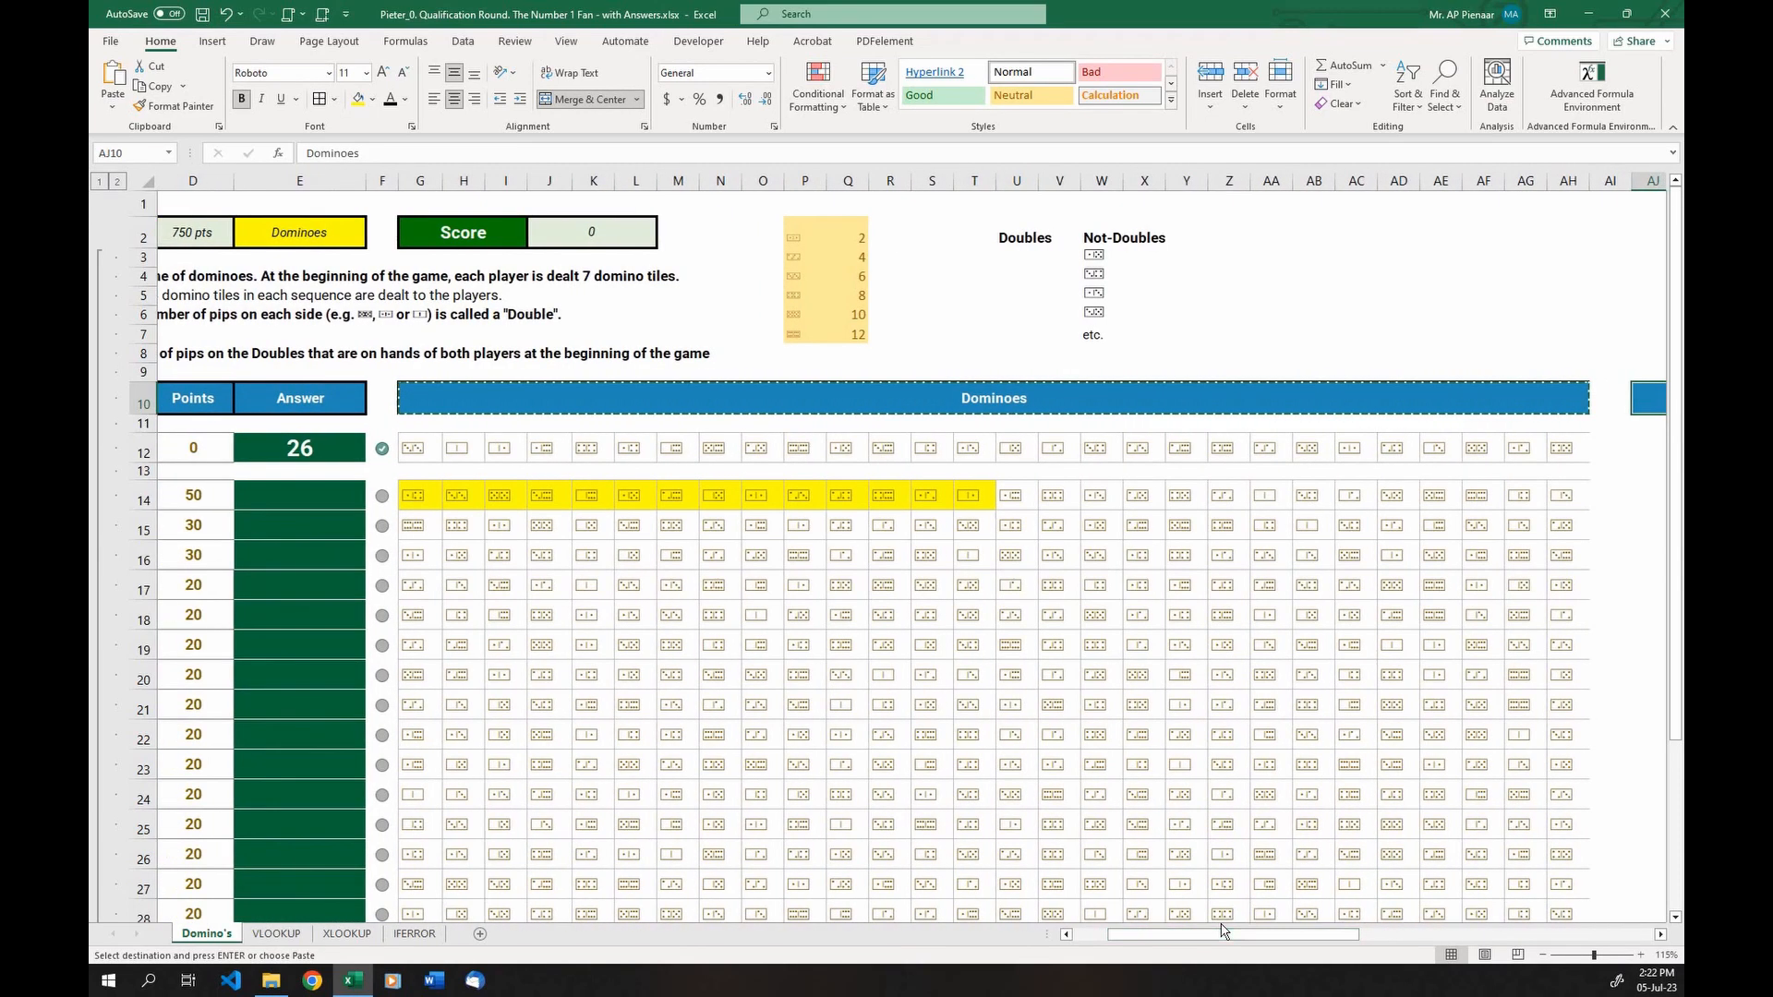
End the copy mode and check the example game's answer in E12 against its dominoes in row 12
{"action": "left_click_drag", "start_coordinate": [336, 447], "coordinate": [549, 457]}
{"action": "key", "text": "Escape"}
{"action": "left_click", "coordinate": [310, 450]}
{"action": "left_click", "coordinate": [594, 586]}
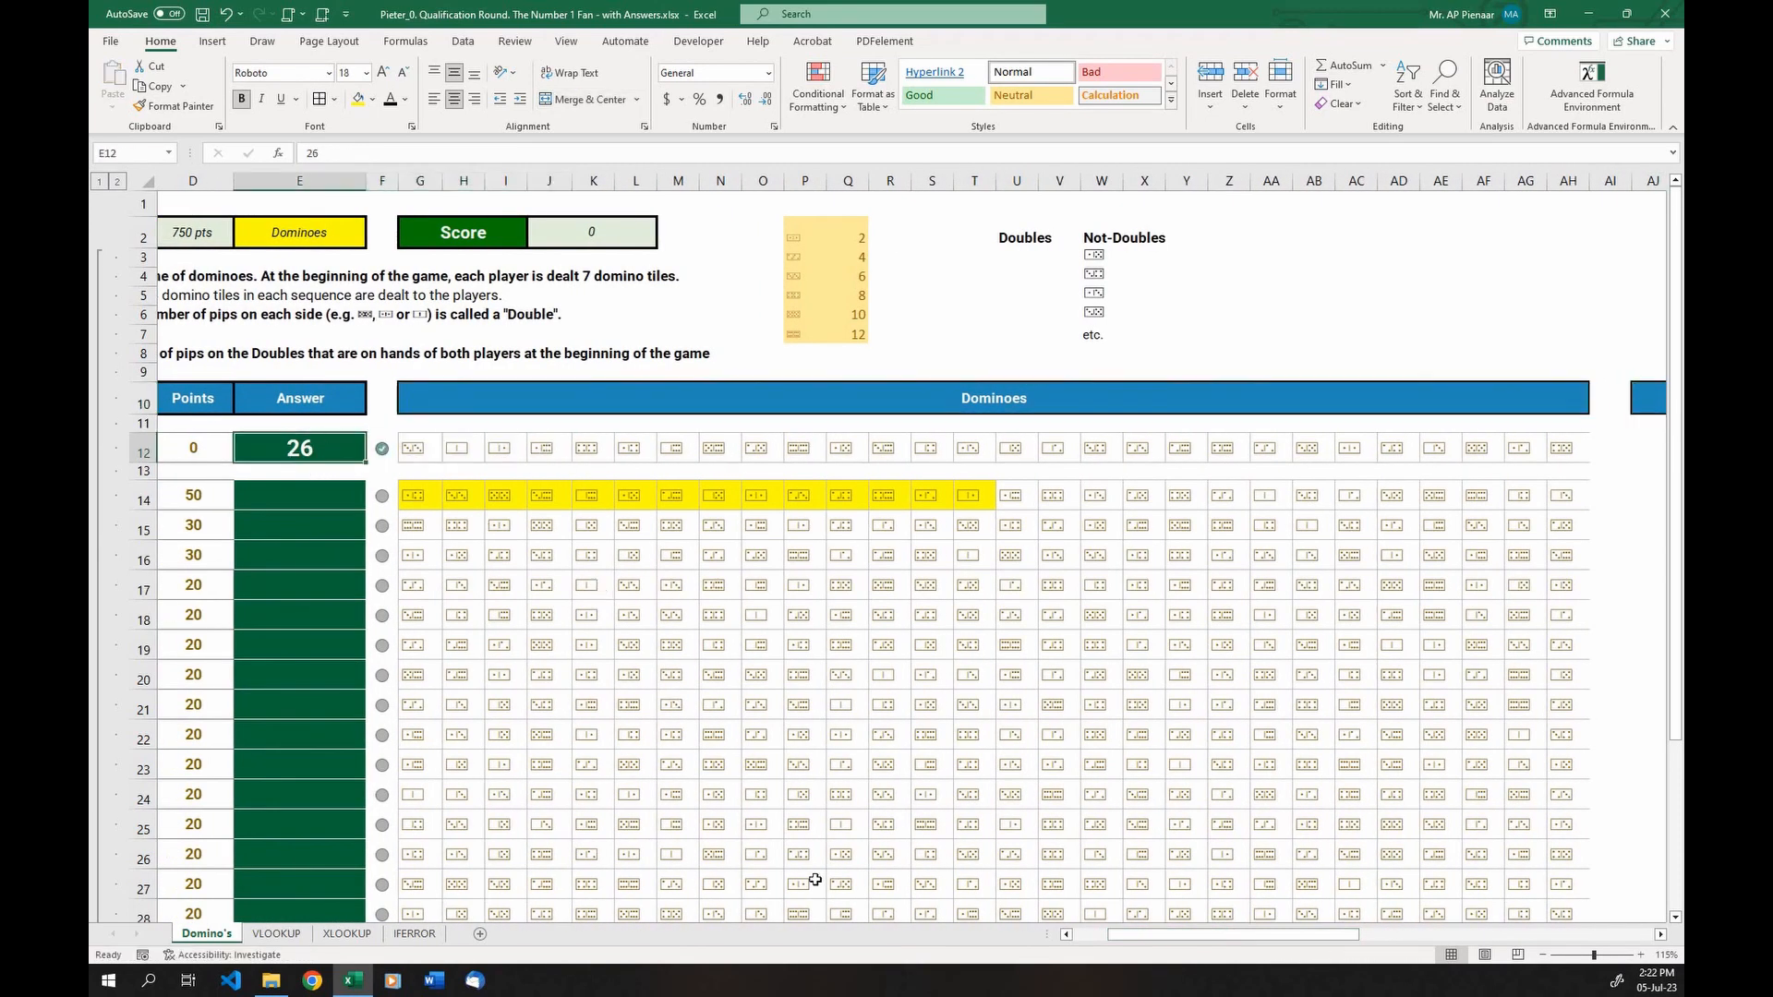
Enter =XLOOKUP(G12;$P$2:$P$7;$Q$2:$Q$7) in AJ12 to look up the first domino's pips with absolute table references
{"action": "left_click_drag", "start_coordinate": [1199, 935], "coordinate": [1229, 934]}
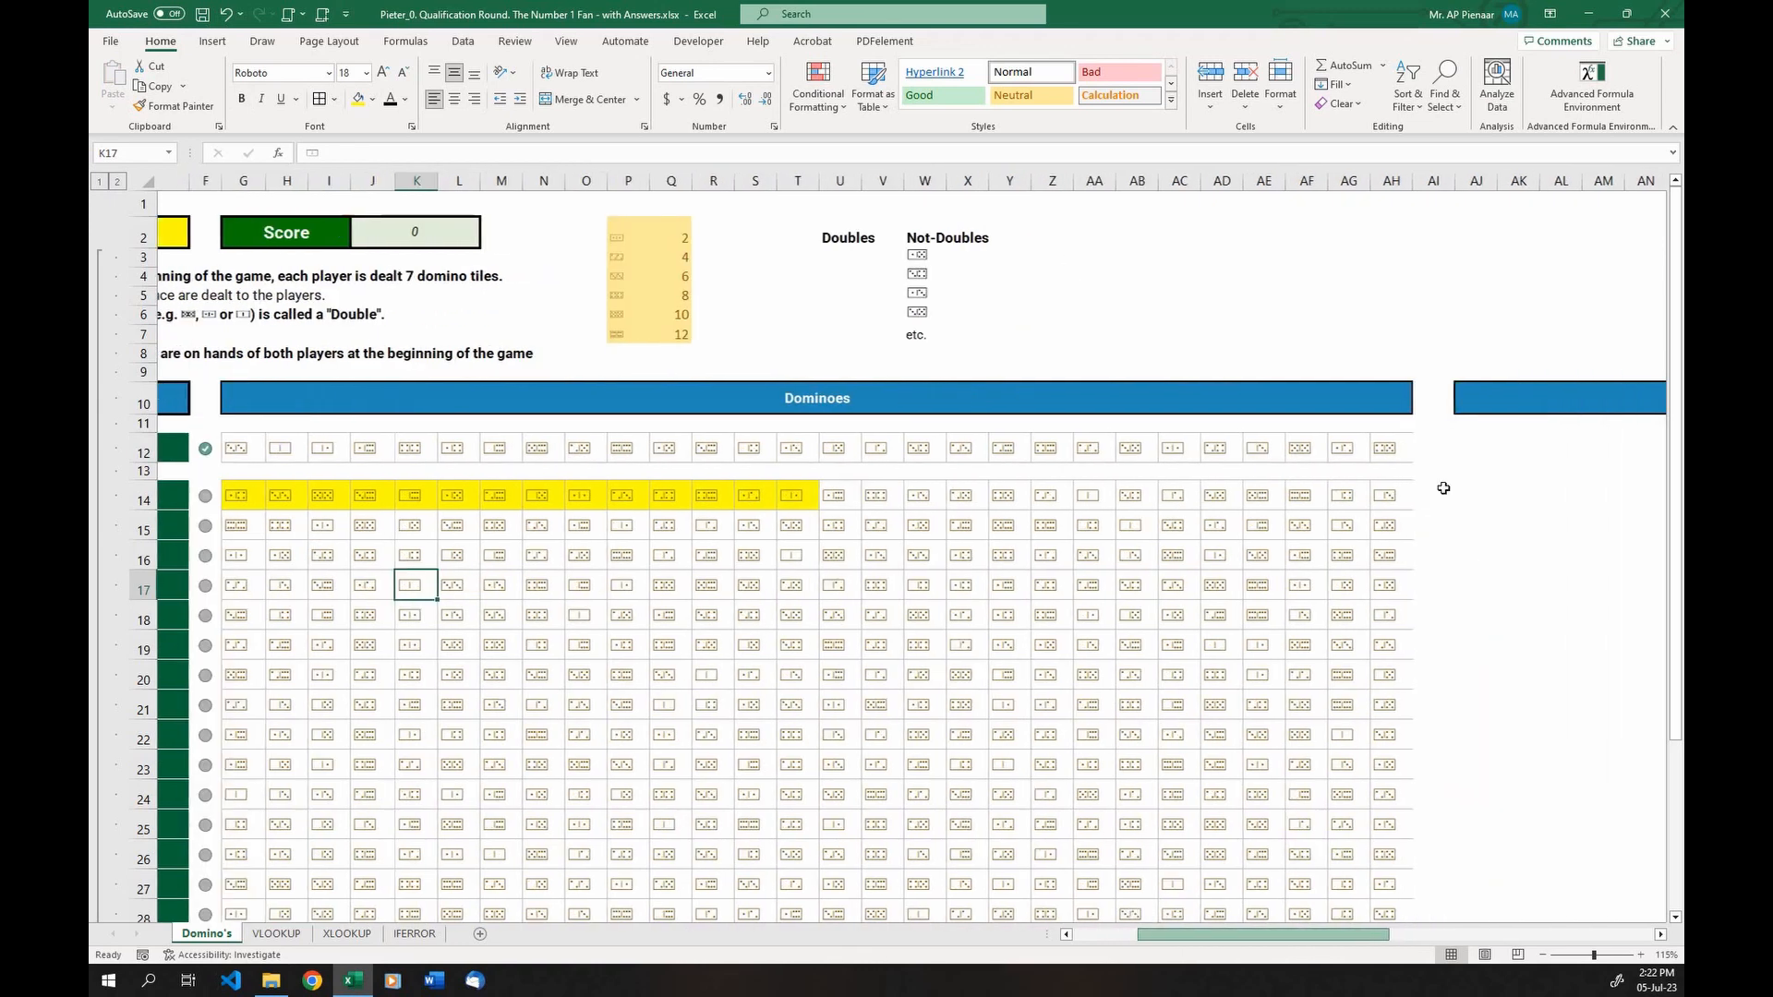
{"action": "left_click", "coordinate": [1473, 444]}
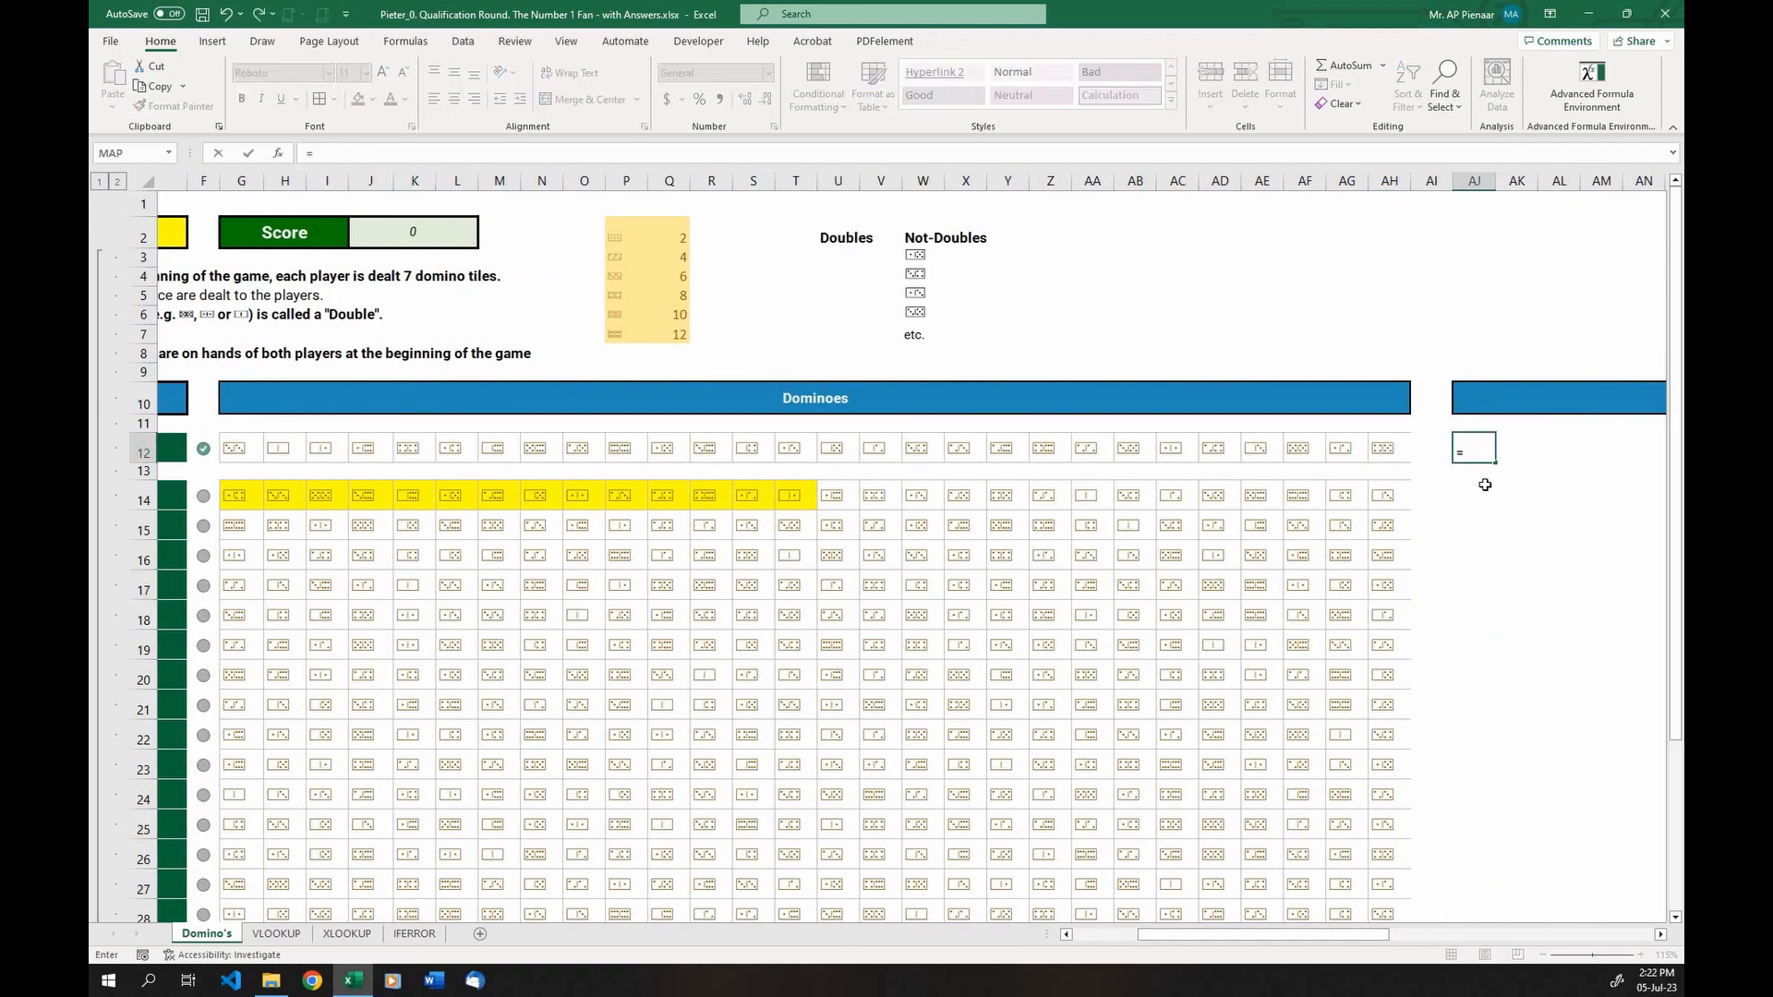
{"action": "type", "text": "=XLOOKu"}
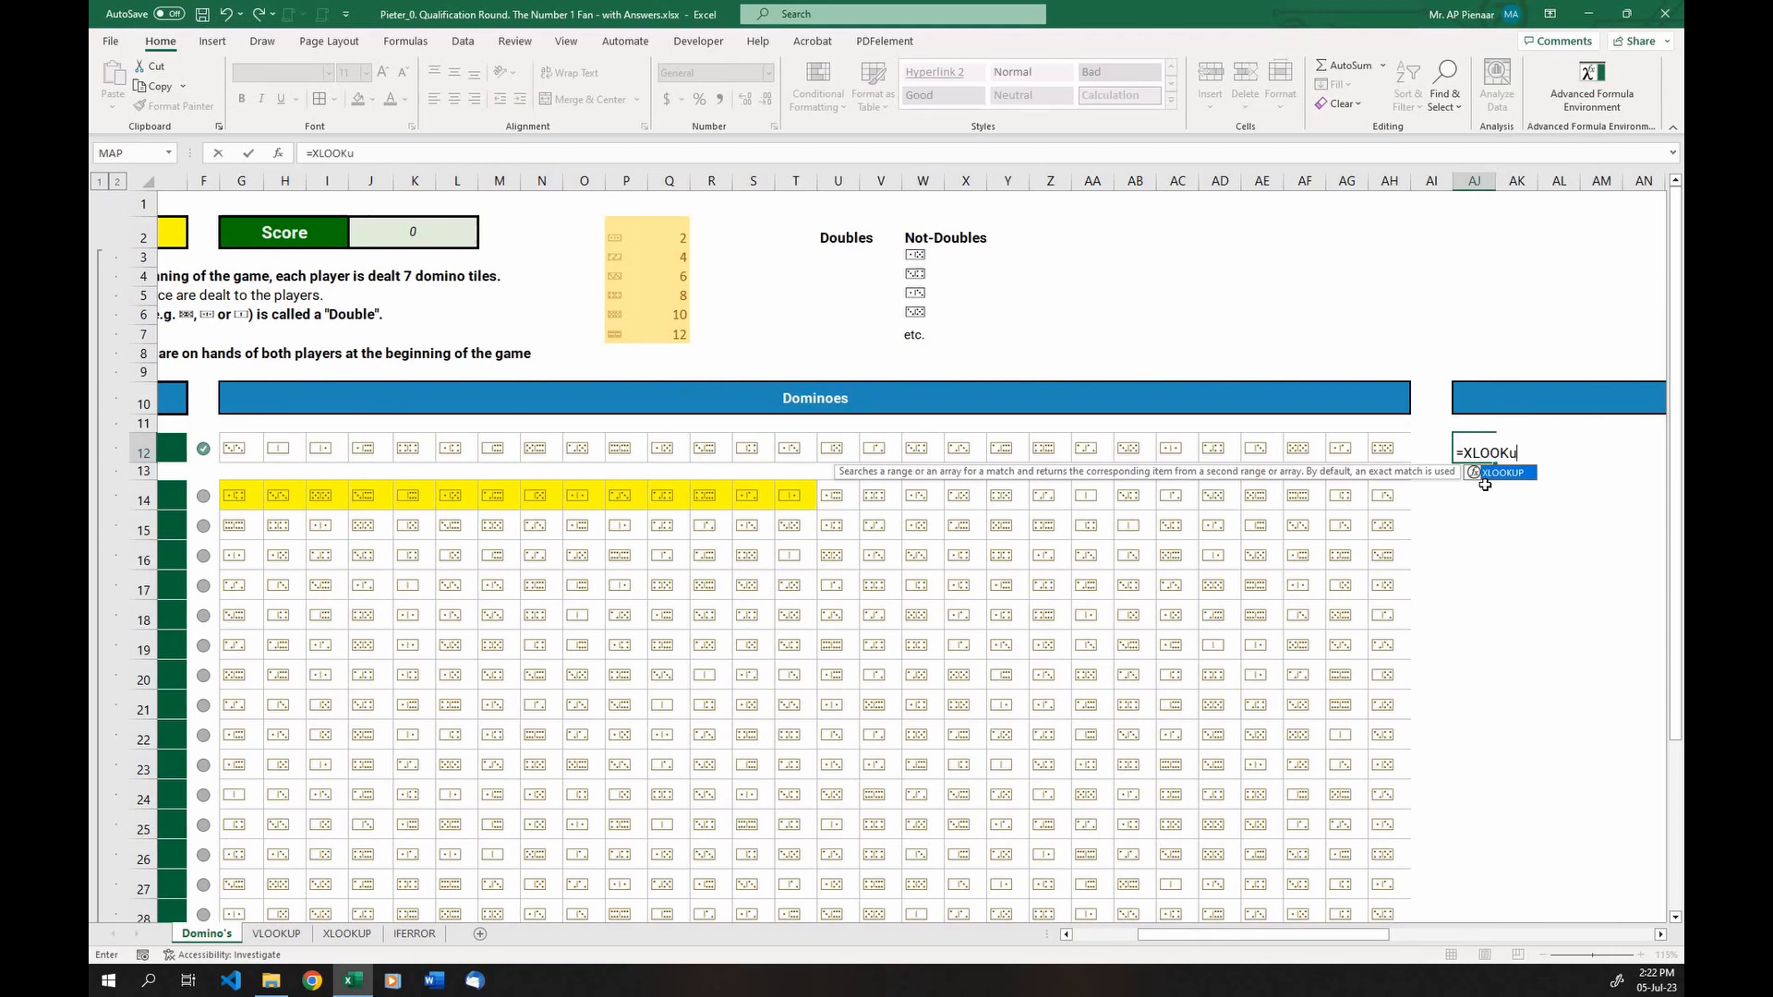
{"action": "type", "text": "P("}
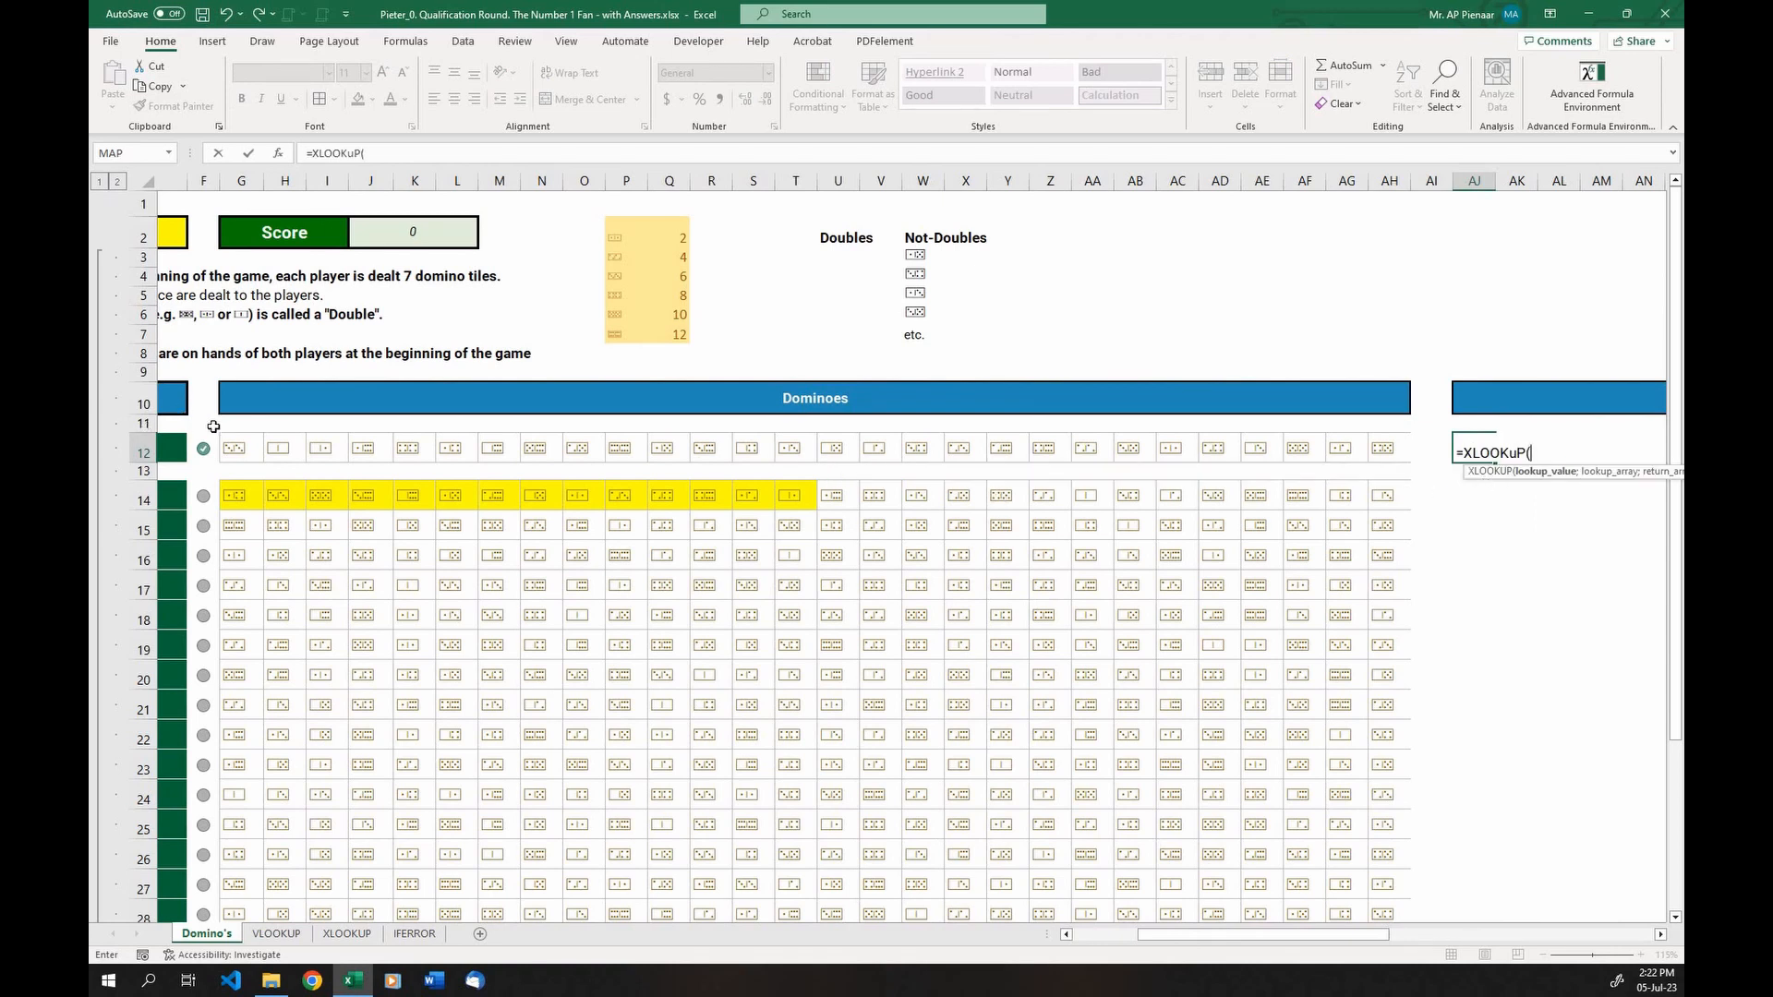
{"action": "left_click", "coordinate": [234, 449]}
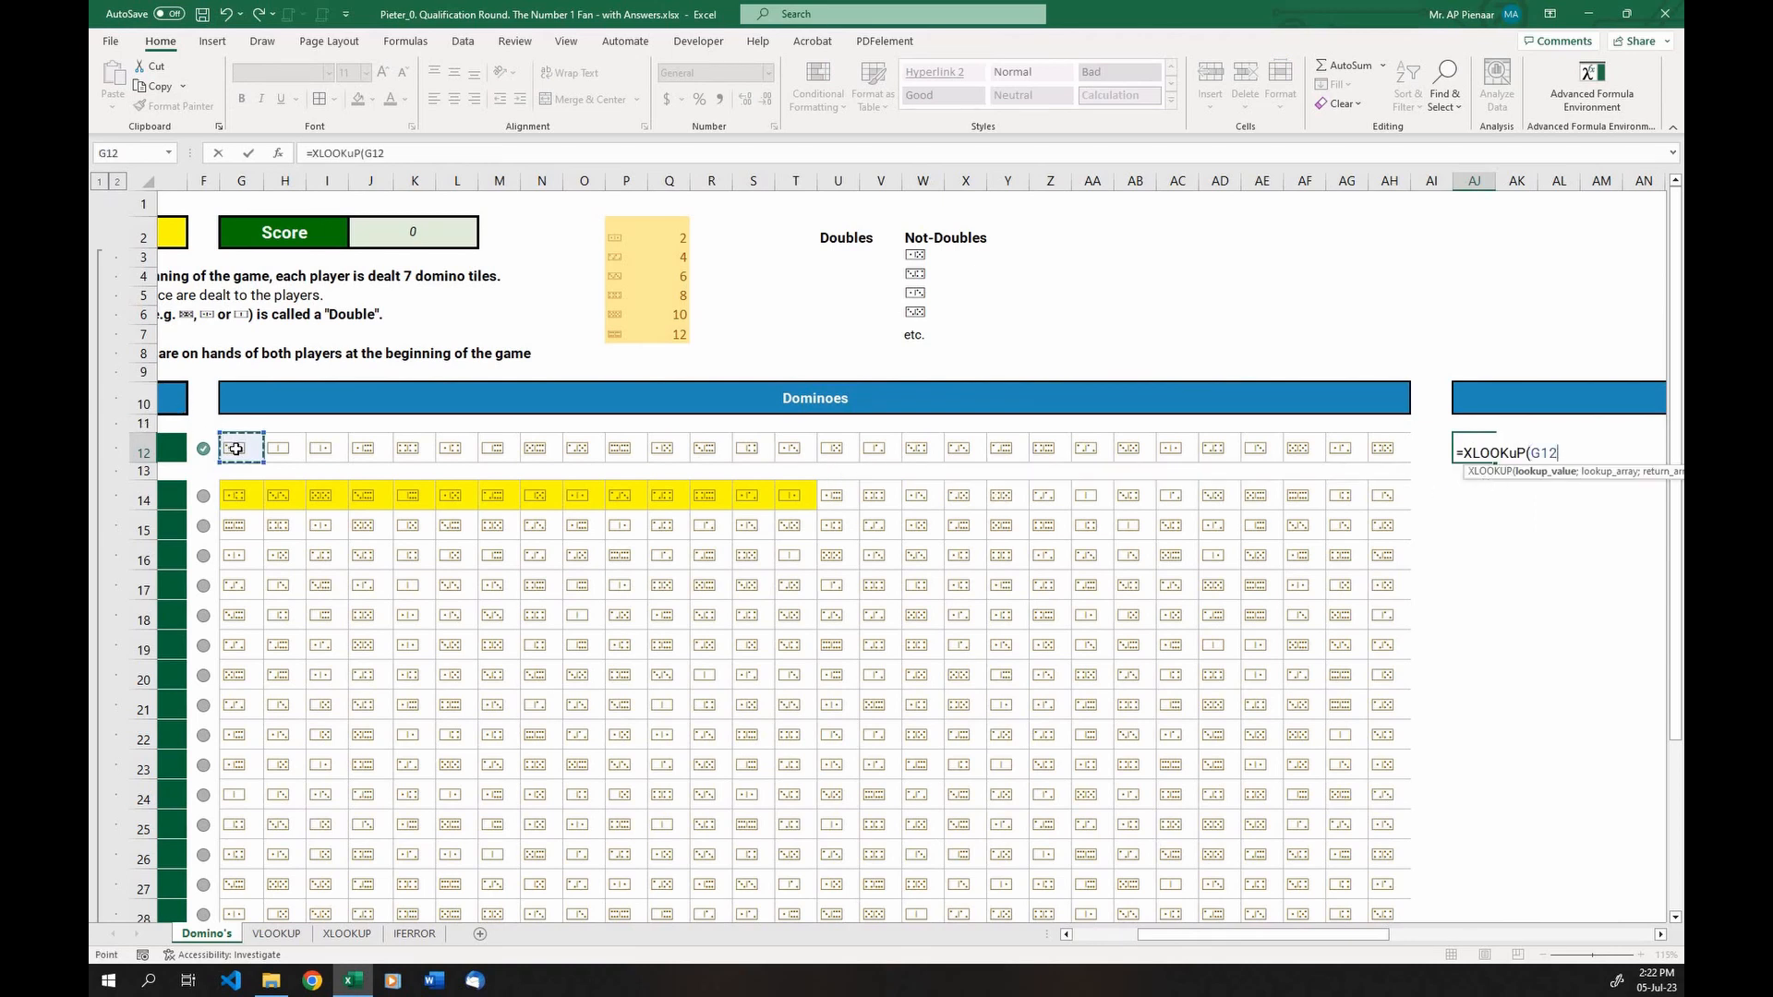
{"action": "type", "text": ";"}
{"action": "left_click_drag", "start_coordinate": [618, 293], "coordinate": [619, 338]}
{"action": "key", "text": "F4"}
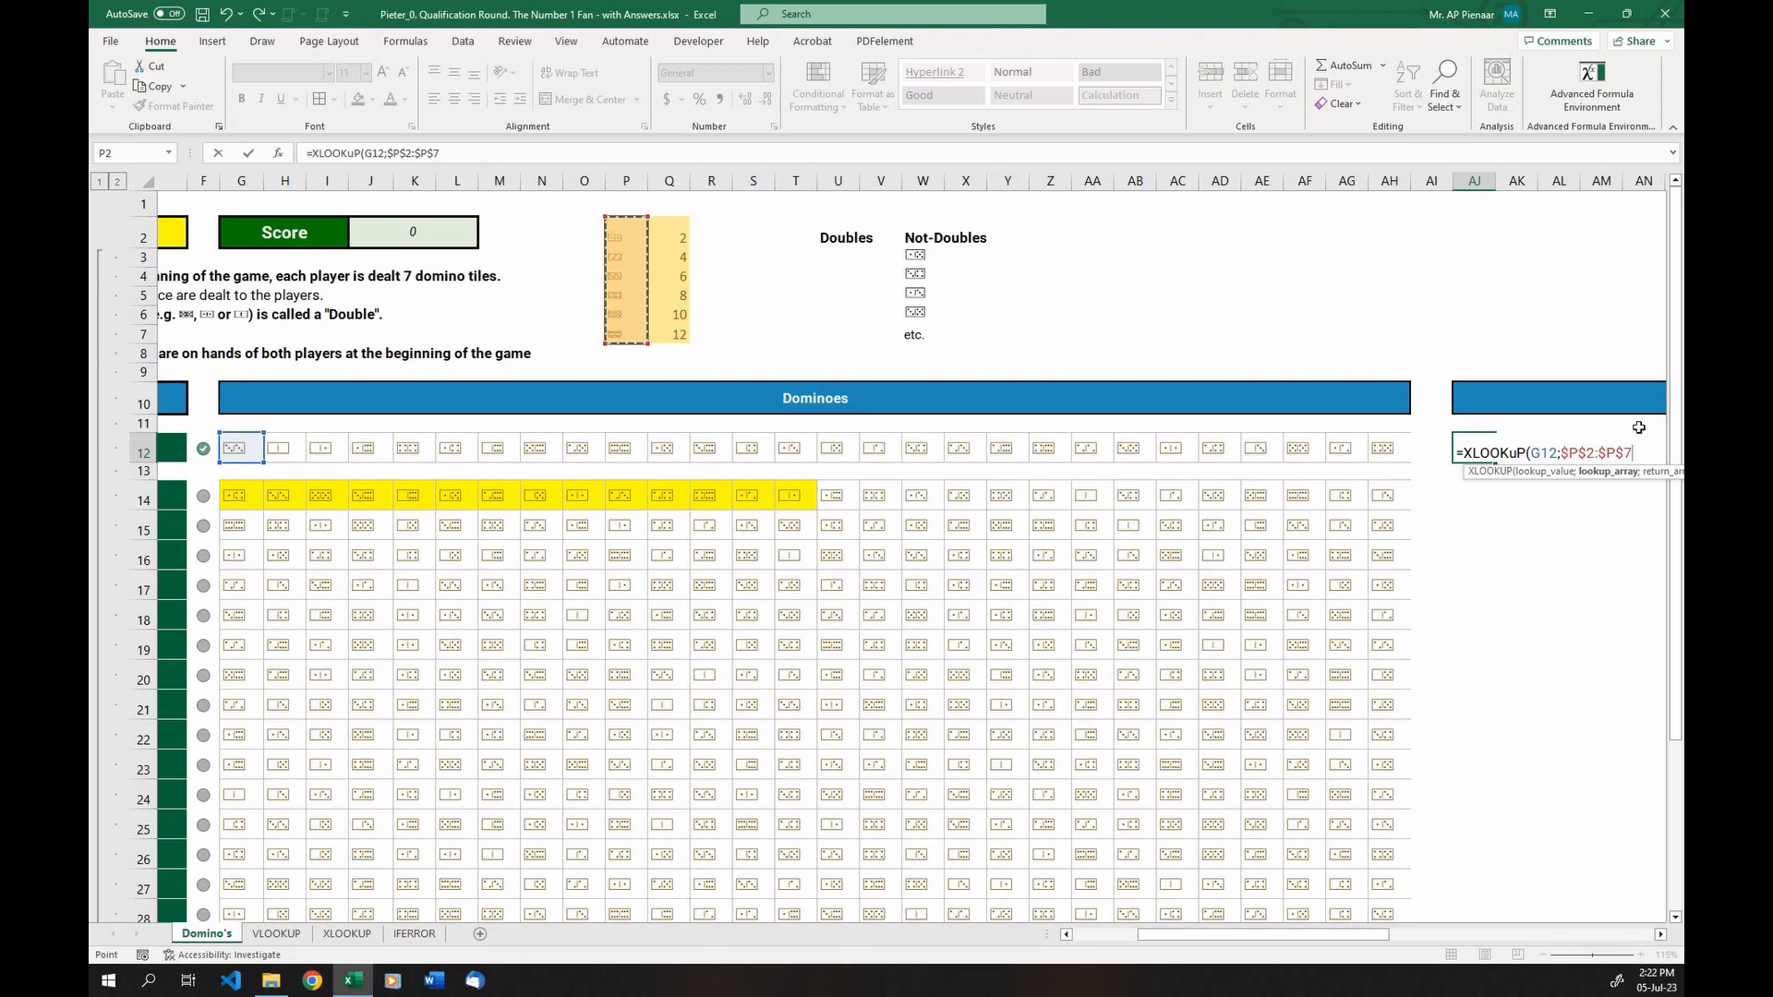
{"action": "type", "text": ";"}
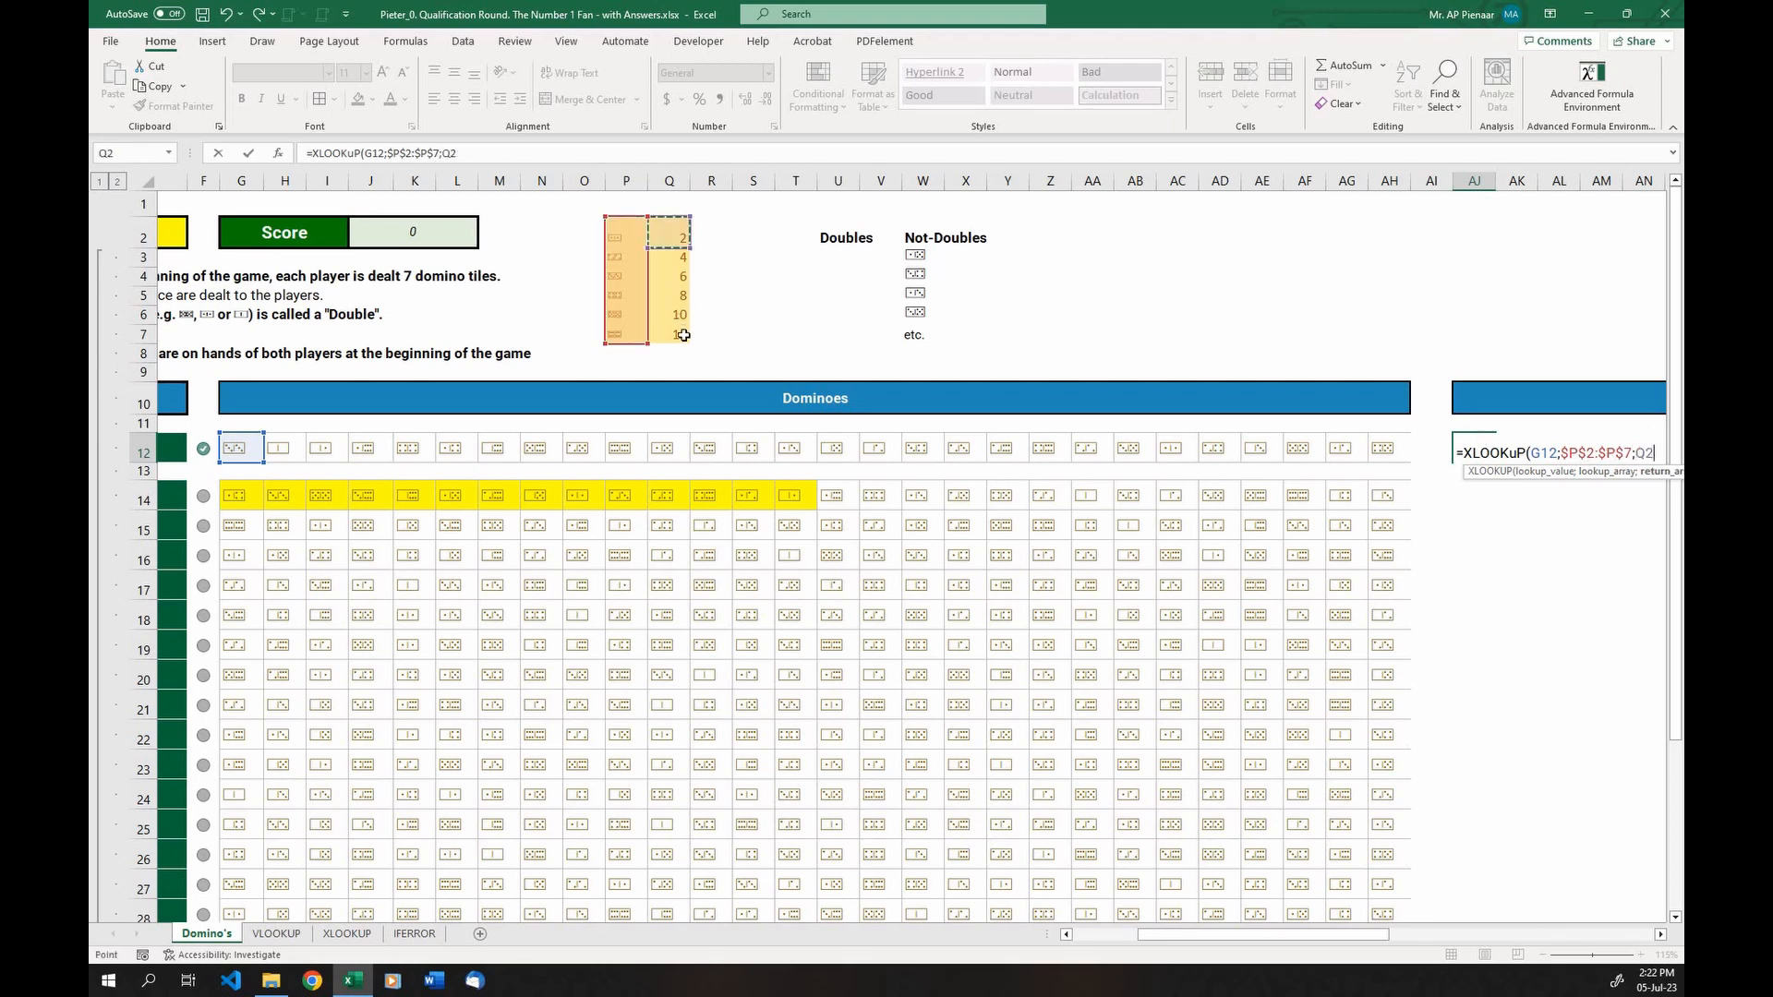
{"action": "left_click_drag", "start_coordinate": [679, 237], "coordinate": [684, 337]}
{"action": "key", "text": "F4"}
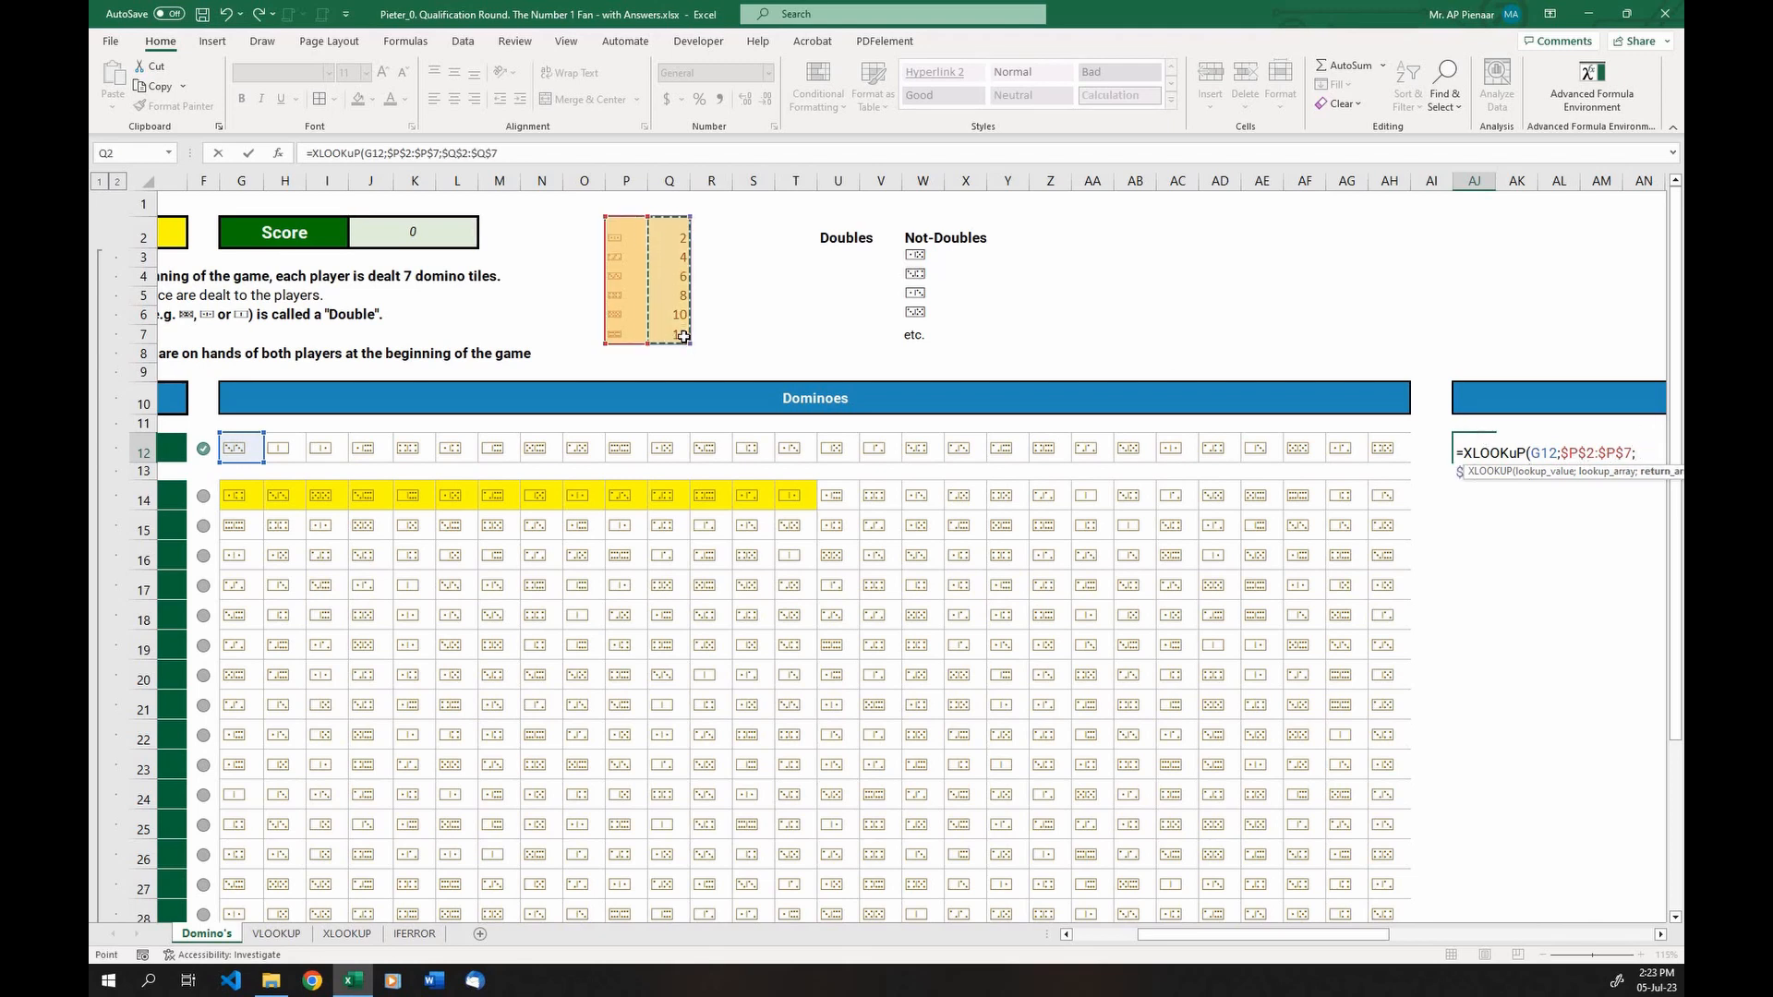
{"action": "type", "text": ")"}
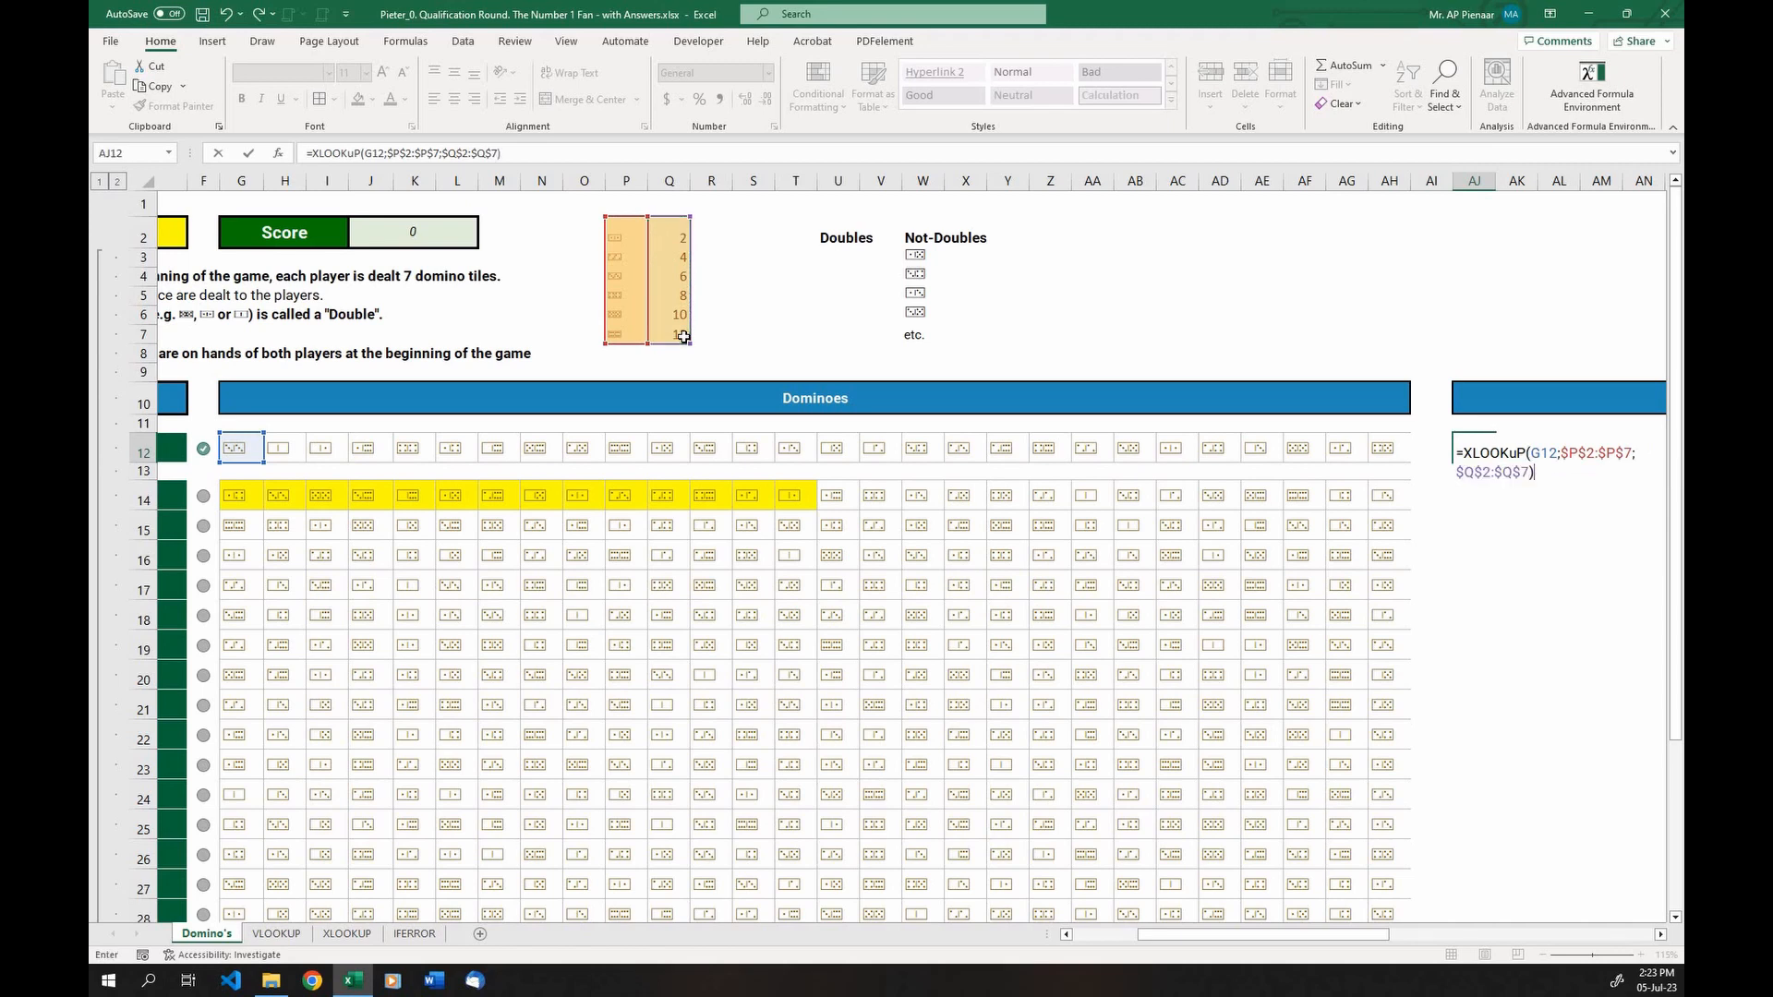
{"action": "key", "text": "Return"}
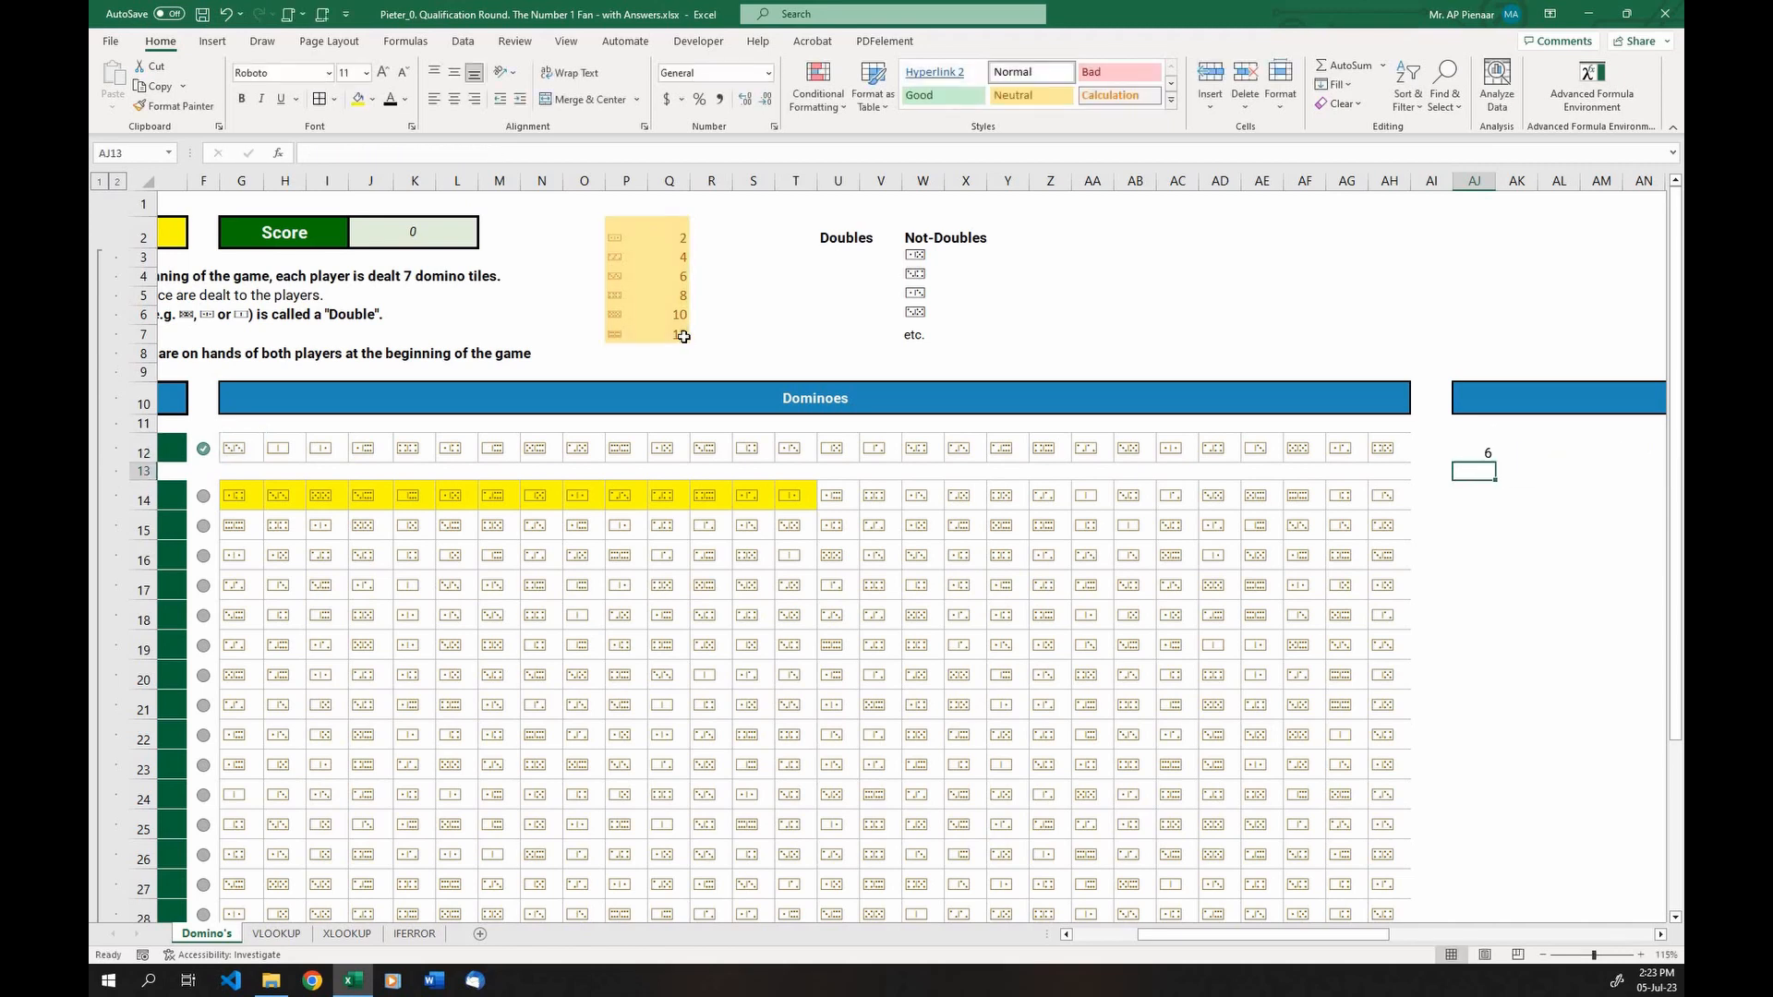
Examine the domino in G12 up close to verify the lookup result for it
{"action": "left_click", "coordinate": [233, 451]}
{"action": "scroll", "coordinate": [212, 449], "scroll_direction": "up", "scroll_amount": 3}
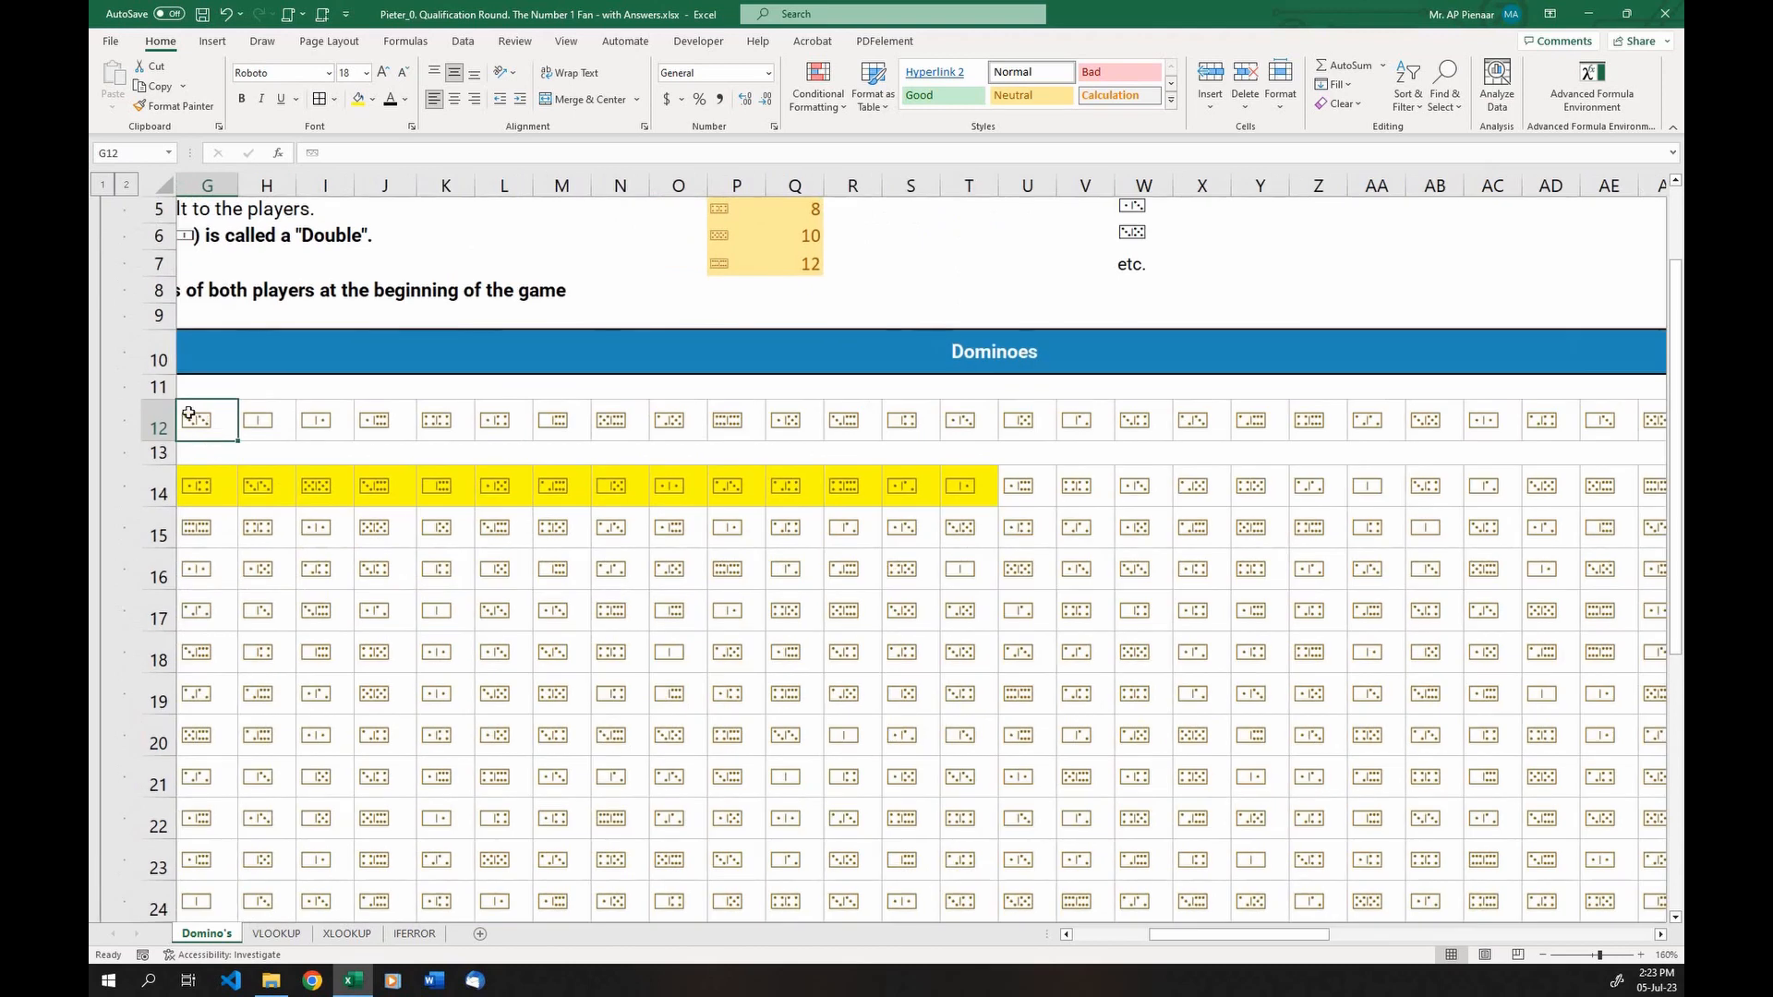
{"action": "scroll", "coordinate": [252, 451], "scroll_direction": "down", "scroll_amount": 3}
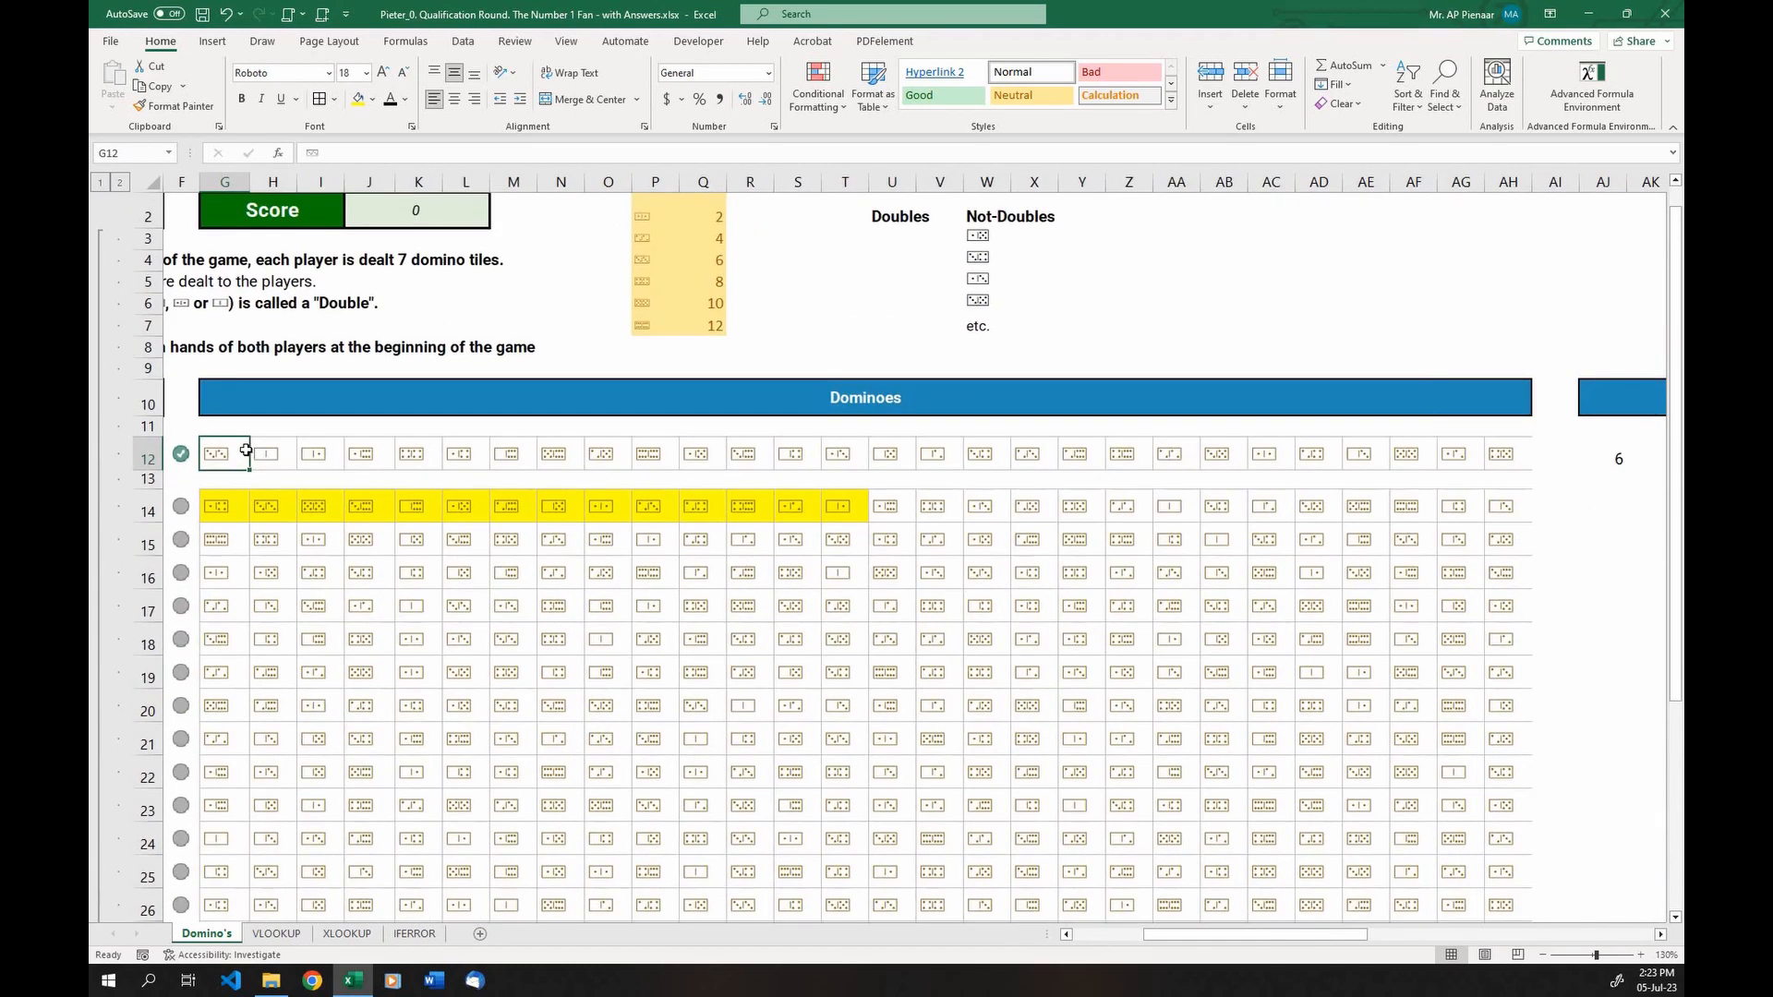
Fill the XLOOKUP formula from AJ12 across to AP12 and inspect the copied formulas in AK12:AM12
{"action": "scroll", "coordinate": [1148, 463], "scroll_direction": "down", "scroll_amount": 1}
{"action": "left_click", "coordinate": [1386, 413]}
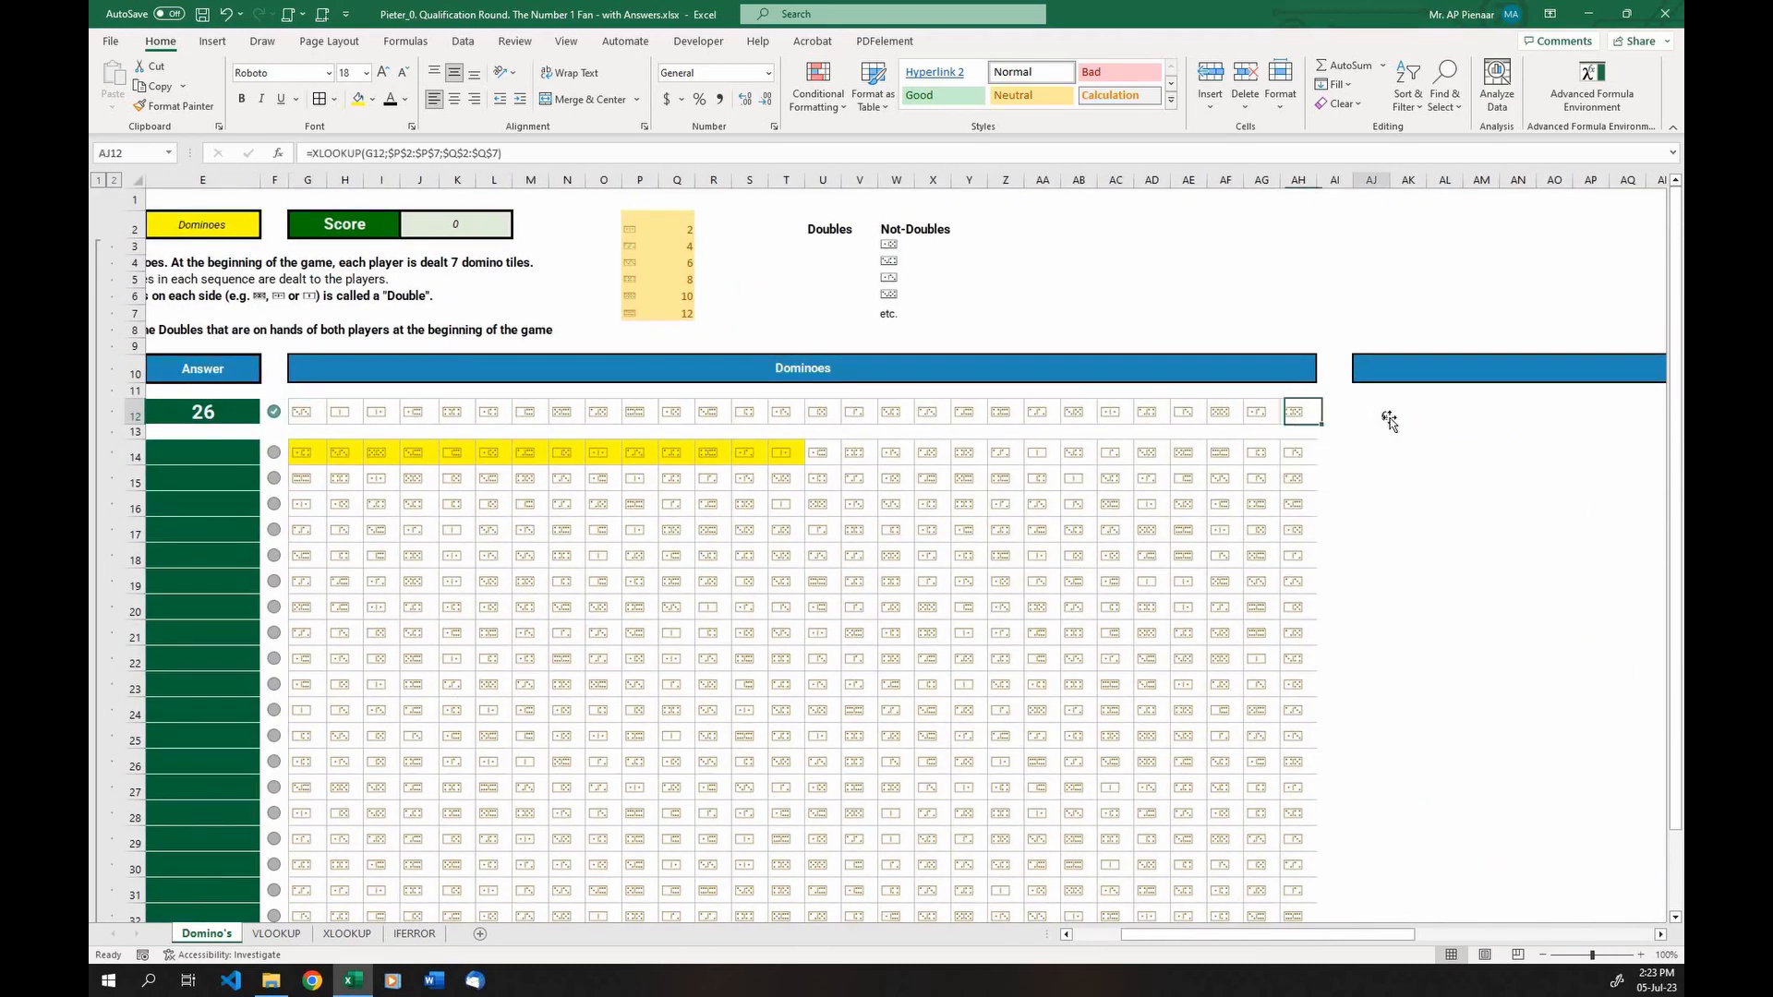
{"action": "left_click_drag", "start_coordinate": [1390, 424], "coordinate": [1593, 422]}
{"action": "left_click", "coordinate": [1542, 527]}
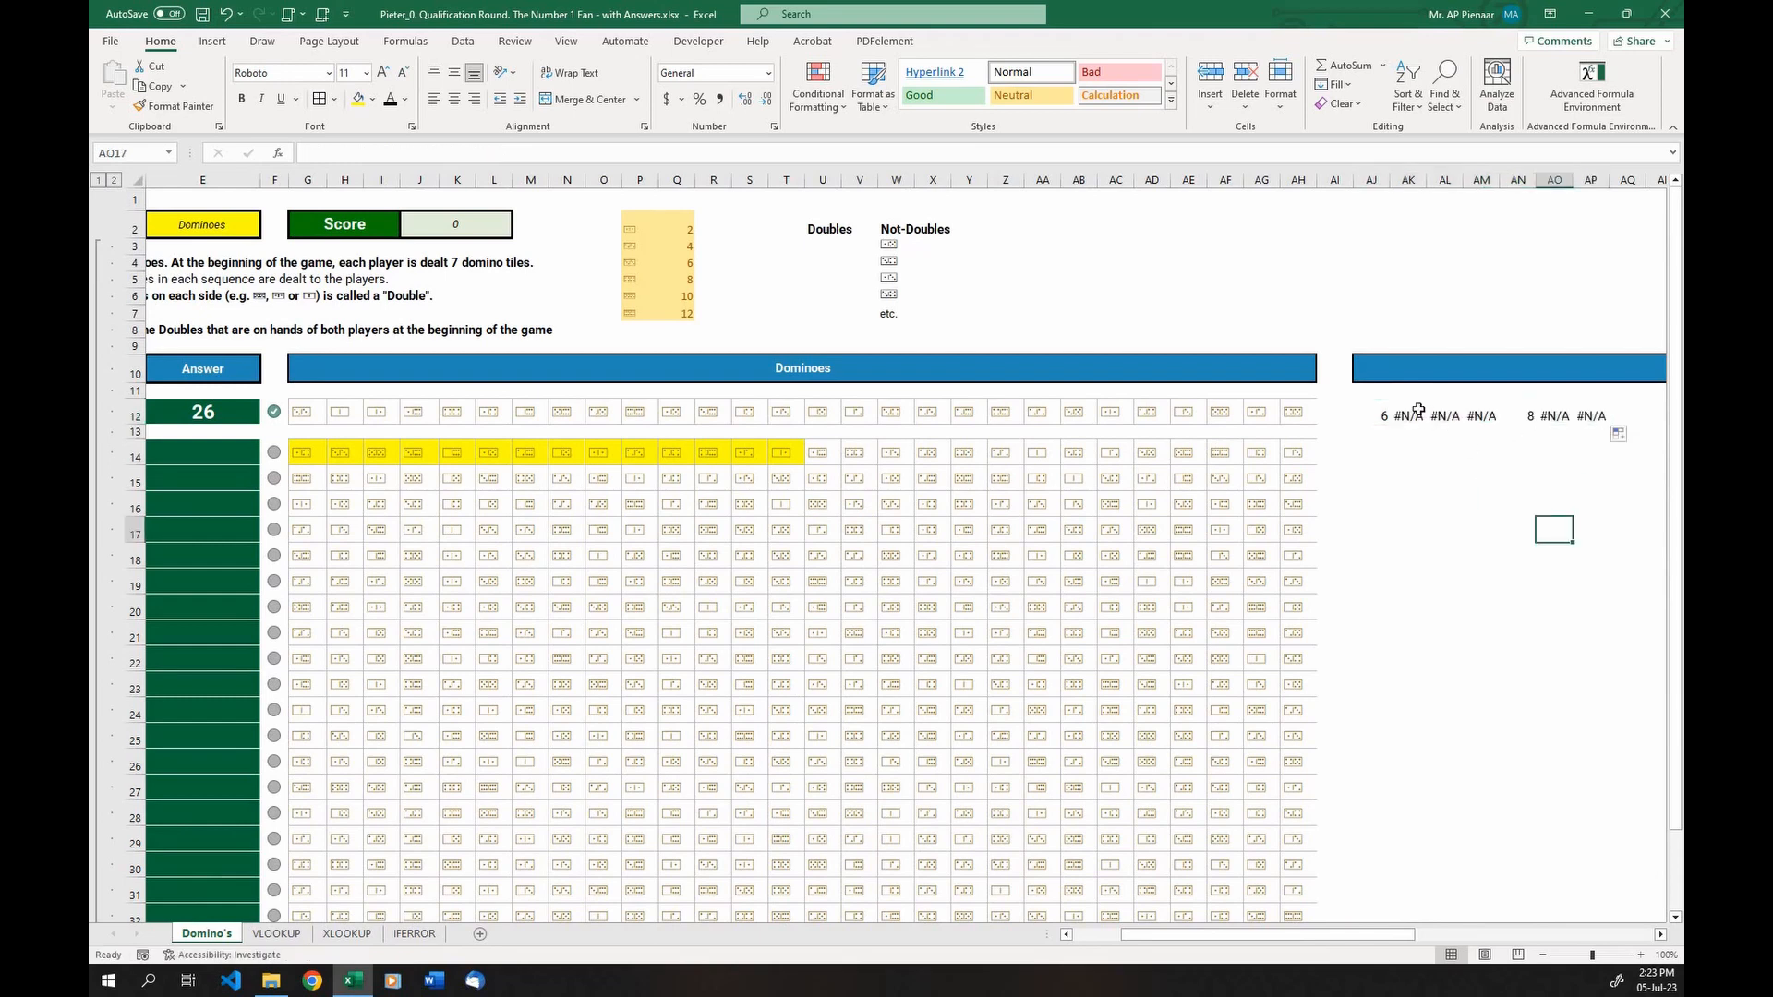
{"action": "left_click", "coordinate": [1417, 410]}
{"action": "left_click", "coordinate": [1446, 413]}
{"action": "left_click", "coordinate": [1473, 414]}
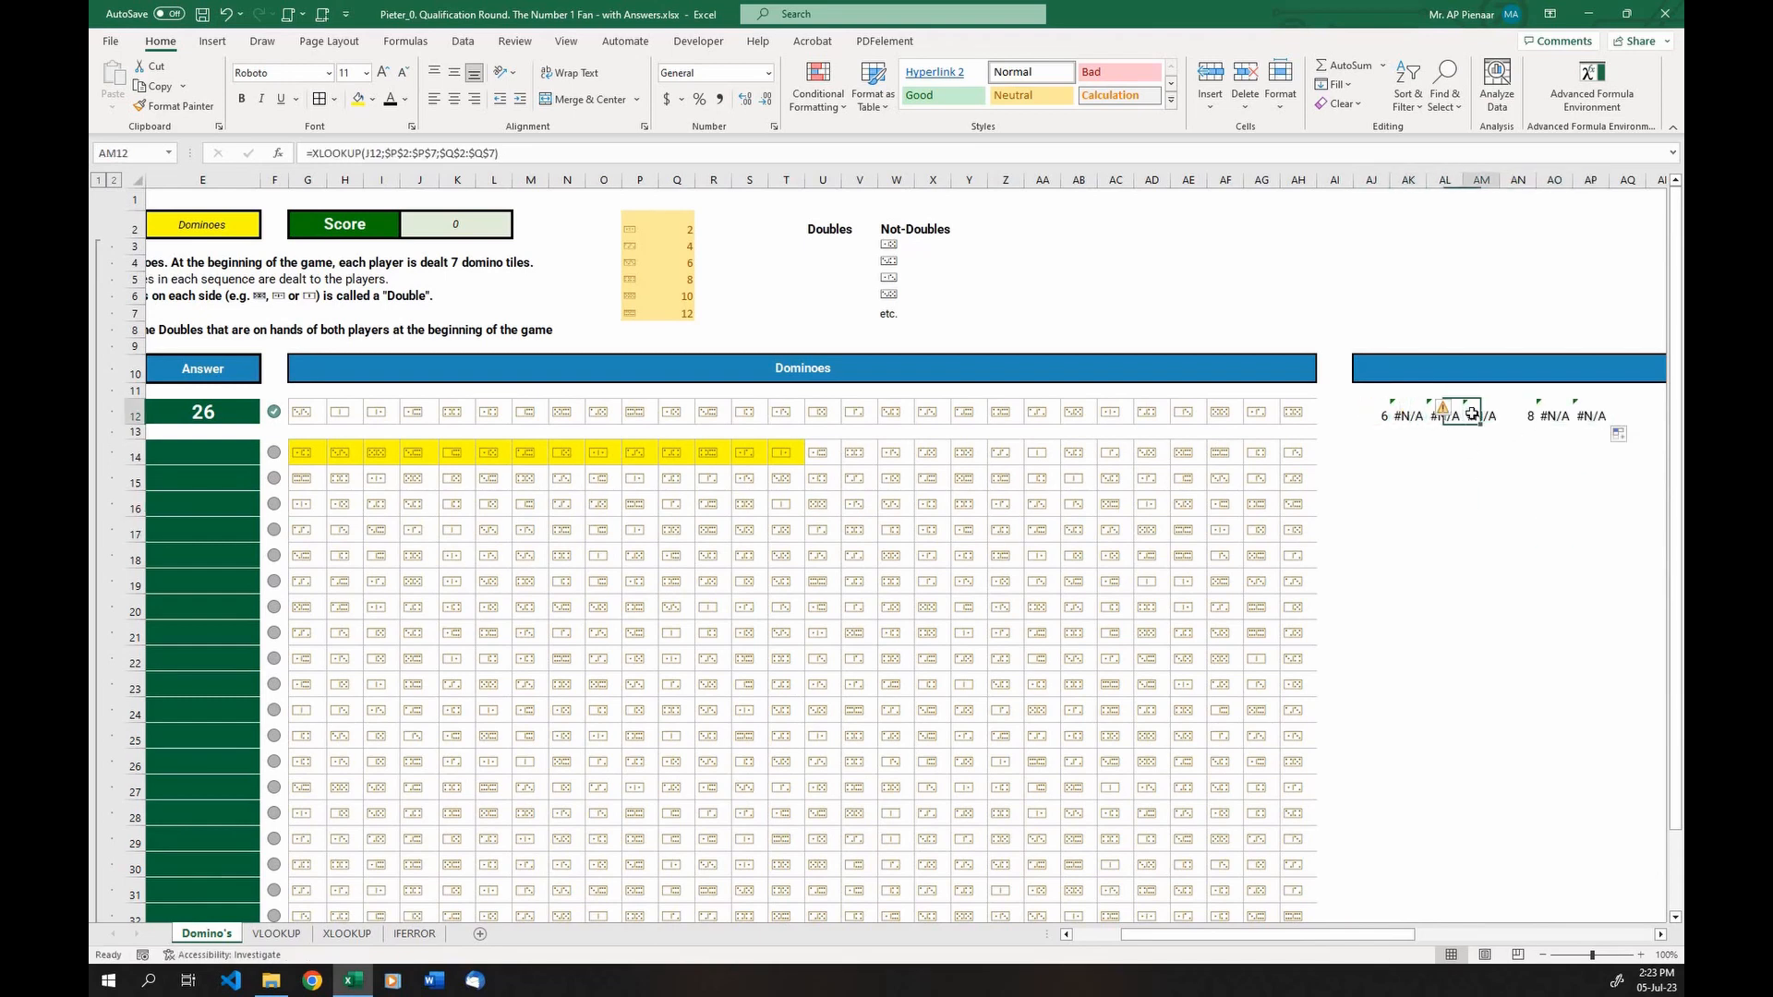
Wrap the AJ12 formula in IFERROR so it reads =IFERROR(XLOOKUP(G12;$P$2:$P$7;$Q$2:$Q$7);0)
{"action": "double_click", "coordinate": [1358, 415]}
{"action": "left_click", "coordinate": [1362, 417]}
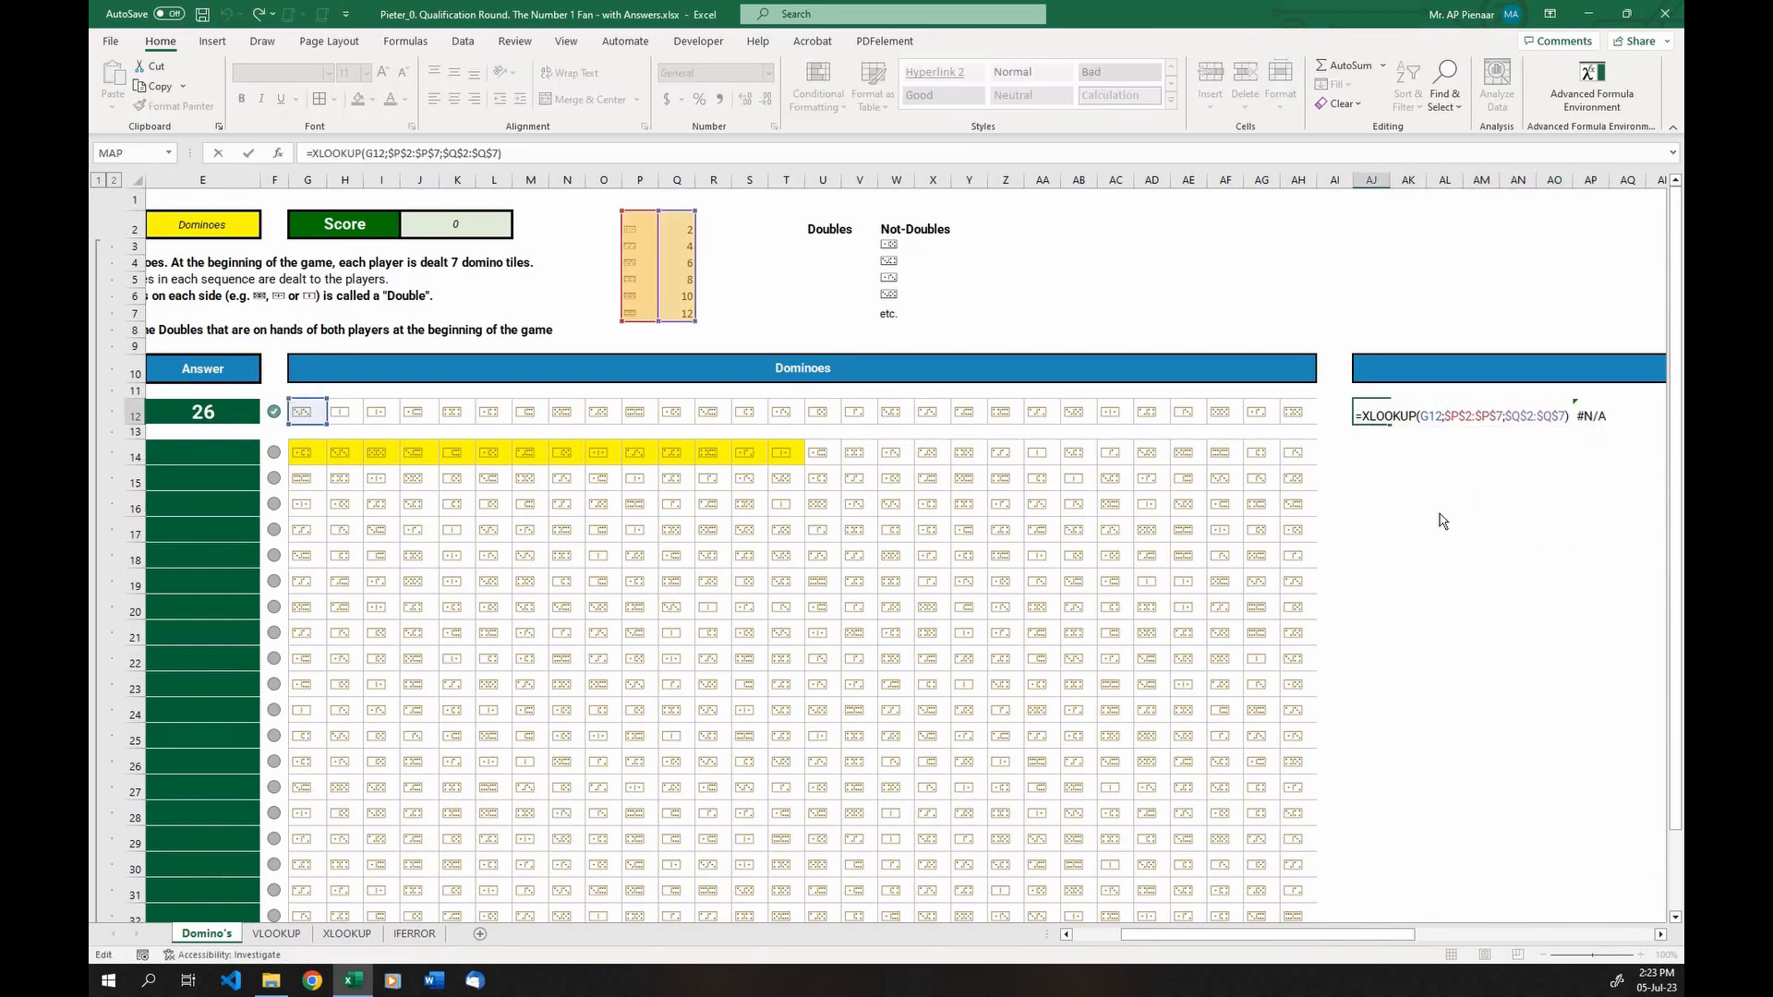
{"action": "type", "text": "iferror("}
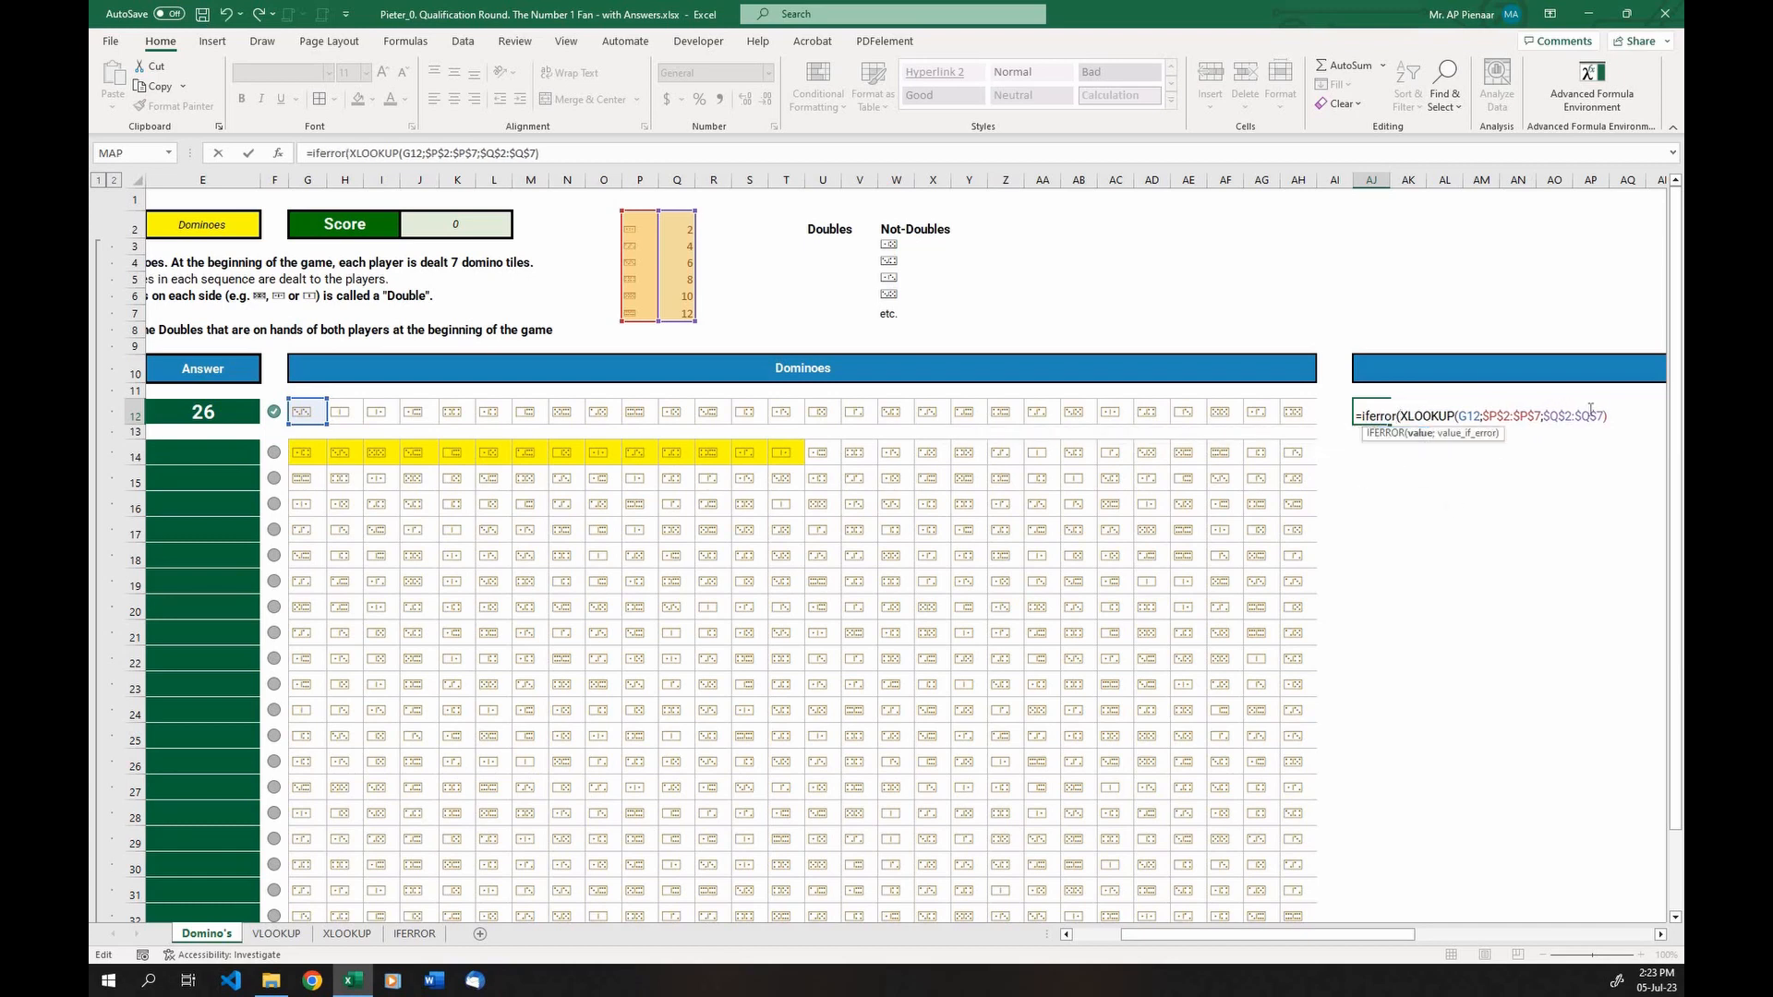
{"action": "type", "text": ";0)"}
{"action": "key", "text": "Return"}
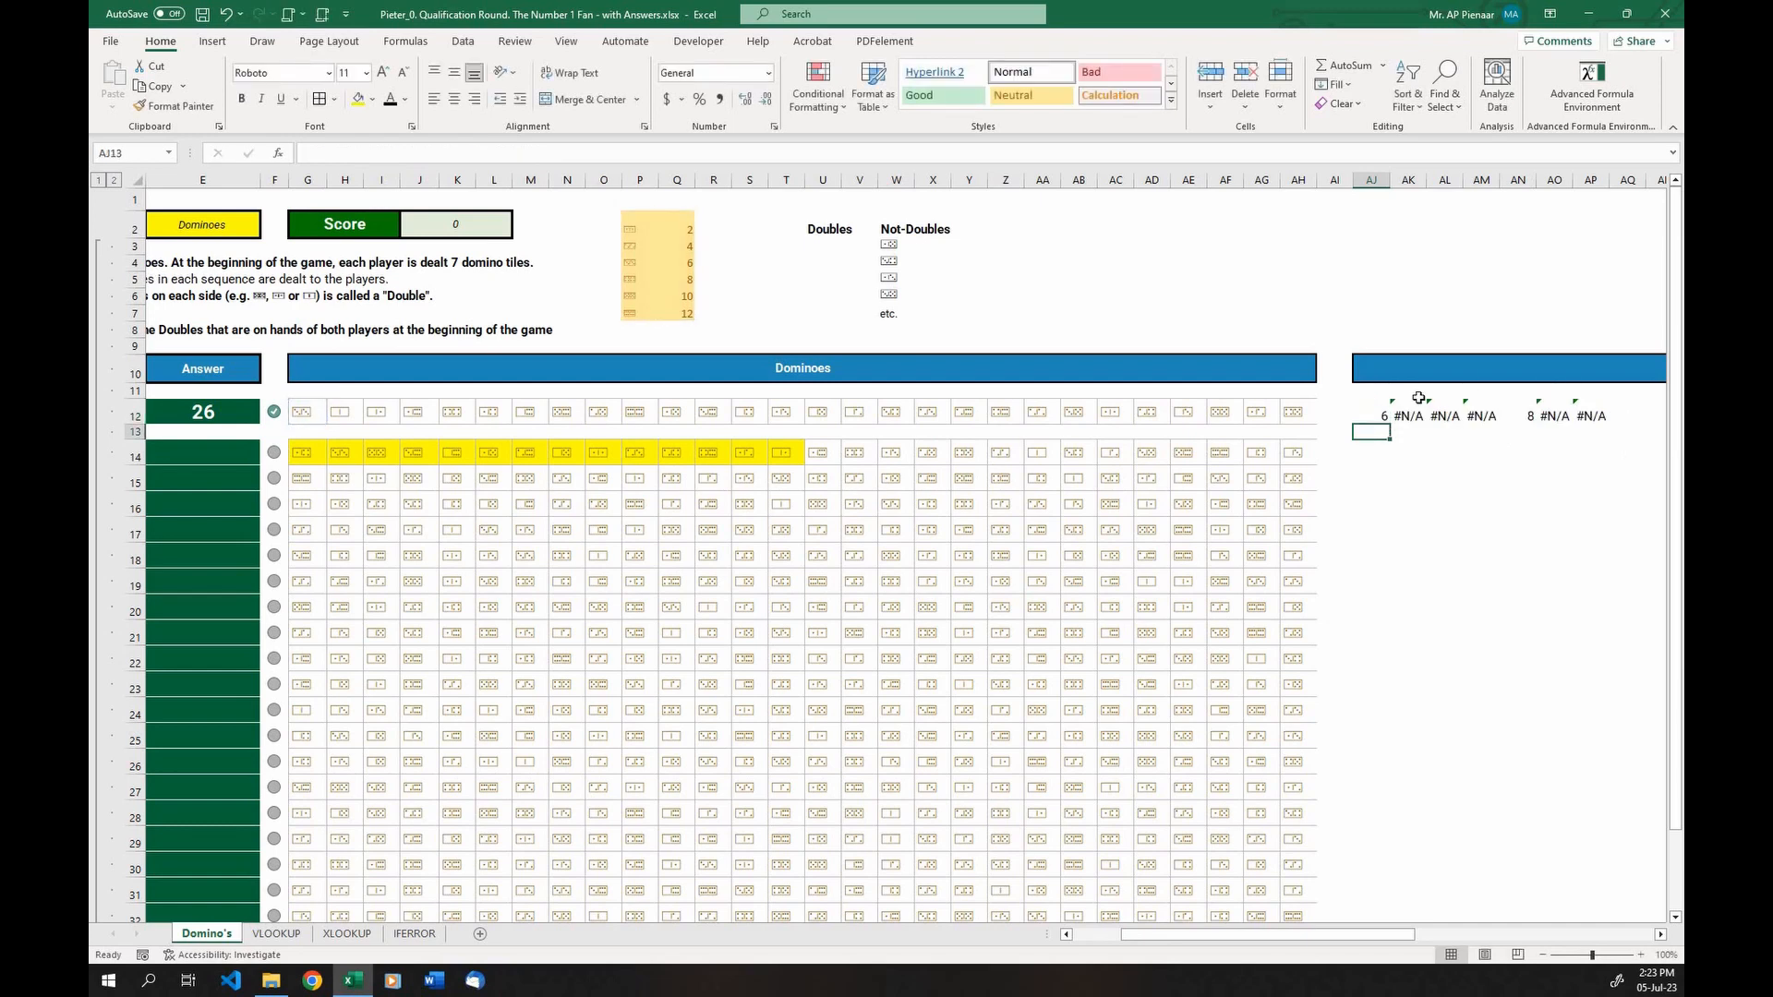
Fill the IFERROR/XLOOKUP formula from AJ12 across to BK12 and check the copied formulas in the row
{"action": "left_click", "coordinate": [1376, 416]}
{"action": "left_click_drag", "start_coordinate": [1390, 424], "coordinate": [1314, 416]}
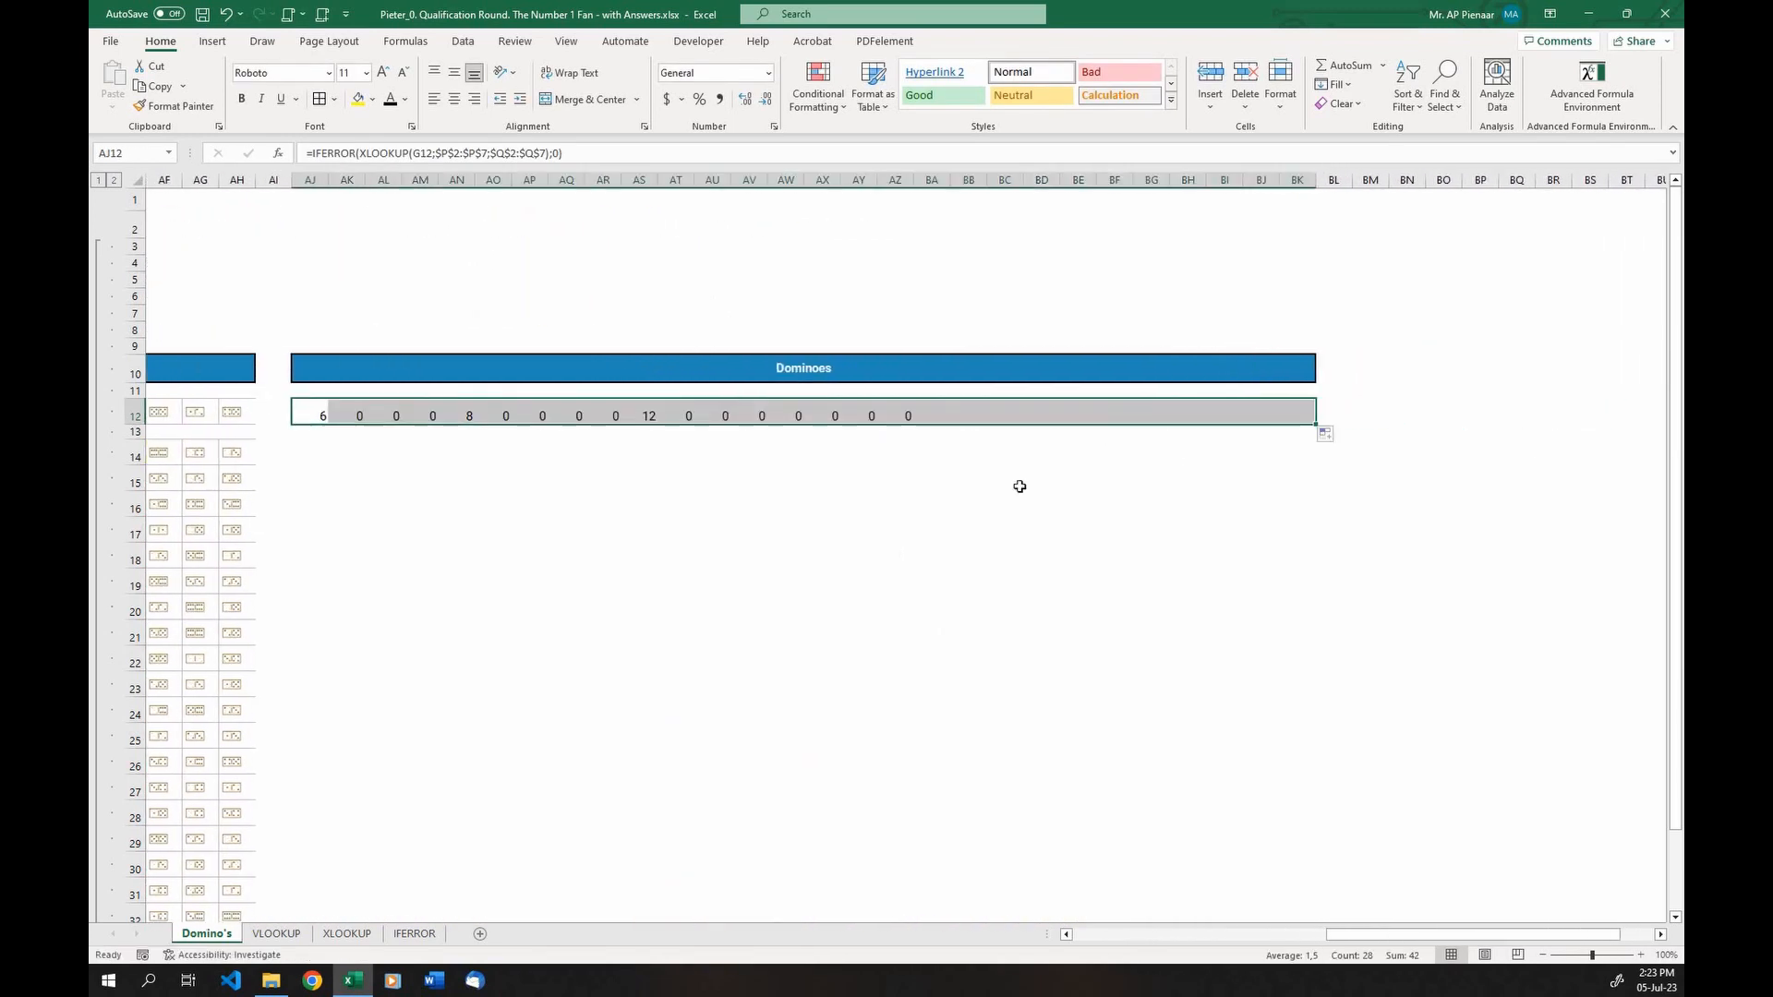
{"action": "left_click", "coordinate": [313, 407]}
{"action": "left_click", "coordinate": [352, 412]}
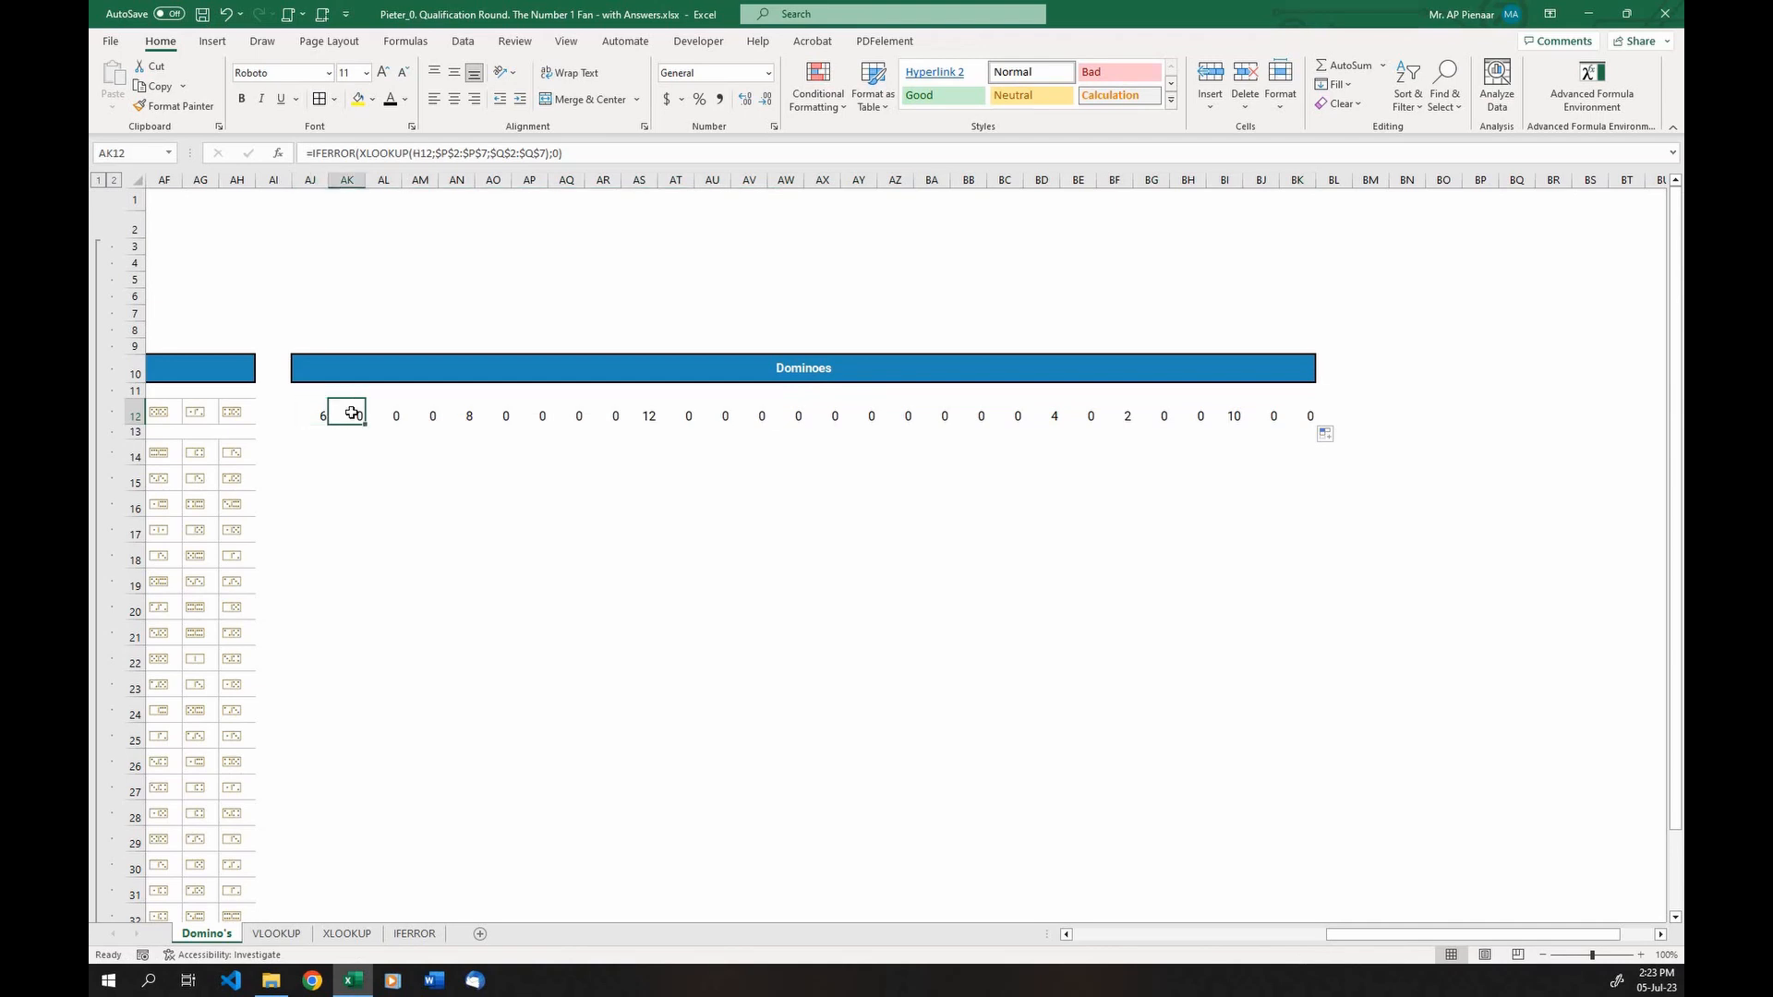
{"action": "left_click", "coordinate": [468, 409]}
{"action": "left_click", "coordinate": [462, 539]}
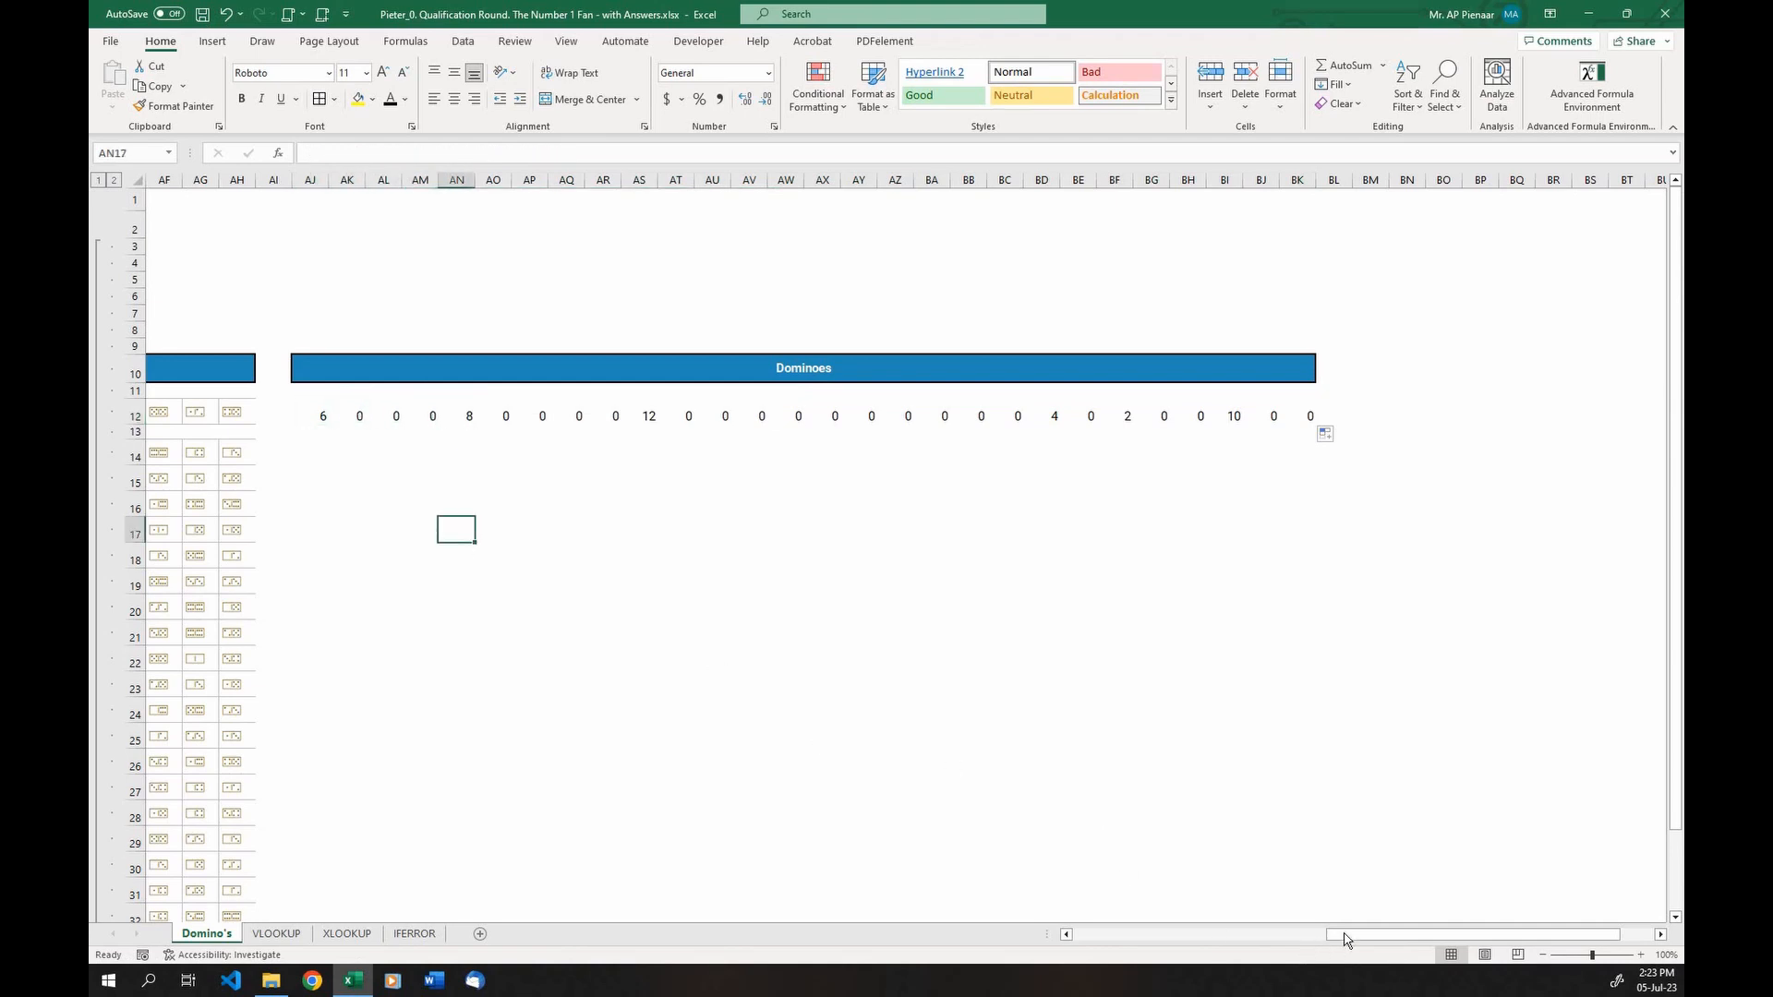
Highlight the lookup cells AJ12:AW12 in yellow, matching the first 14 tiles marked in the dominoes grid
{"action": "left_click_drag", "start_coordinate": [1345, 940], "coordinate": [1126, 940]}
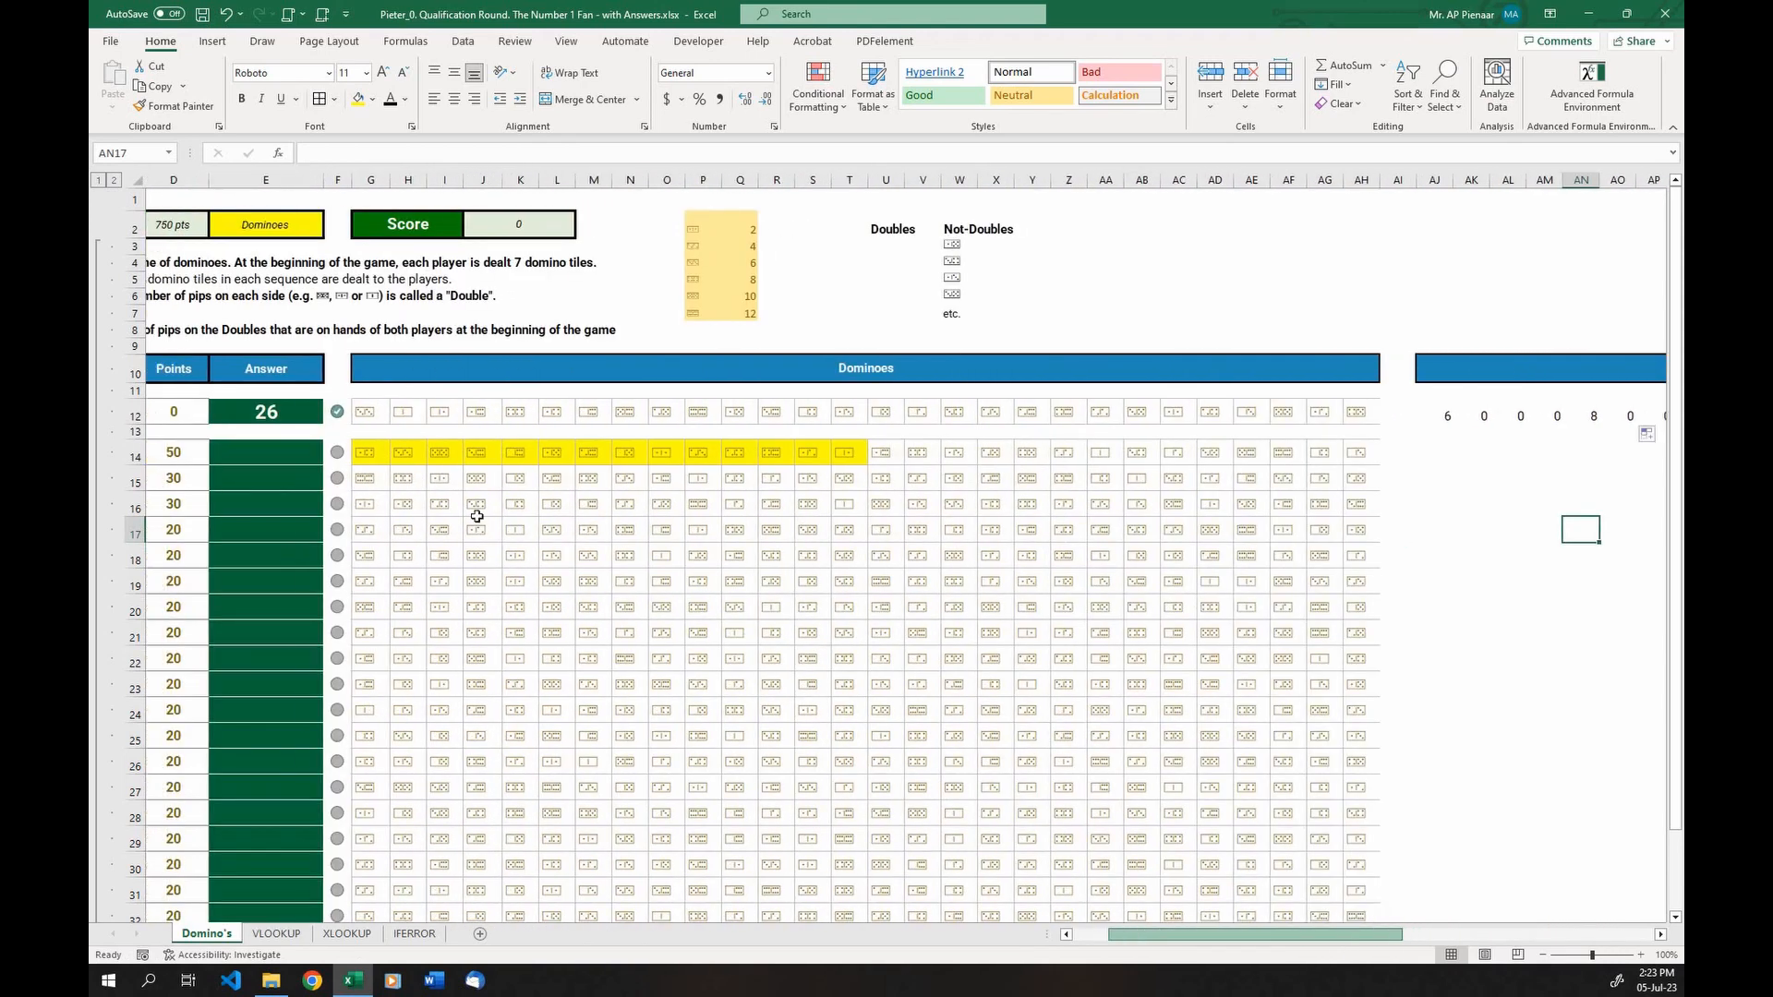
{"action": "left_click", "coordinate": [294, 405]}
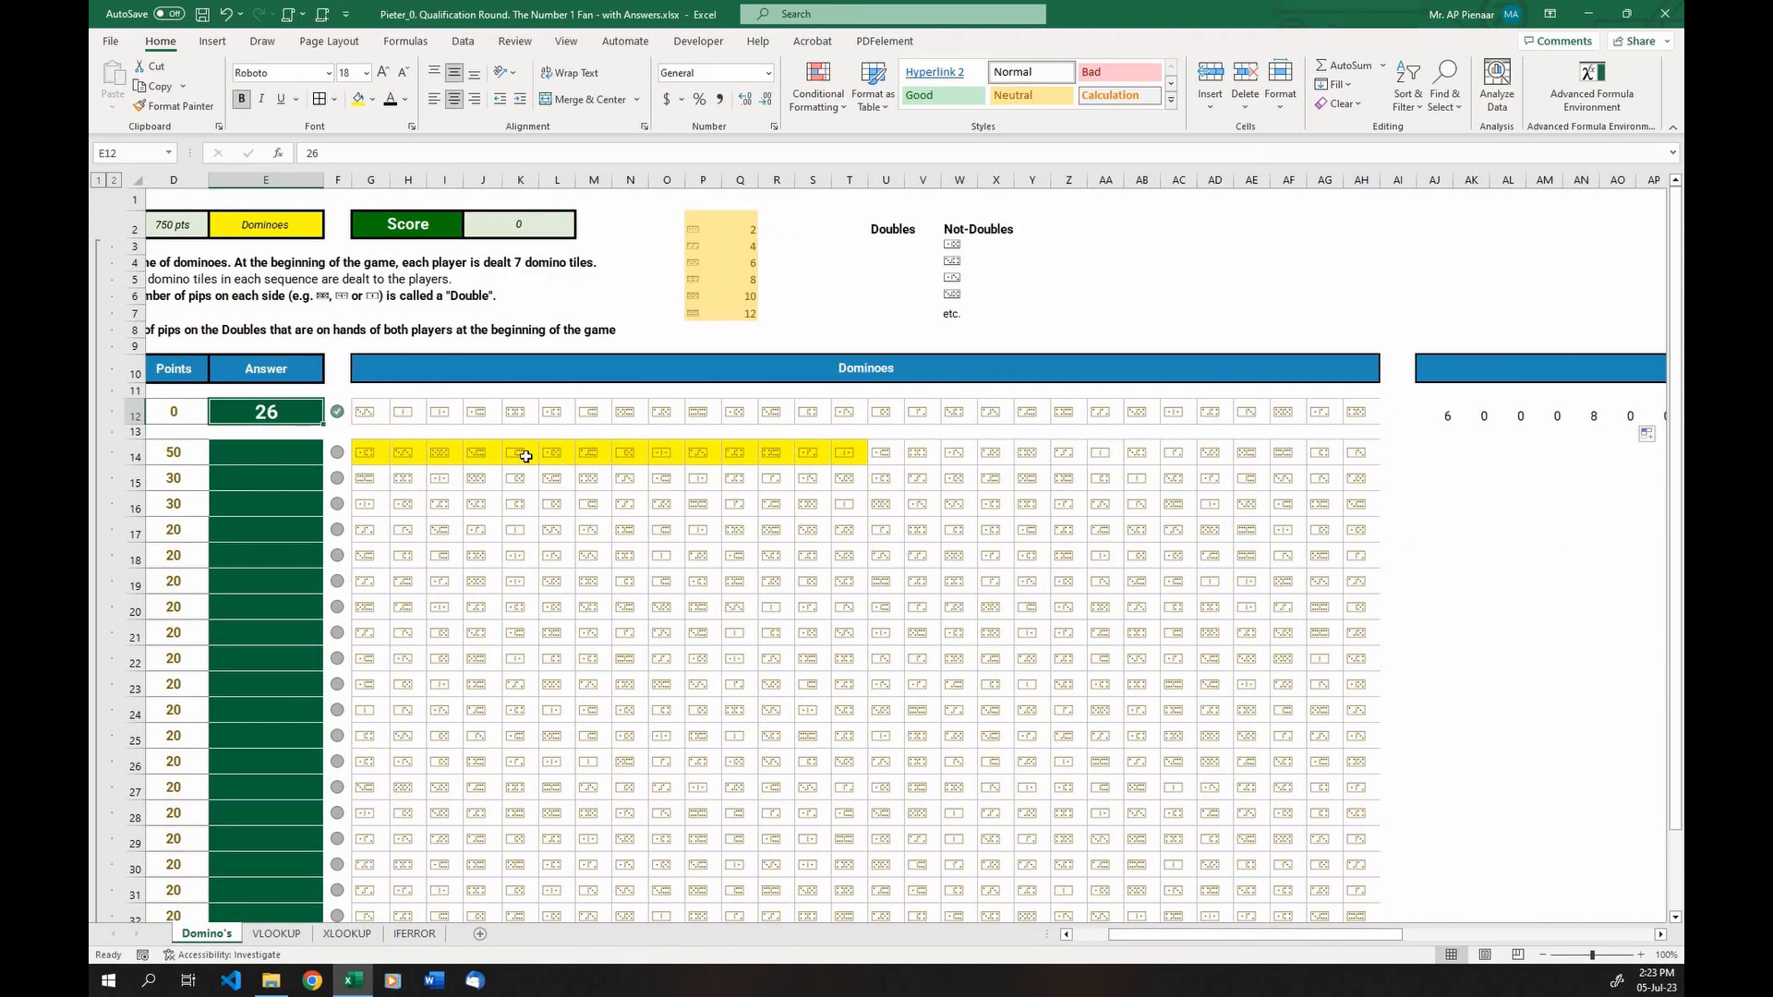
{"action": "left_click_drag", "start_coordinate": [360, 455], "coordinate": [833, 452]}
{"action": "left_click_drag", "start_coordinate": [1192, 941], "coordinate": [1349, 940]}
{"action": "left_click_drag", "start_coordinate": [903, 413], "coordinate": [1381, 416]}
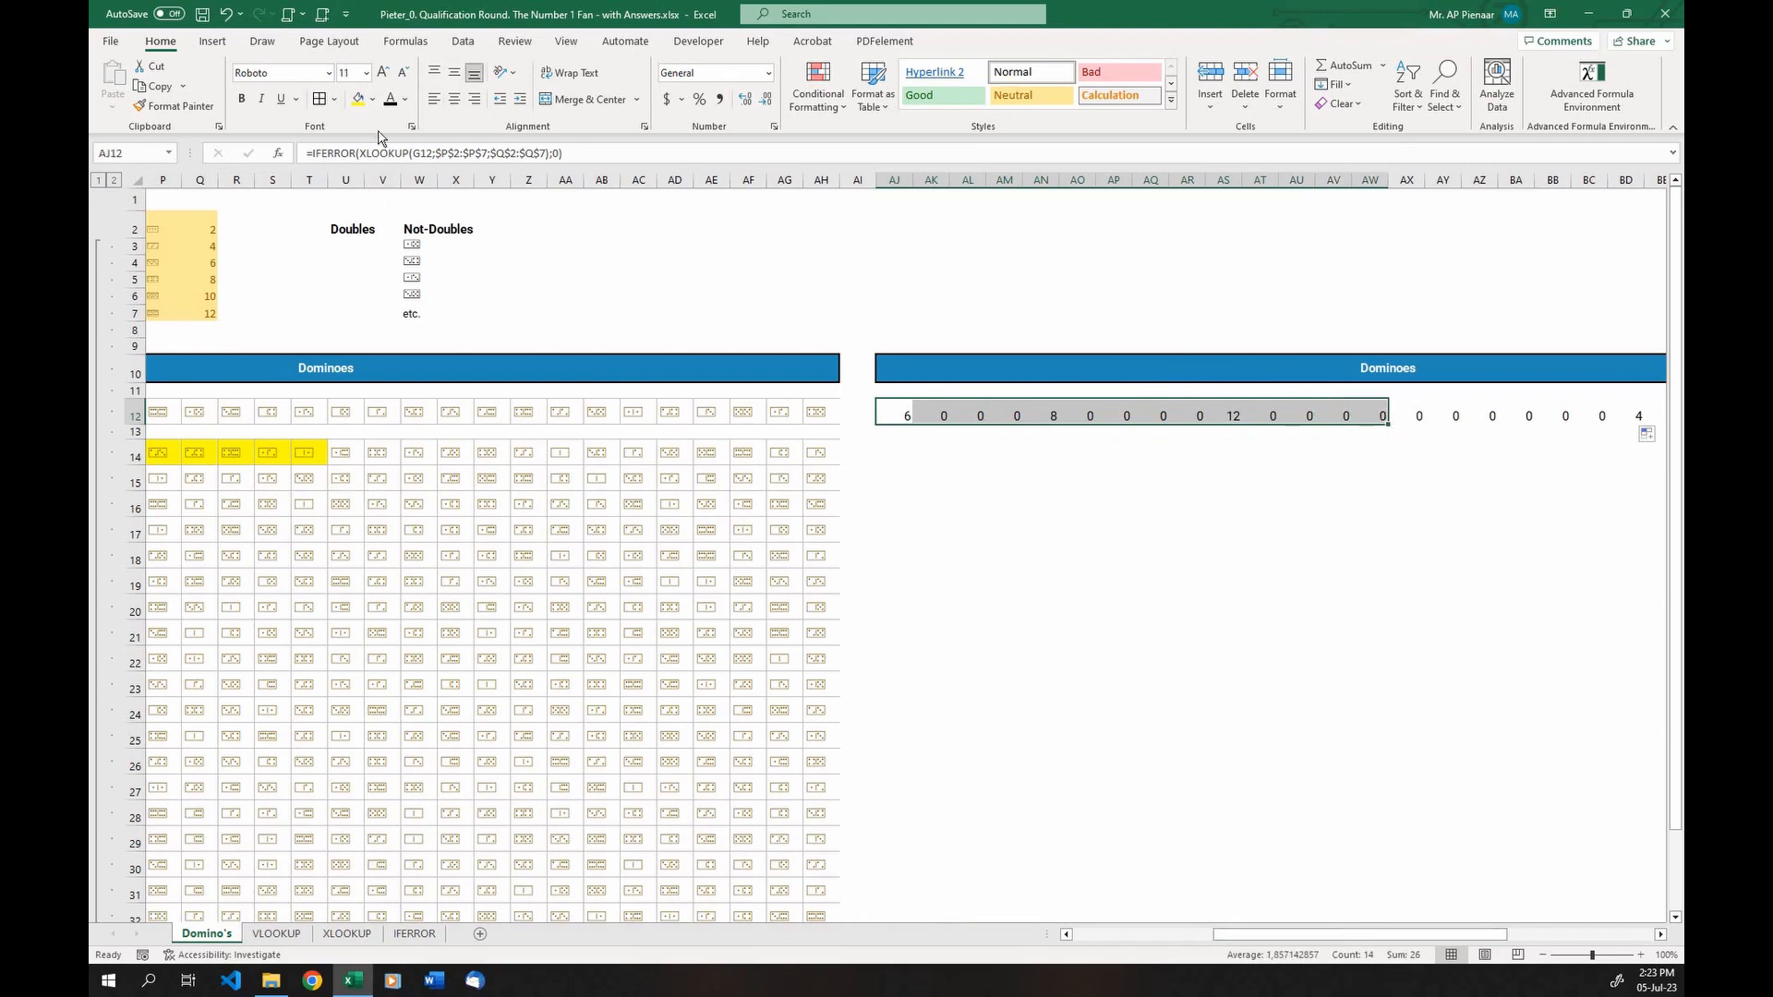
{"action": "left_click", "coordinate": [364, 99]}
Enter =SUM(AJ12:AW12) in AI12 and compare the total with the Example1 answer in E12
{"action": "left_click", "coordinate": [857, 413]}
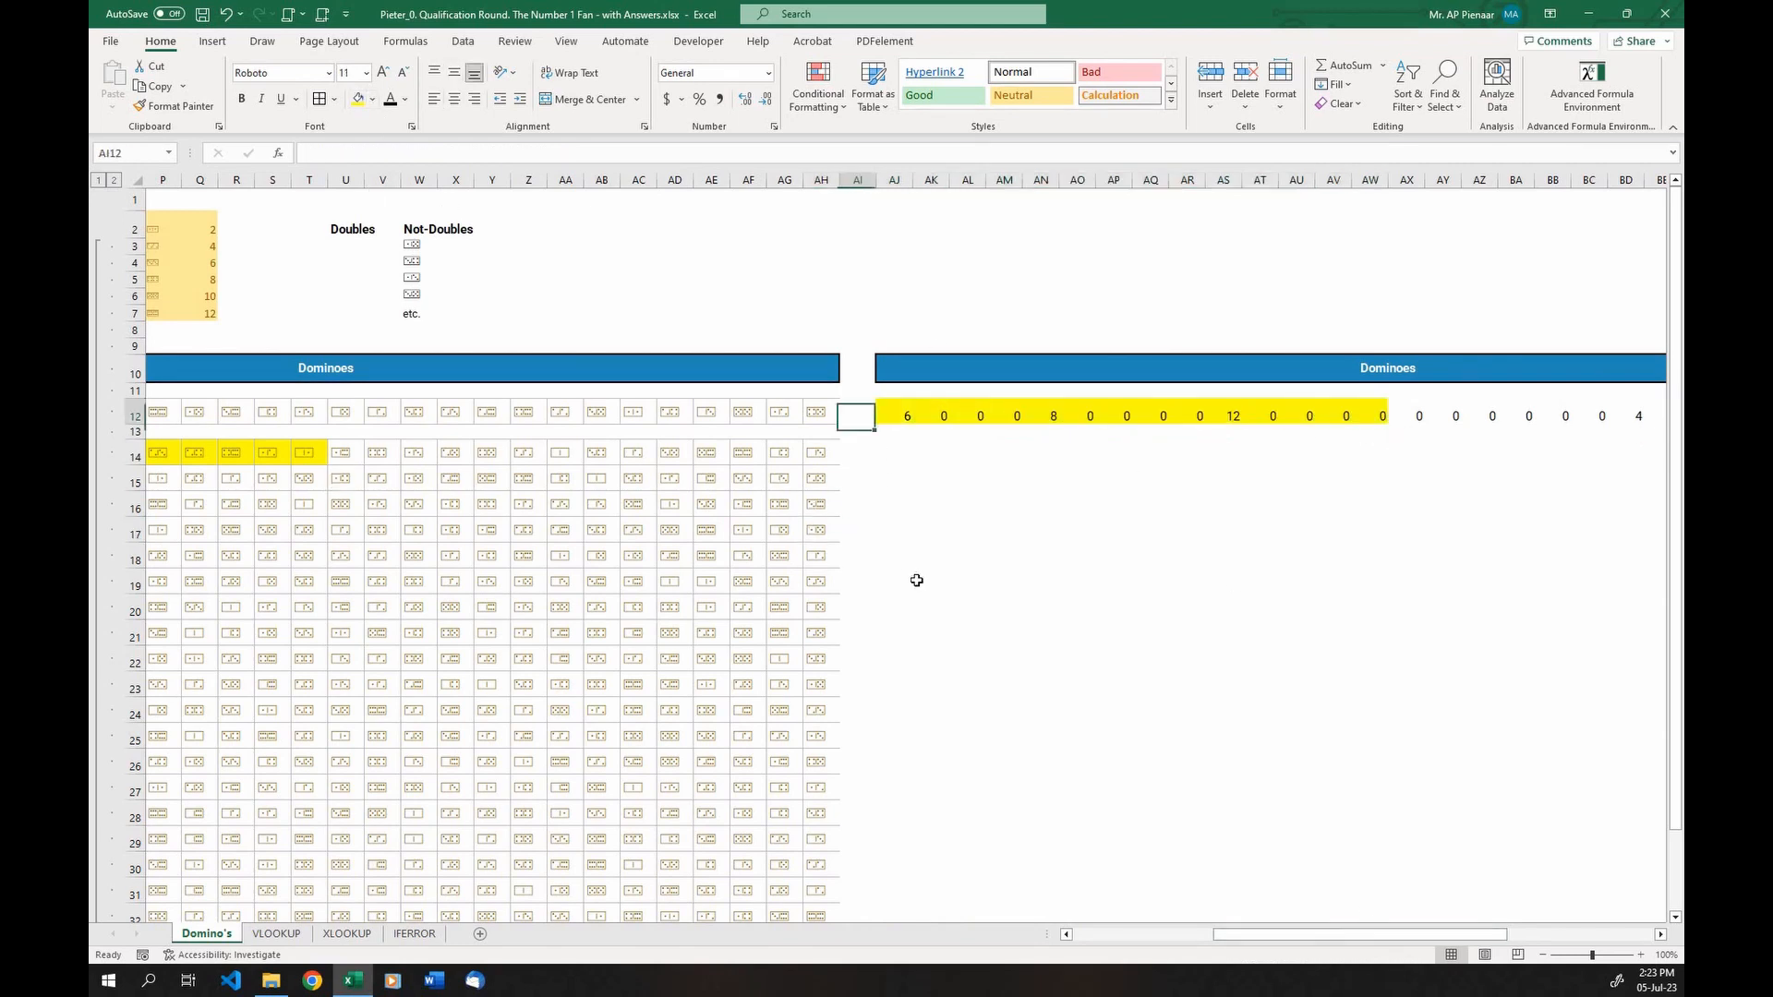
{"action": "type", "text": "=SUM("}
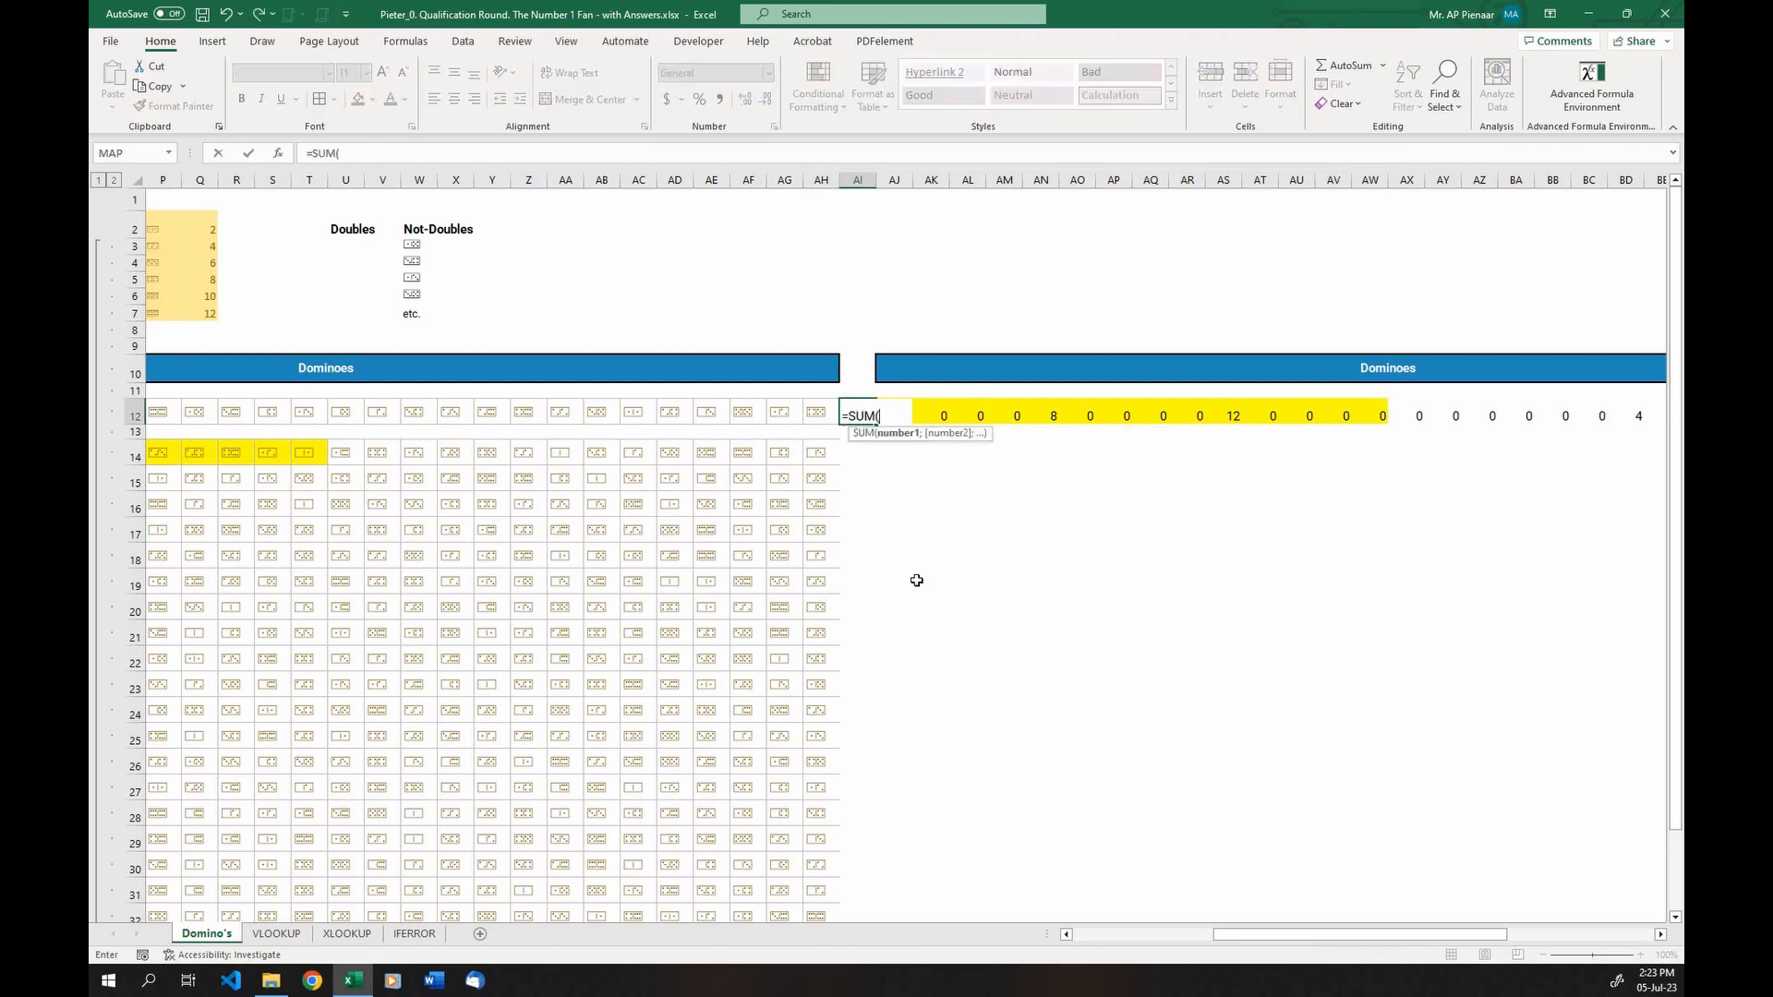
{"action": "left_click_drag", "start_coordinate": [1368, 416], "coordinate": [908, 410]}
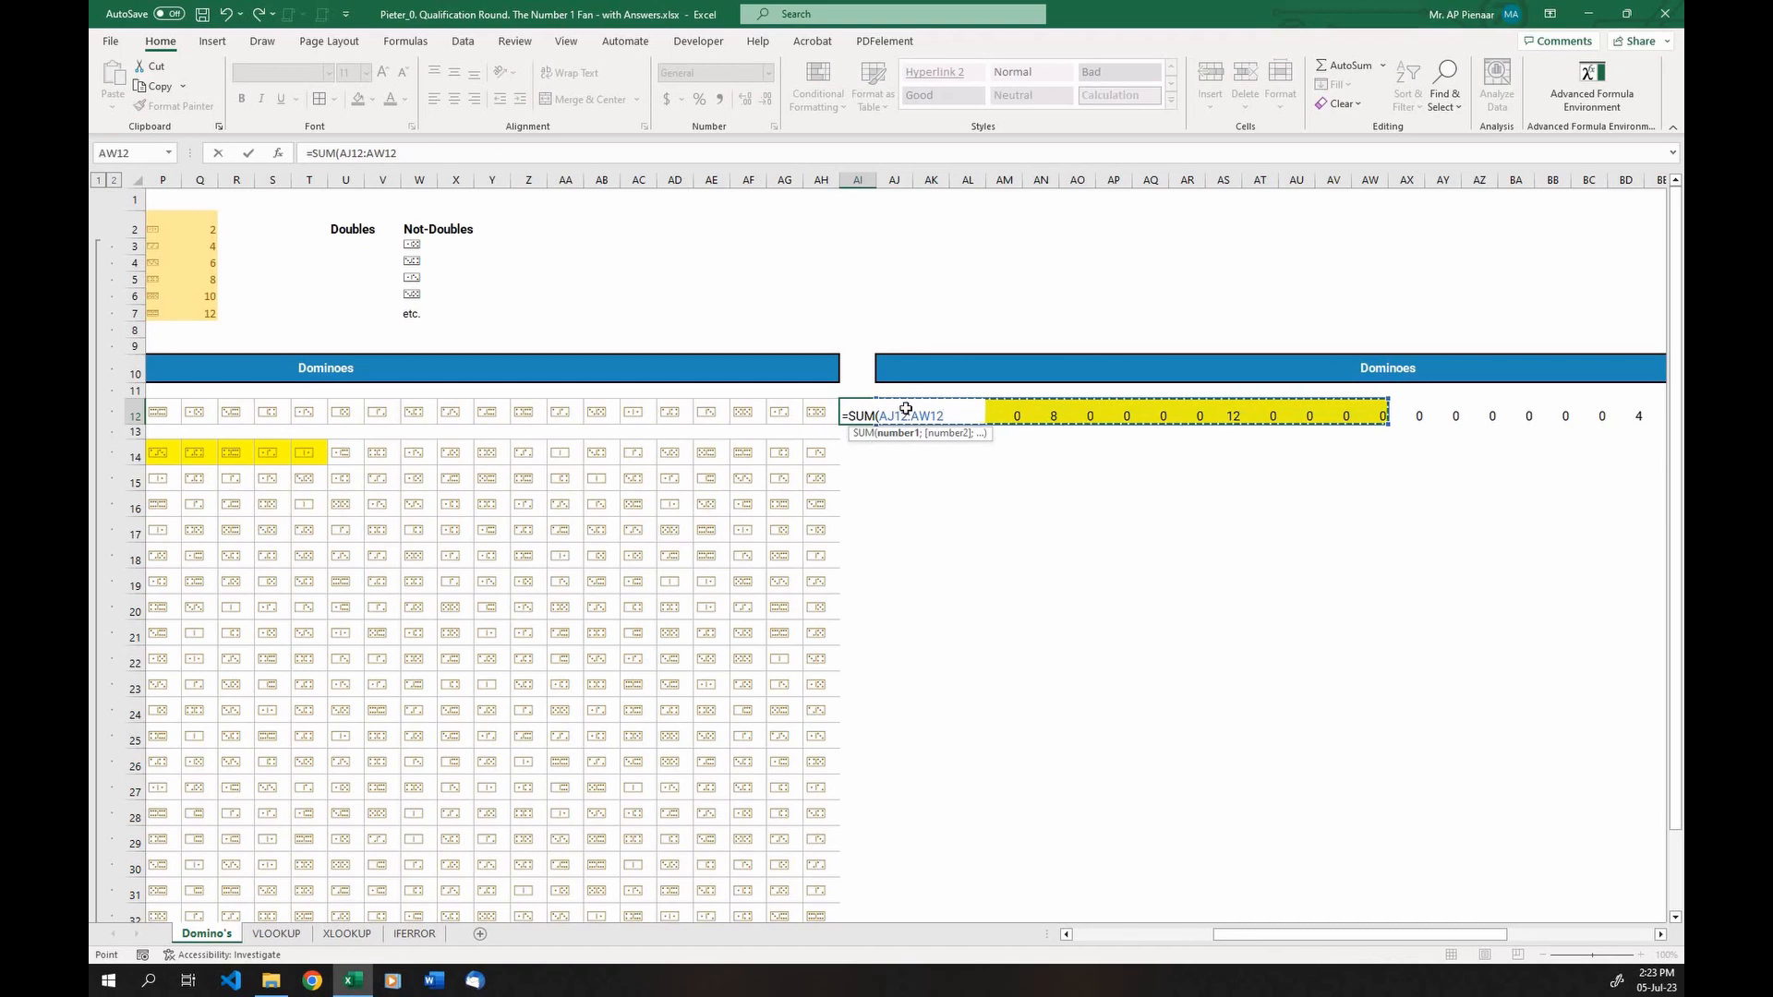
{"action": "key", "text": "ctrl+Return"}
{"action": "left_click", "coordinate": [1188, 935]}
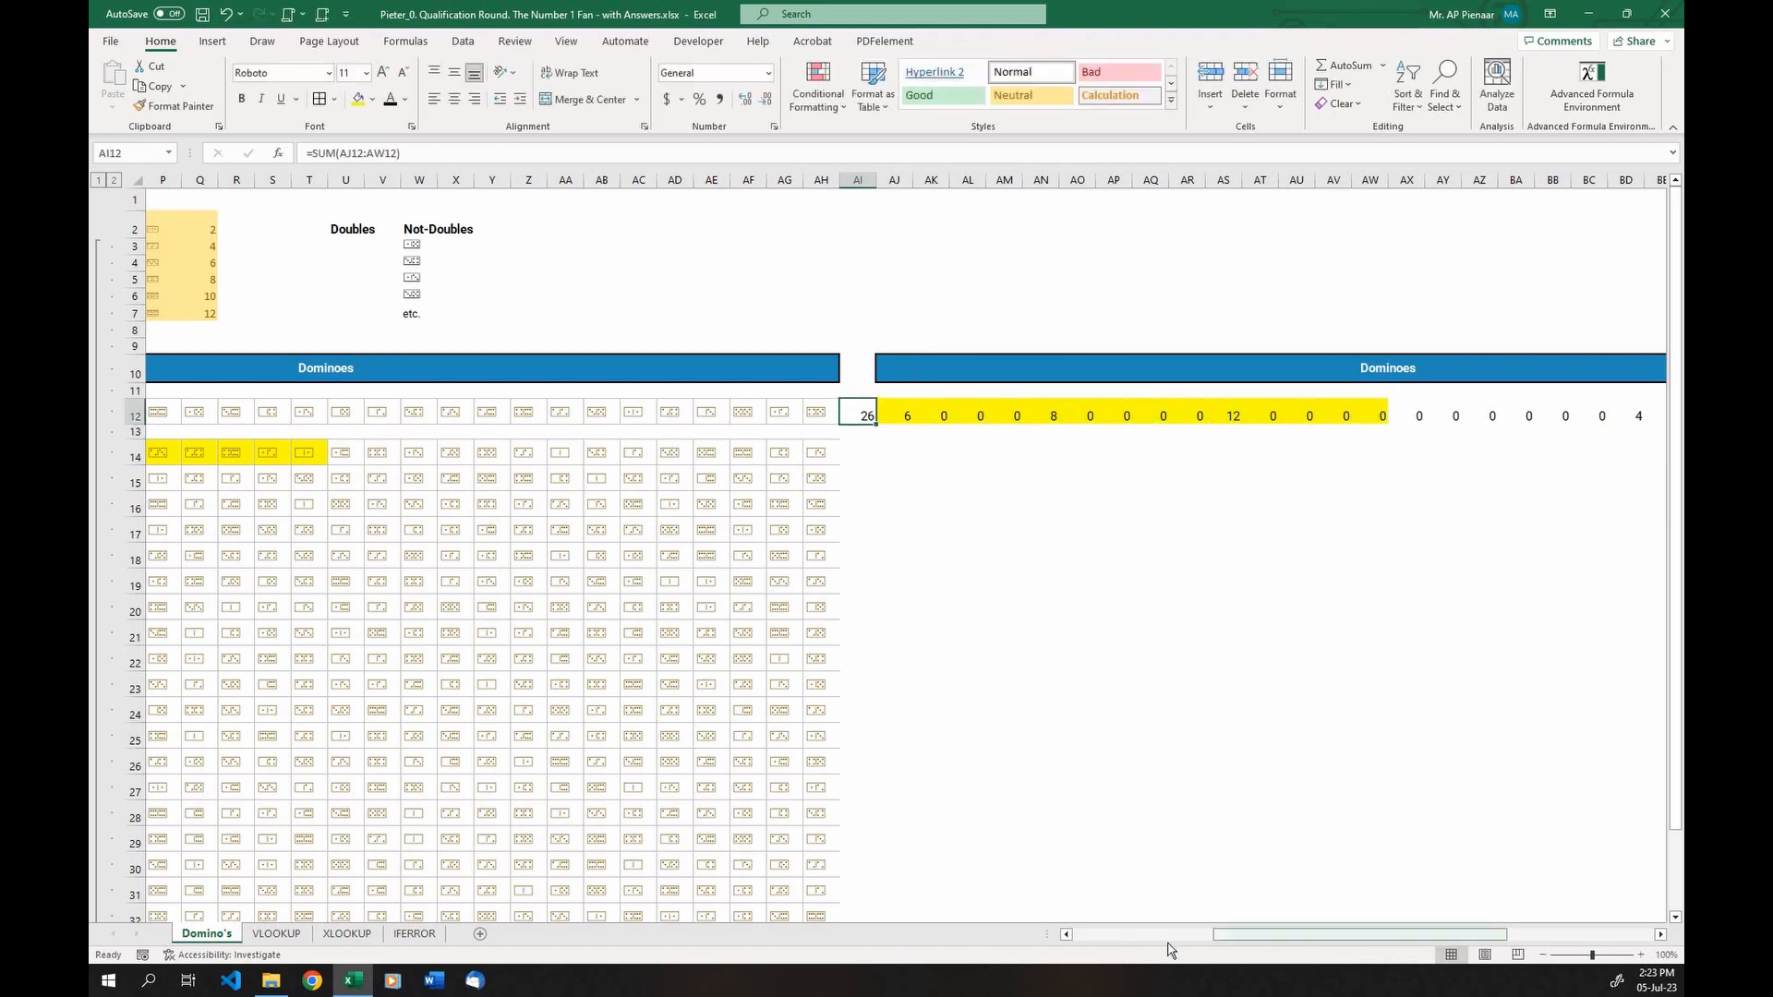
{"action": "left_click", "coordinate": [453, 413]}
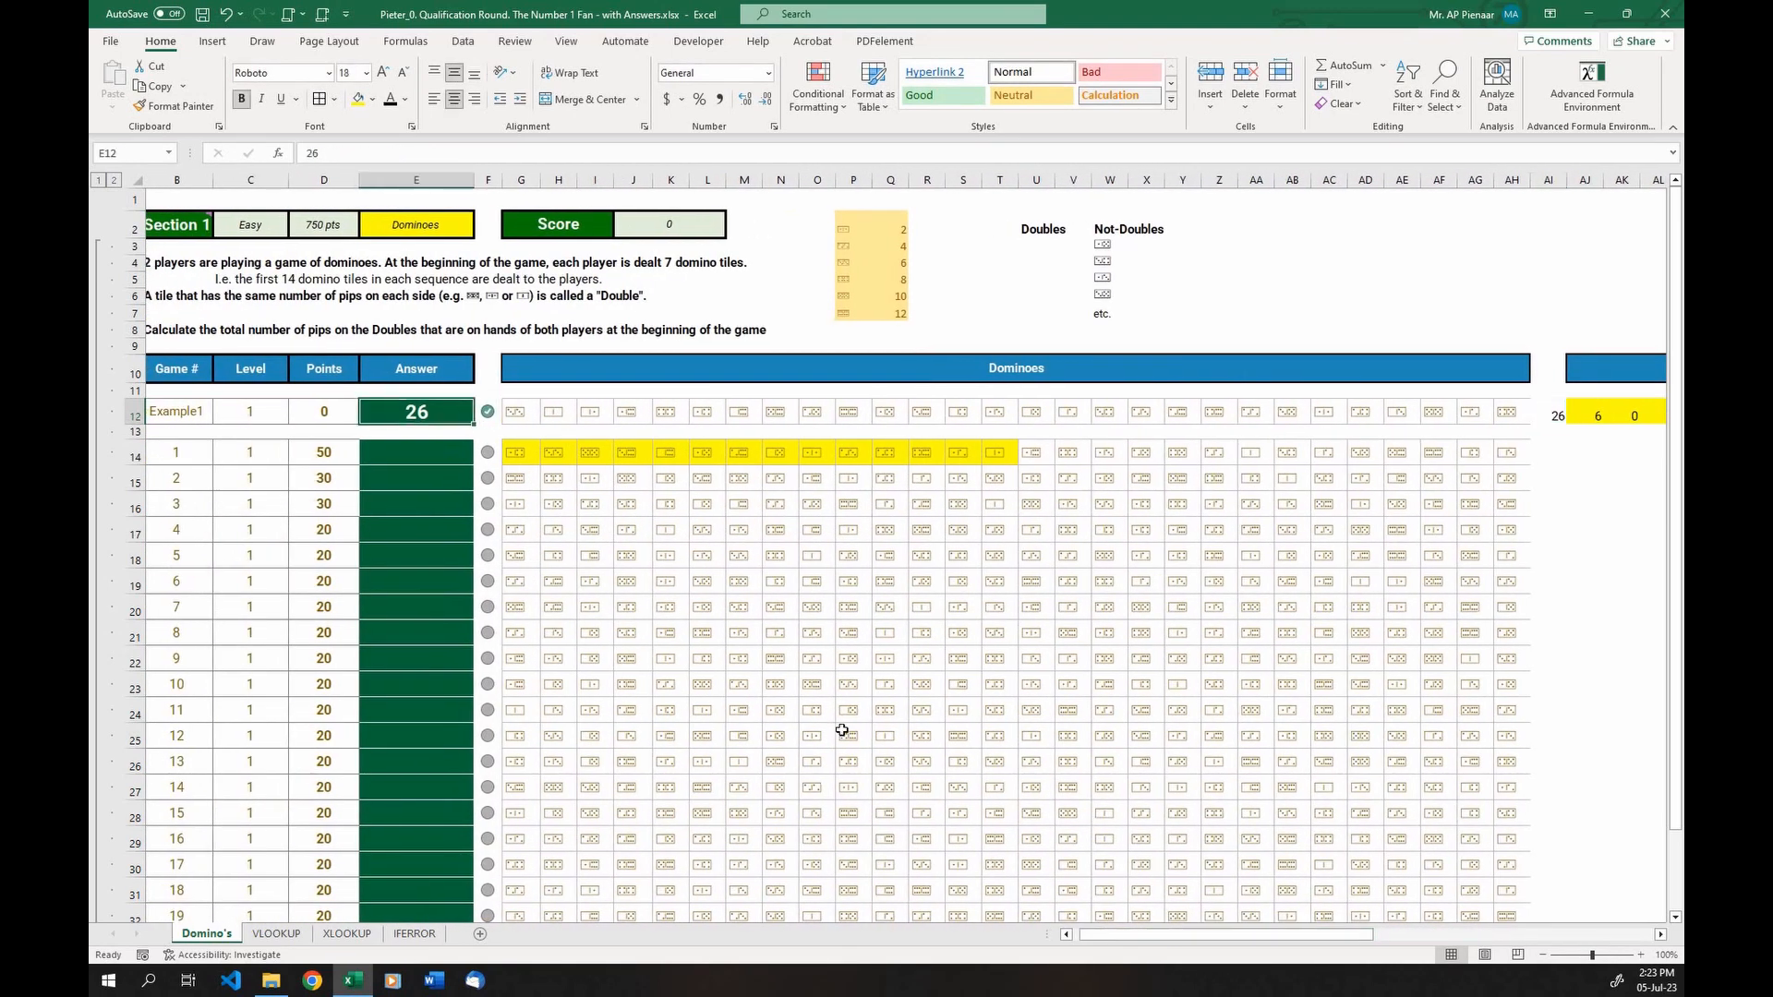
Copy the sum and lookup formulas in AI12:AW12 down to row 33 to cover all the games
{"action": "left_click_drag", "start_coordinate": [1159, 935], "coordinate": [1282, 935]}
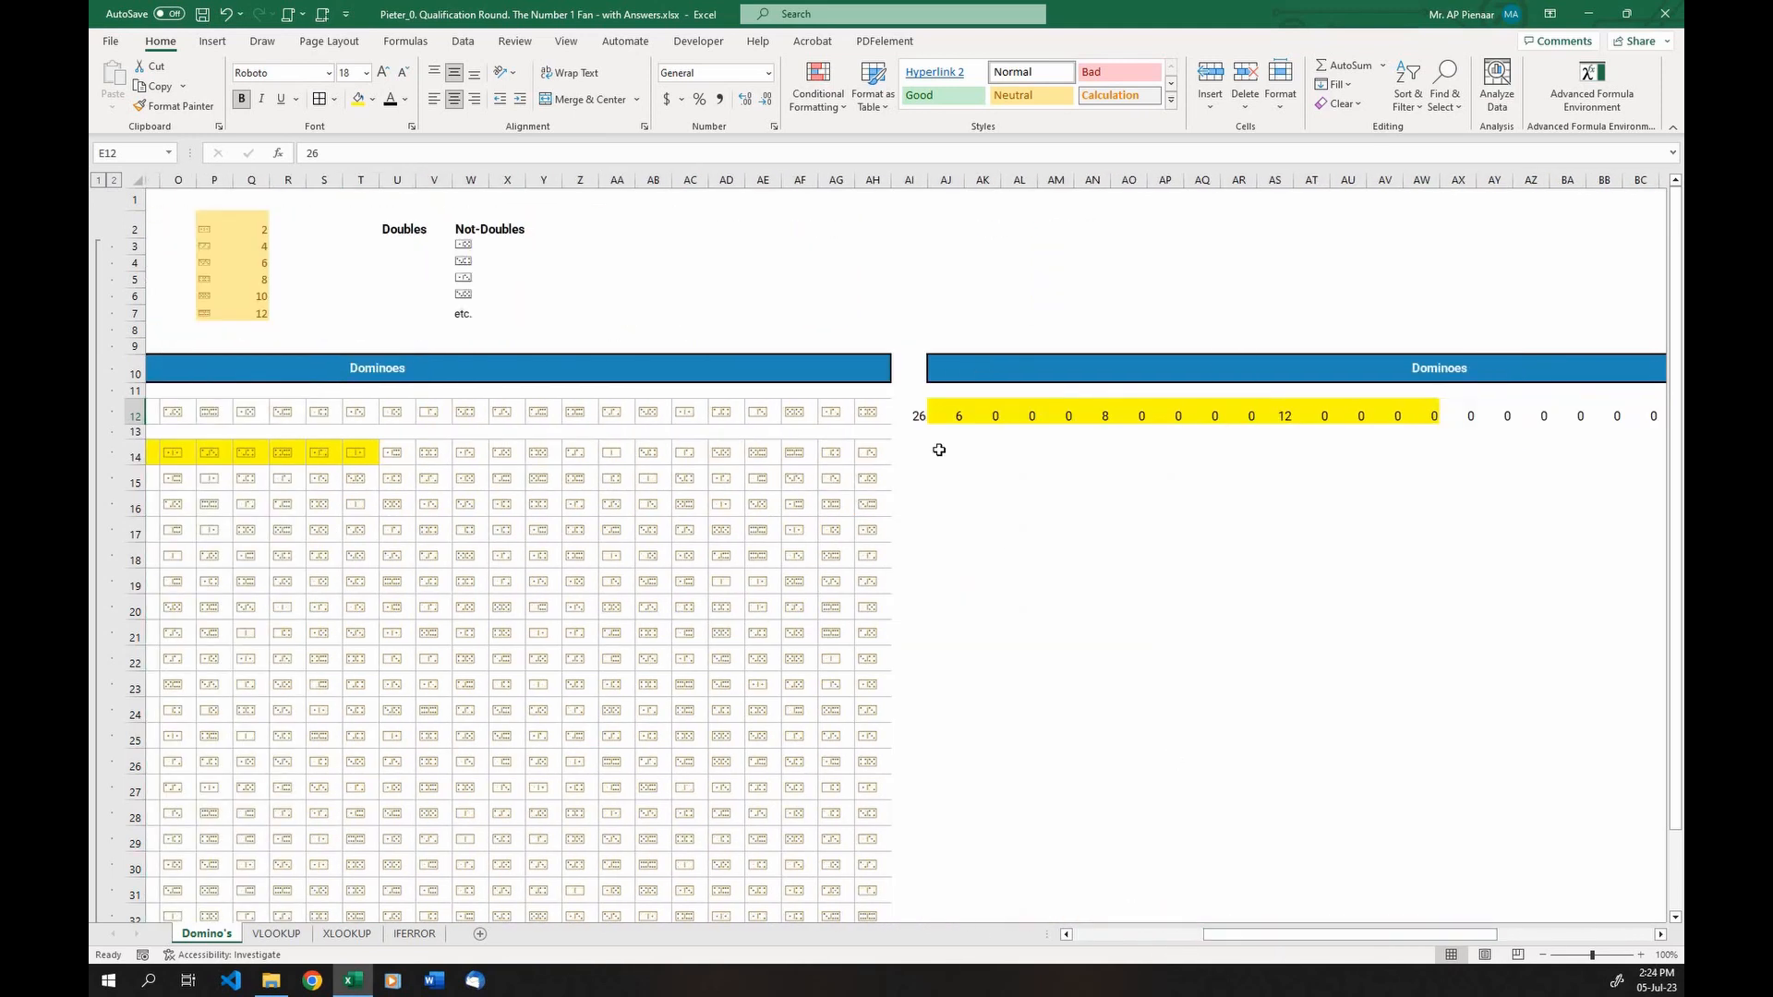
{"action": "left_click_drag", "start_coordinate": [916, 414], "coordinate": [1449, 836]}
{"action": "left_click_drag", "start_coordinate": [619, 416], "coordinate": [397, 649]}
{"action": "left_click", "coordinate": [1020, 701]}
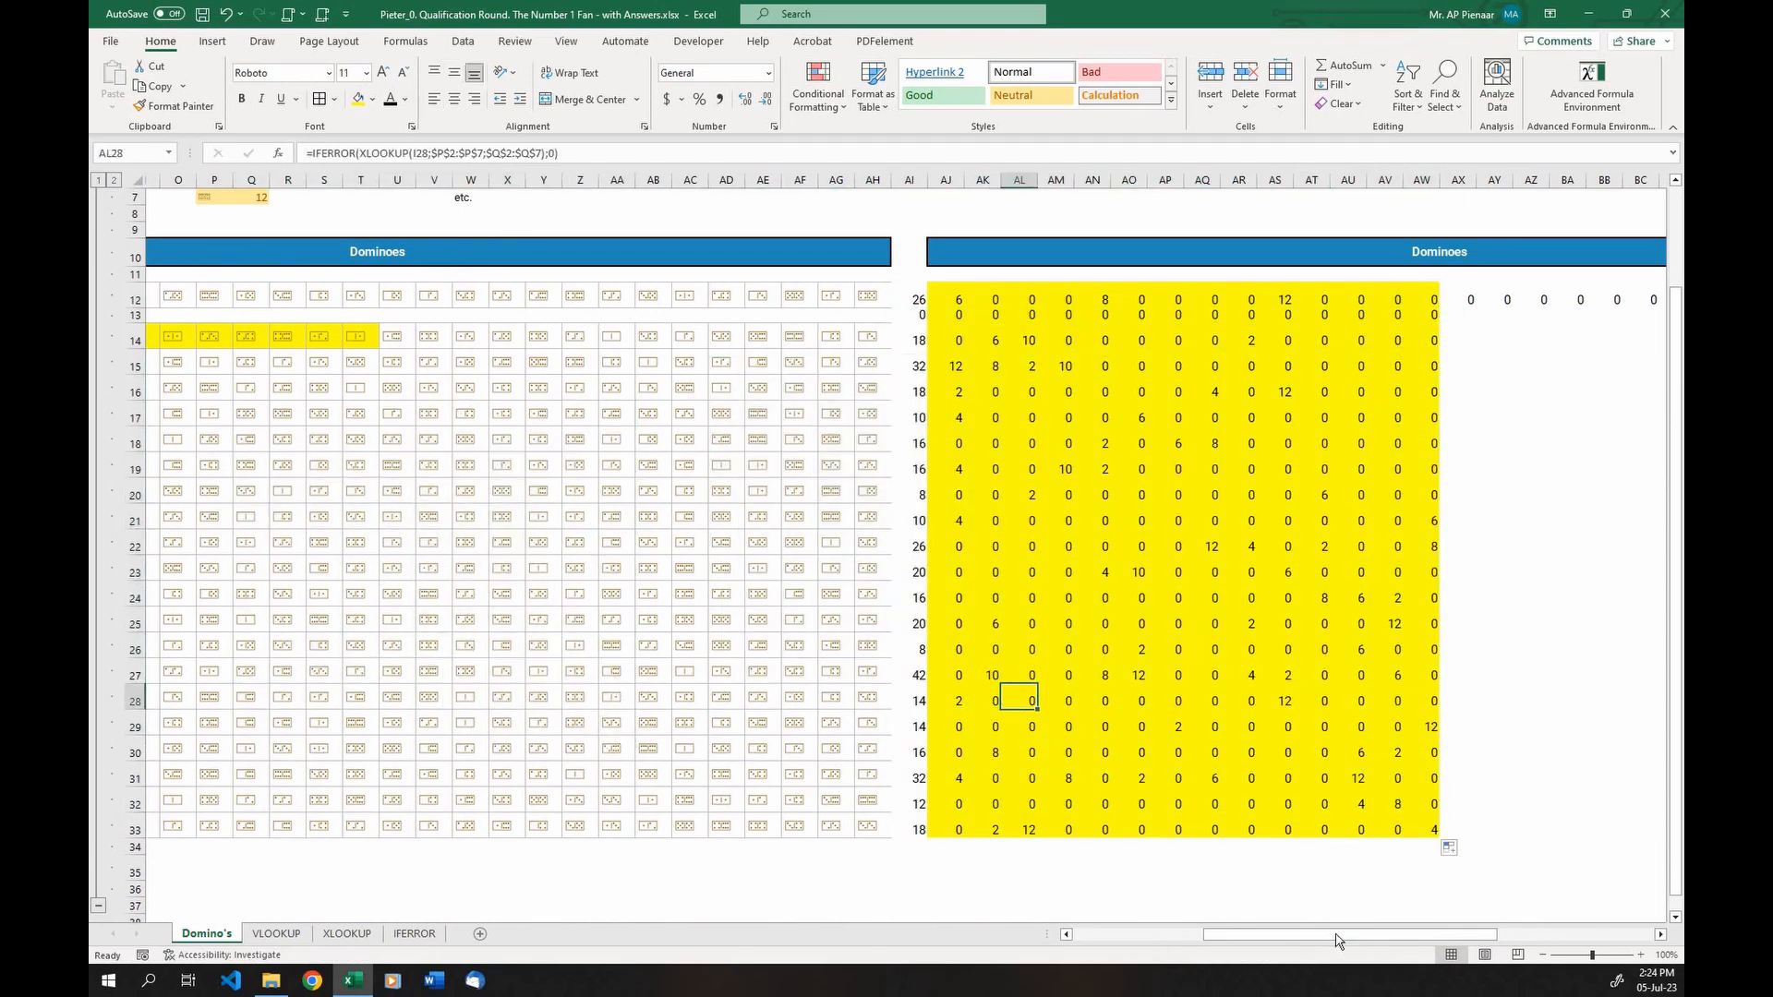
Enter =AI14:AI33 in E14 so the totals fill the Answer column for all 20 games
{"action": "left_click_drag", "start_coordinate": [1337, 936], "coordinate": [1212, 940]}
{"action": "left_click", "coordinate": [396, 331]}
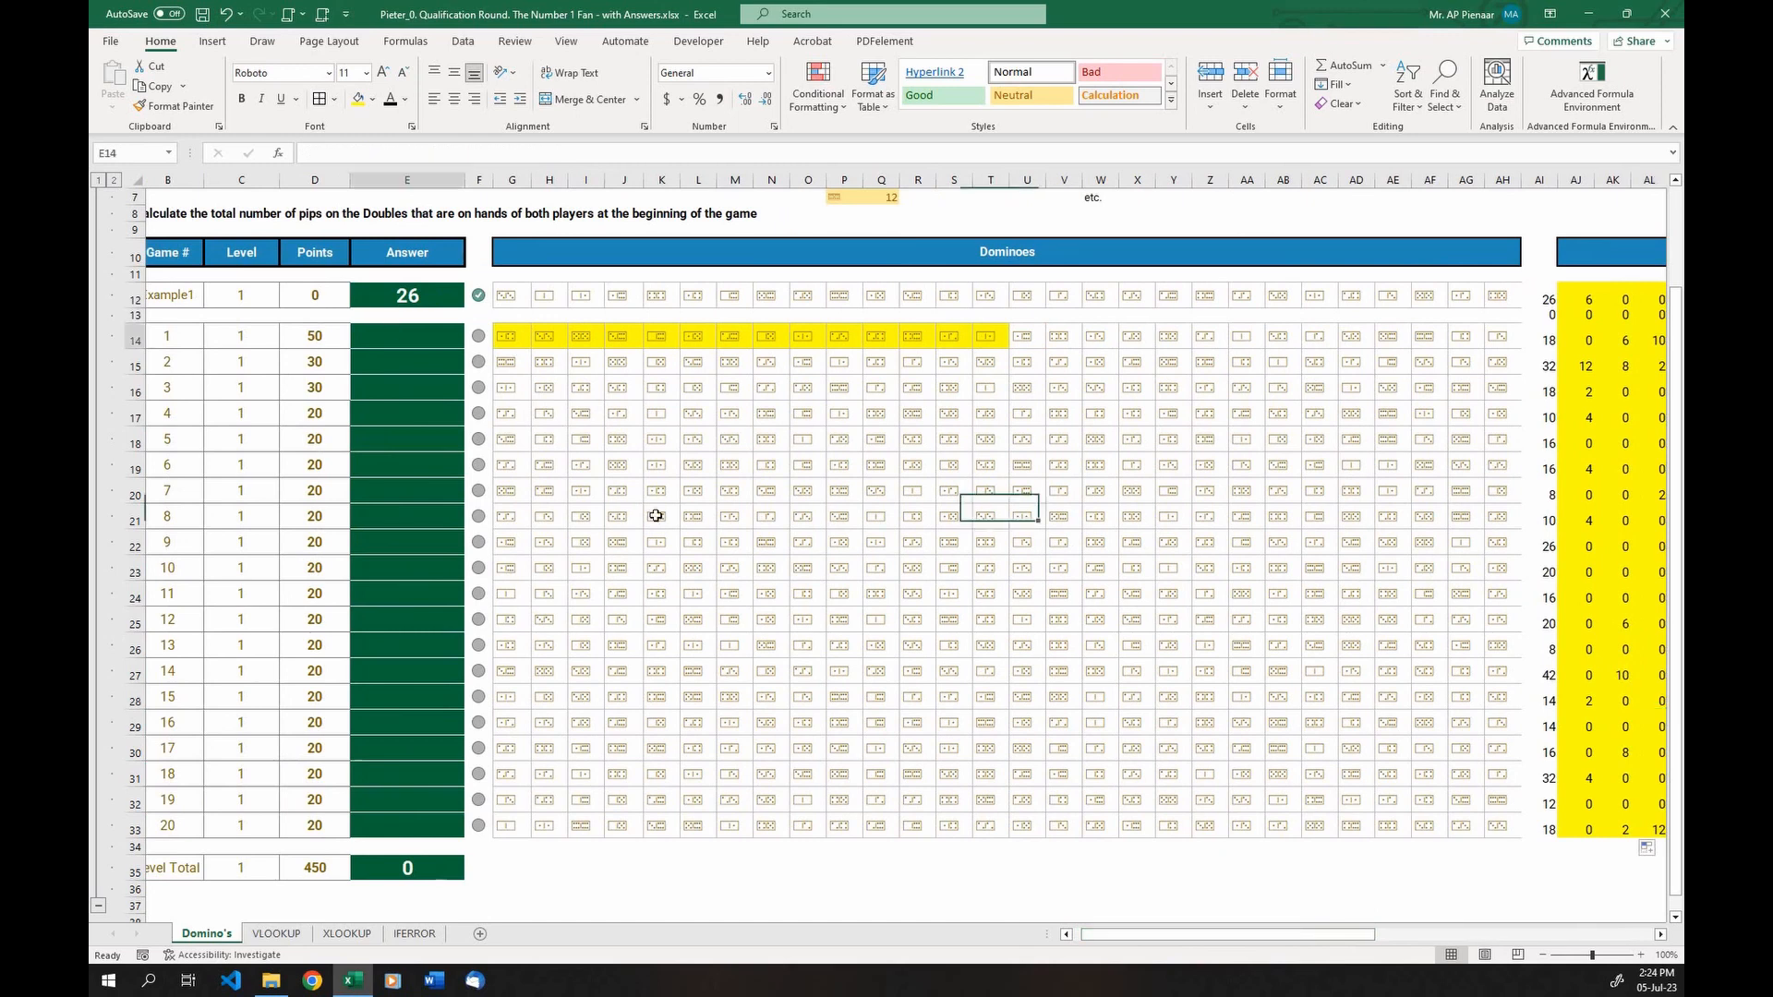
{"action": "type", "text": "="}
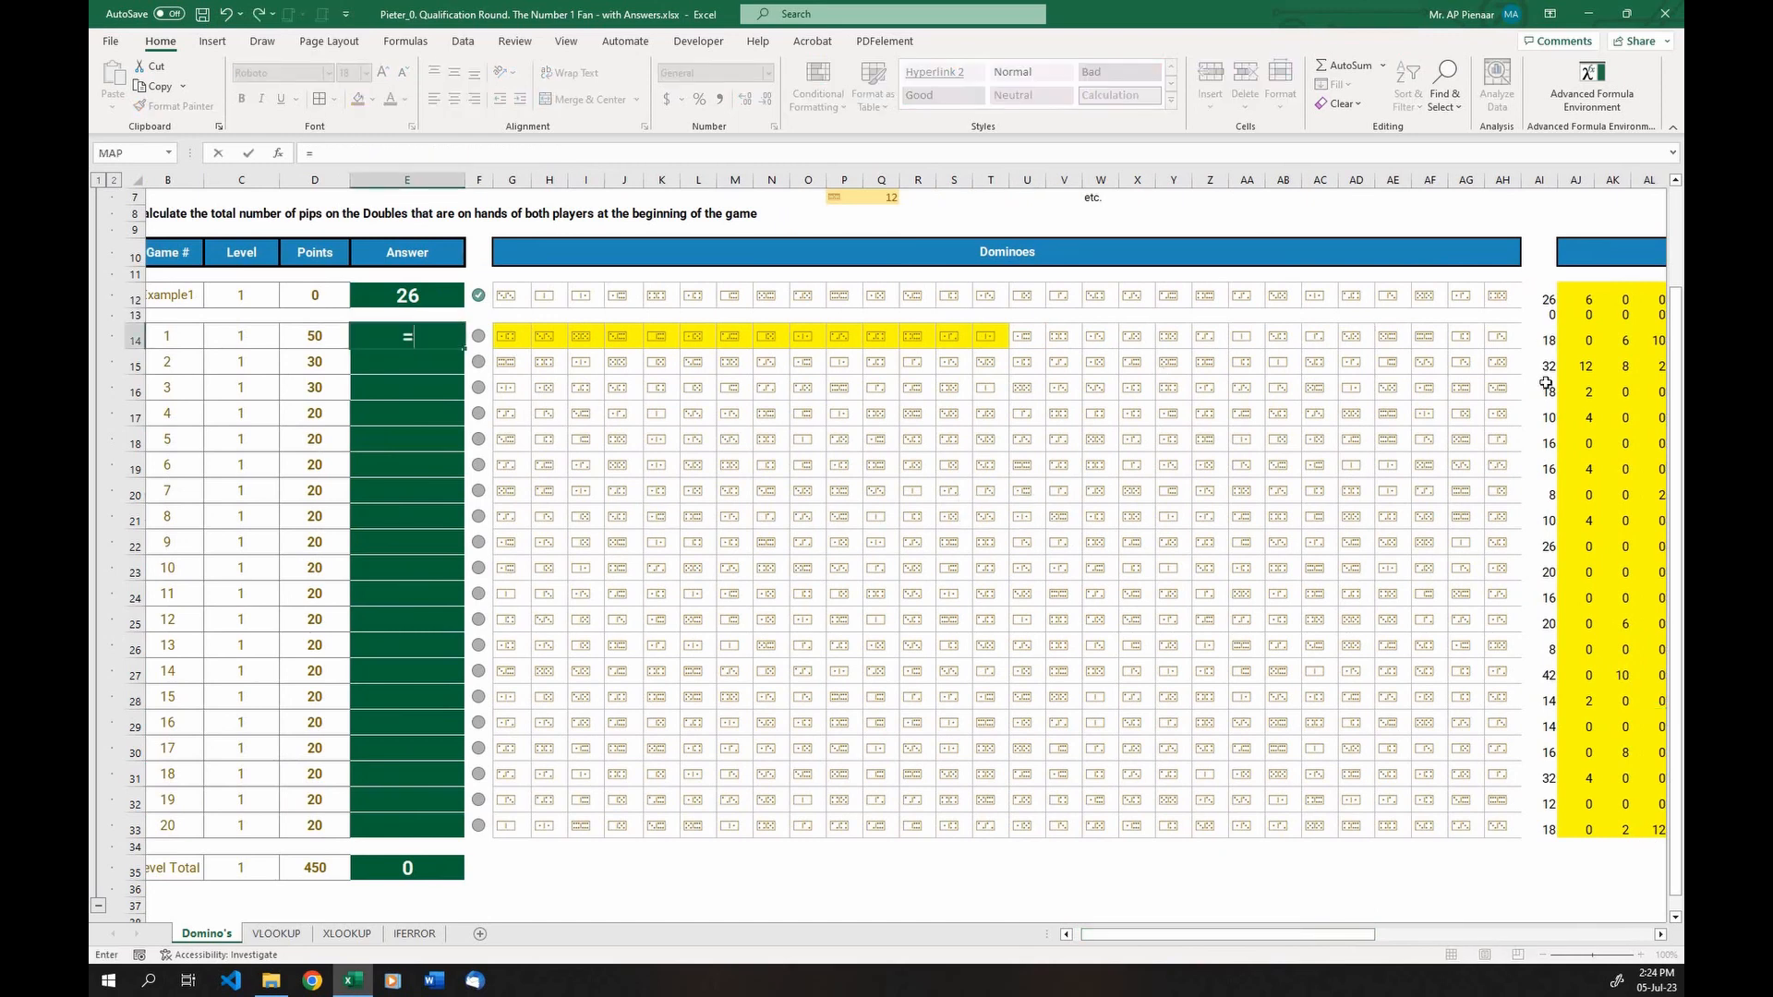
{"action": "left_click_drag", "start_coordinate": [1540, 340], "coordinate": [1574, 861]}
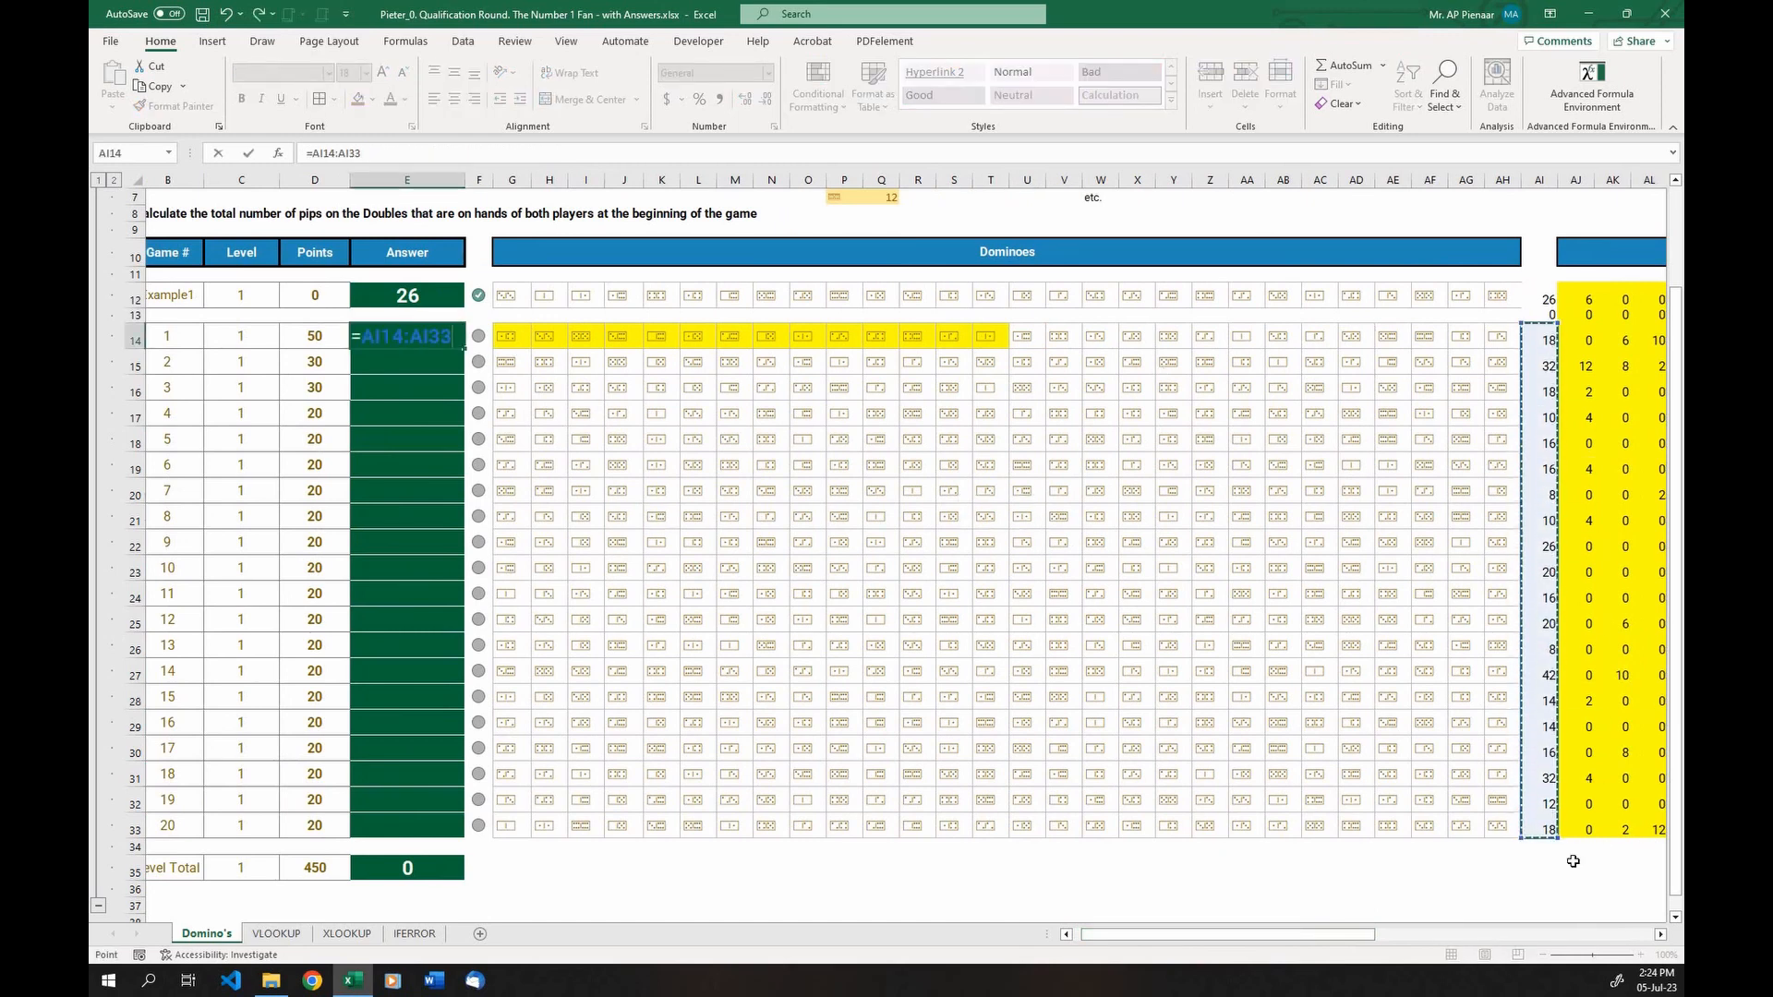
{"action": "key", "text": "Return"}
{"action": "left_click", "coordinate": [1004, 673]}
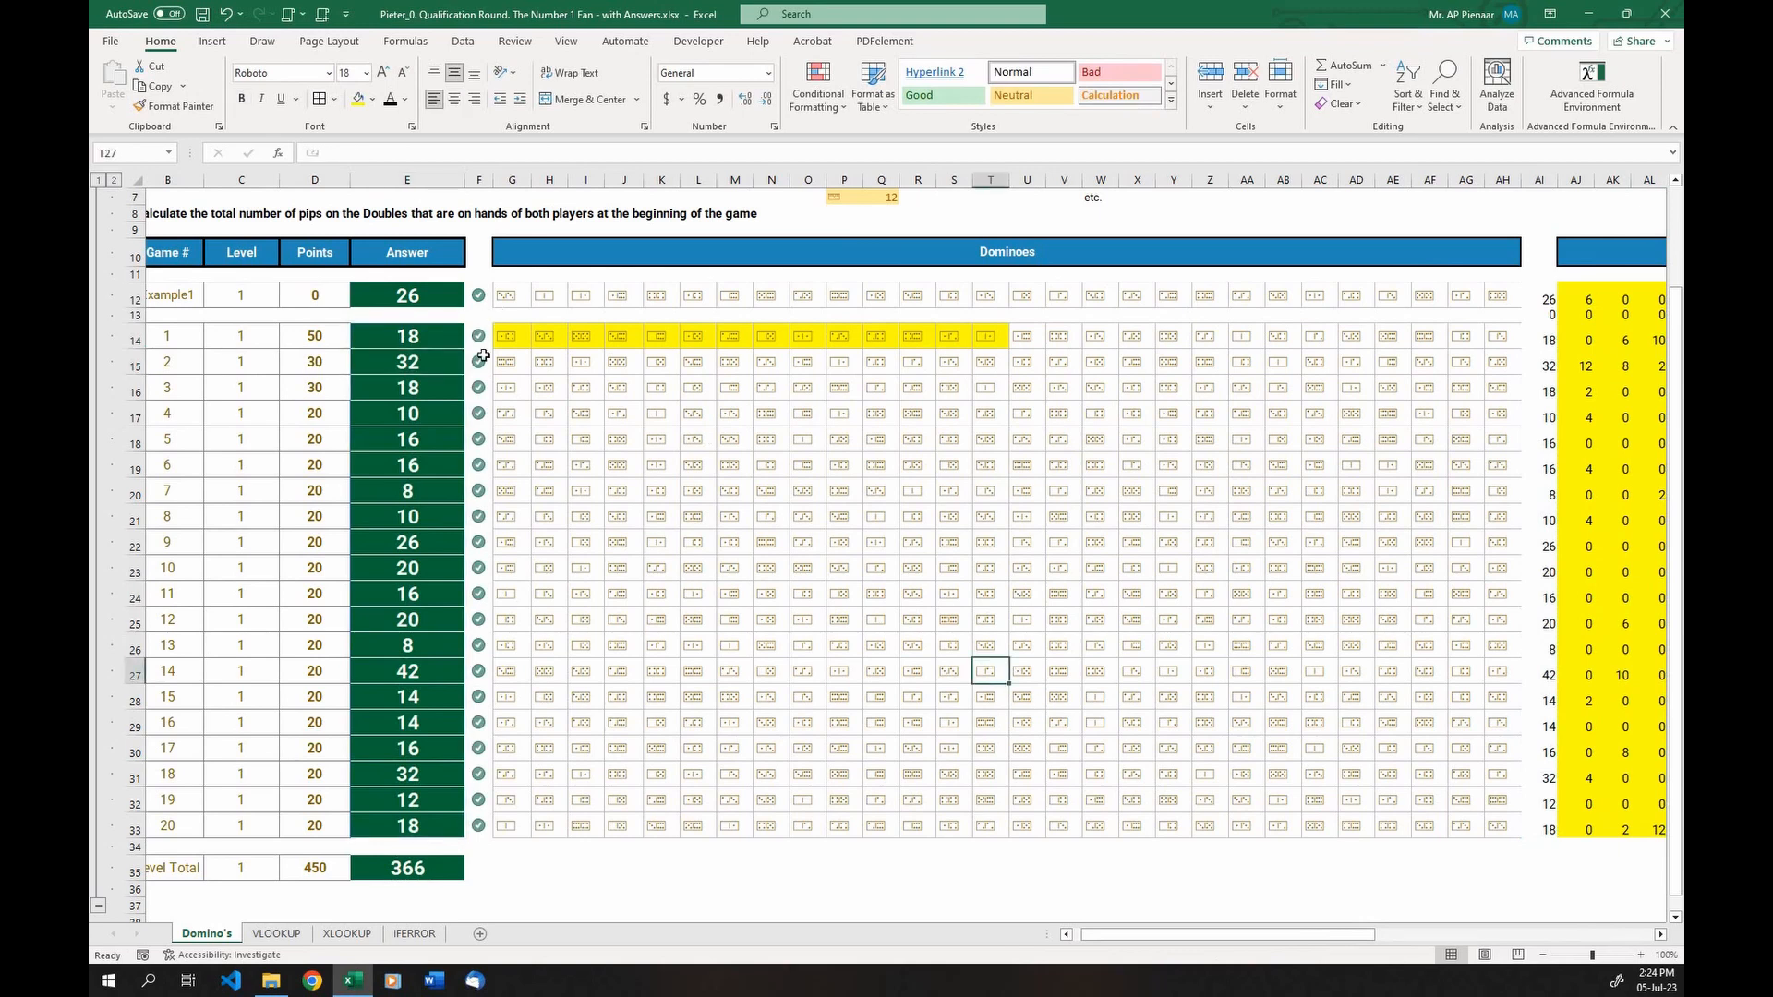
Clear the answer-check formulas in F14:F33, look over the Answer column without them, and undo the clearing
{"action": "left_click_drag", "start_coordinate": [481, 347], "coordinate": [483, 828]}
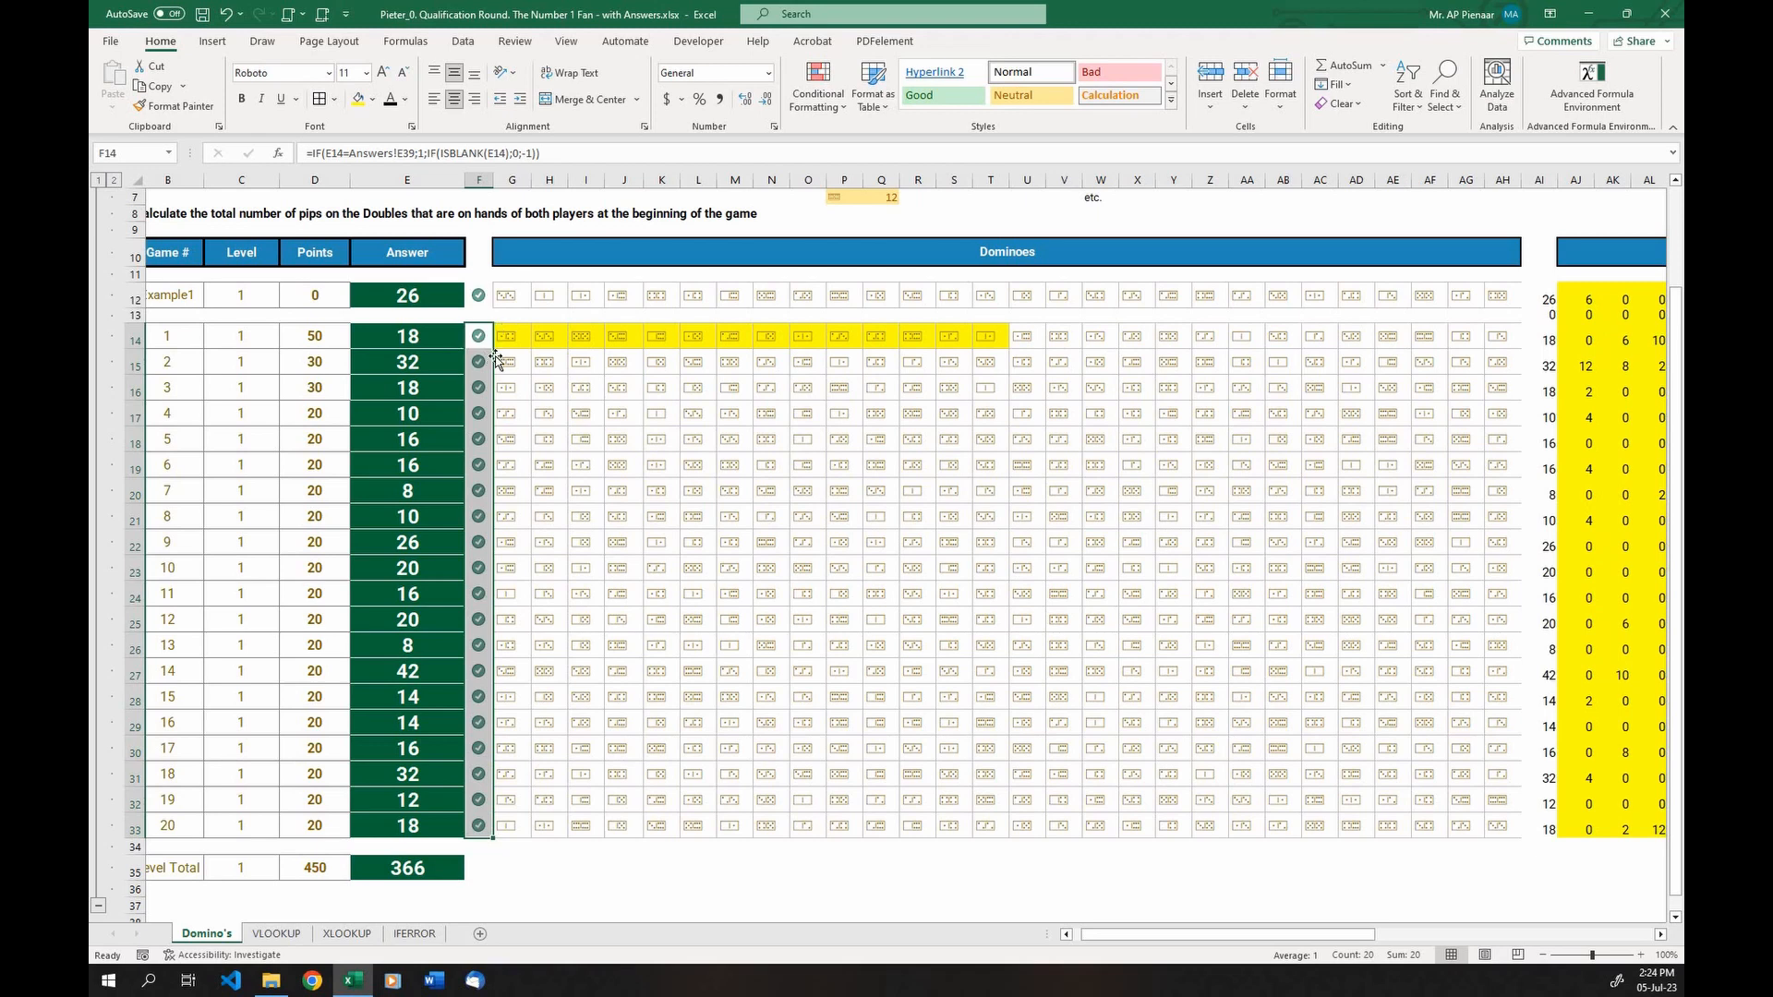
{"action": "key", "text": "Delete"}
{"action": "left_click", "coordinate": [602, 448]}
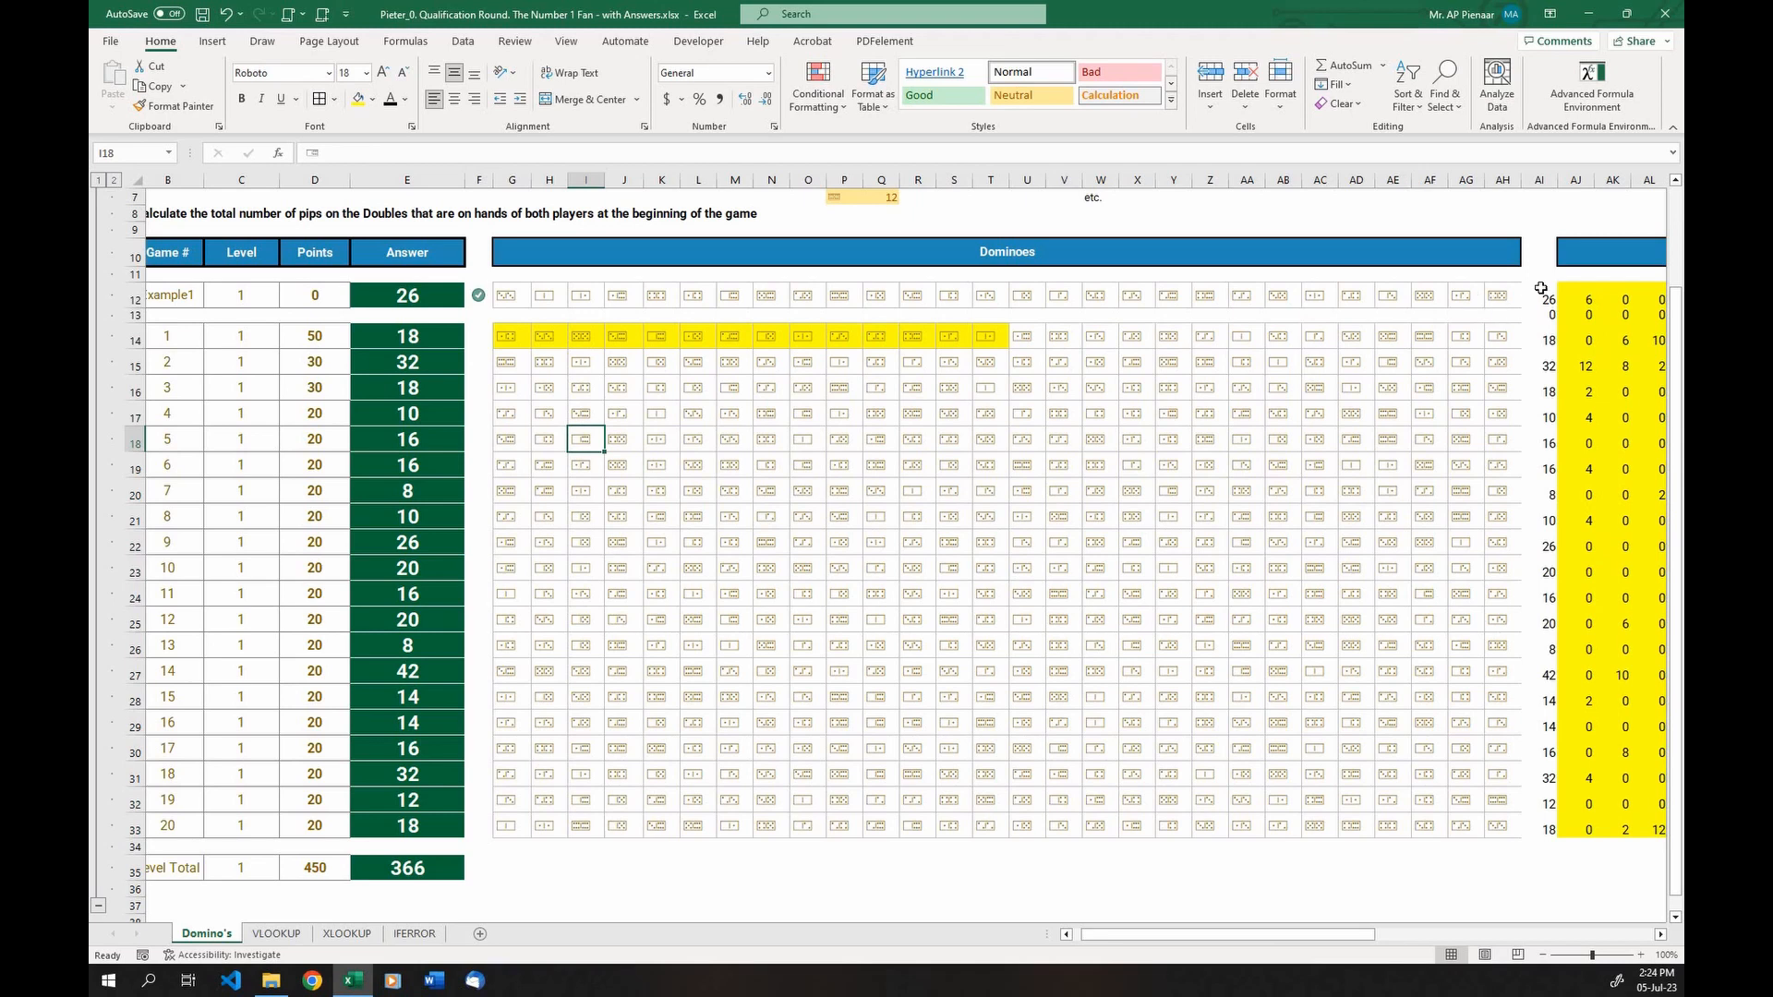
{"action": "left_click", "coordinate": [380, 299]}
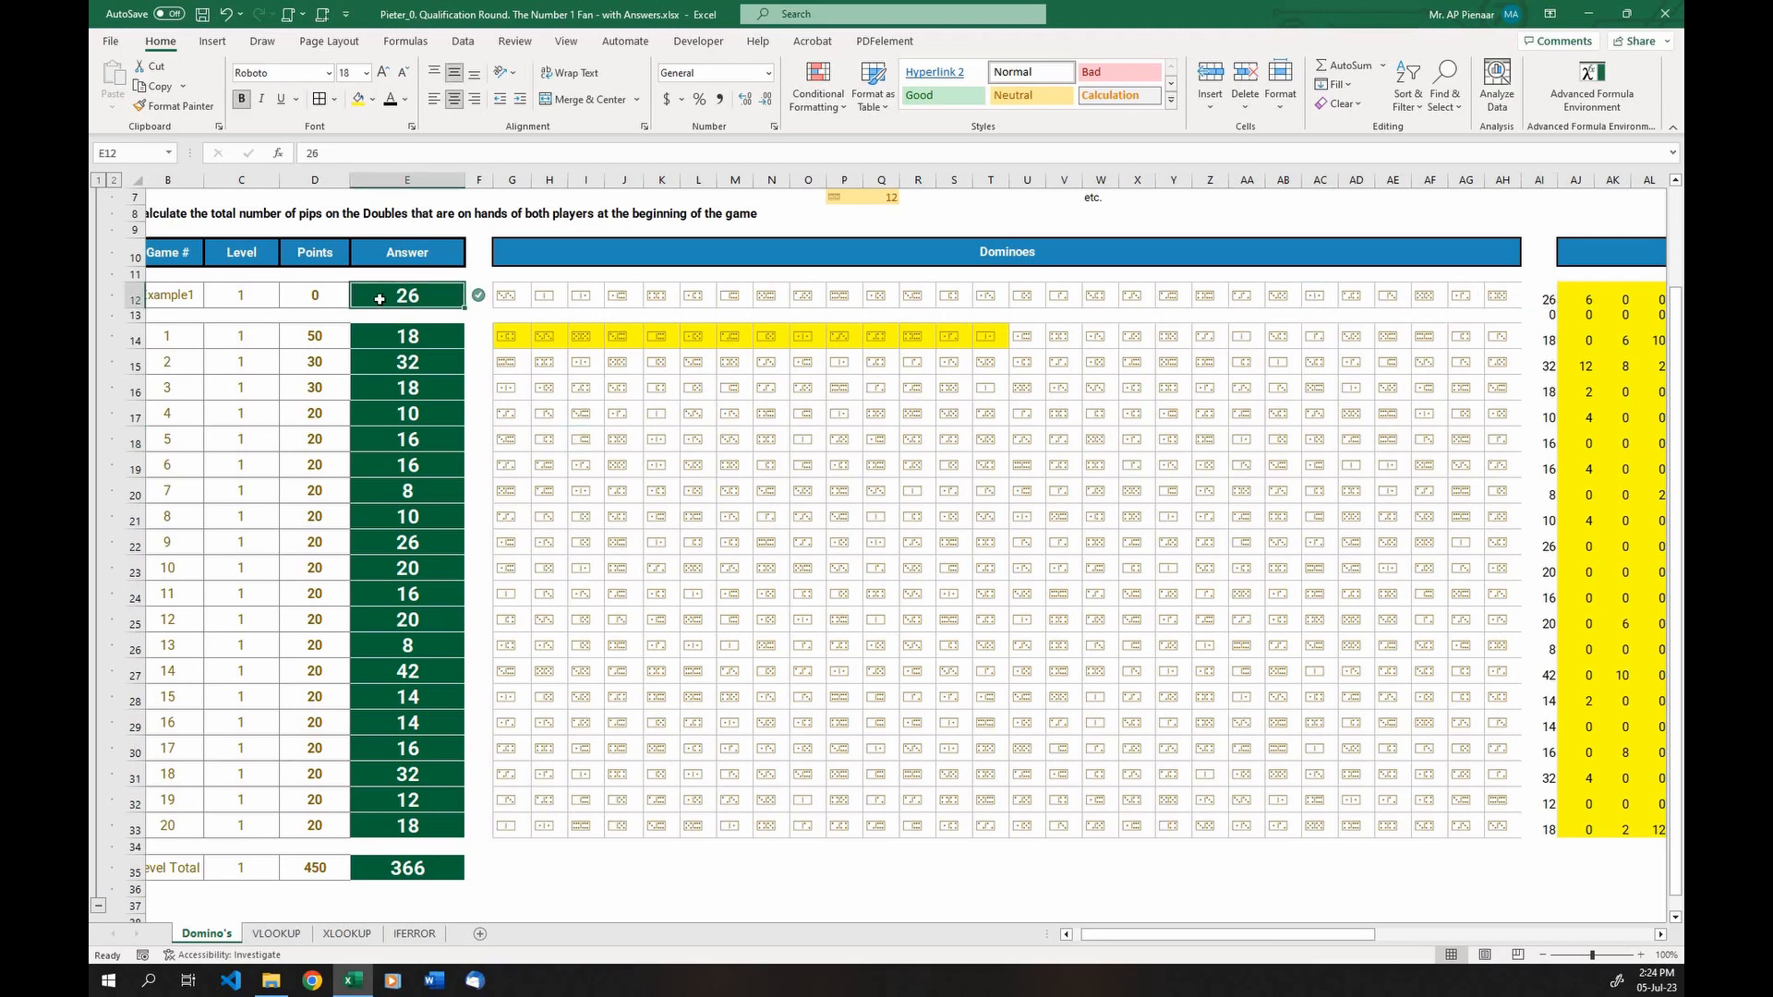
{"action": "left_click_drag", "start_coordinate": [408, 336], "coordinate": [408, 829]}
{"action": "left_click", "coordinate": [549, 780]}
{"action": "key", "text": "ctrl+z"}
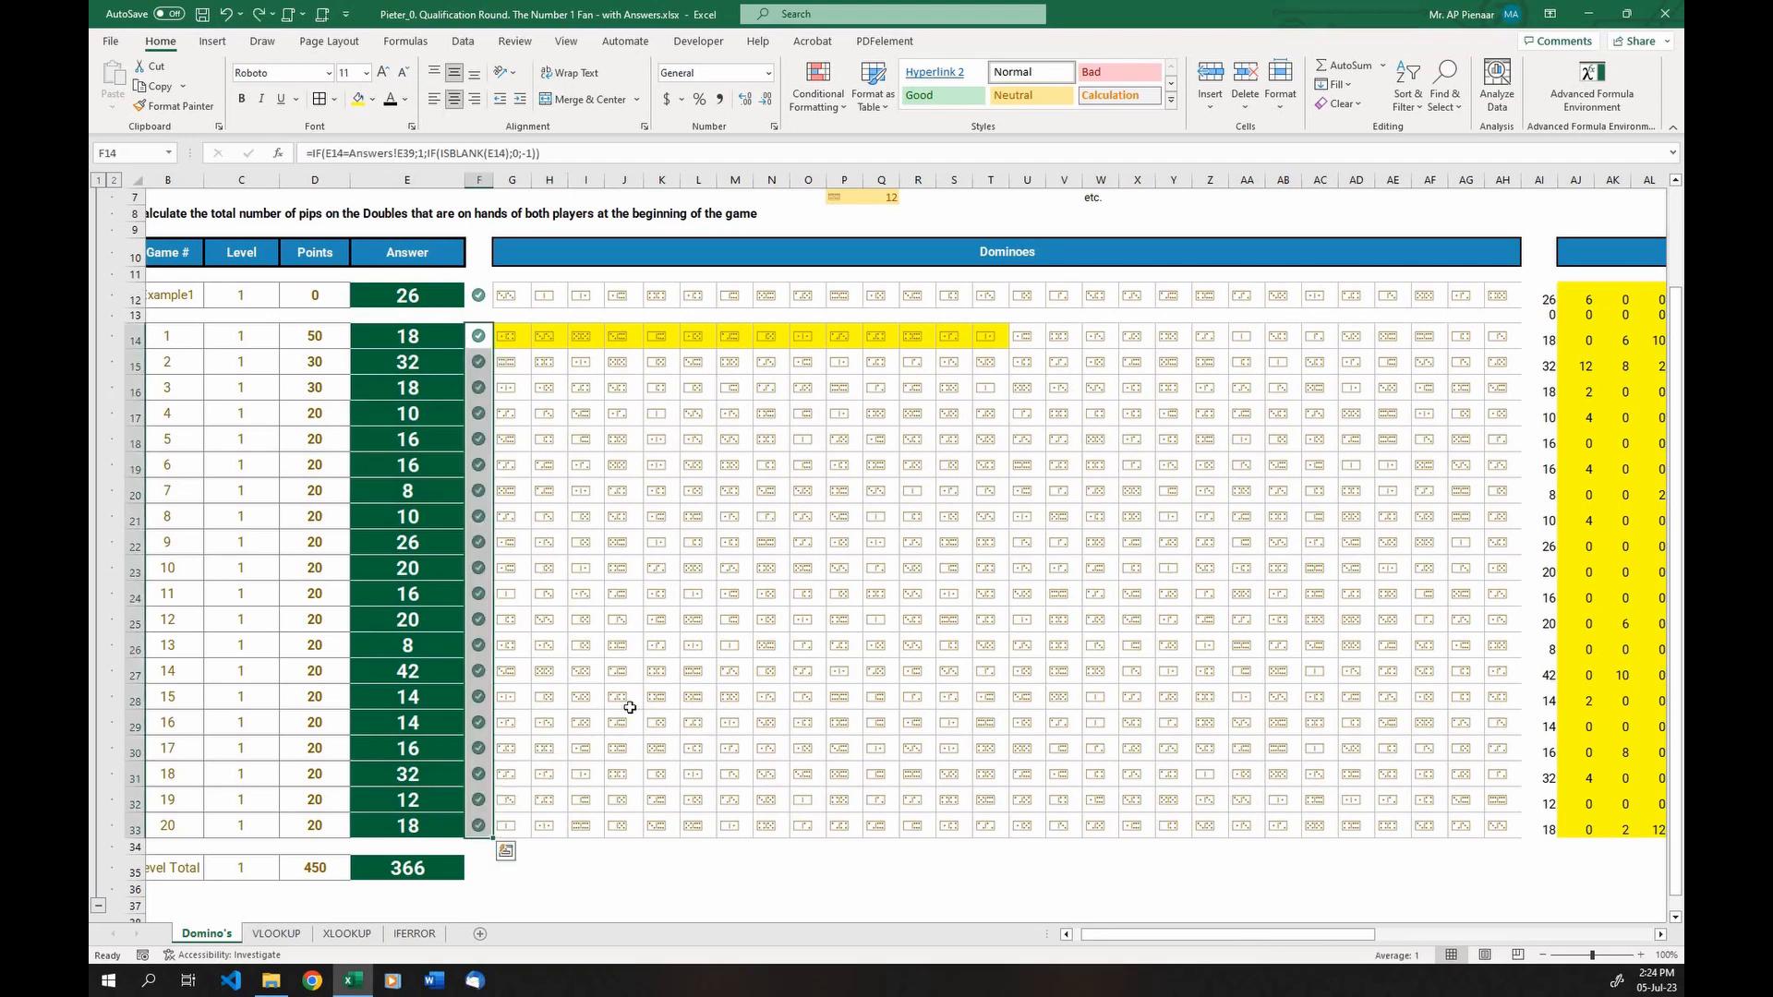
Review the VLOOKUP example sheet and the Doubles lookup table in P2:Q7 of the Domino's sheet
{"action": "left_click_drag", "start_coordinate": [697, 672], "coordinate": [734, 672]}
{"action": "scroll", "coordinate": [727, 634], "scroll_direction": "up", "scroll_amount": 2}
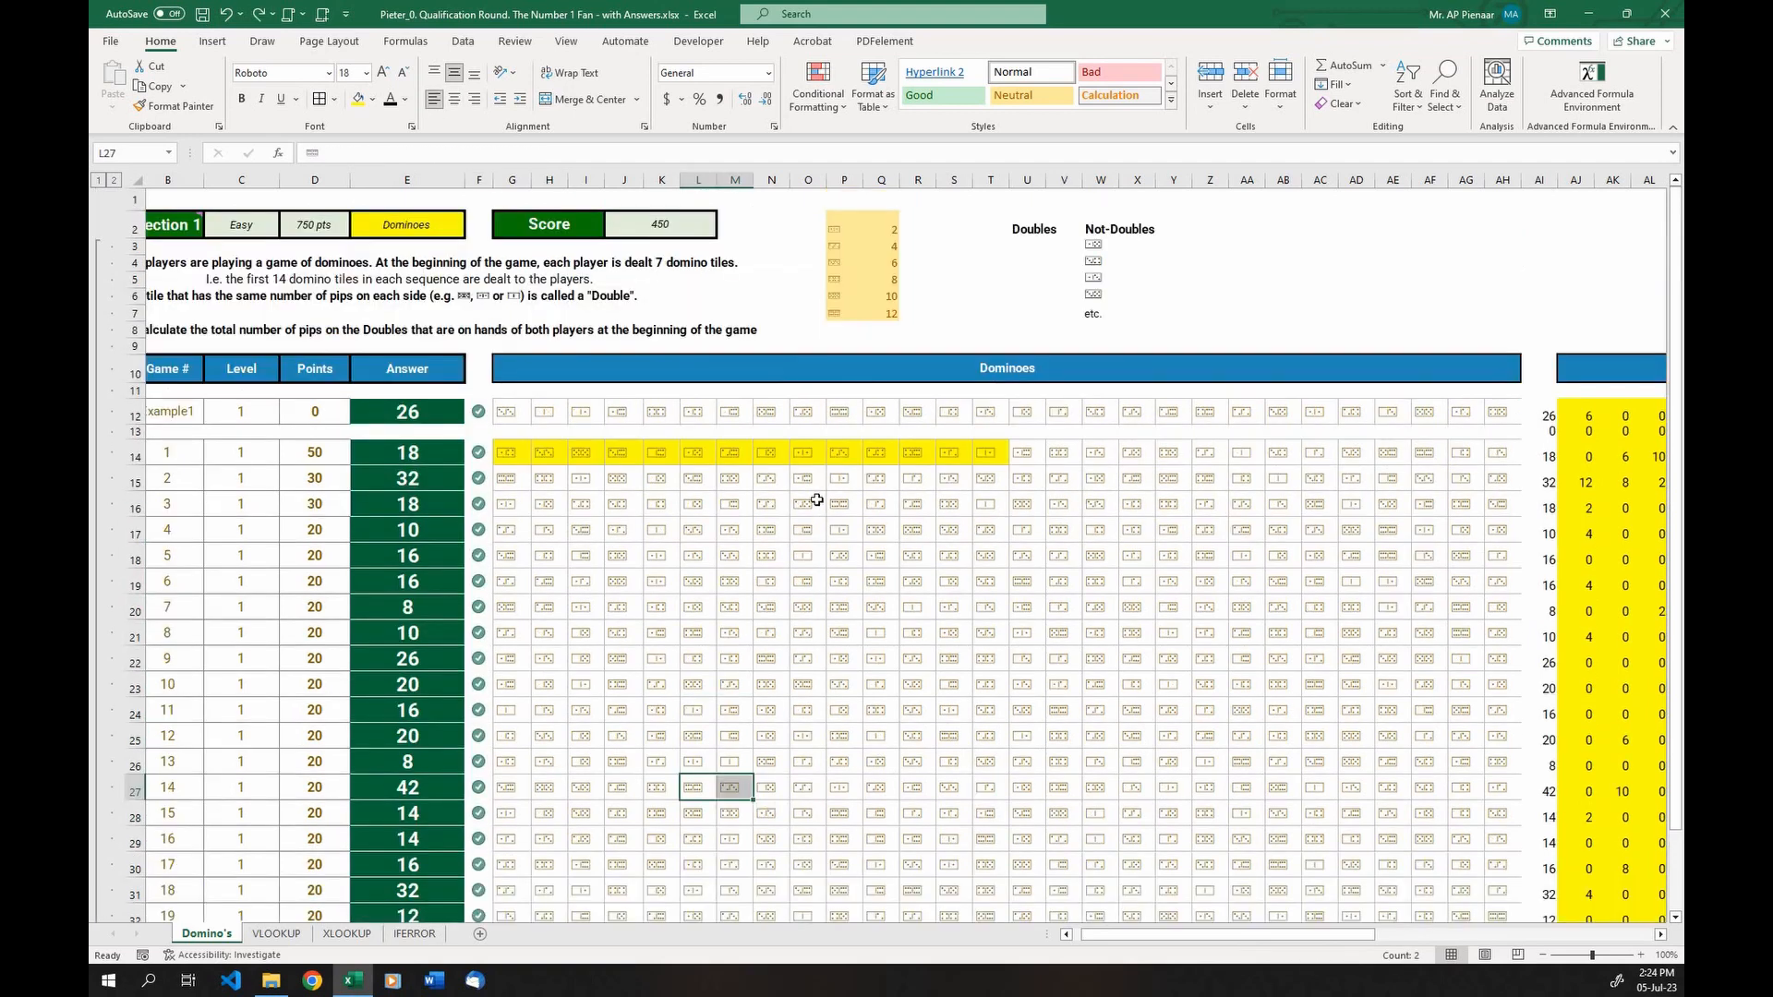
{"action": "scroll", "coordinate": [677, 374], "scroll_direction": "up", "scroll_amount": 1}
{"action": "scroll", "coordinate": [704, 594], "scroll_direction": "up", "scroll_amount": 1}
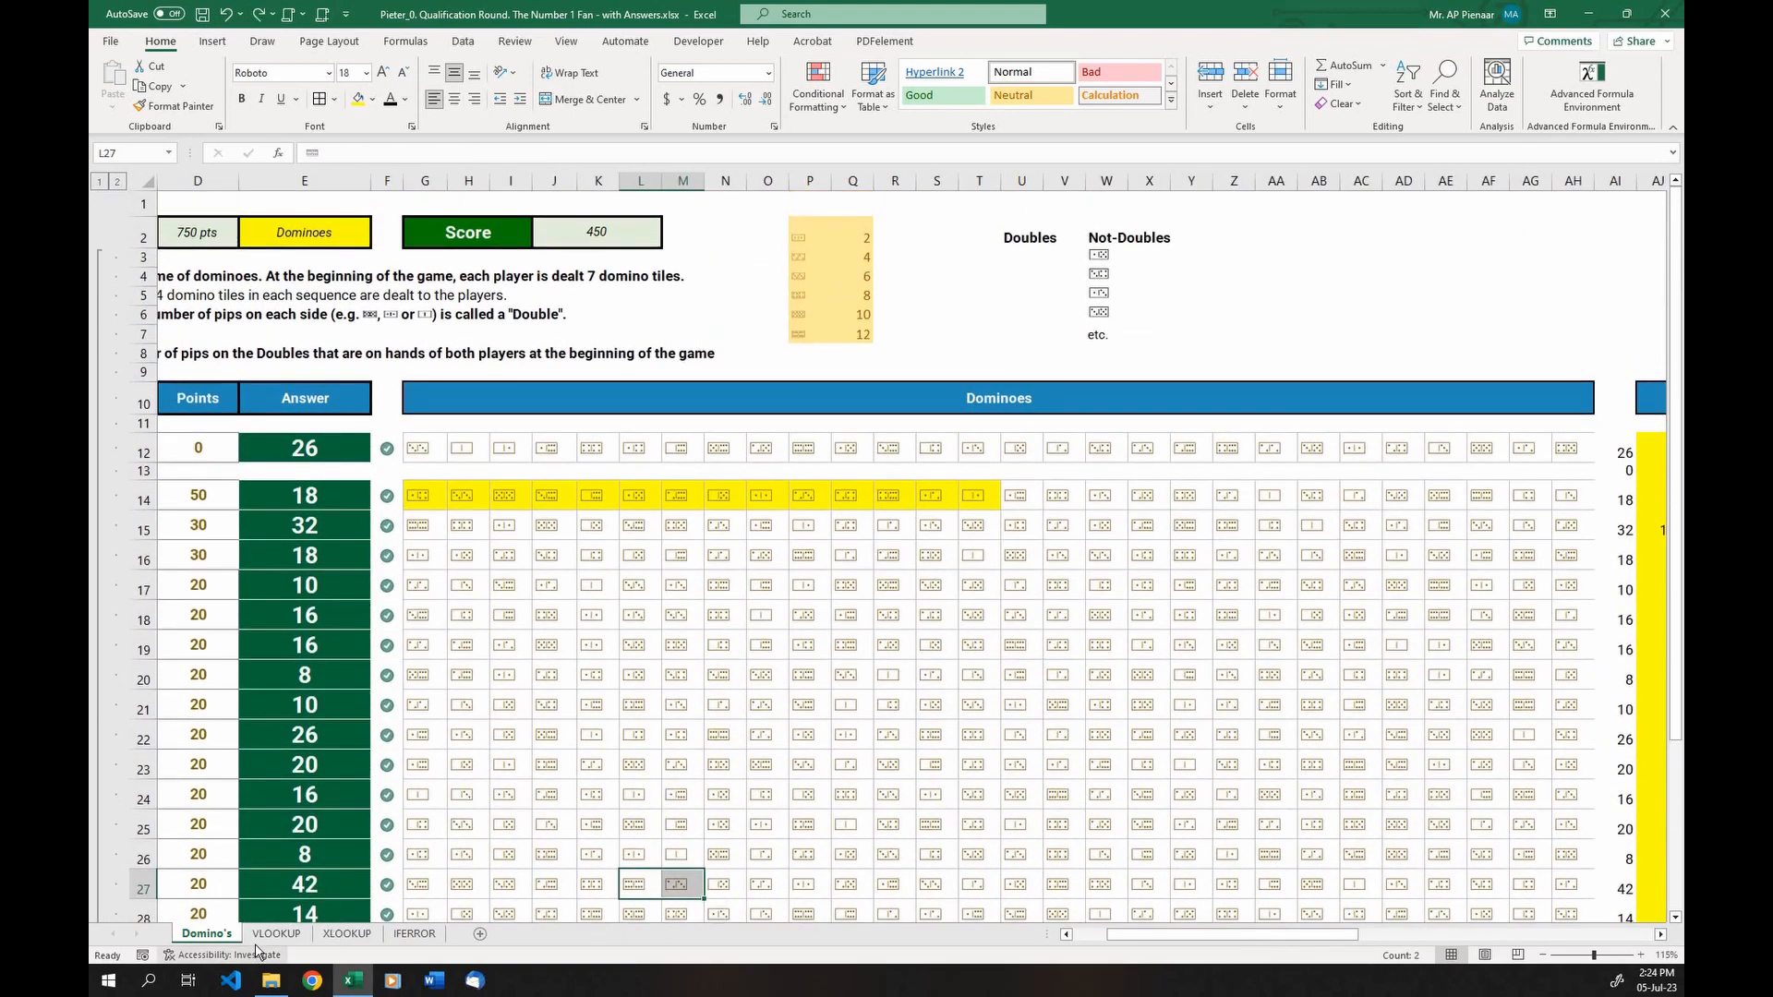
{"action": "left_click", "coordinate": [275, 934]}
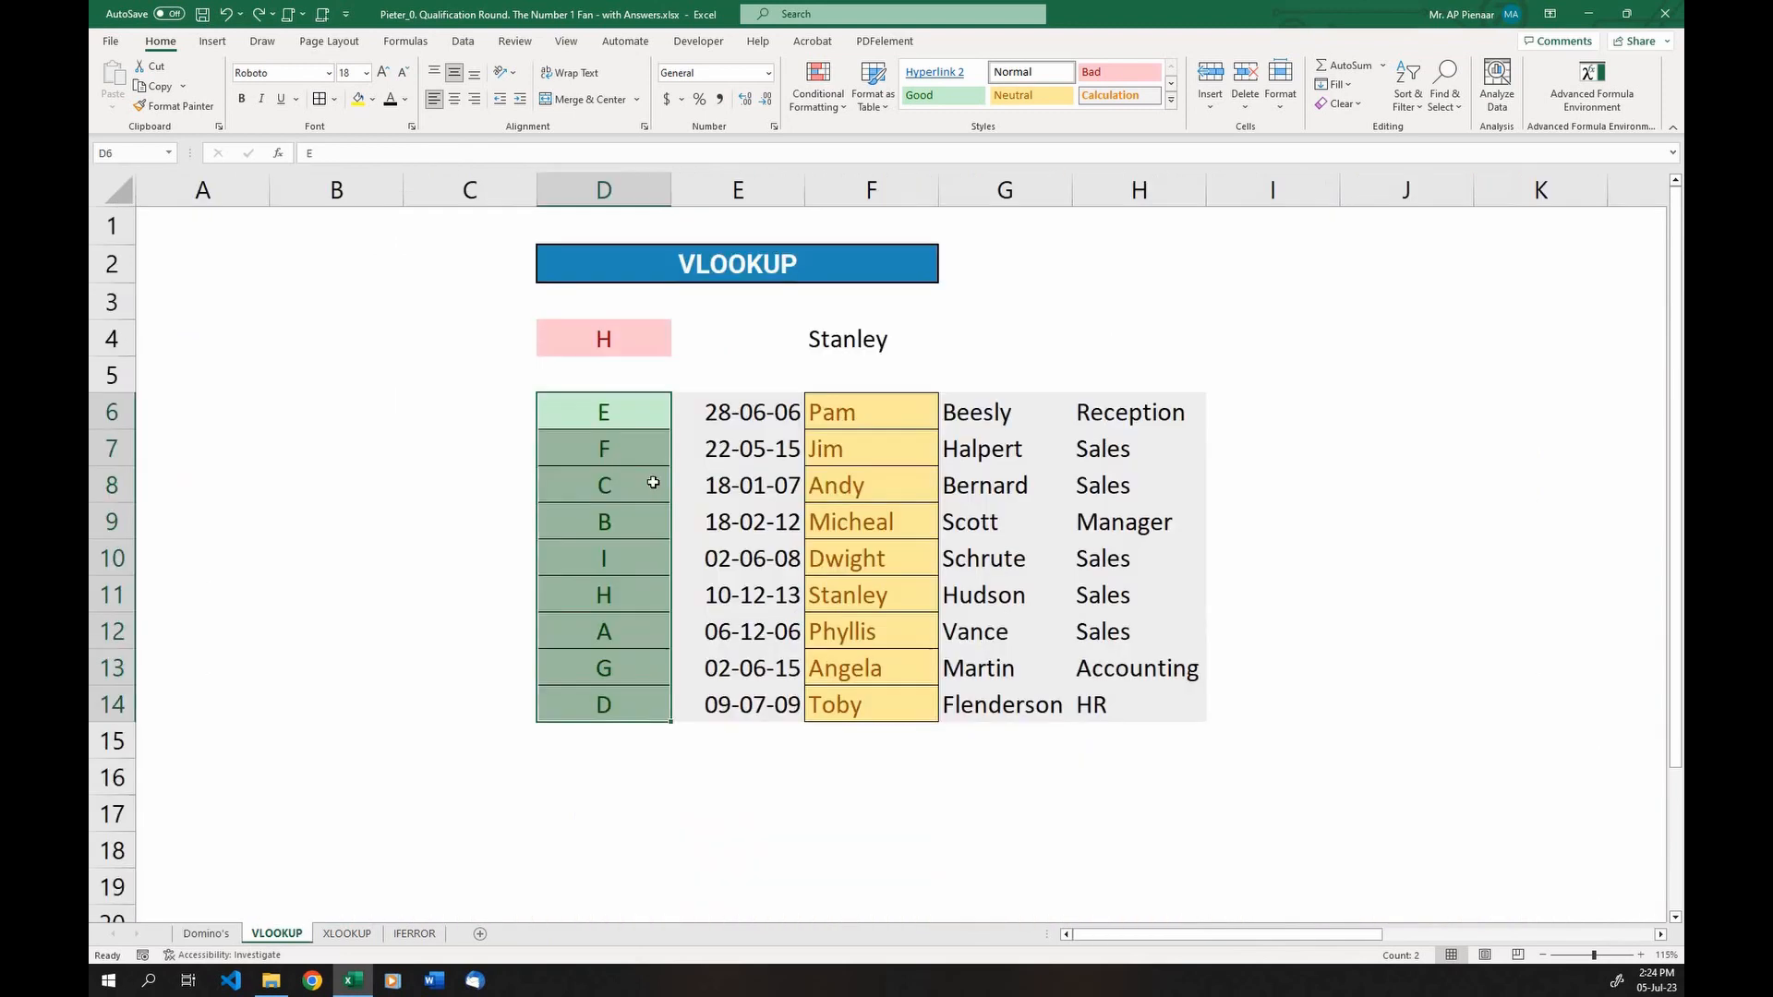
{"action": "left_click", "coordinate": [206, 933]}
{"action": "left_click_drag", "start_coordinate": [802, 238], "coordinate": [860, 335]}
{"action": "left_click", "coordinate": [807, 275]}
{"action": "left_click", "coordinate": [854, 272]}
{"action": "left_click_drag", "start_coordinate": [797, 233], "coordinate": [802, 330]}
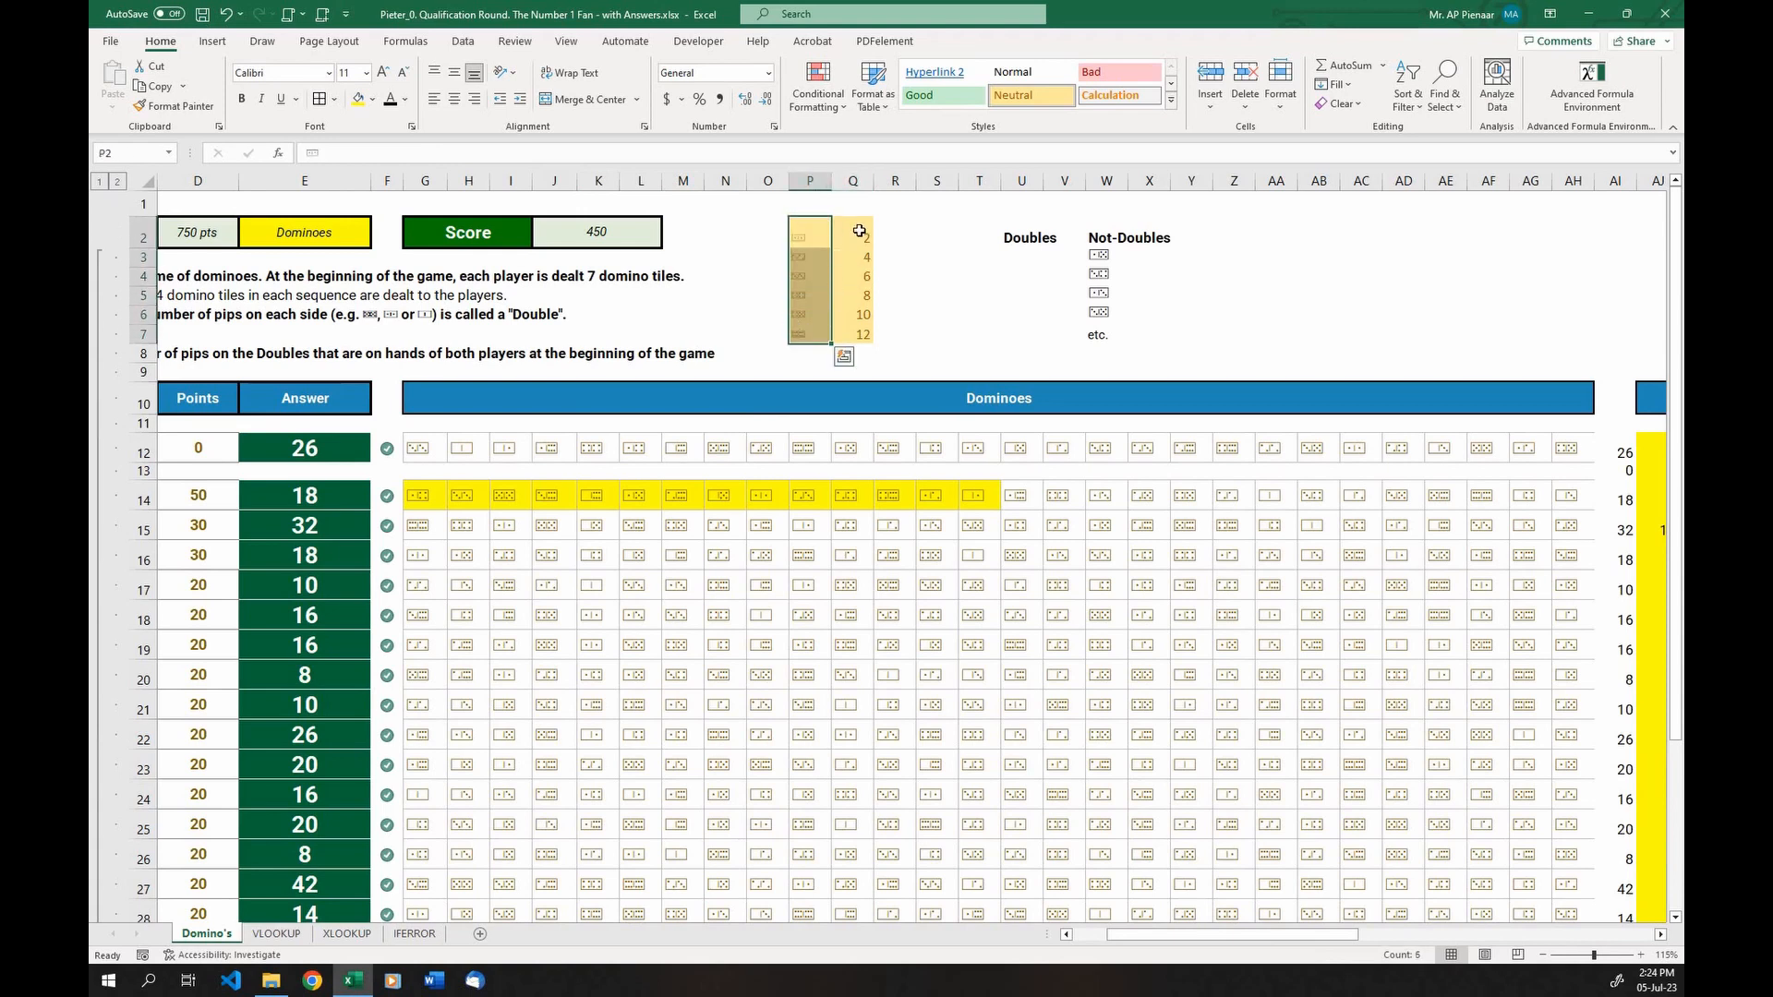
Review the dominoes grid, the highlighted first 14 tiles in G14:T14 and the challenge instructions
{"action": "left_click_drag", "start_coordinate": [1233, 584], "coordinate": [635, 824]}
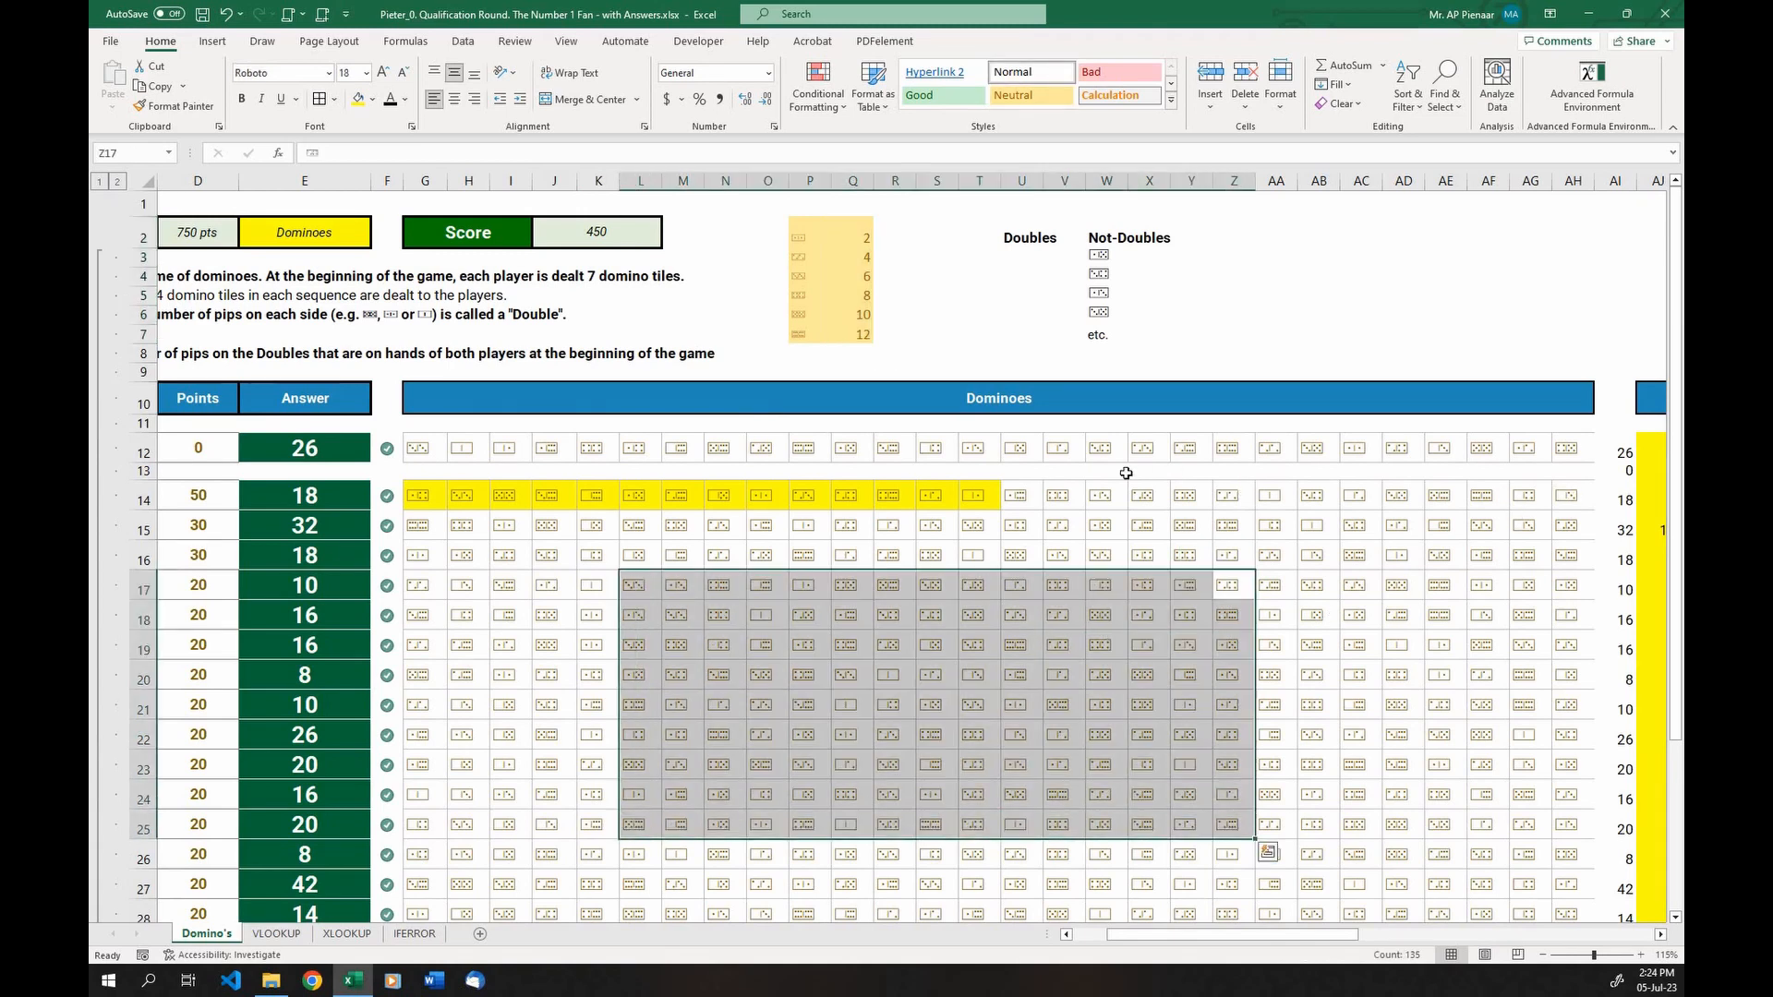
{"action": "left_click_drag", "start_coordinate": [423, 500], "coordinate": [974, 496]}
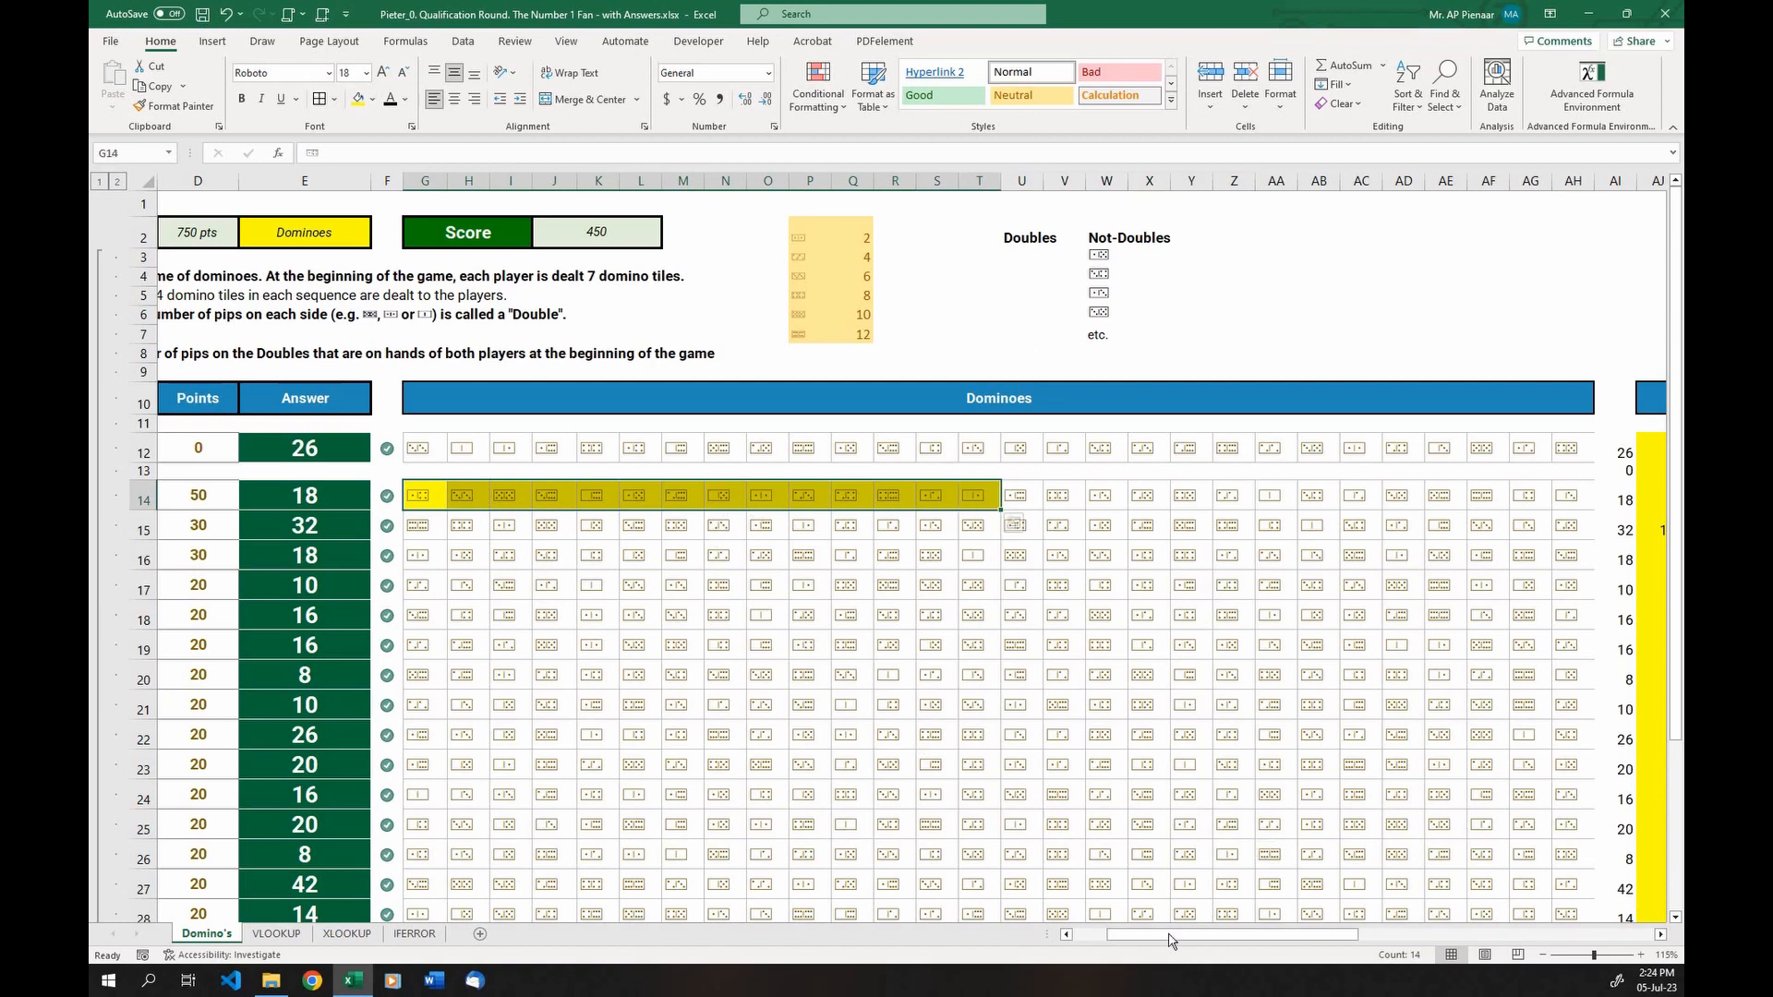
{"action": "left_click_drag", "start_coordinate": [1150, 935], "coordinate": [1117, 935]}
{"action": "left_click", "coordinate": [508, 232]}
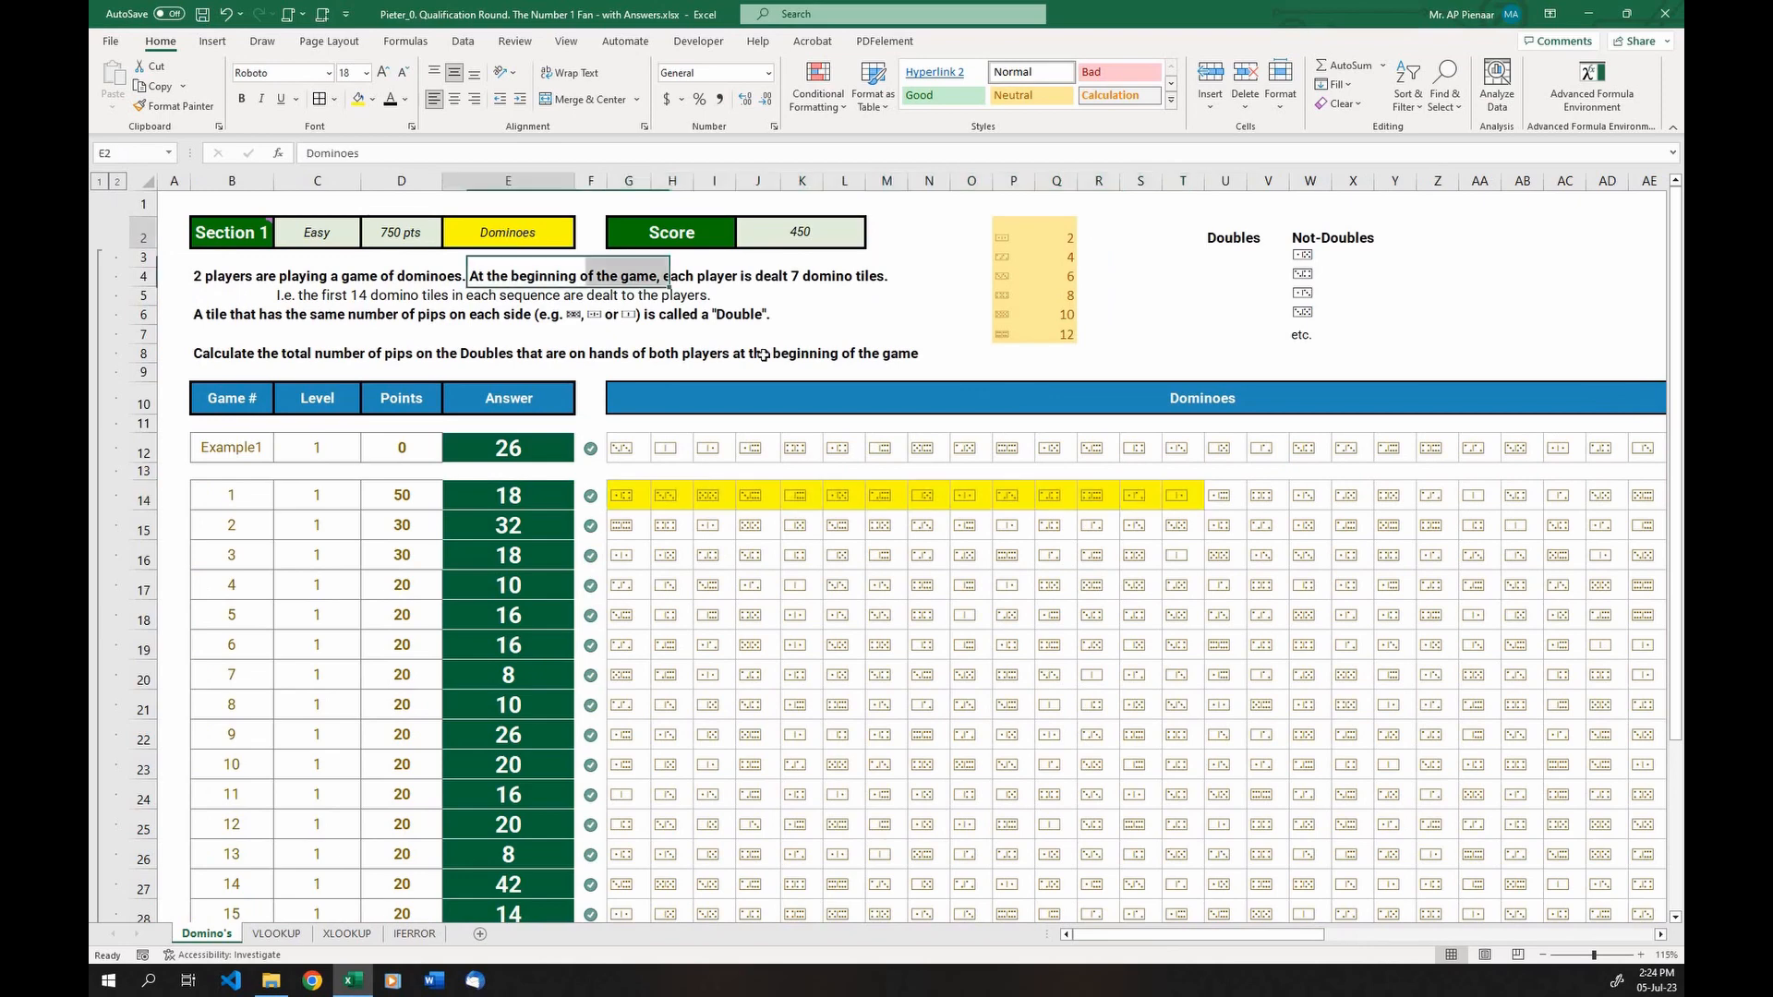